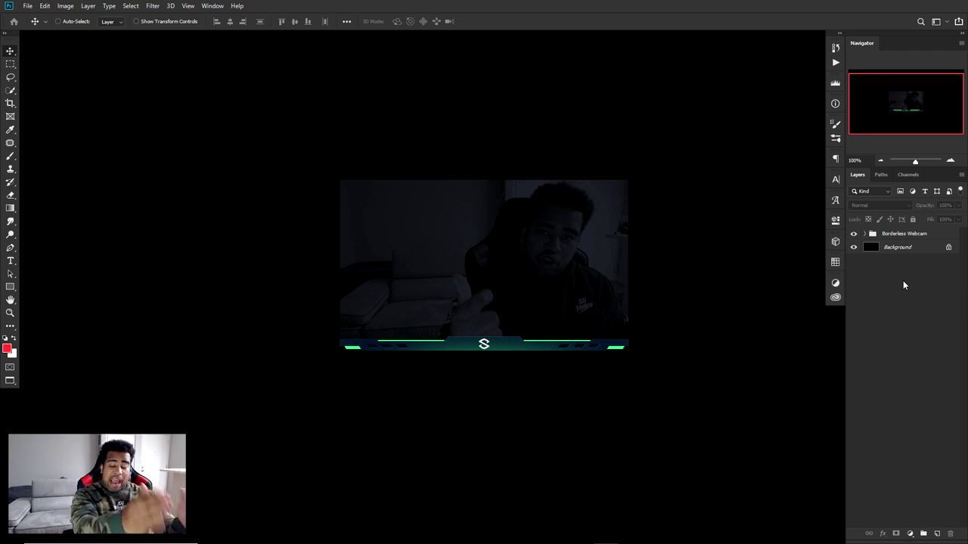
Expand the Borderless Webcam group and turn on the Twitter banner layer's visibility.
click(864, 234)
click(854, 299)
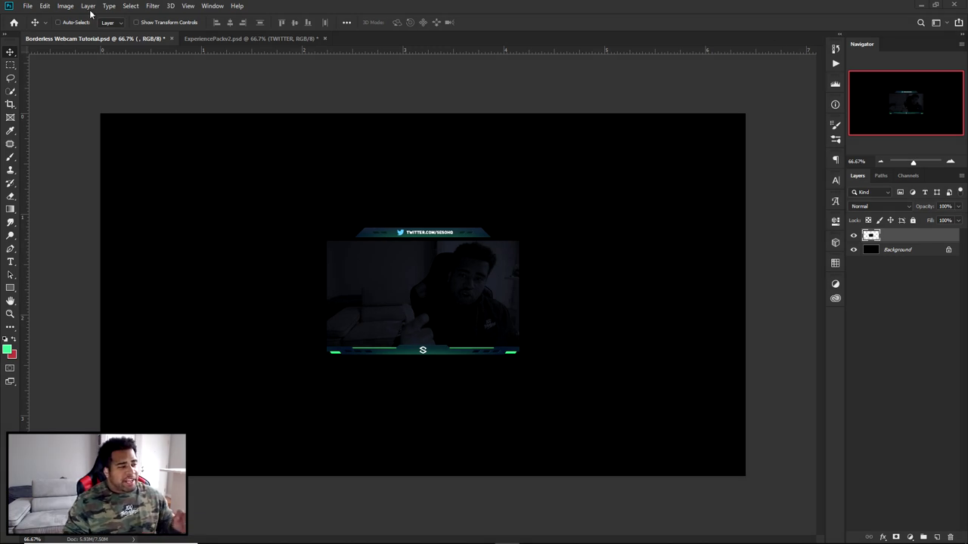
click(29, 6)
click(32, 18)
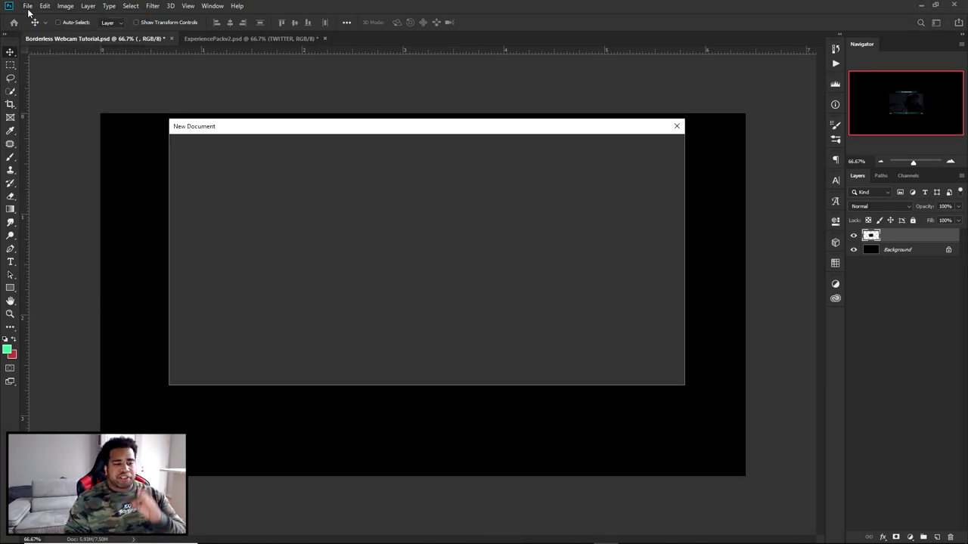
click(302, 212)
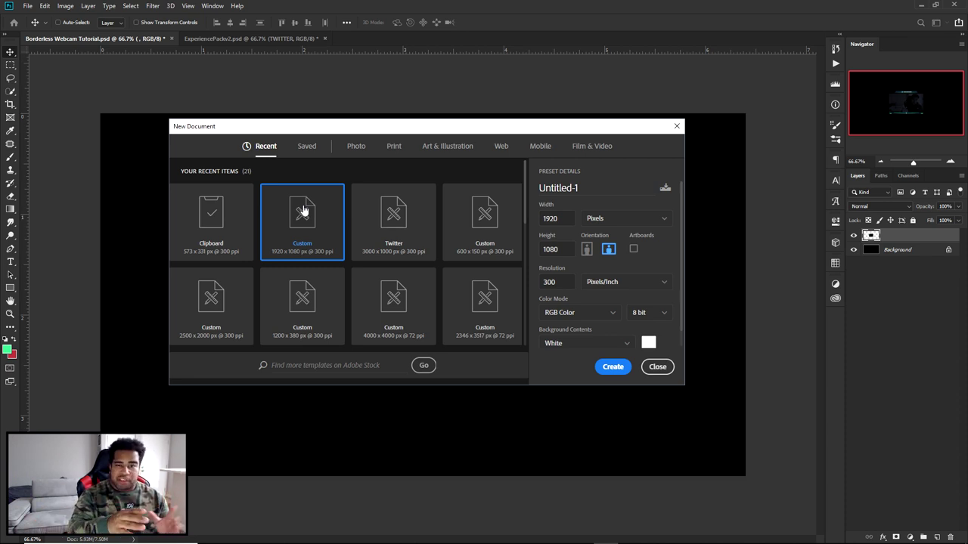
double_click(561, 218)
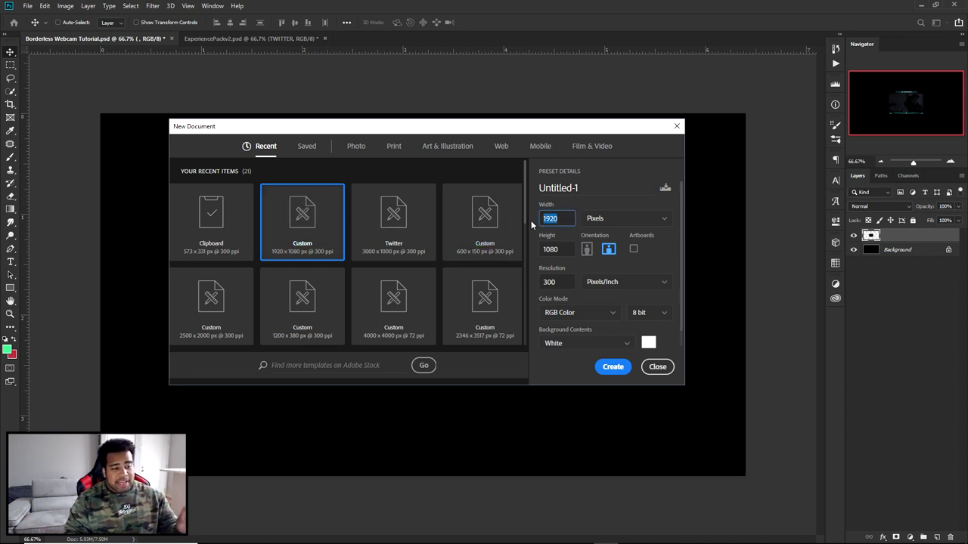
key(Tab)
key(Tab)
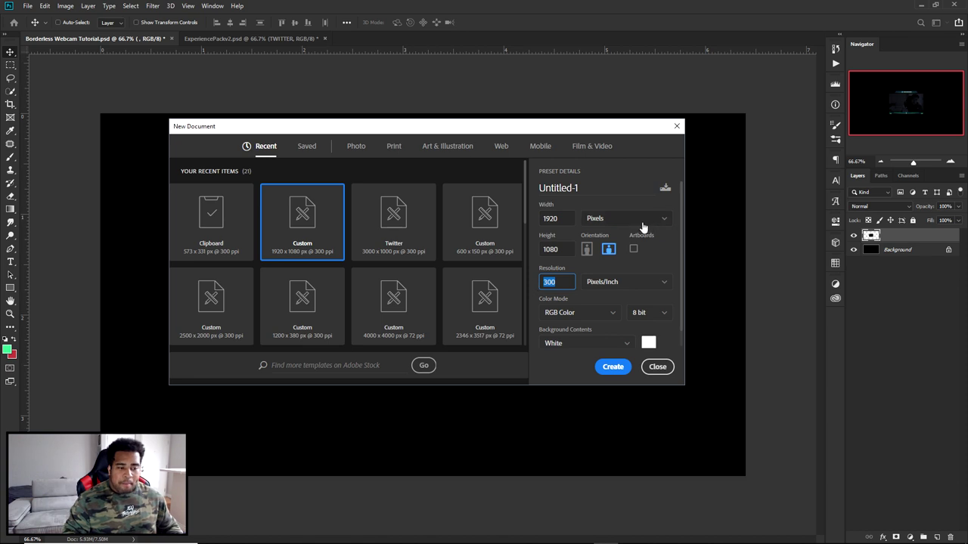
click(612, 368)
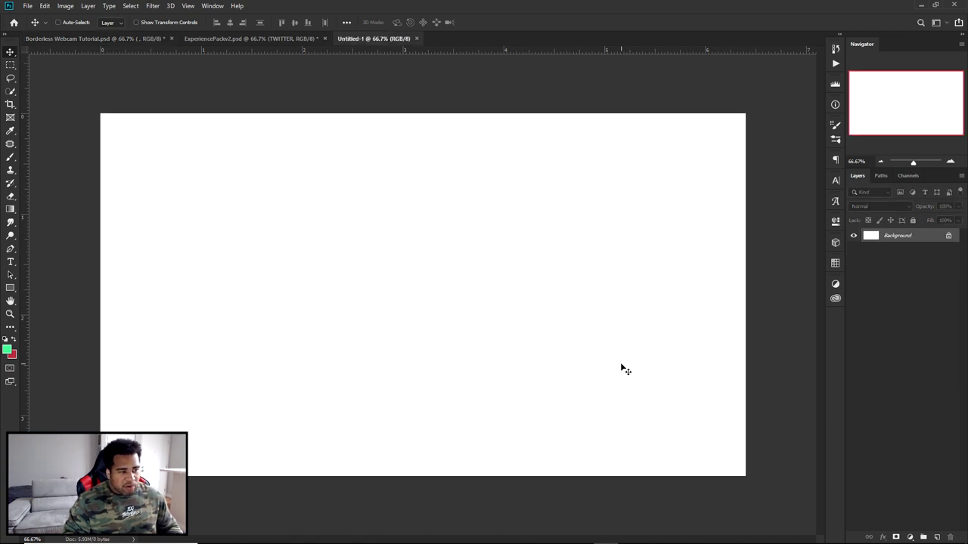
click(417, 39)
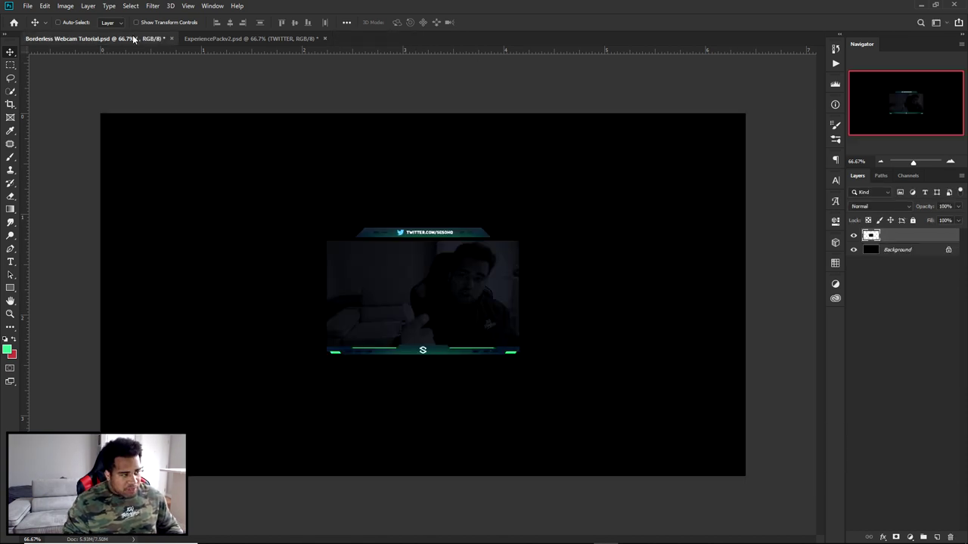
Select the black Background layer and duplicate it into a new Background copy layer.
click(911, 249)
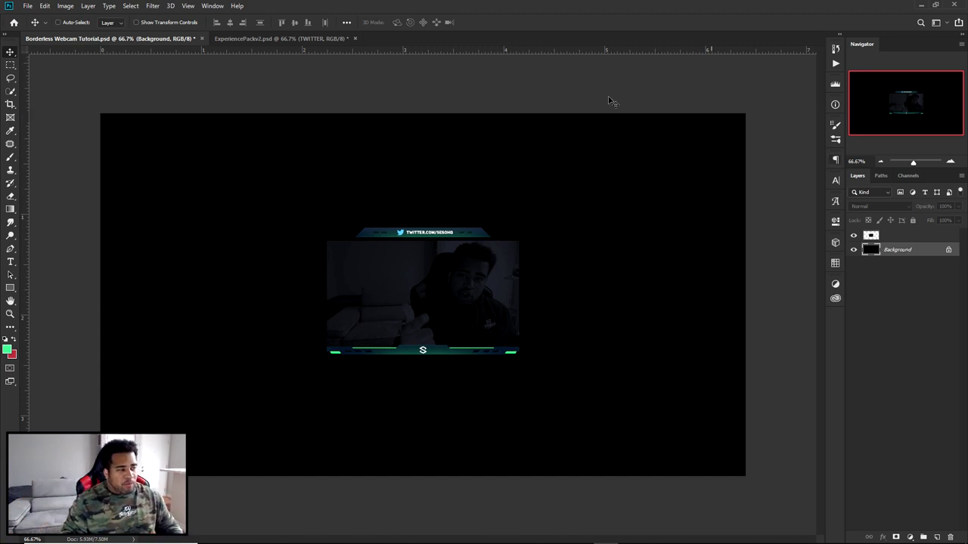
click(11, 65)
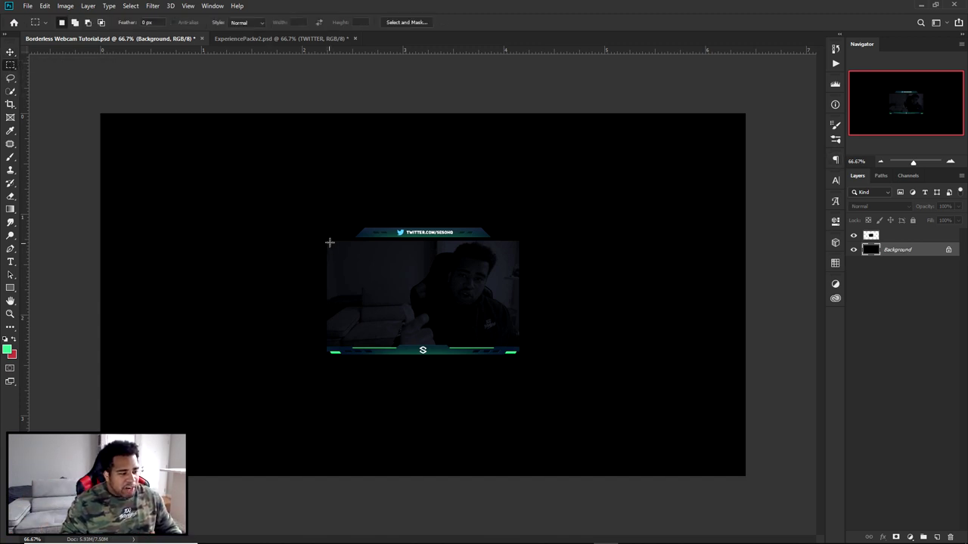
drag(328, 241, 514, 347)
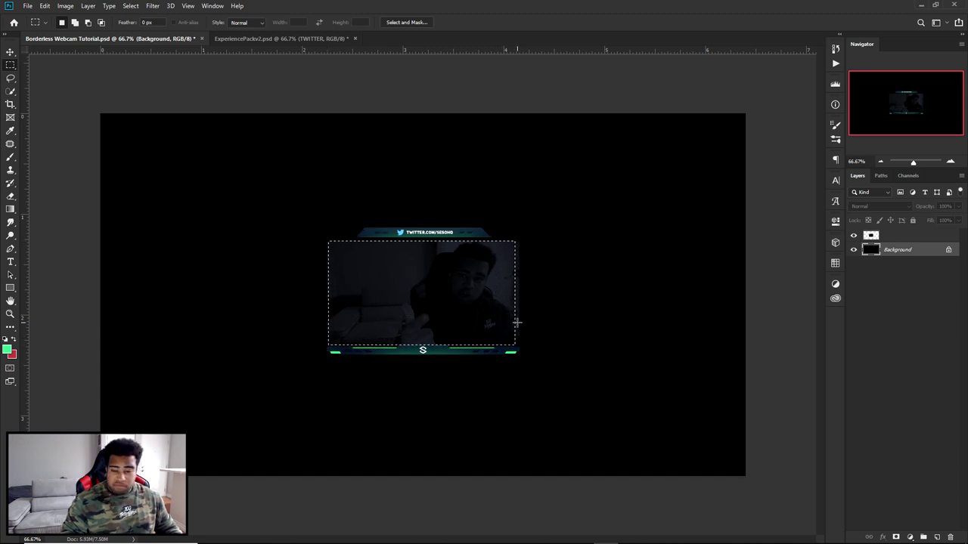
key(ctrl+d)
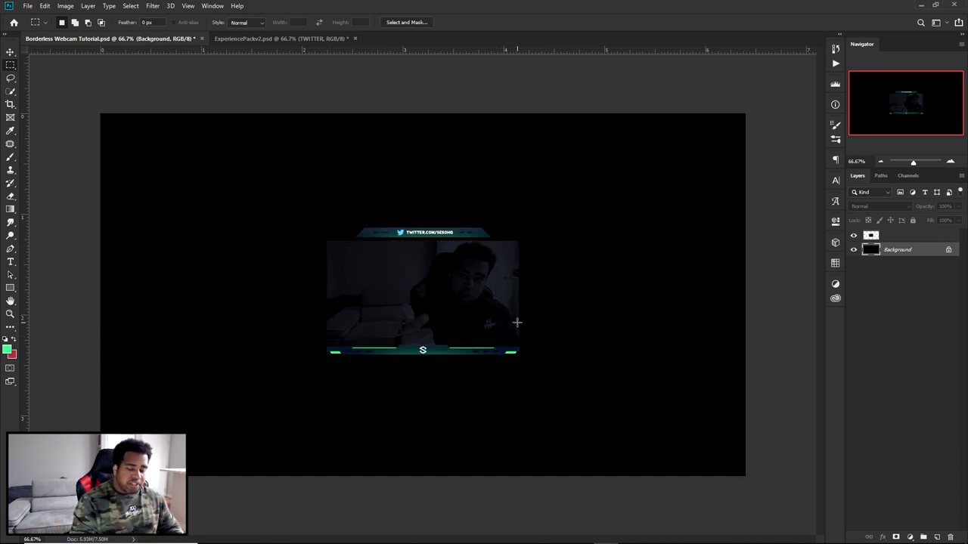
key(ctrl+j)
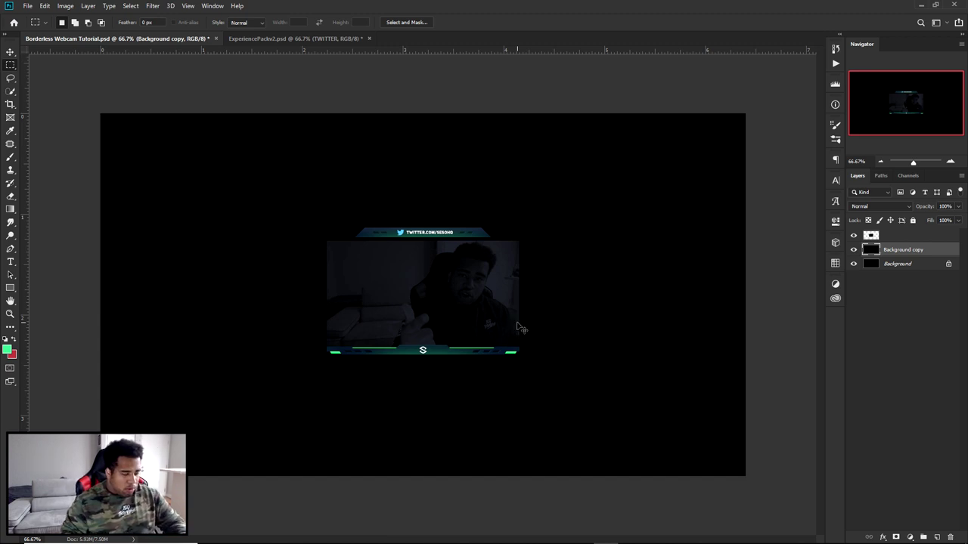
key(ctrl+u)
Raise the Hue/Saturation Lightness of Background copy so the layer turns grey.
drag(728, 214, 656, 143)
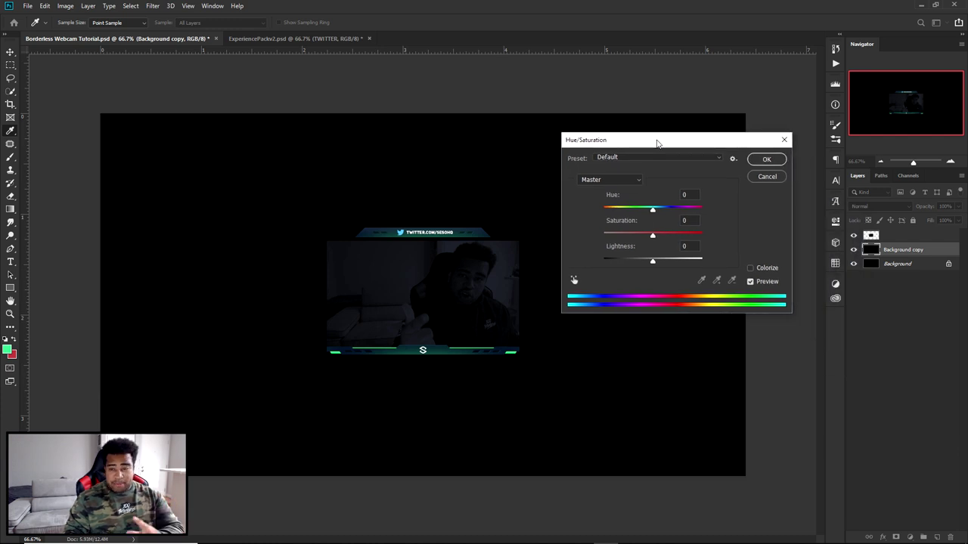
click(654, 262)
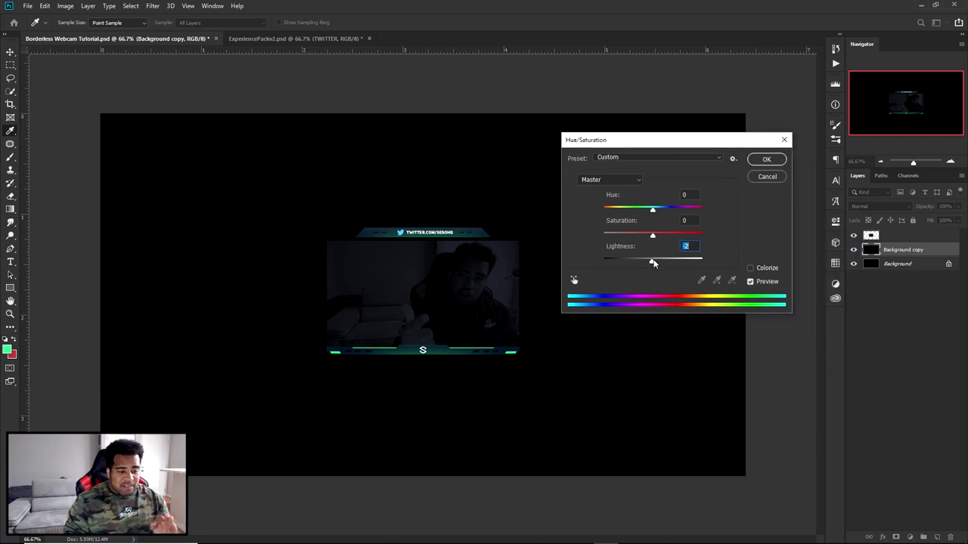
drag(653, 262, 668, 262)
click(766, 159)
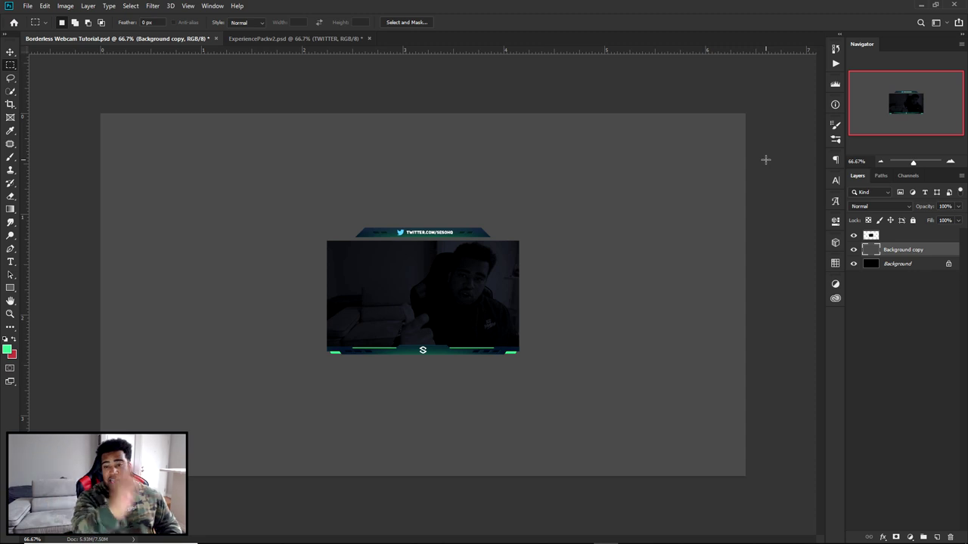
key(v)
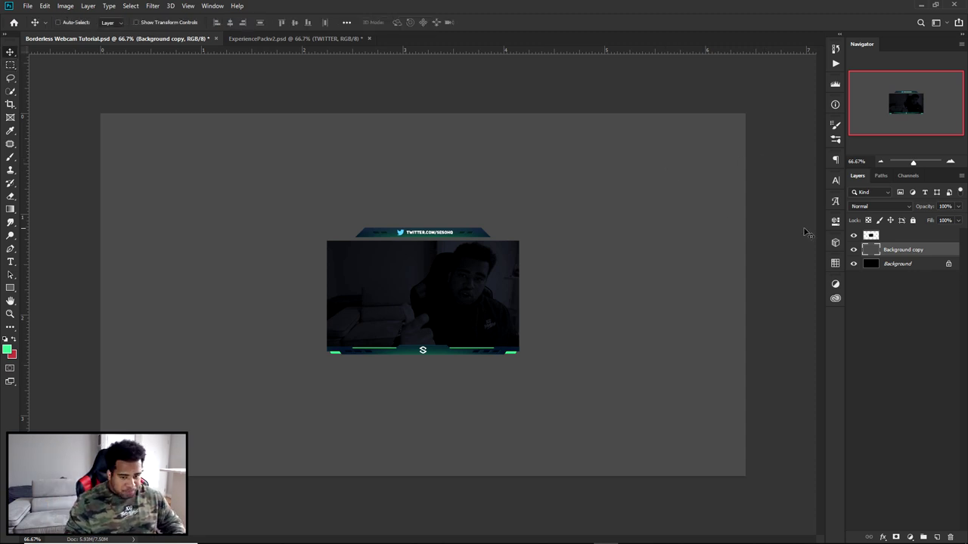
key(ctrl+t)
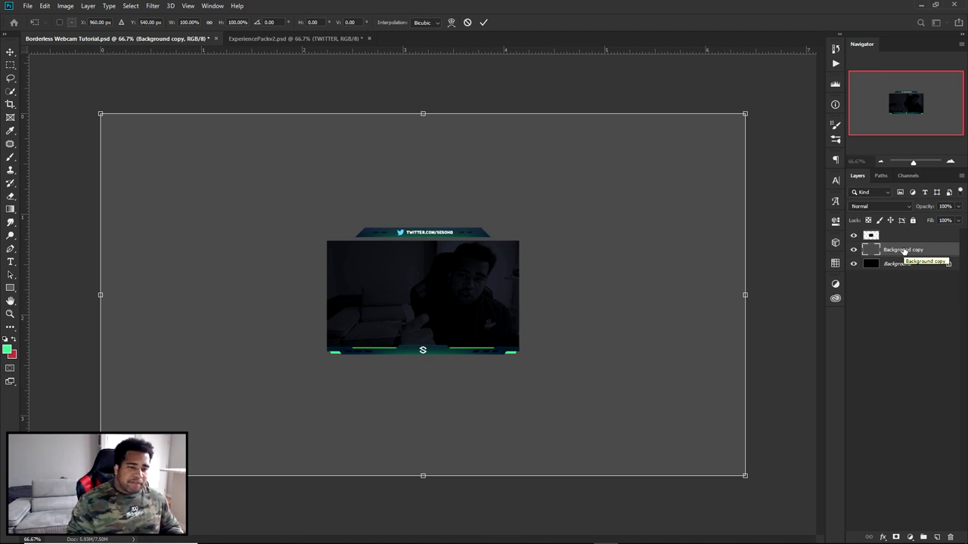
Scale the grey Background copy down to the webcam opening and hide the overlay group.
drag(746, 114, 502, 211)
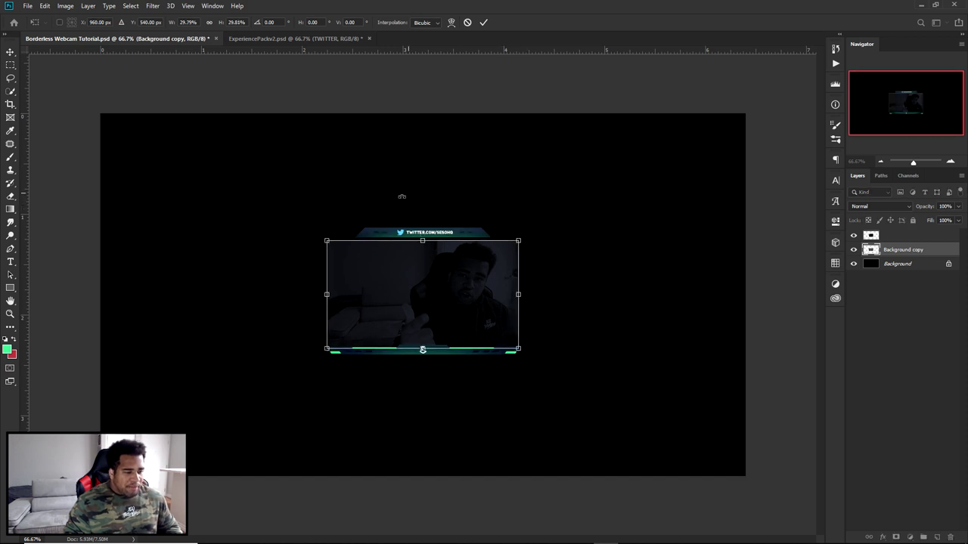
click(854, 235)
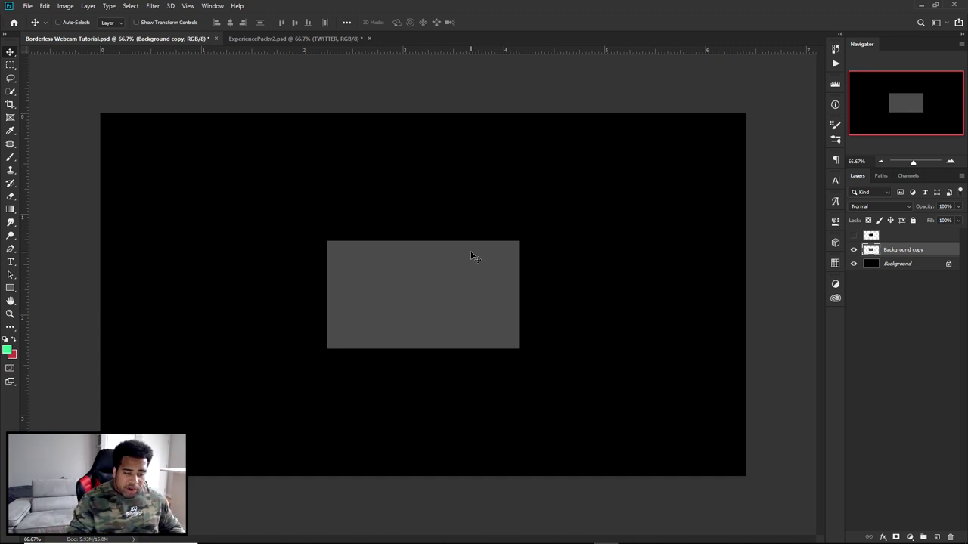
scroll(471, 255, up, 2)
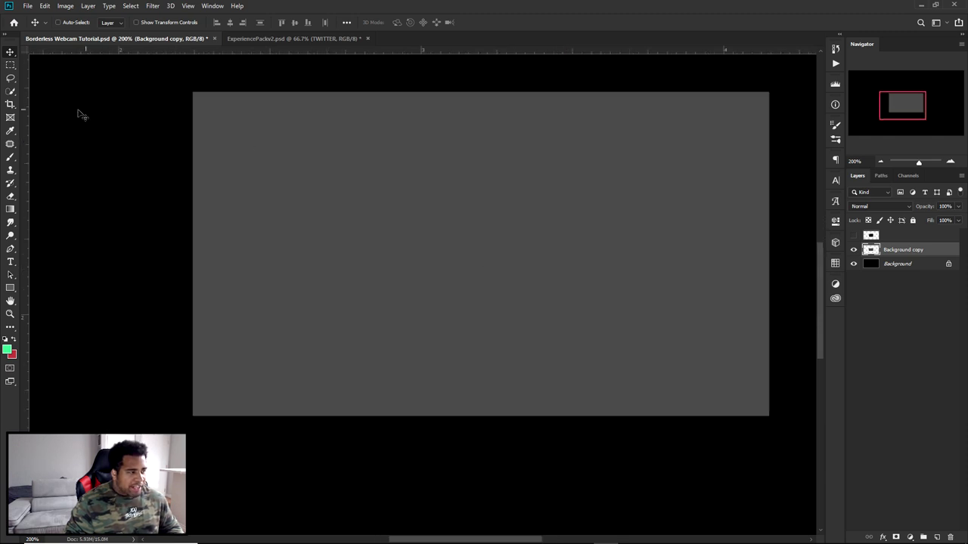
Draw a rectangle over the grey webcam area and hide the Background copy layer.
right_click(14, 287)
click(59, 285)
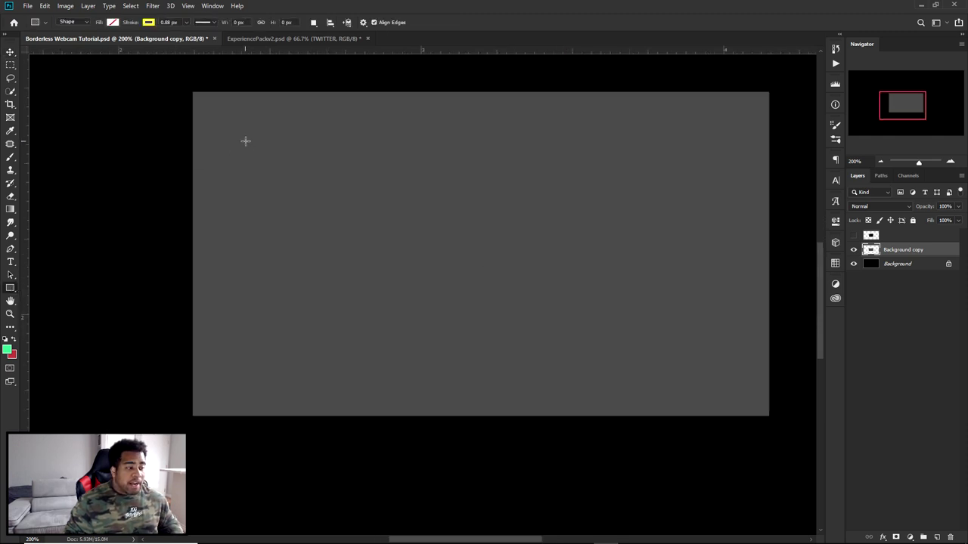
right_click(12, 288)
click(49, 289)
drag(194, 92, 768, 415)
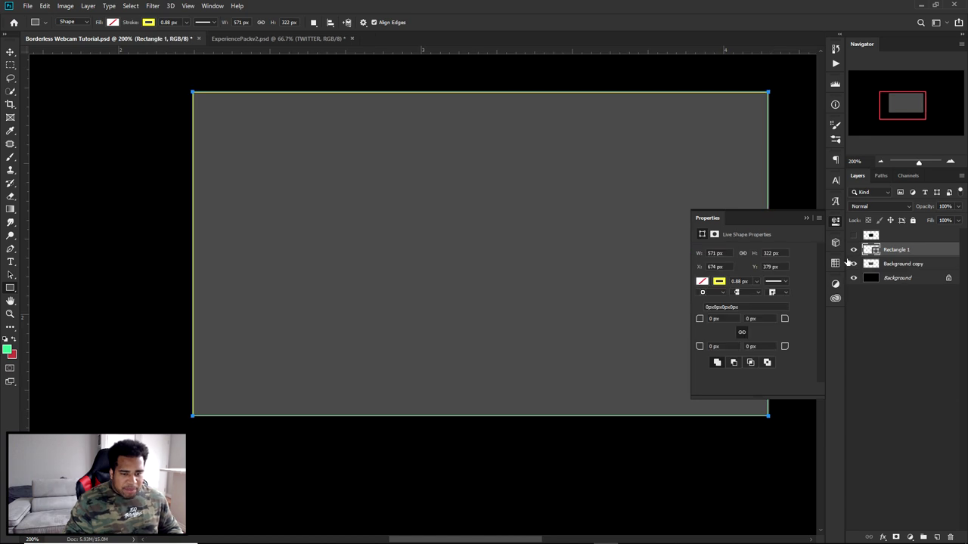
click(835, 221)
click(854, 263)
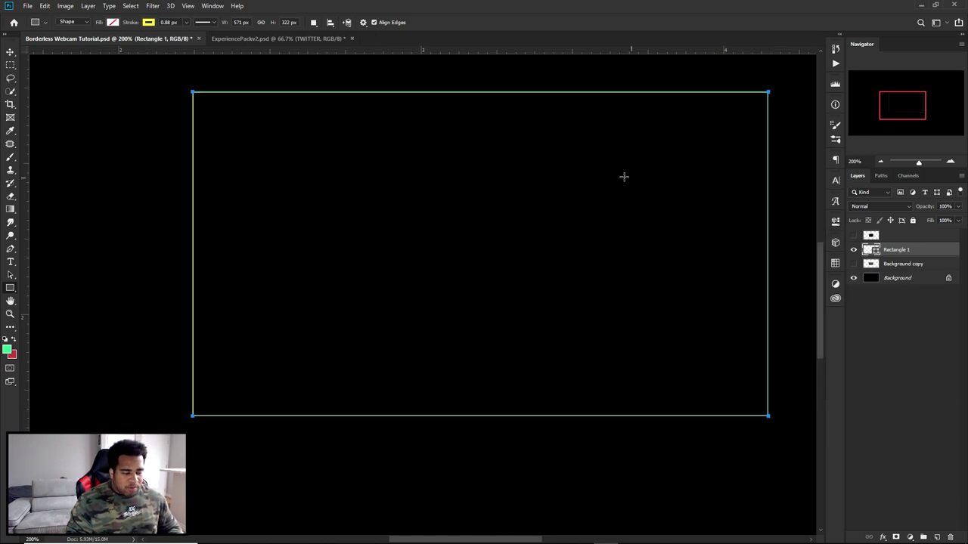
key(v)
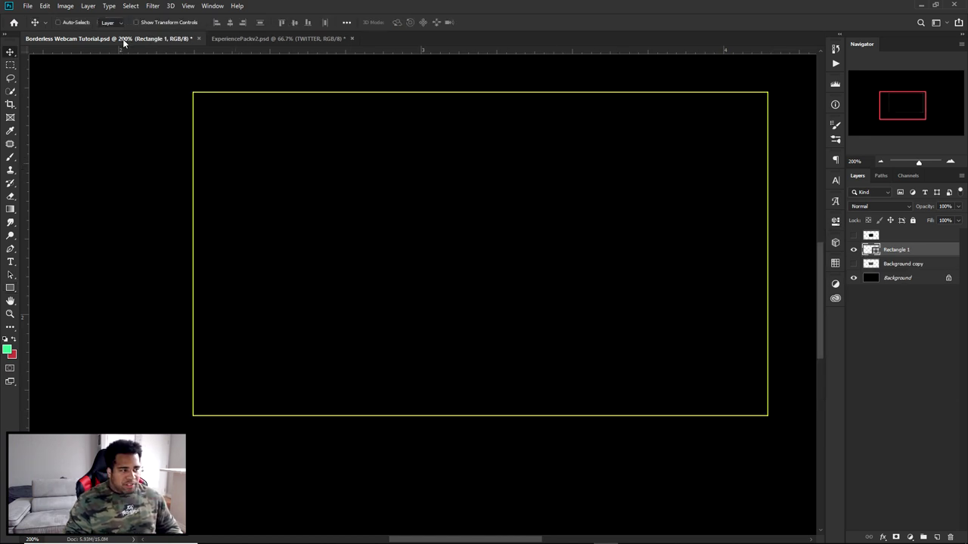
Give Rectangle 1 no fill and a yellow stroke.
click(889, 255)
key(u)
click(114, 23)
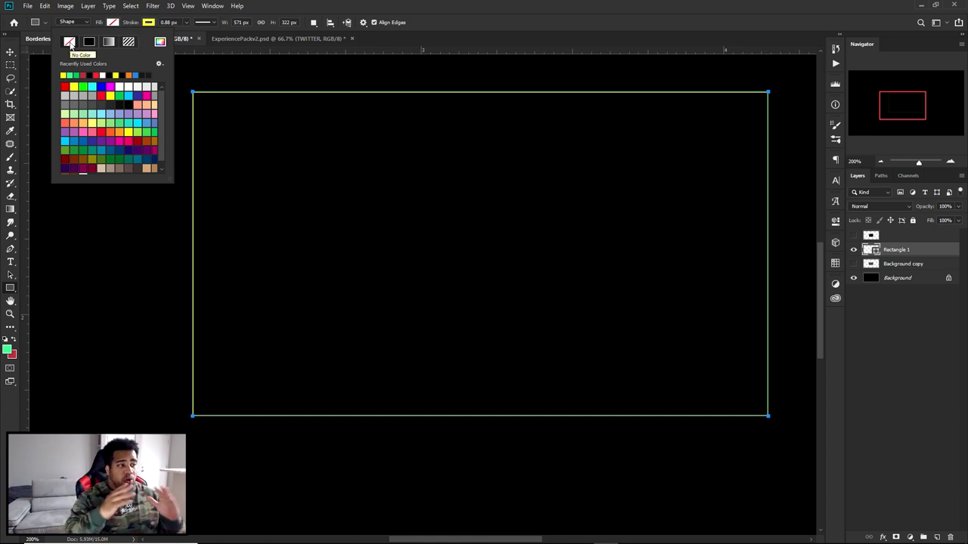
click(155, 31)
click(154, 23)
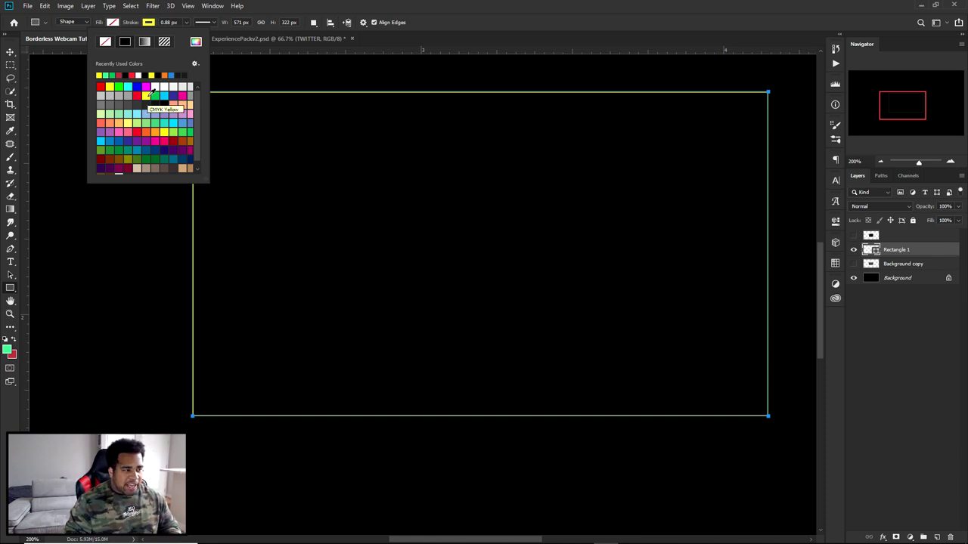
click(213, 6)
Set the rectangle's stroke width to 10 px in Properties.
click(221, 305)
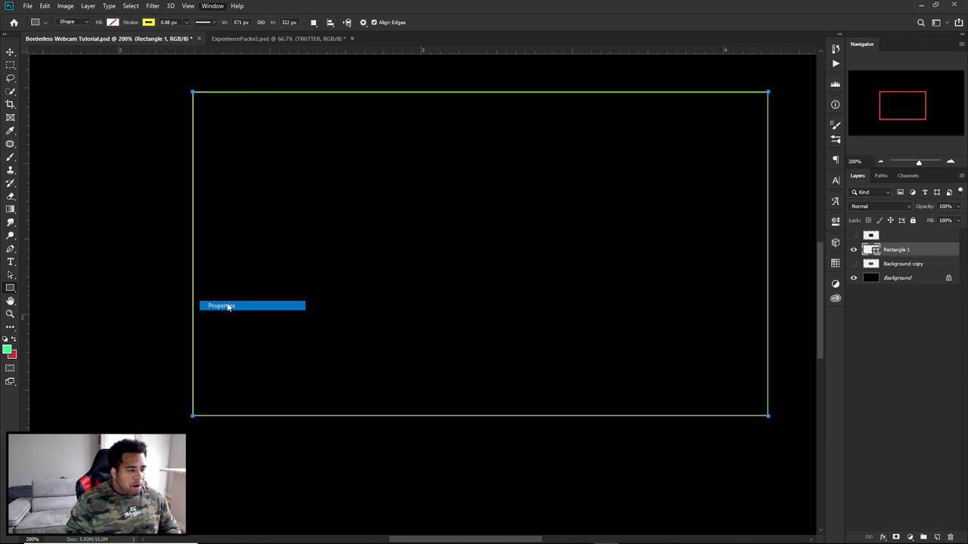
click(749, 280)
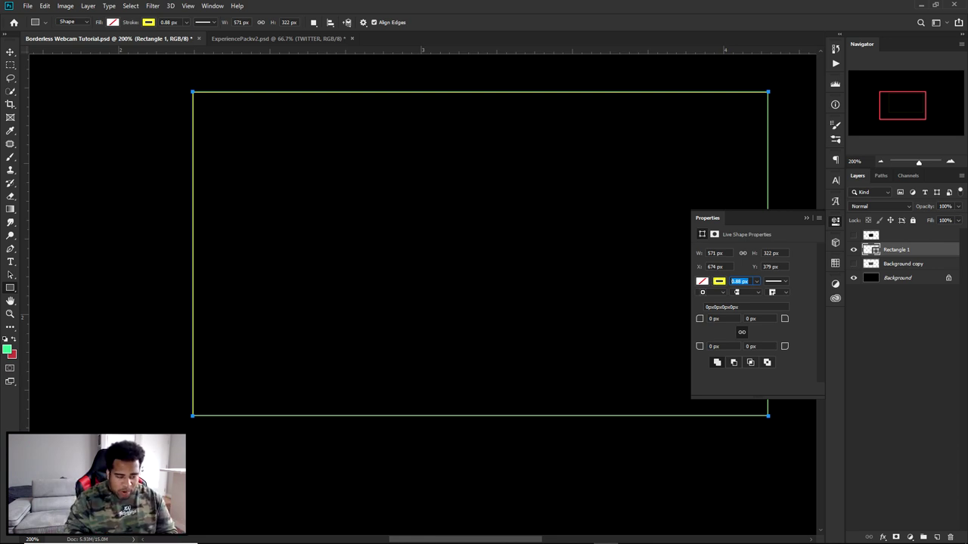
text(10)
key(Return)
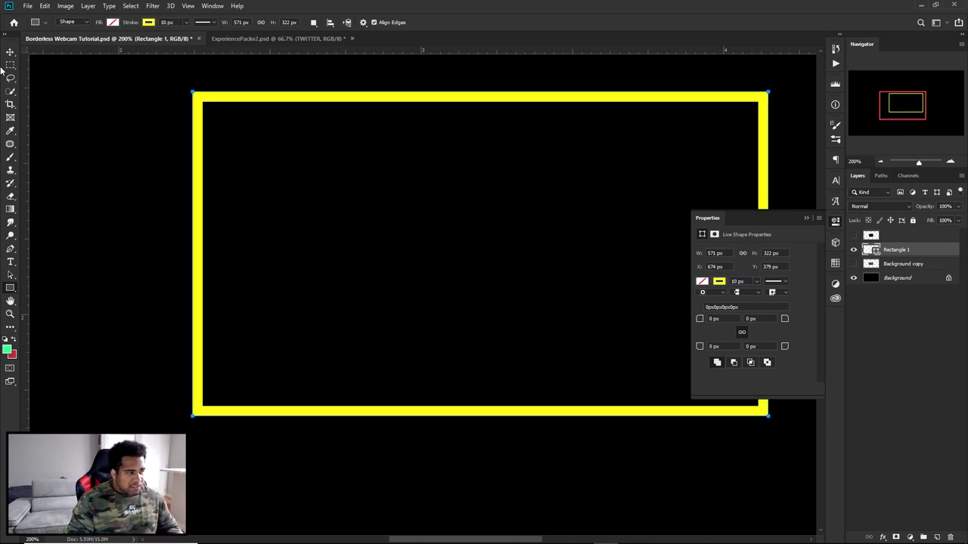
key(v)
click(834, 221)
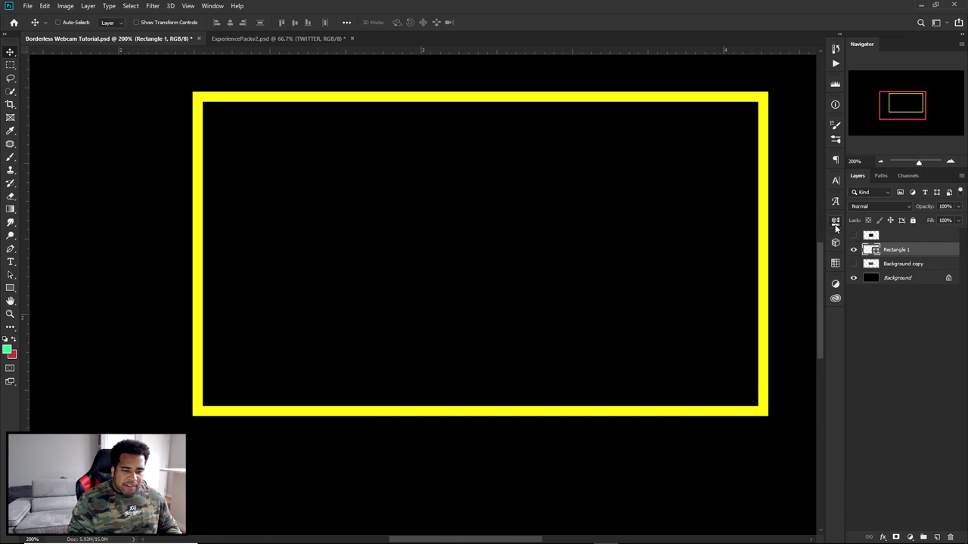
Rasterize the Rectangle 1 layer and show the black background layer.
right_click(910, 250)
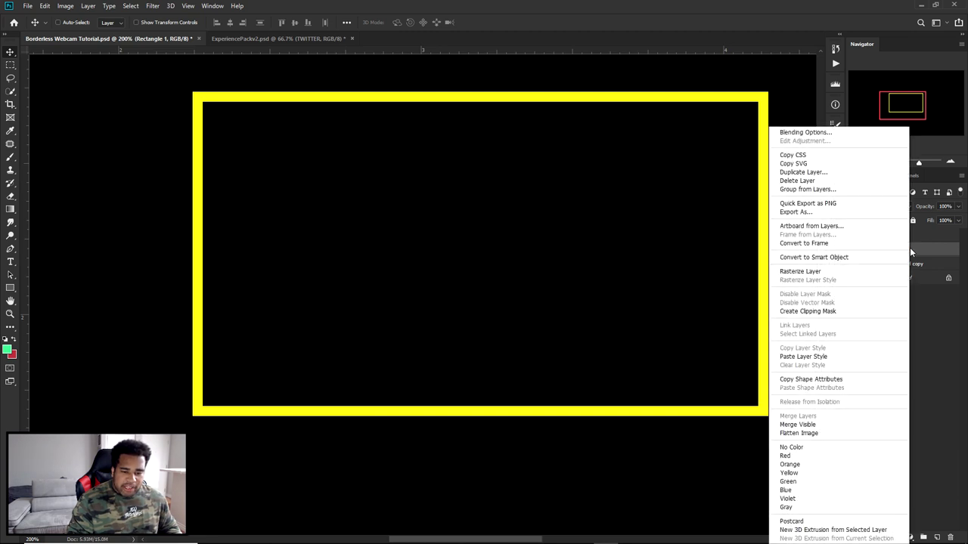
click(801, 271)
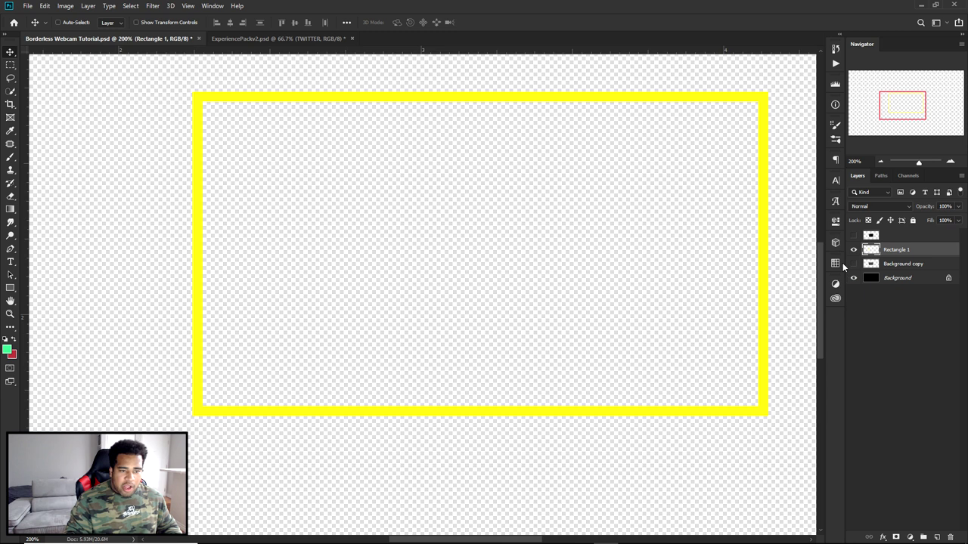
click(853, 277)
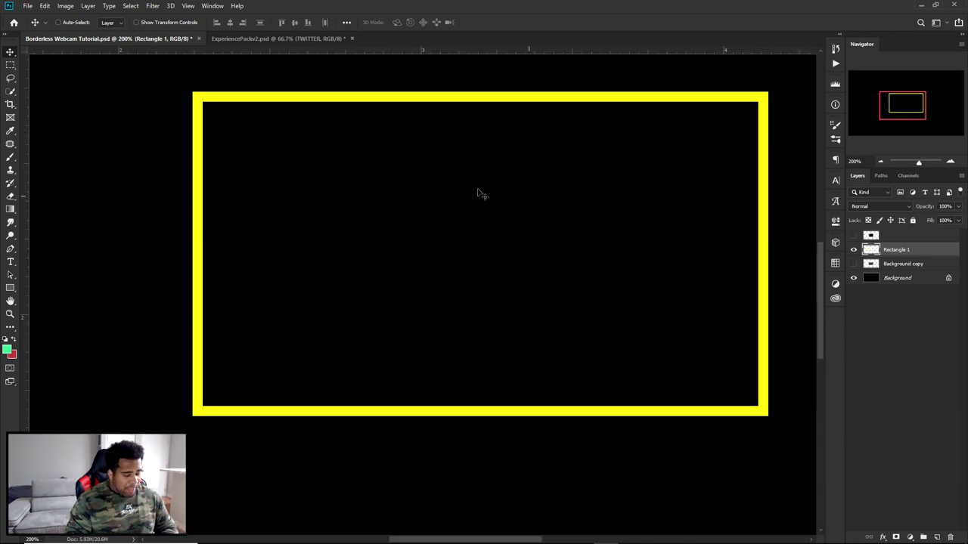
Delete everything above the yellow bottom edge, then show the webcam overlay layer.
drag(10, 65, 73, 73)
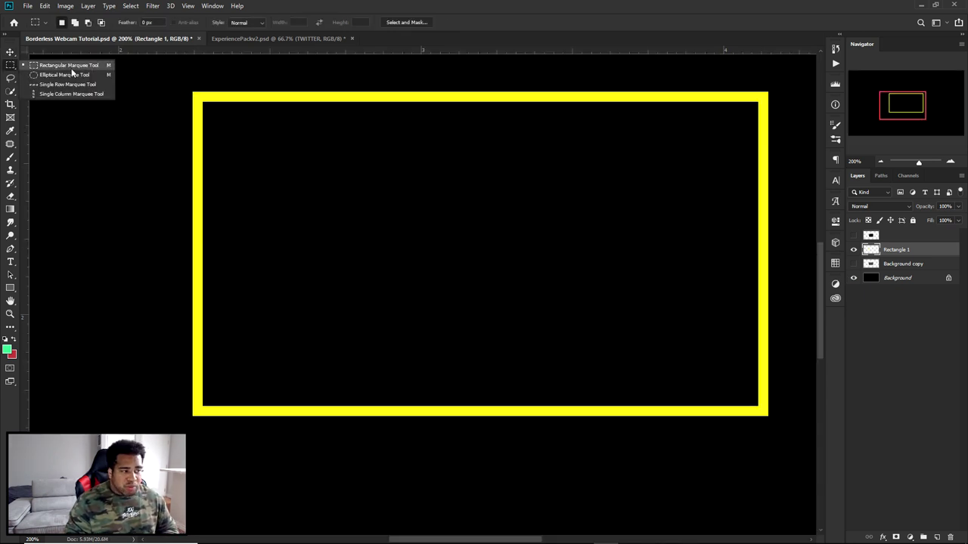
drag(153, 68, 791, 405)
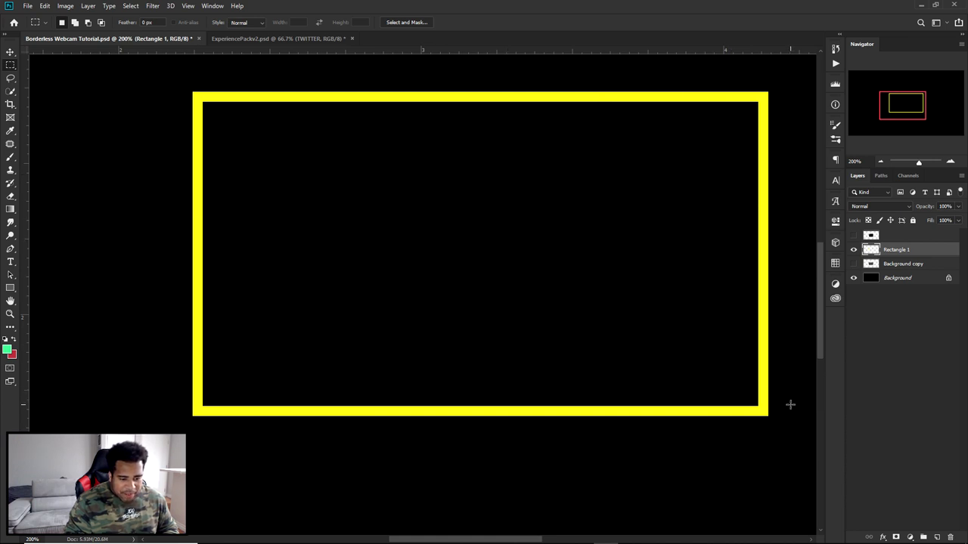
key(Delete)
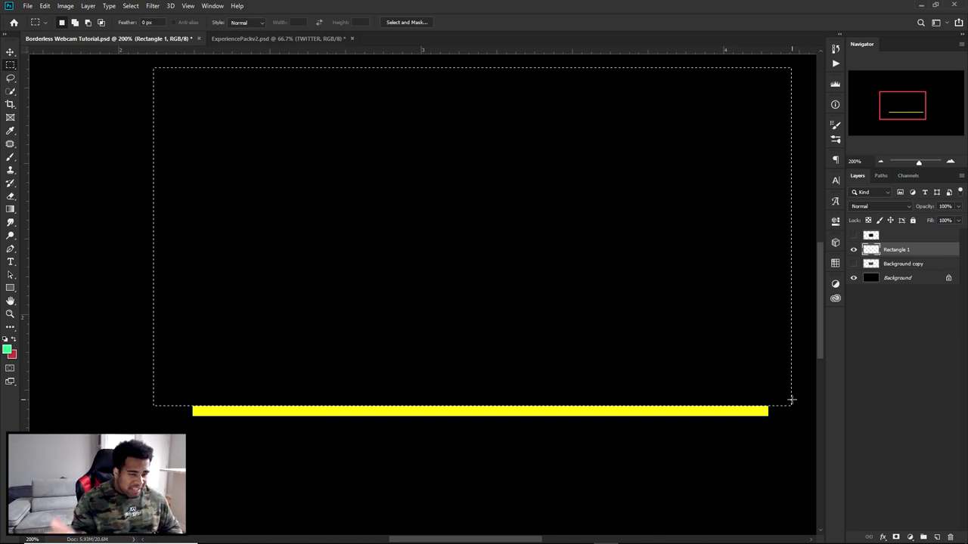
key(ctrl+d)
click(853, 235)
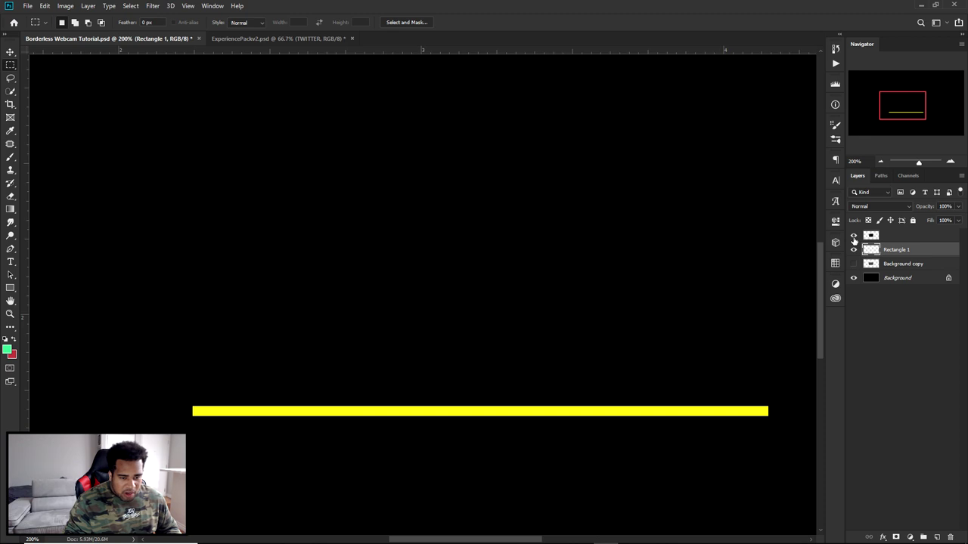
Scale the webcam overlay layer down proportionally around its centre.
key(ctrl+t)
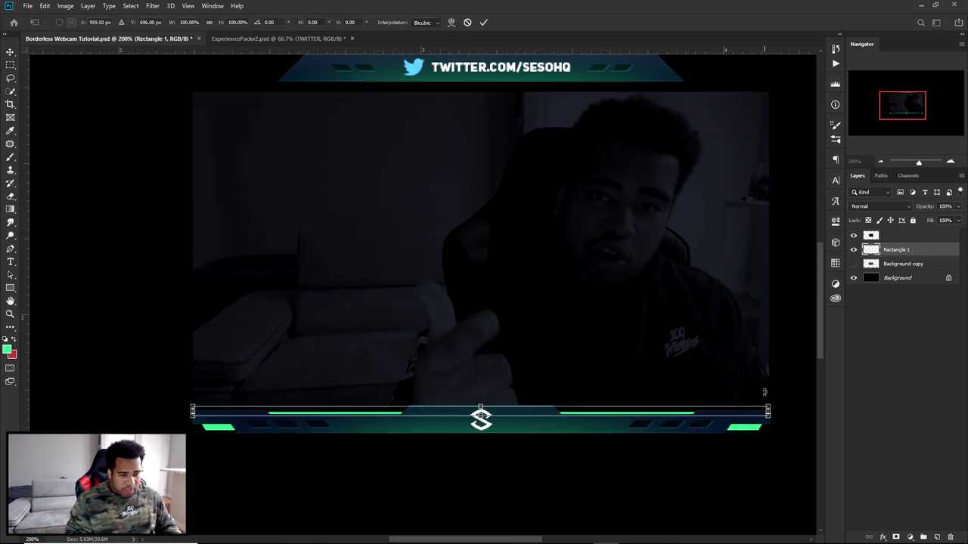
key(Return)
key(alt+bracketright)
key(ctrl+t)
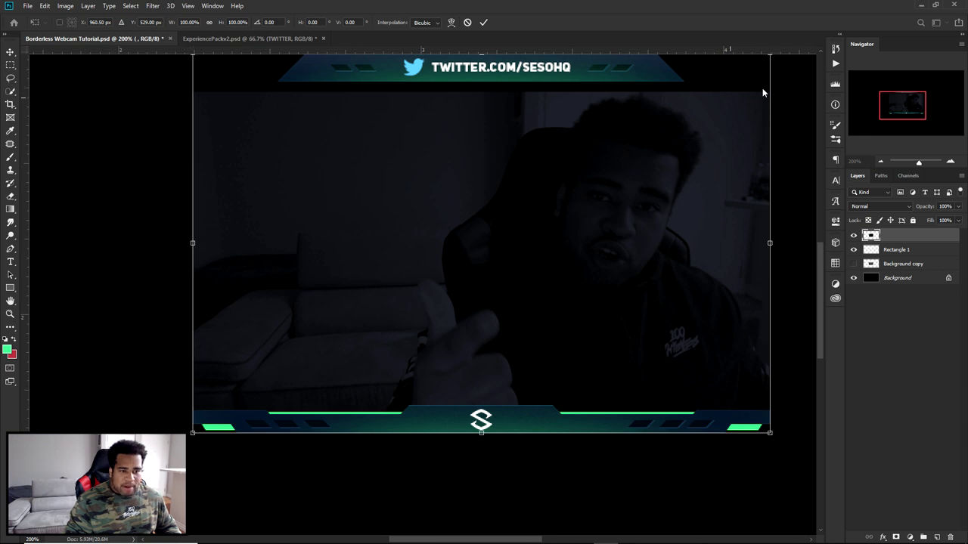
mouse_move(771, 242)
mouse_down()
mouse_move(719, 240)
mouse_move(771, 242)
mouse_up()
drag(769, 433, 663, 356)
key(Return)
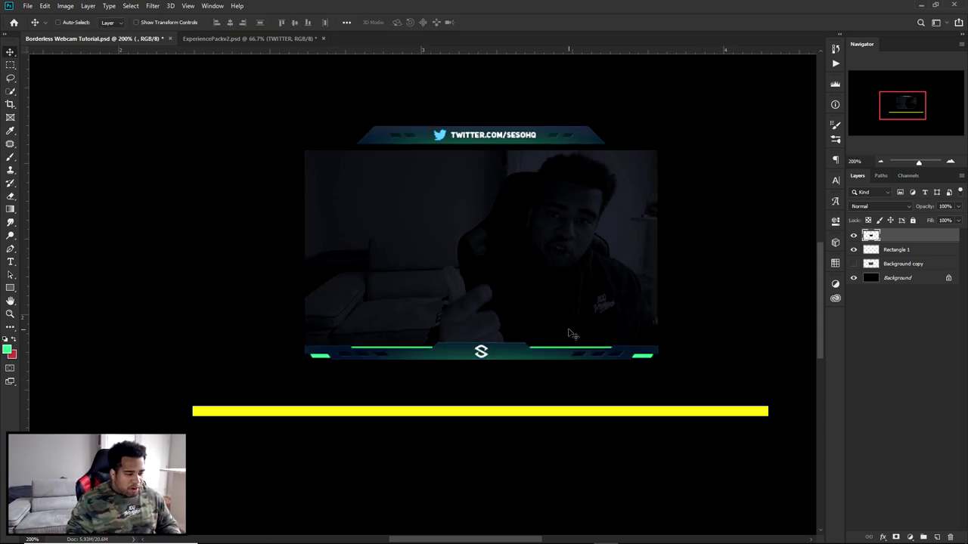
Drag a vertical guide from the ruler through the overlay's centre.
key(ctrl+r)
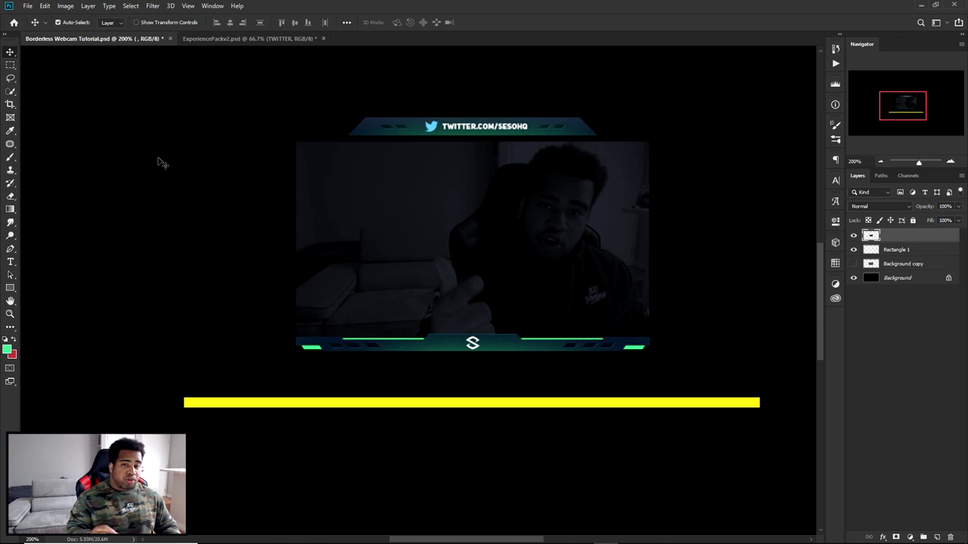
key(ctrl+r)
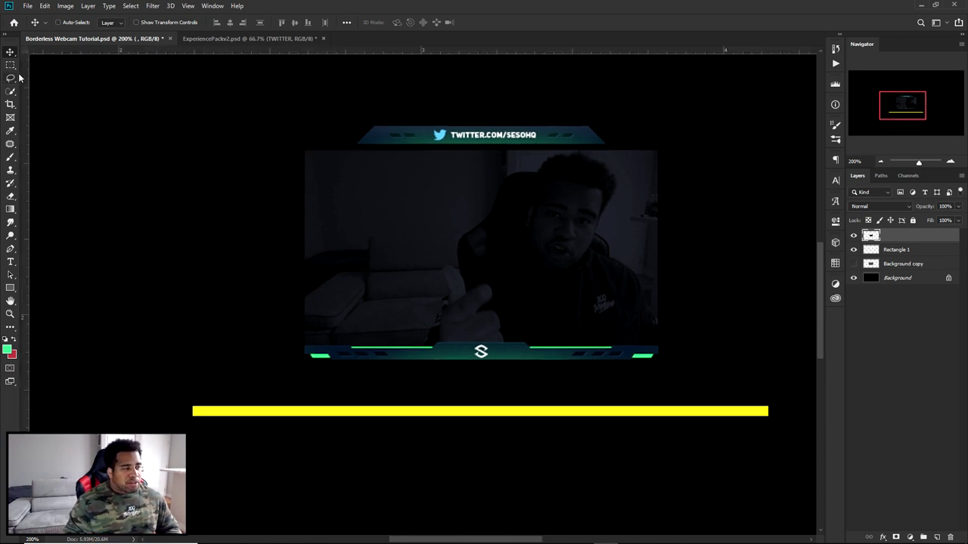
drag(25, 71, 479, 233)
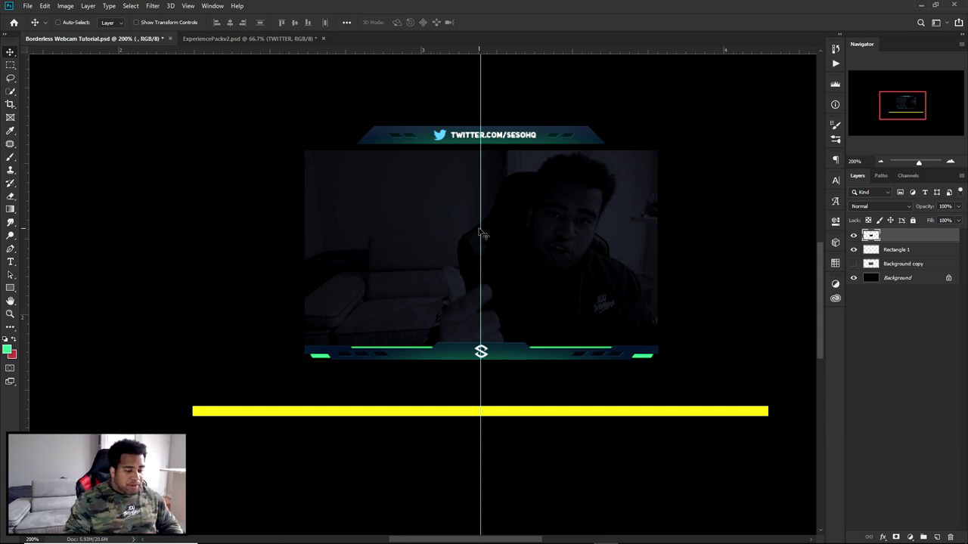
drag(556, 354, 567, 234)
Give the webcam overlay layer a red colour label.
click(853, 236)
click(854, 236)
right_click(858, 239)
click(875, 277)
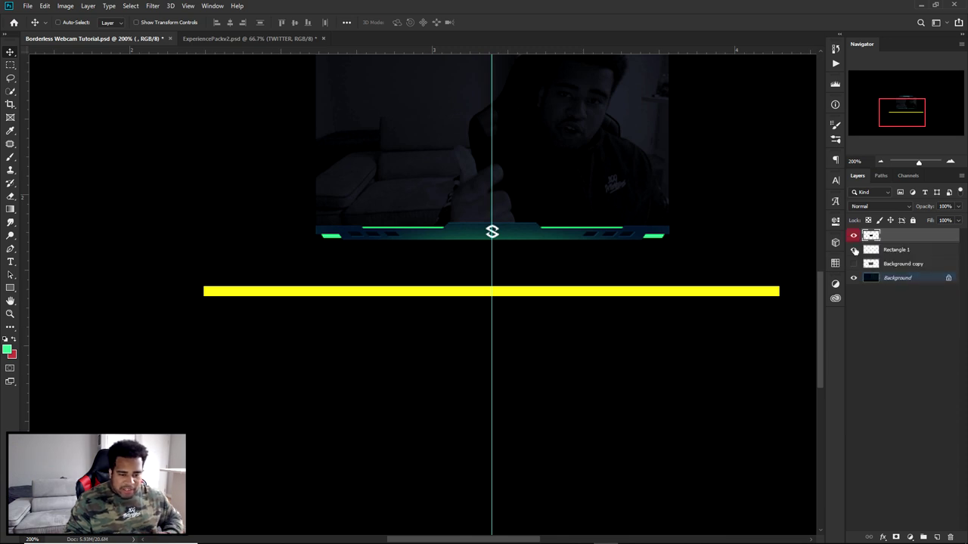
Delete Background copy, rename Rectangle 1 to 'Line', and add a new empty layer.
click(889, 264)
key(Delete)
click(898, 251)
double_click(897, 250)
text(Line)
key(Return)
click(936, 536)
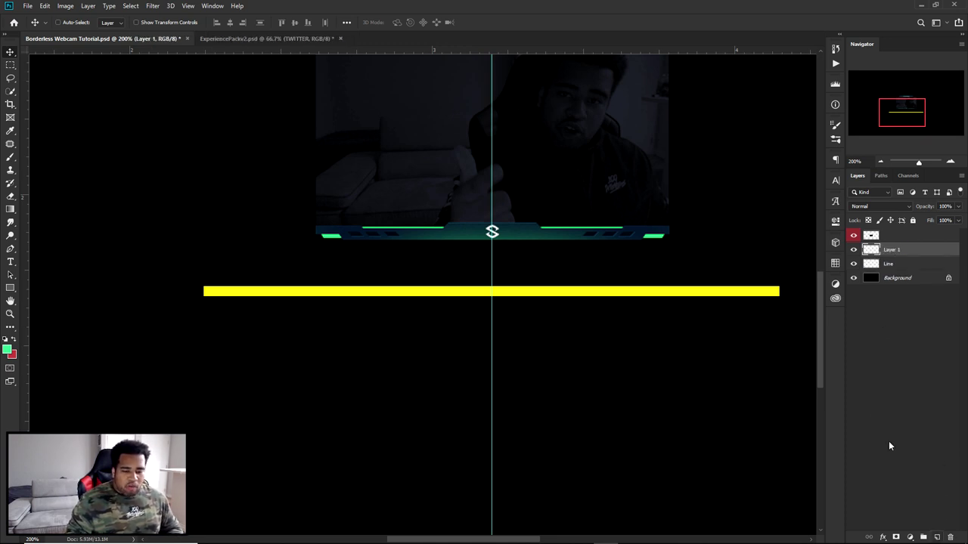
scroll(491, 277, up, 1)
Draw a closed angled Pen path under the yellow bar's left half, ending at the centre guide.
click(10, 250)
right_click(9, 252)
click(75, 252)
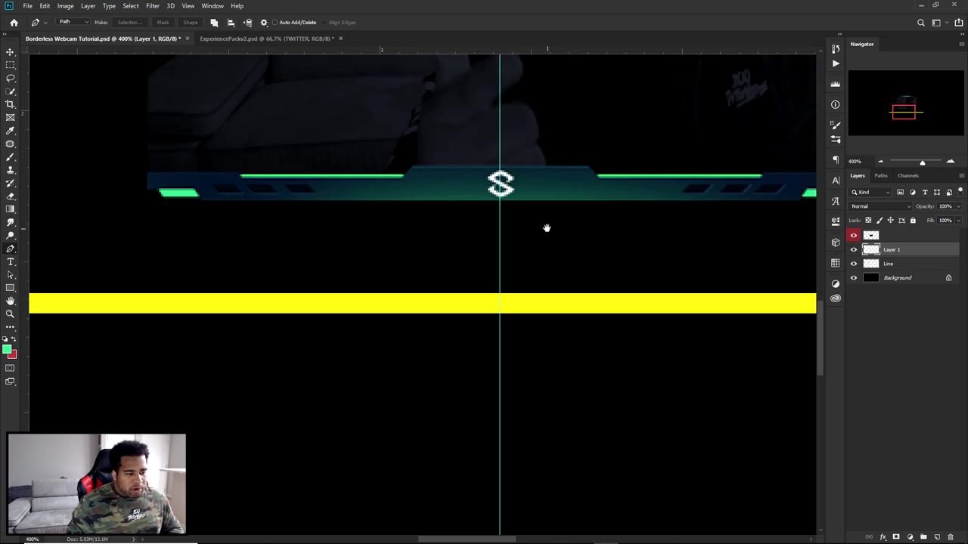
scroll(547, 235, up, 1)
scroll(547, 242, down, 1)
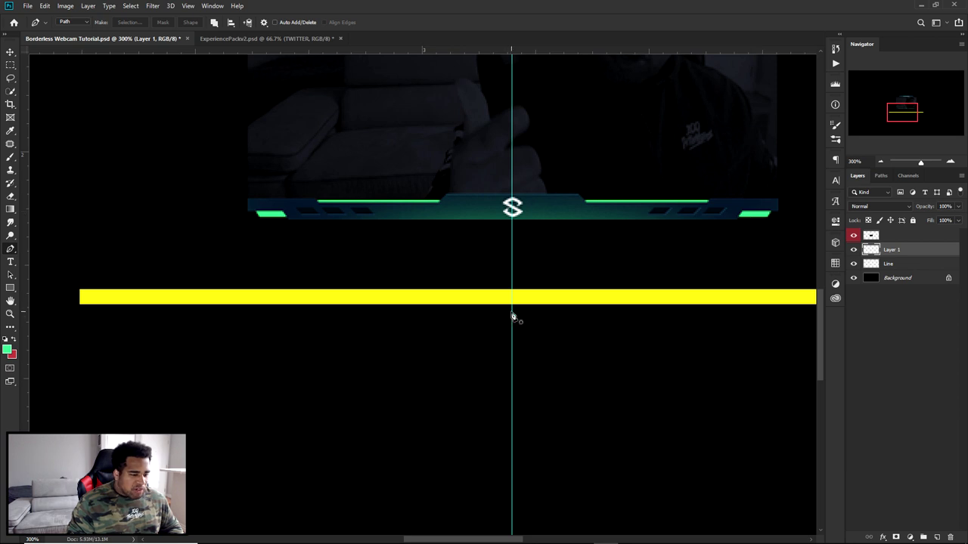
scroll(517, 317, up, 4)
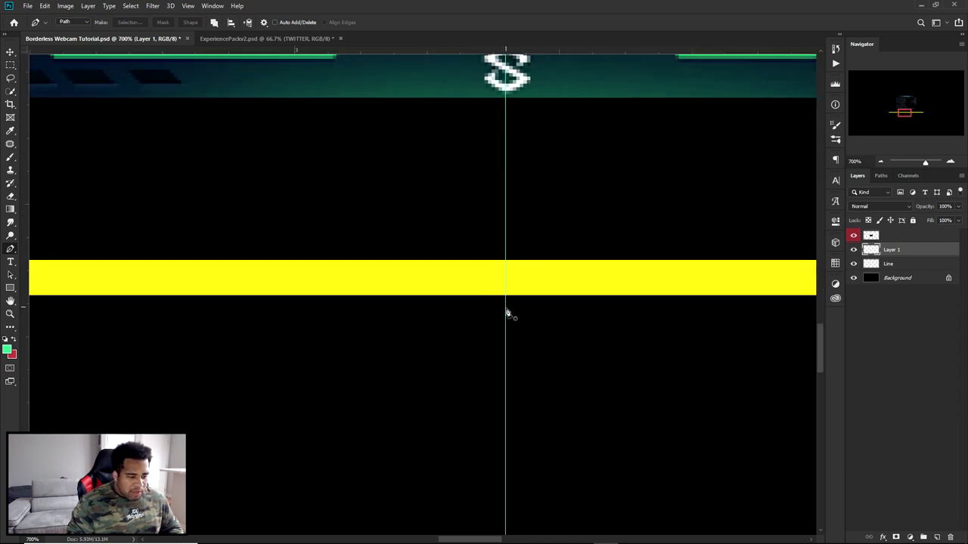
scroll(507, 331, down, 2)
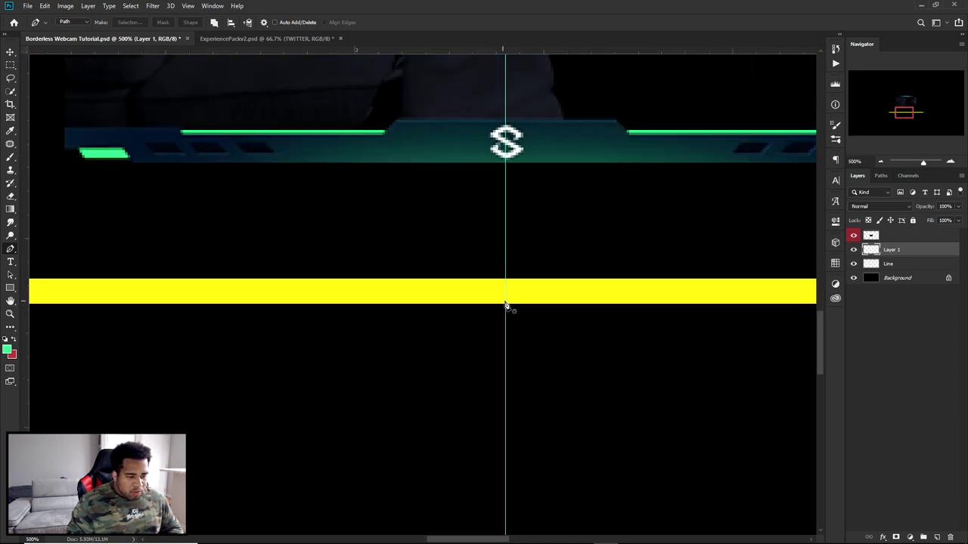
scroll(513, 308, down, 2)
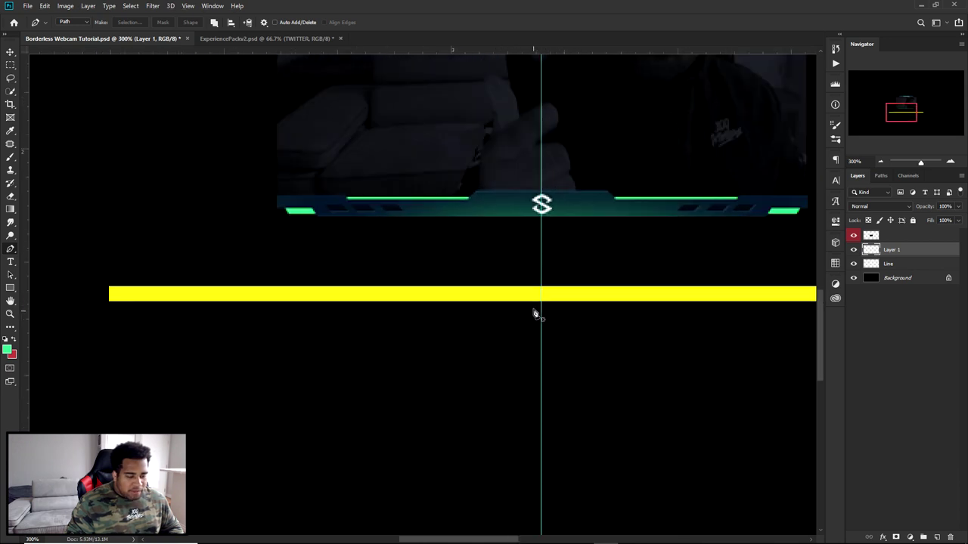
drag(527, 315, 484, 250)
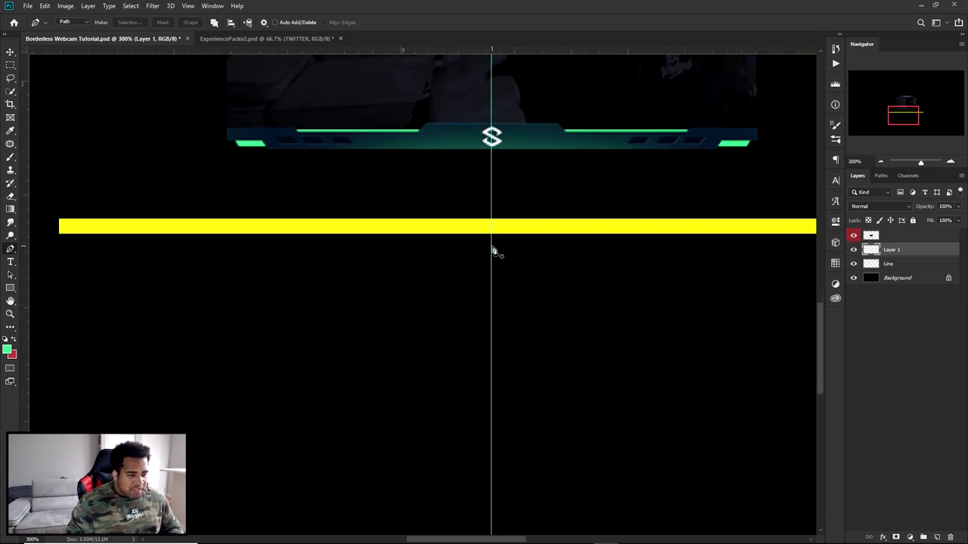
click(492, 243)
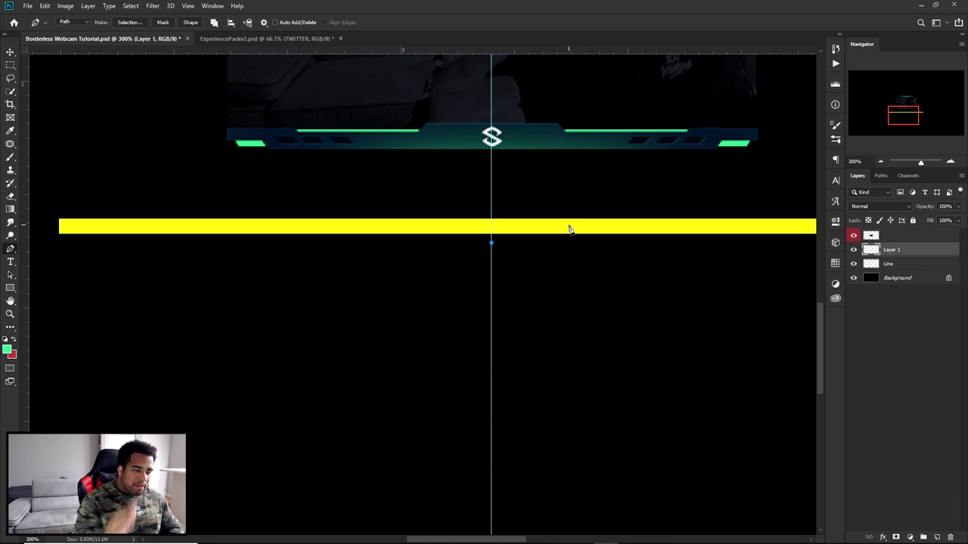
click(132, 243)
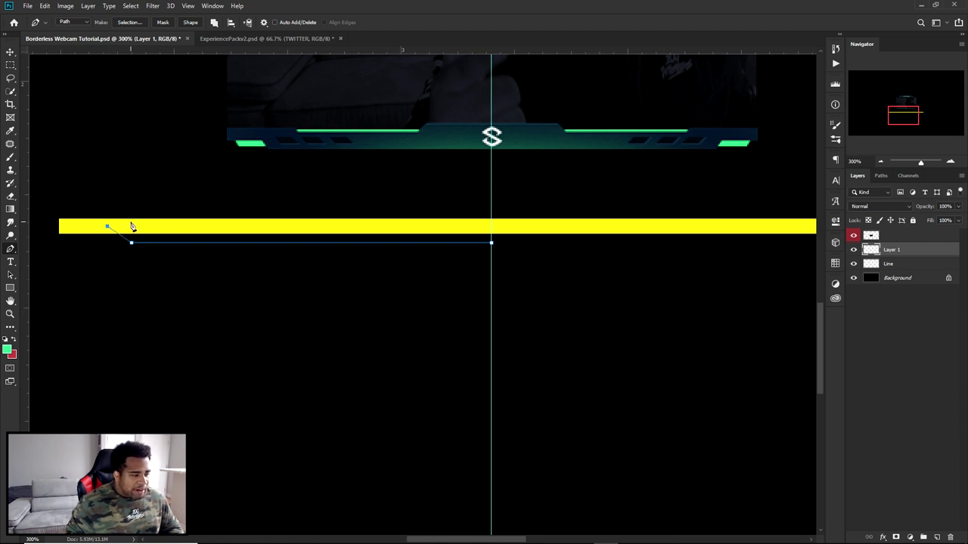
click(102, 227)
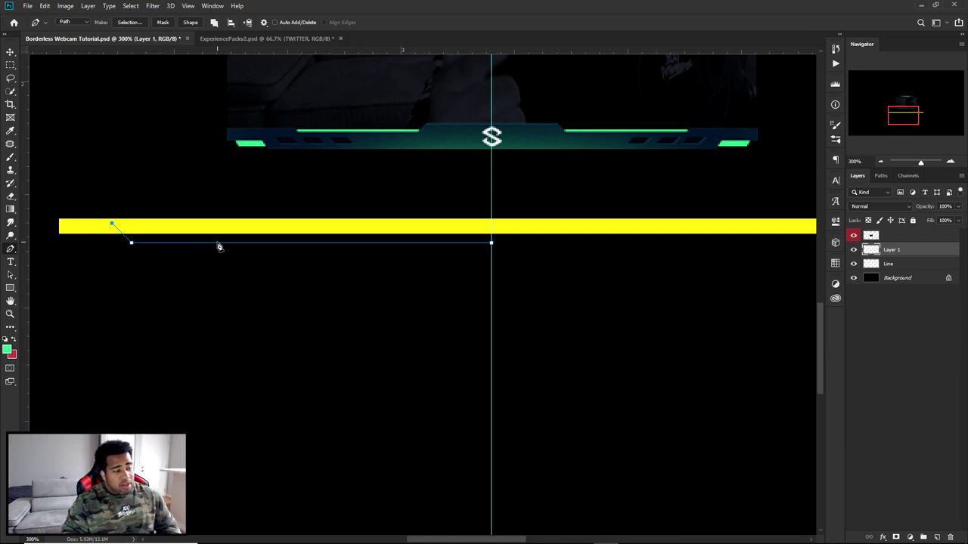
click(491, 225)
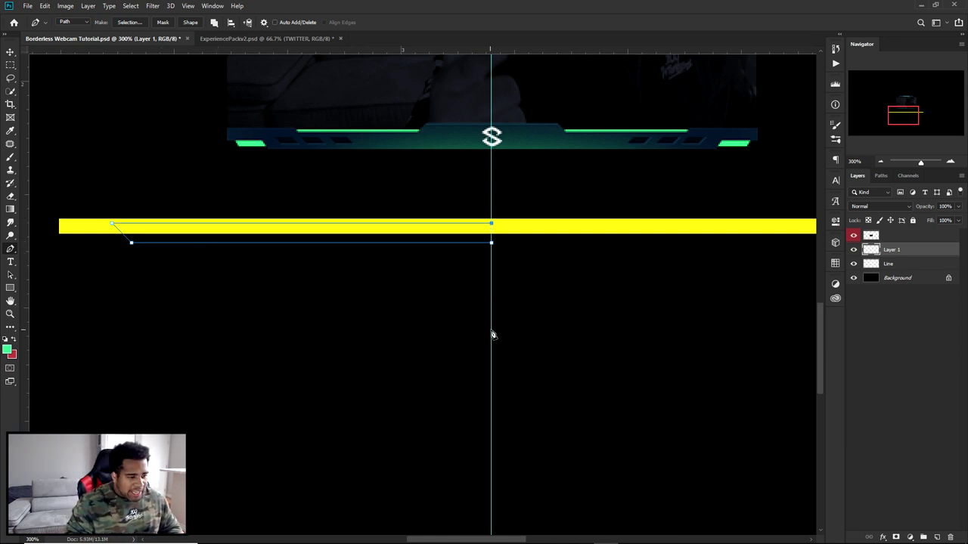
click(493, 244)
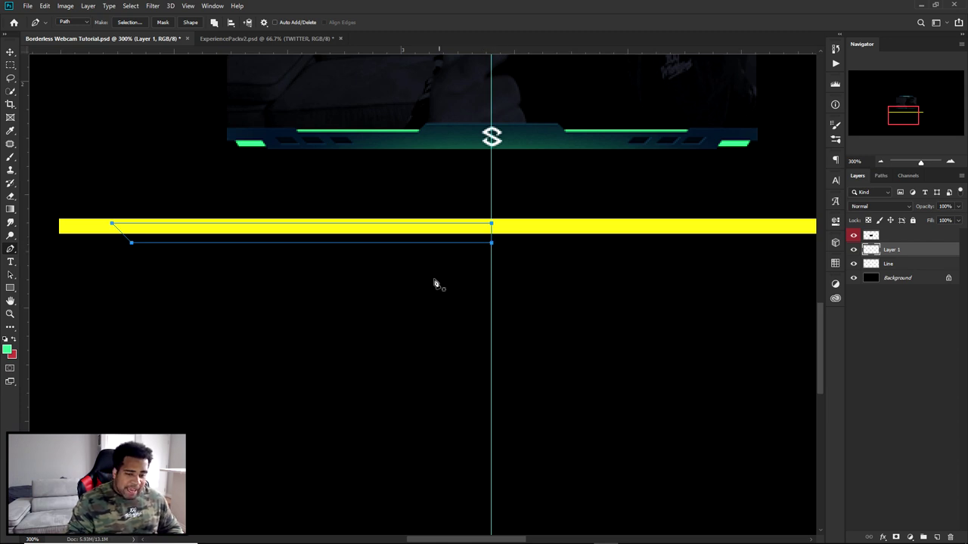
Fill the path with blue on Layer 1, delete the path, and move Line above Layer 1.
right_click(537, 259)
click(559, 316)
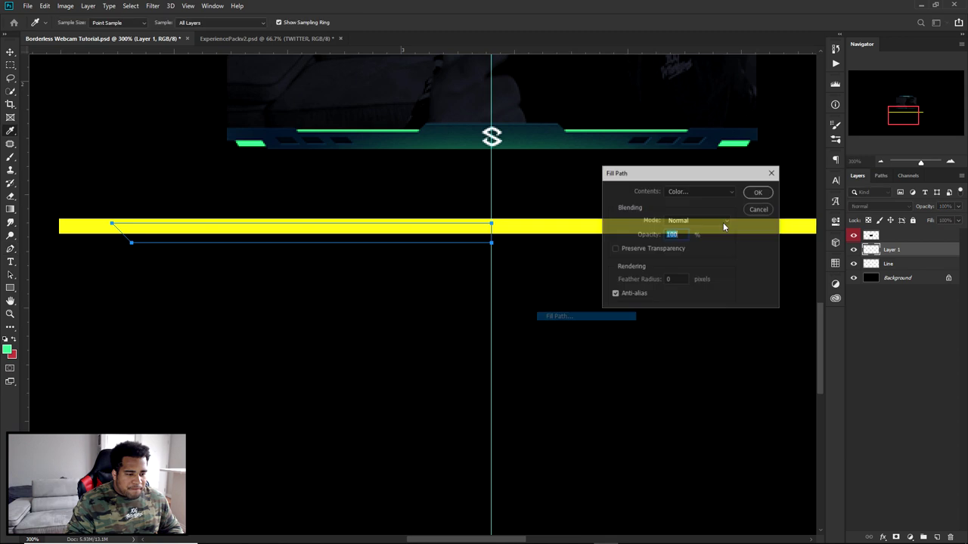
click(687, 191)
click(685, 219)
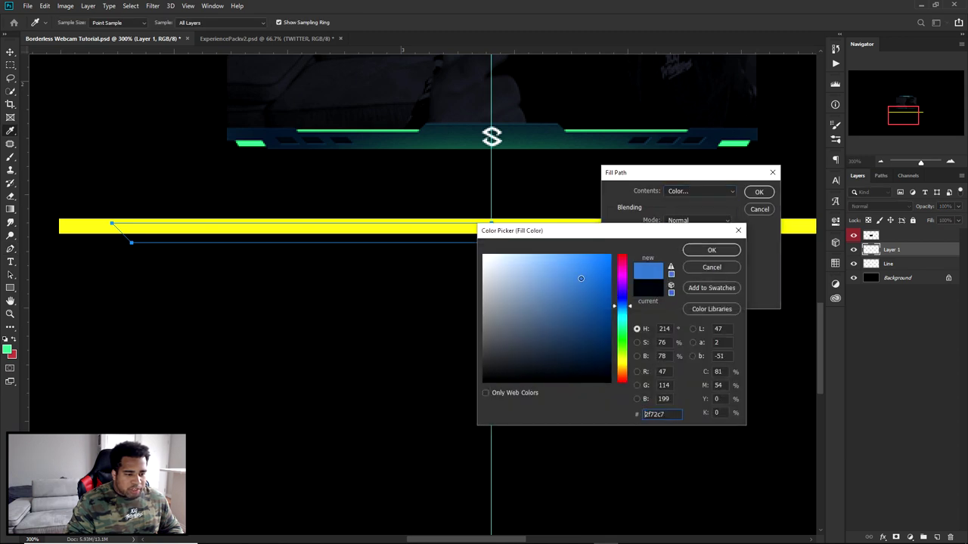
click(710, 250)
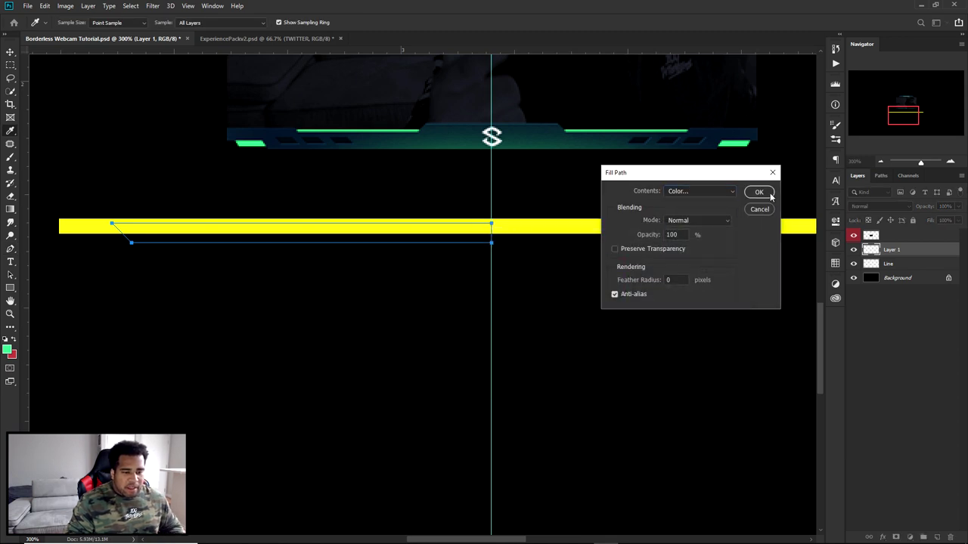
click(768, 194)
right_click(539, 216)
click(573, 229)
drag(892, 263, 894, 244)
Duplicate the blue strip layer and move the copy to the right half.
key(v)
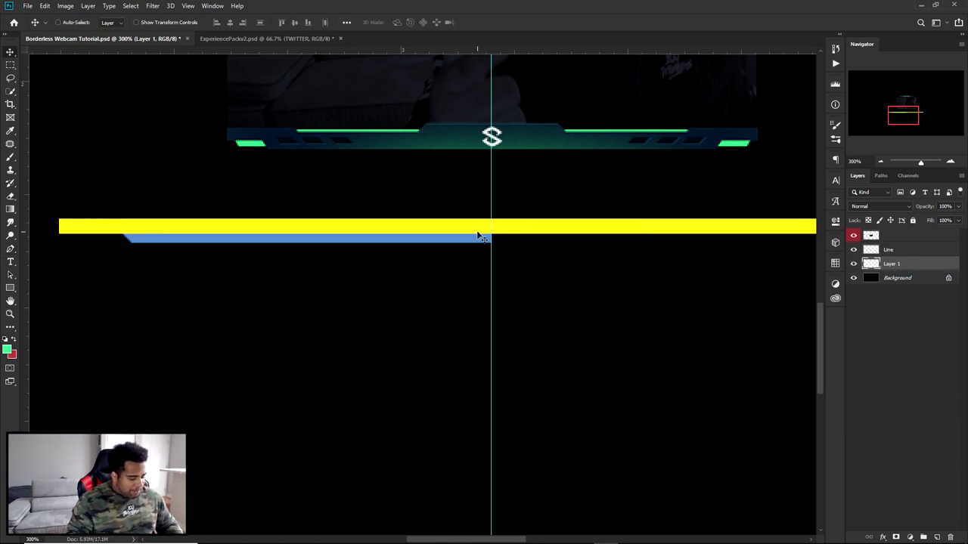
scroll(478, 236, down, 1)
drag(361, 245, 589, 262)
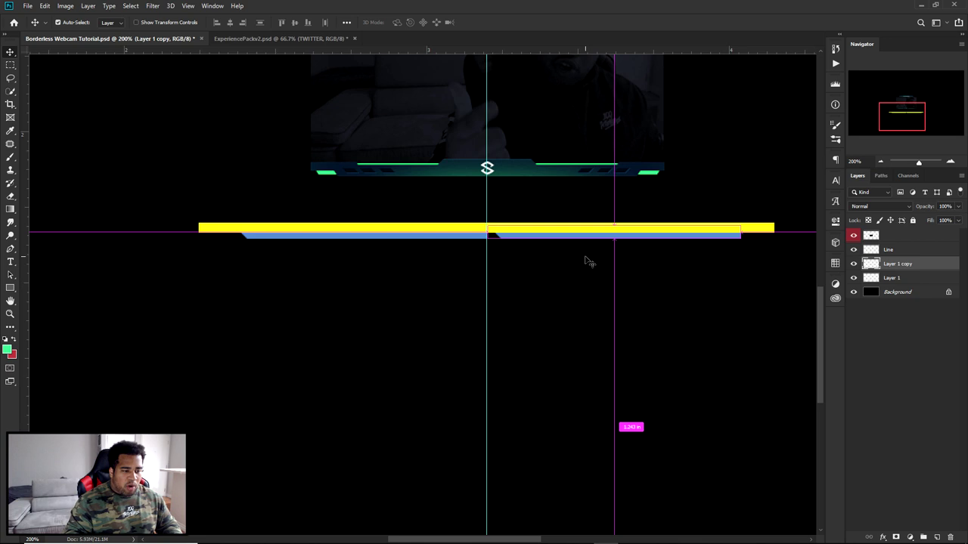
key(ctrl+z)
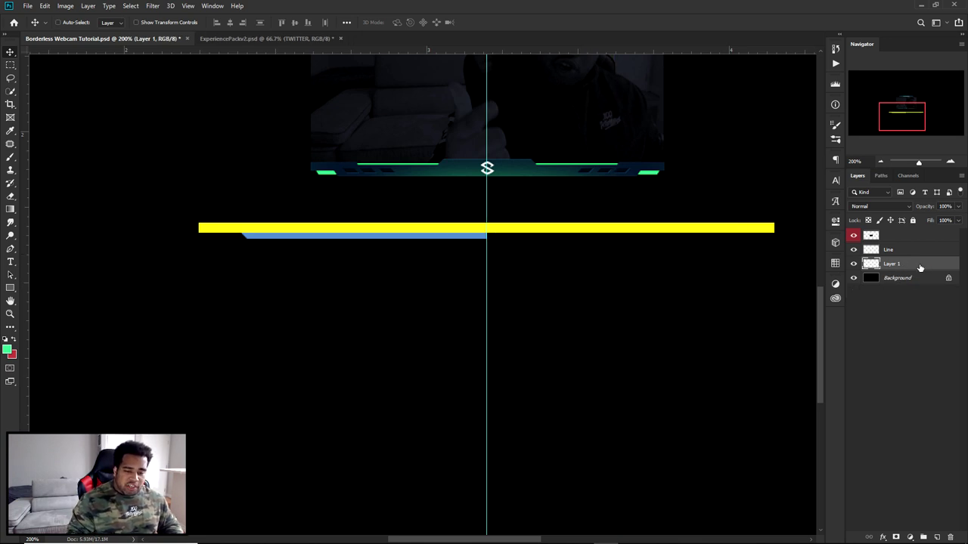
key(ctrl+j)
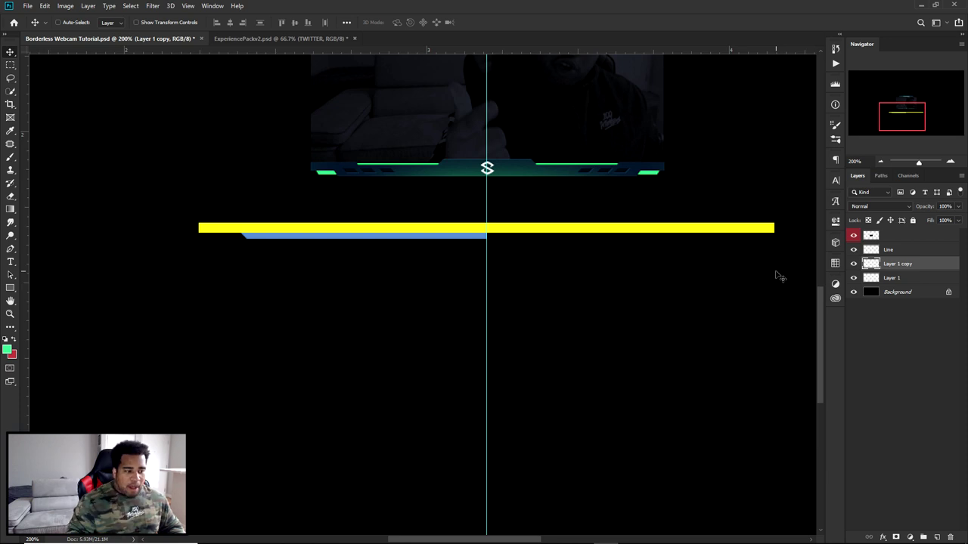
drag(313, 232, 560, 249)
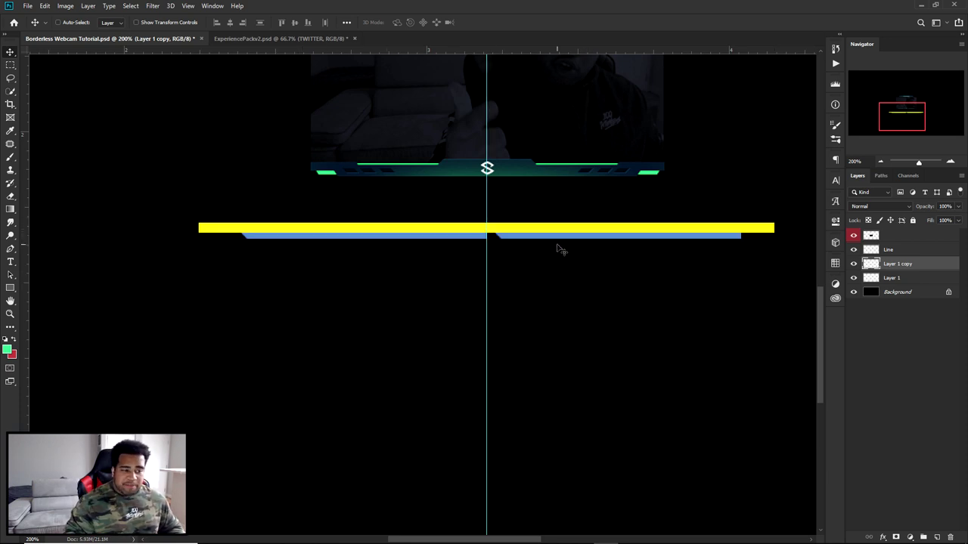
drag(561, 247, 590, 216)
key(ctrl+z)
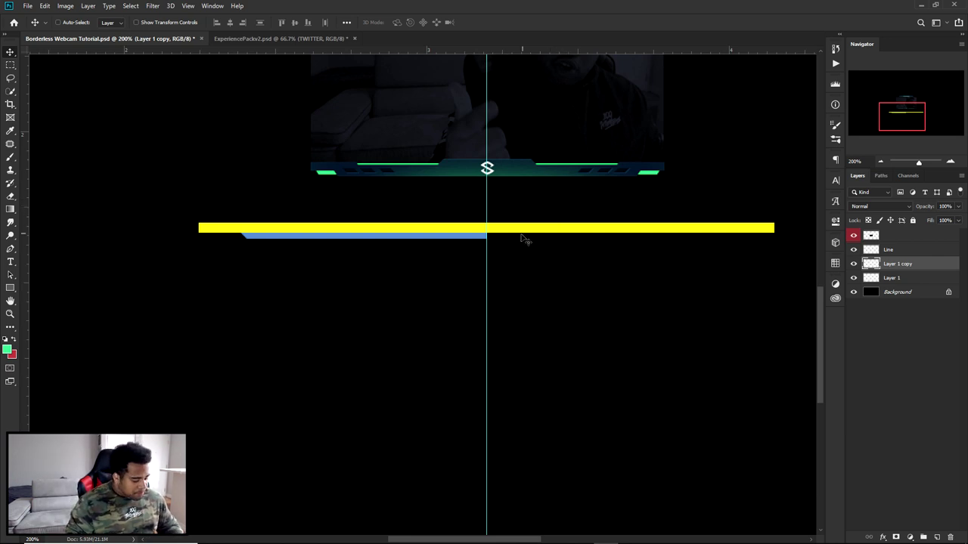
drag(274, 238, 518, 245)
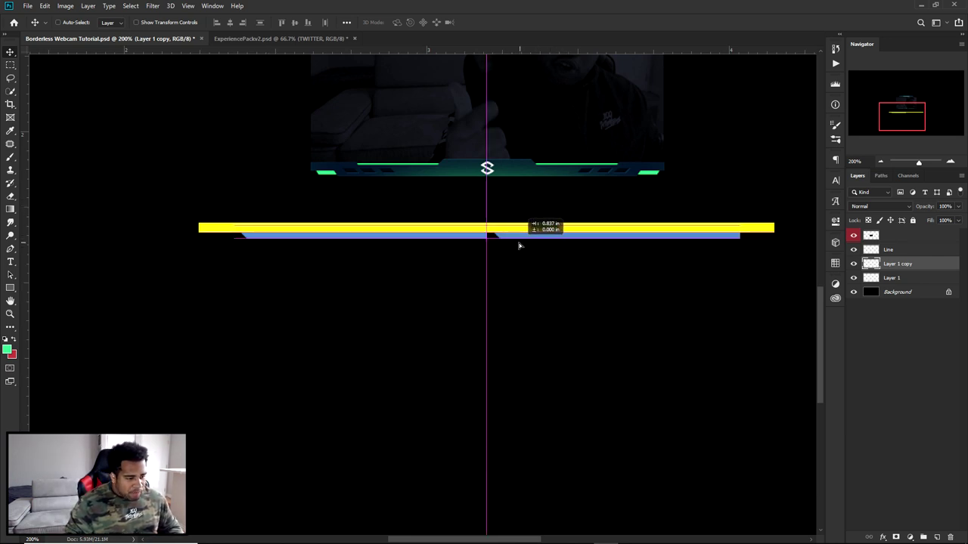
Flip the strip copy horizontally and snap its edge to the centre guide.
key(ctrl+t)
right_click(517, 241)
click(555, 371)
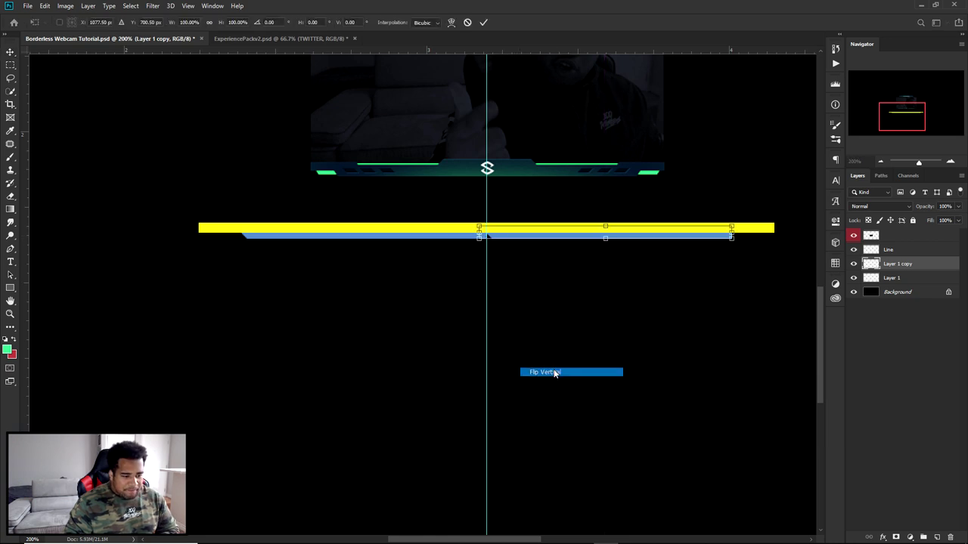
key(Return)
key(ctrl+t)
right_click(535, 242)
click(575, 365)
key(Return)
scroll(475, 227, up, 3)
key(ctrl+t)
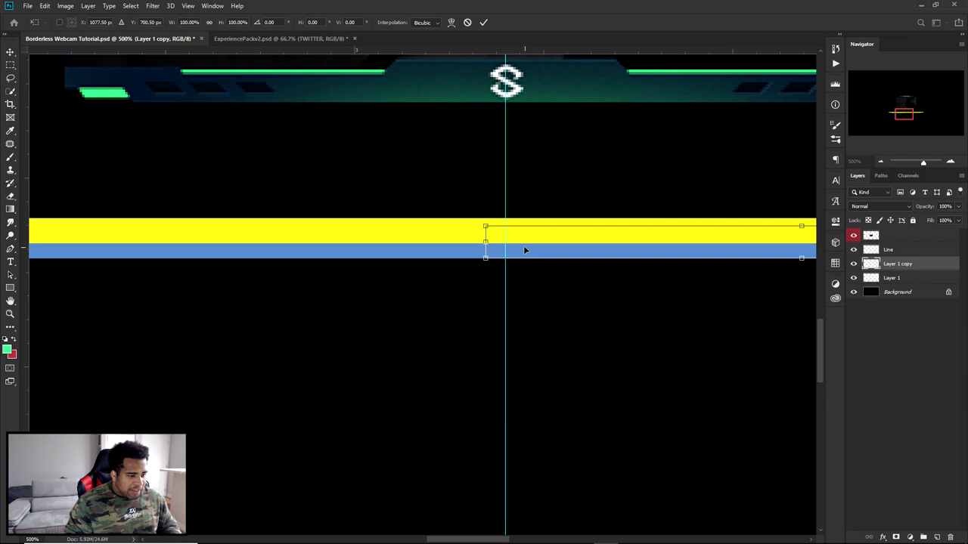
drag(520, 248, 538, 242)
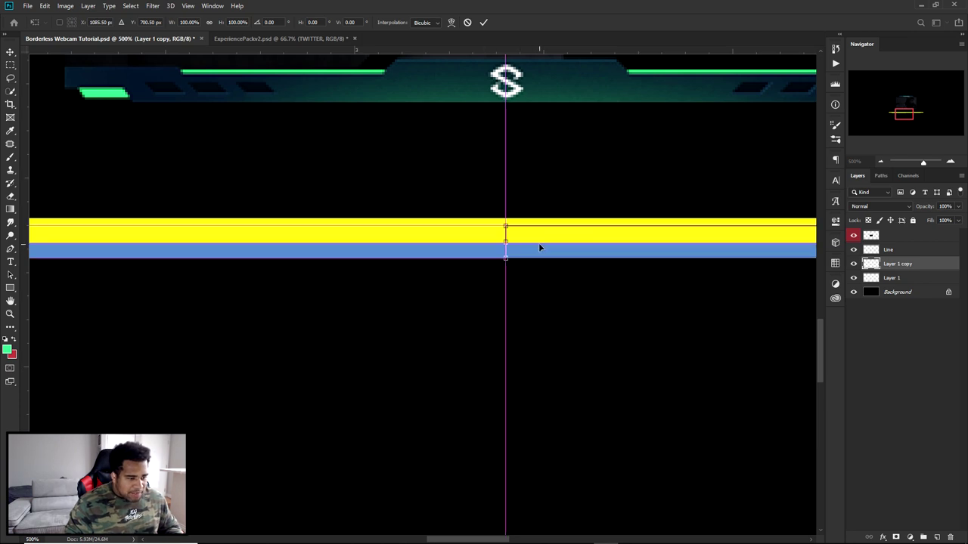
key(Return)
Hide the guides to check the full blue strip, then show them again.
key(ctrl+h)
scroll(536, 240, down, 3)
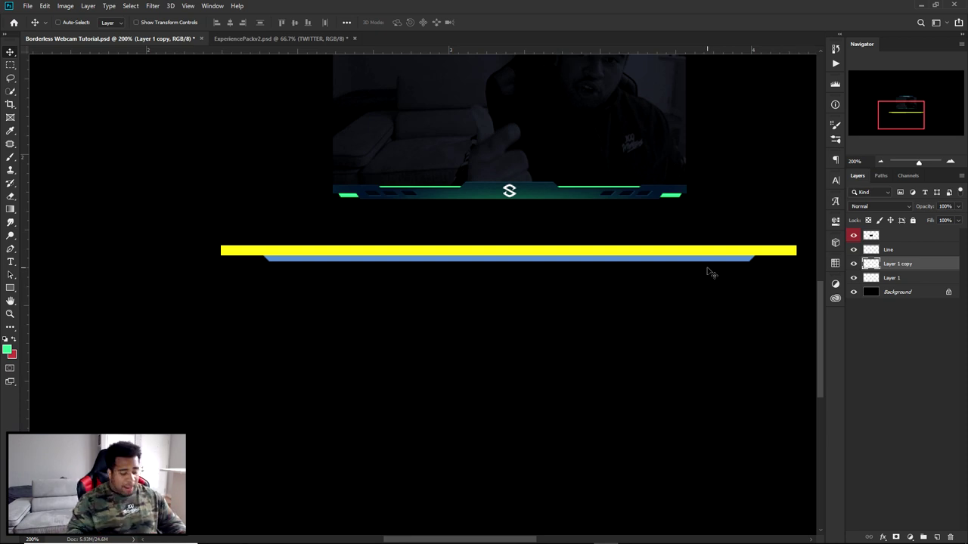
key(ctrl+h)
On a new layer, draw one slanted half of the centre tab, fill it blue and delete the path.
key(p)
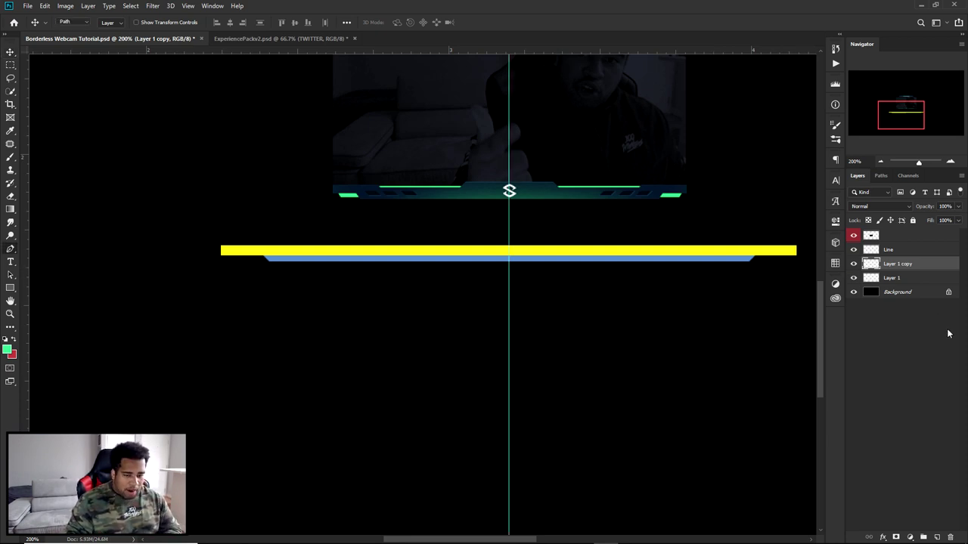
click(936, 537)
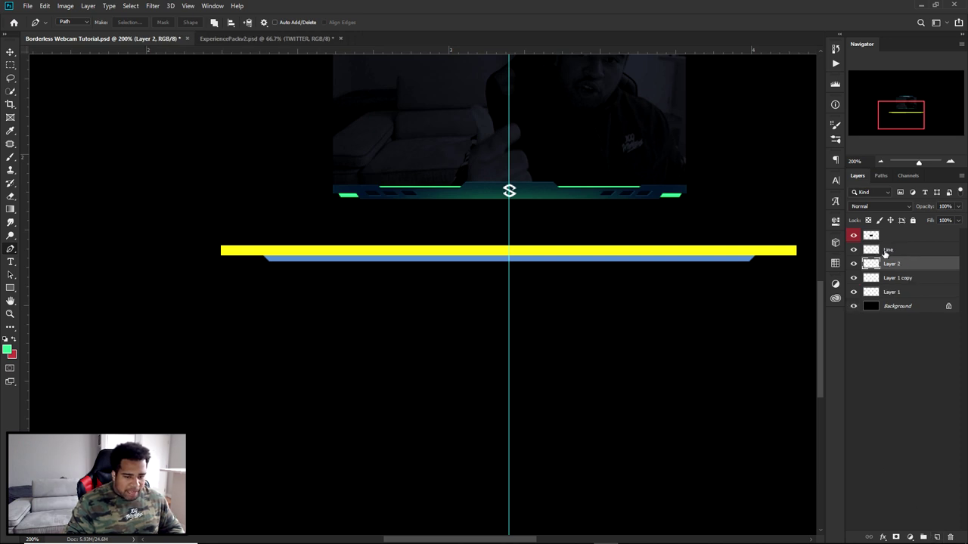
scroll(521, 257, up, 2)
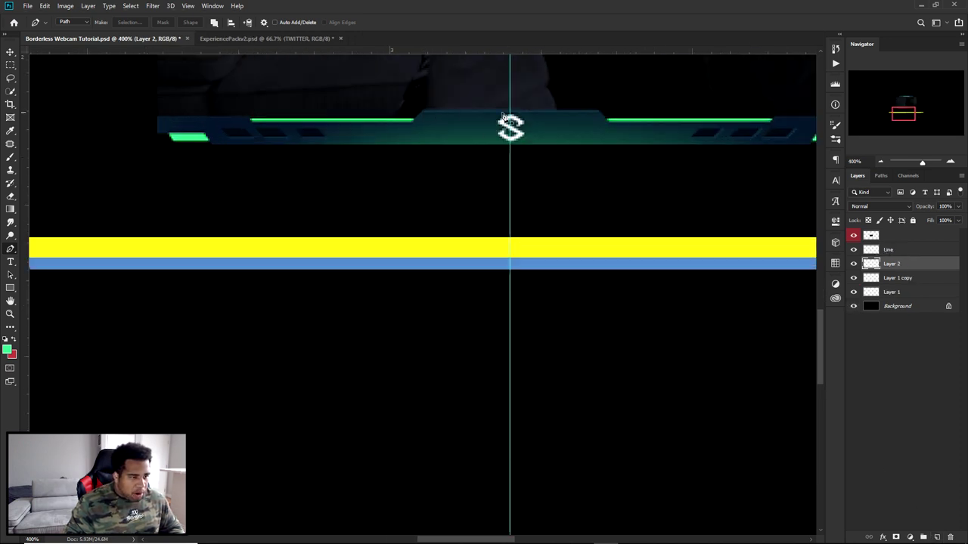
click(294, 223)
click(273, 242)
click(510, 243)
click(509, 223)
right_click(654, 209)
click(681, 270)
click(756, 189)
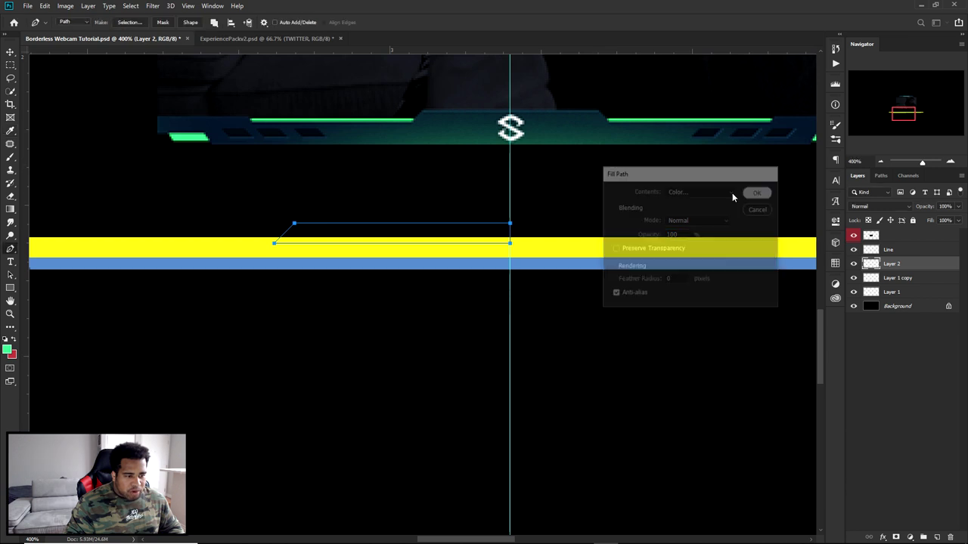
right_click(663, 194)
click(692, 209)
Duplicate the half-tab, flip it horizontally and align it at the guide to complete the tab.
key(v)
scroll(627, 219, down, 2)
drag(499, 219, 619, 223)
key(ctrl+t)
right_click(609, 226)
click(639, 352)
scroll(568, 242, up, 4)
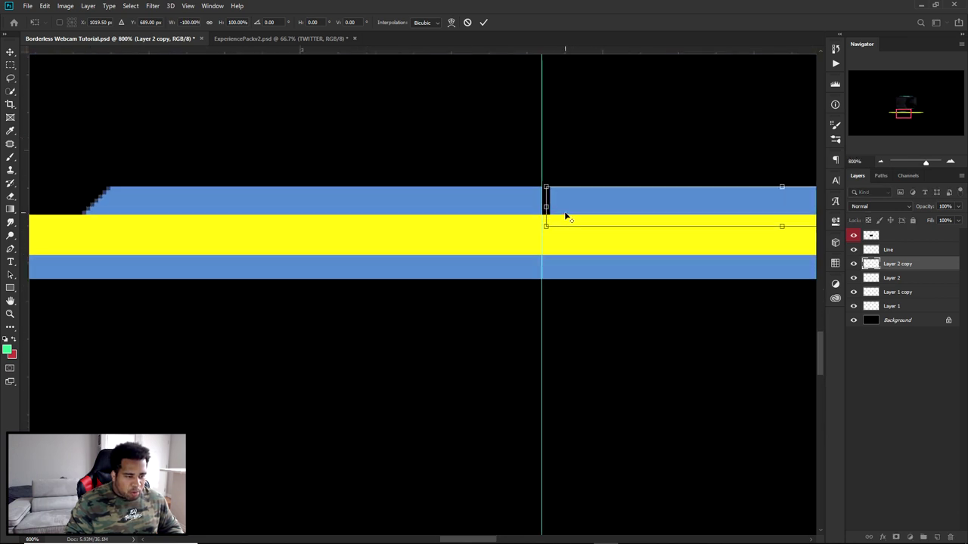
drag(574, 199, 566, 205)
key(Return)
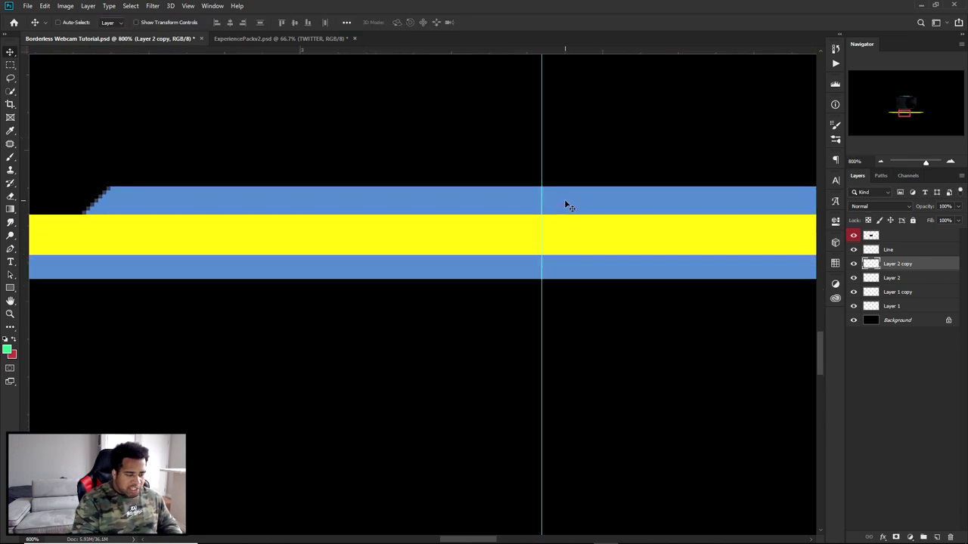
Select both centre-tab halves and raise them slightly above the yellow bar.
scroll(567, 203, down, 4)
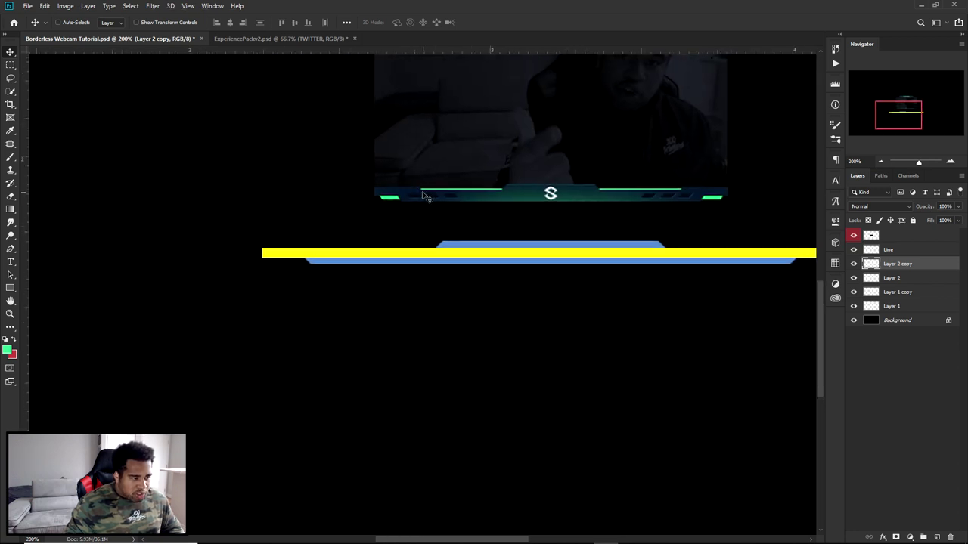
scroll(375, 259, up, 1)
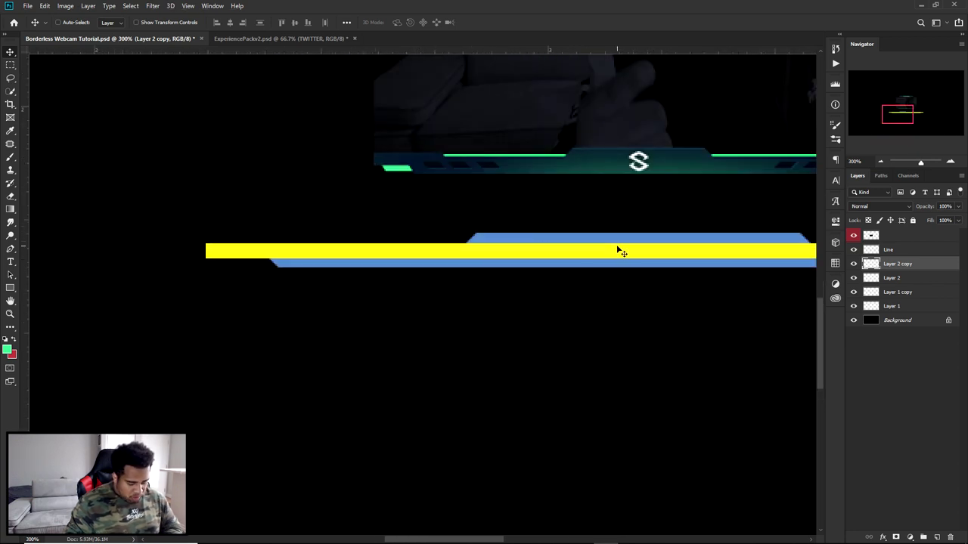
ctrl+click(880, 278)
drag(734, 255, 733, 252)
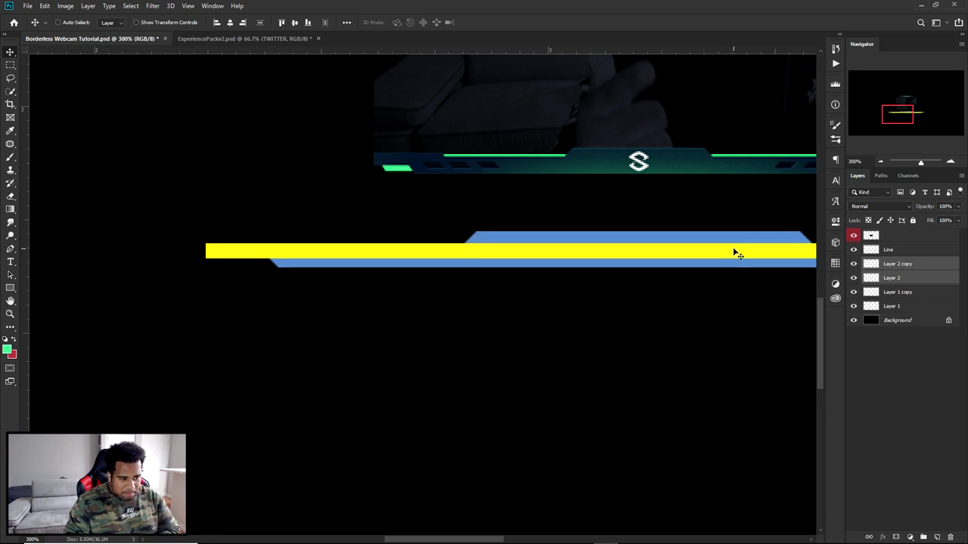
On a new layer, outline the left end tab with a slanted inner edge above the yellow bar.
click(883, 266)
click(937, 537)
key(p)
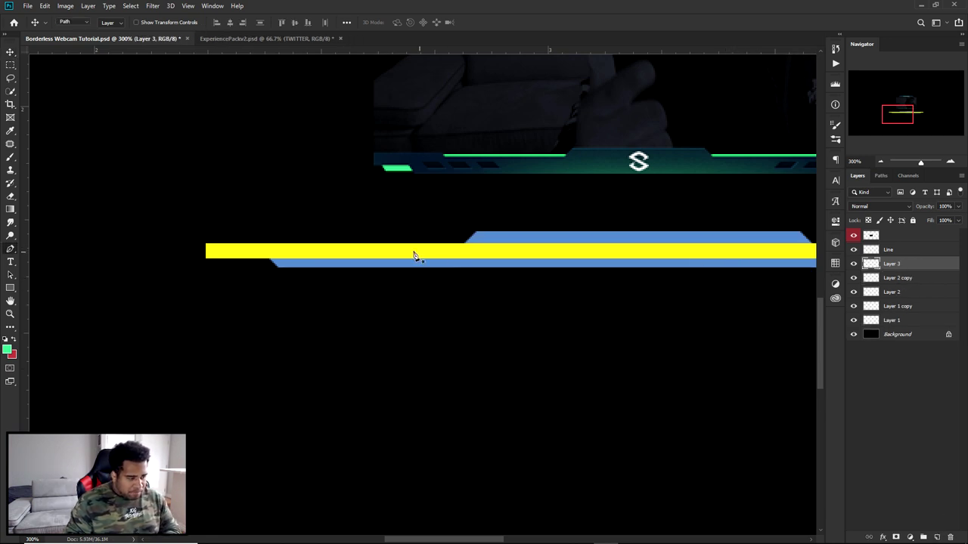
key(ctrl+semicolon)
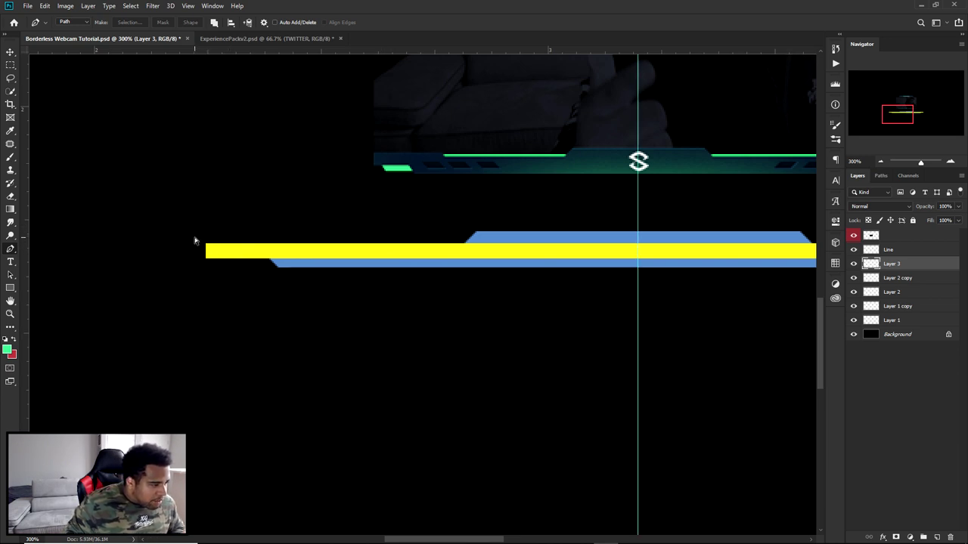
scroll(211, 252, up, 4)
click(220, 247)
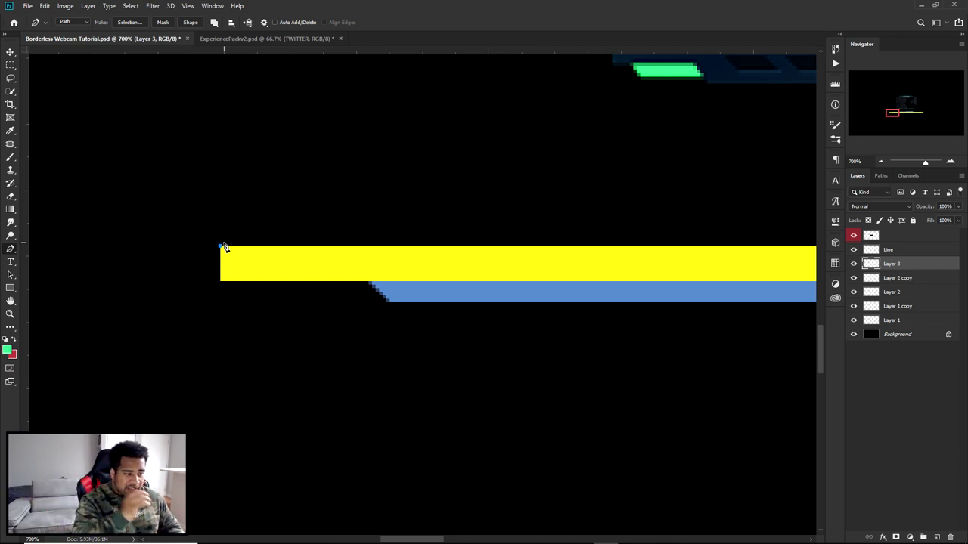
scroll(317, 240, down, 2)
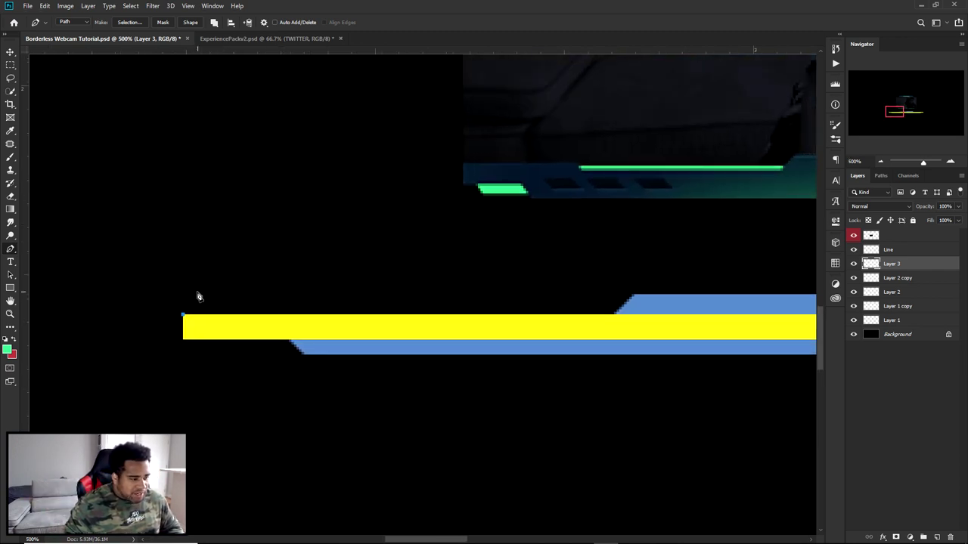
click(183, 297)
click(329, 297)
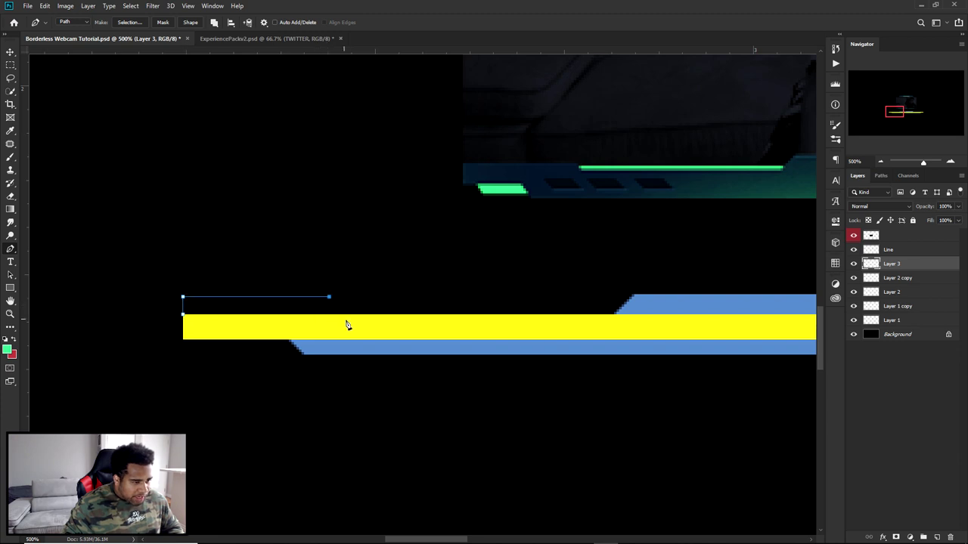
click(356, 324)
click(193, 325)
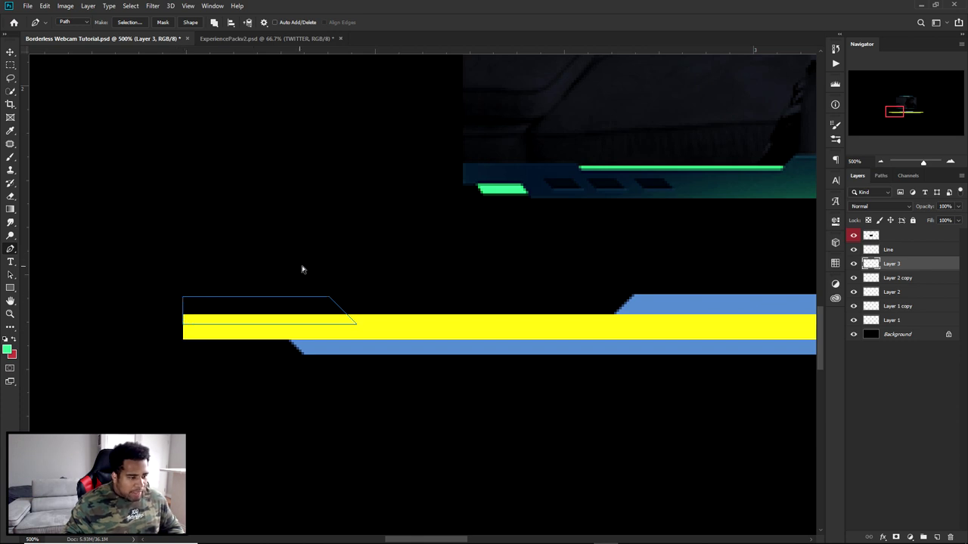
Fill the end-tab outline blue and delete the leftover path.
scroll(302, 269, down, 3)
right_click(368, 254)
click(401, 315)
click(758, 192)
right_click(567, 206)
click(590, 216)
Duplicate the end tab to the bar's right end and flip it horizontally.
key(v)
drag(292, 270, 703, 273)
key(ctrl+t)
right_click(703, 274)
click(737, 397)
key(Return)
Look over both ends of the bar and select the two end-tab layers together.
scroll(728, 277, up, 10)
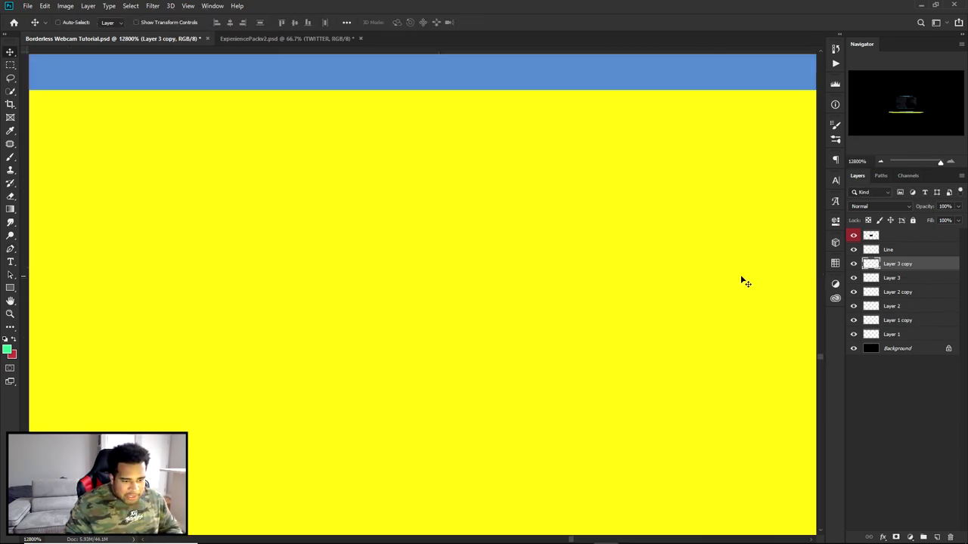
scroll(521, 274, down, 8)
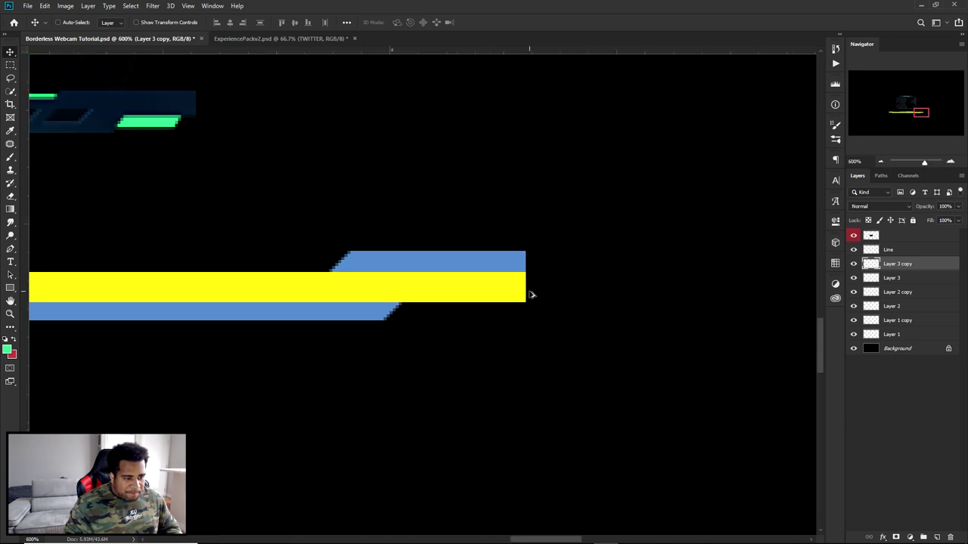
scroll(530, 295, down, 5)
scroll(519, 275, left, 3)
scroll(387, 291, up, 3)
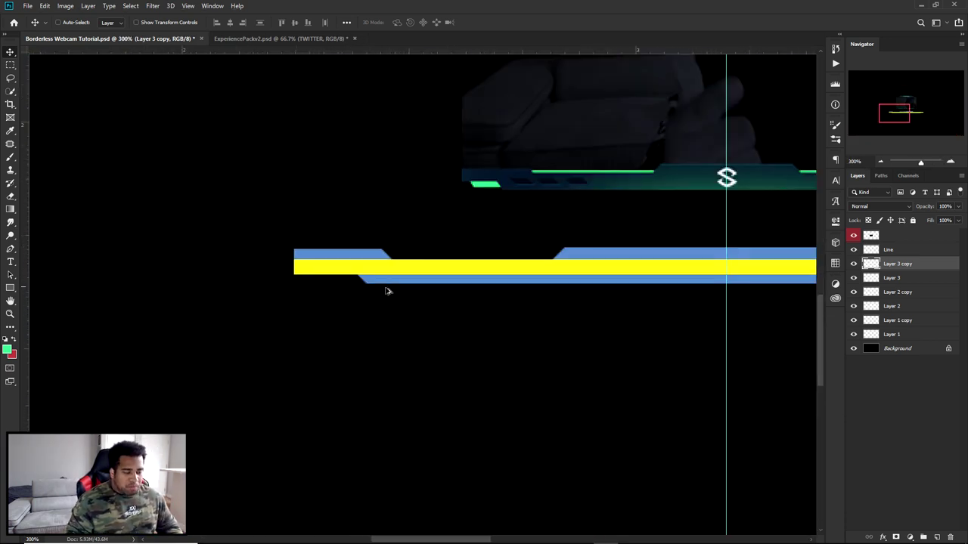
scroll(424, 279, right, 5)
shift+click(877, 277)
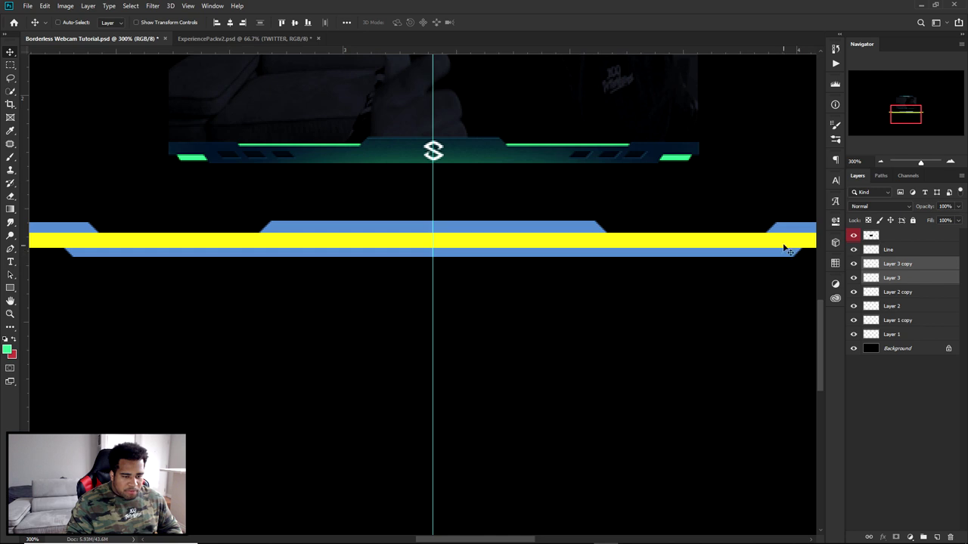
Nudge the two end tabs down a few pixels onto the yellow bar.
key(Down)
key(Down)
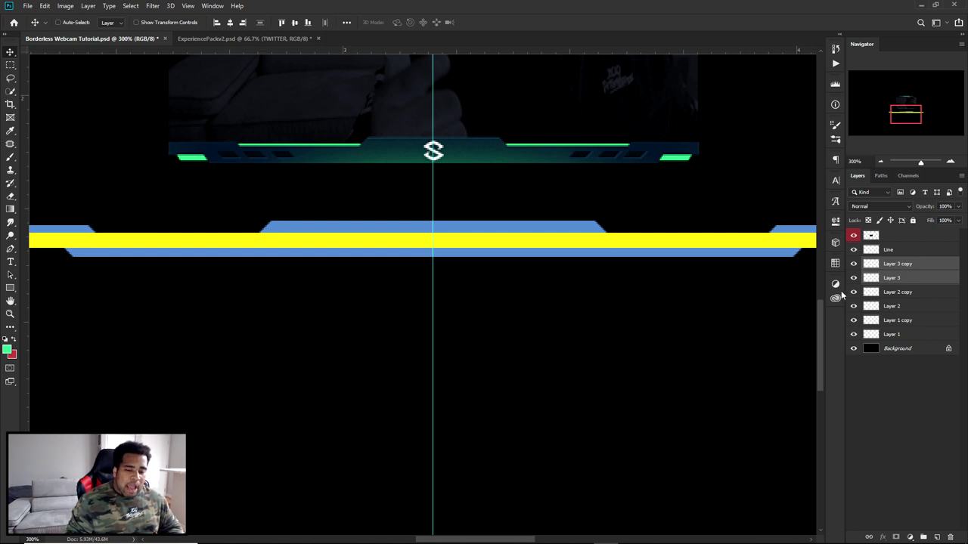
click(912, 268)
shift+click(897, 335)
drag(680, 181, 695, 218)
key(ctrl+z)
Select all the bar layers from Line through Layer 1.
shift+click(905, 255)
drag(670, 172, 670, 313)
key(ctrl+z)
right_click(908, 251)
key(Escape)
click(906, 252)
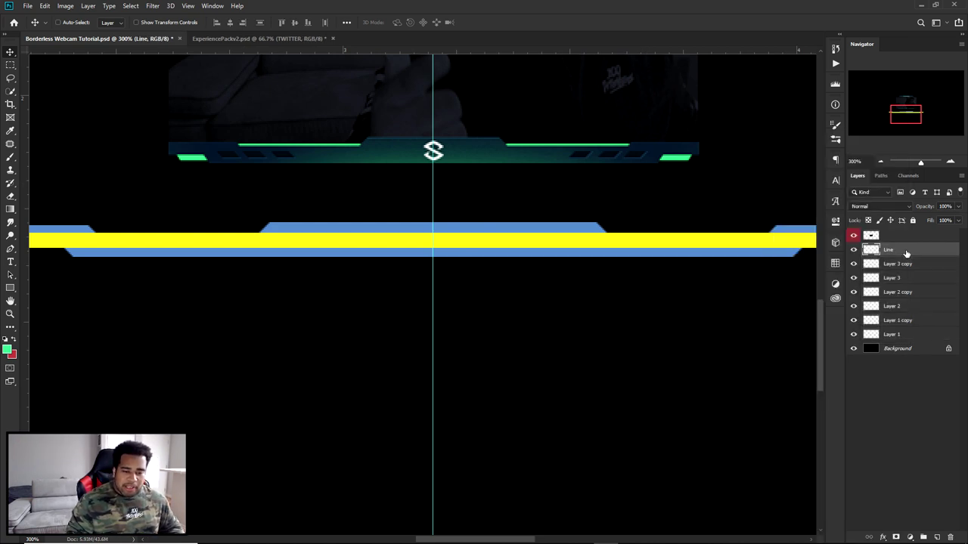
shift+click(894, 335)
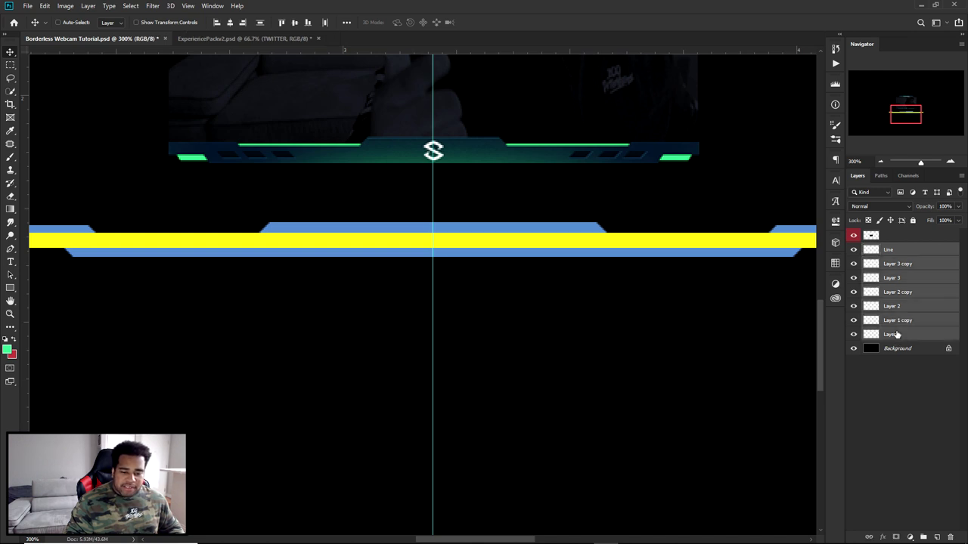
Convert the selected bar layers into a single smart object named Line.
right_click(898, 252)
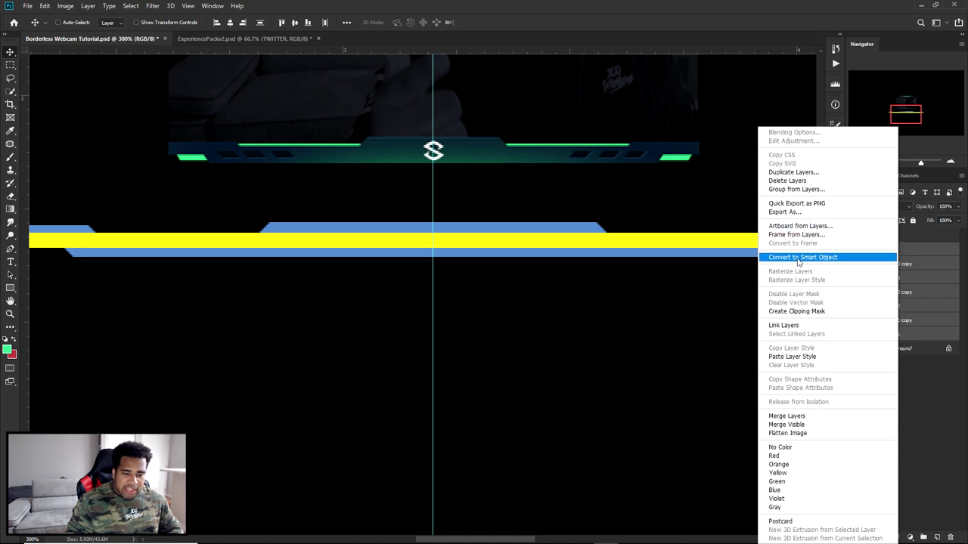
click(816, 259)
click(854, 250)
click(853, 251)
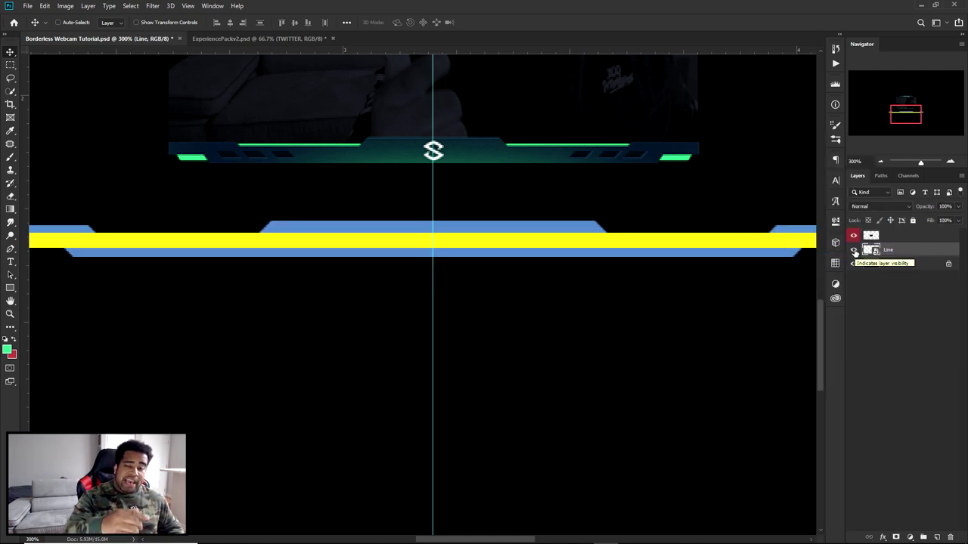
scroll(583, 233, right, 5)
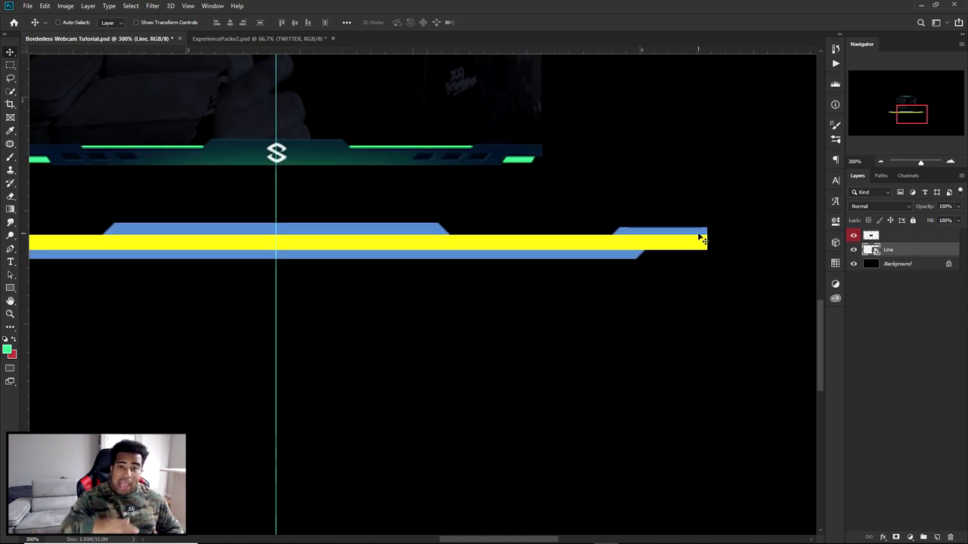
Inside the Line smart object, shift the upper blue tab left, then save and close it.
double_click(871, 249)
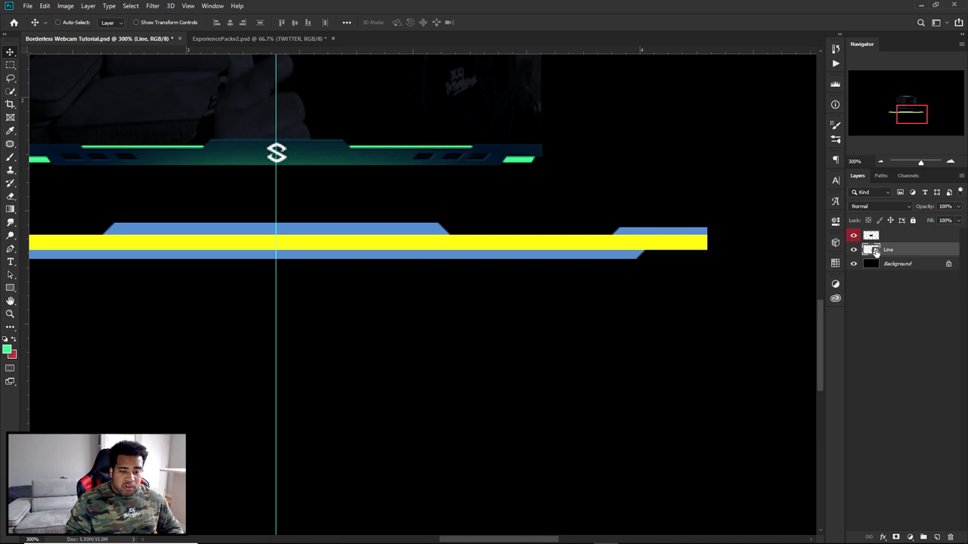
scroll(585, 290, up, 8)
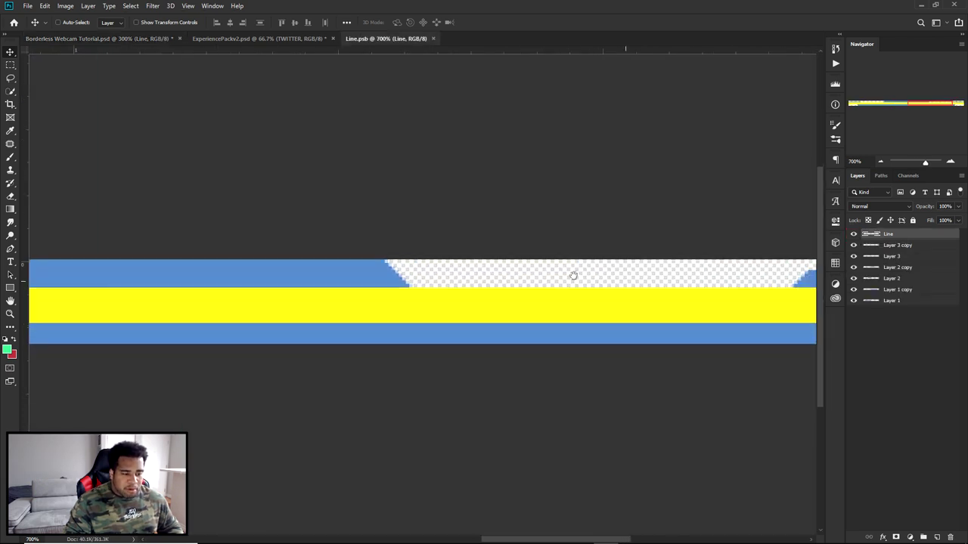
drag(630, 261, 468, 261)
click(27, 5)
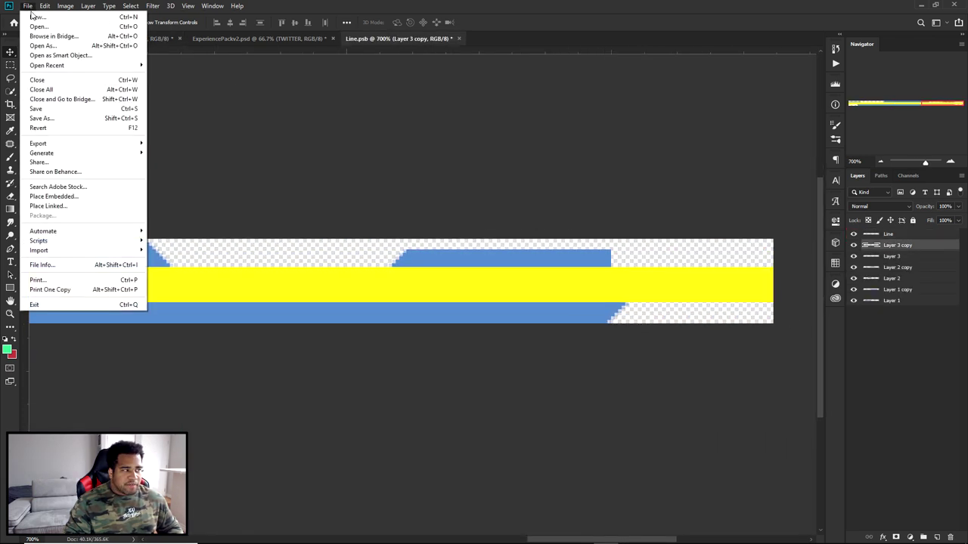
click(51, 110)
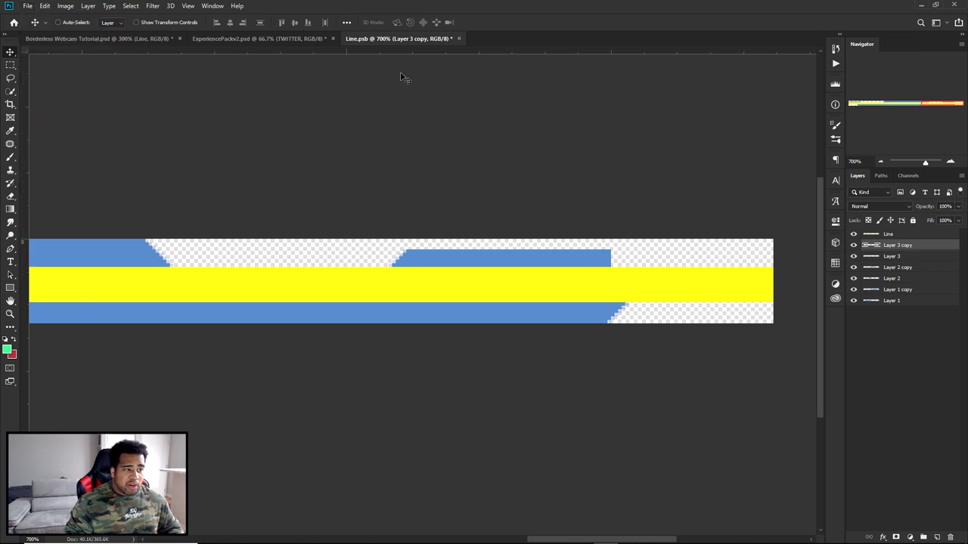
click(458, 38)
click(478, 203)
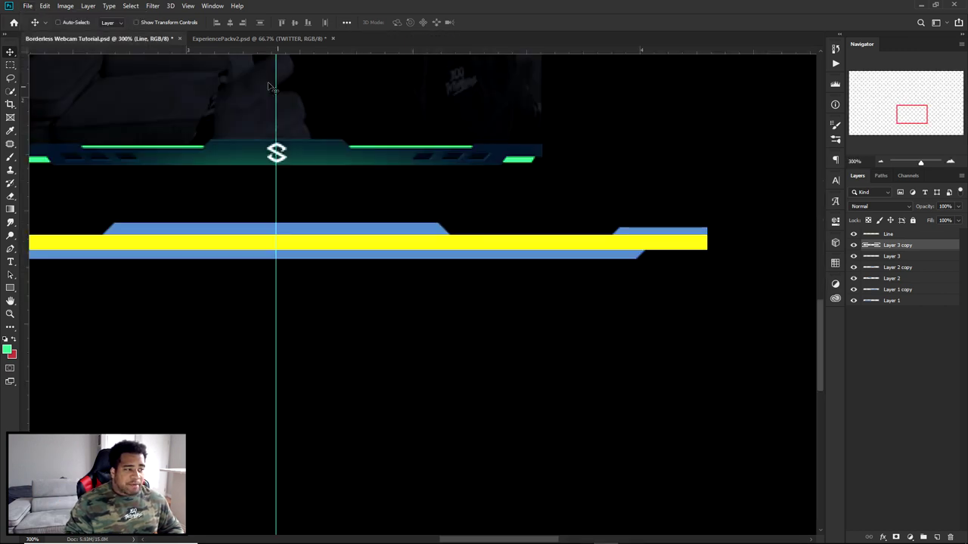
scroll(572, 250, down, 1)
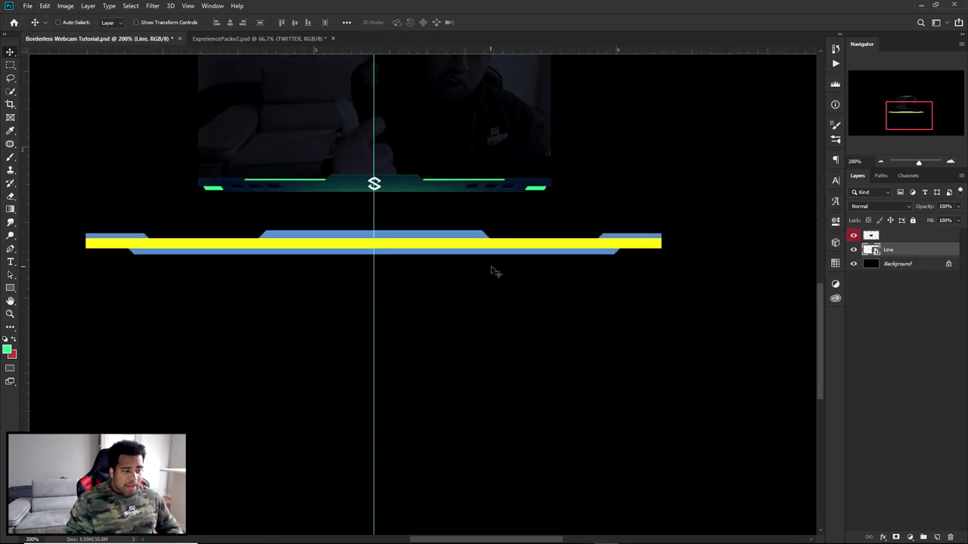
Apply the dark blue style preset to Line and set Inner Glow to 30% opacity with a new colour.
double_click(920, 255)
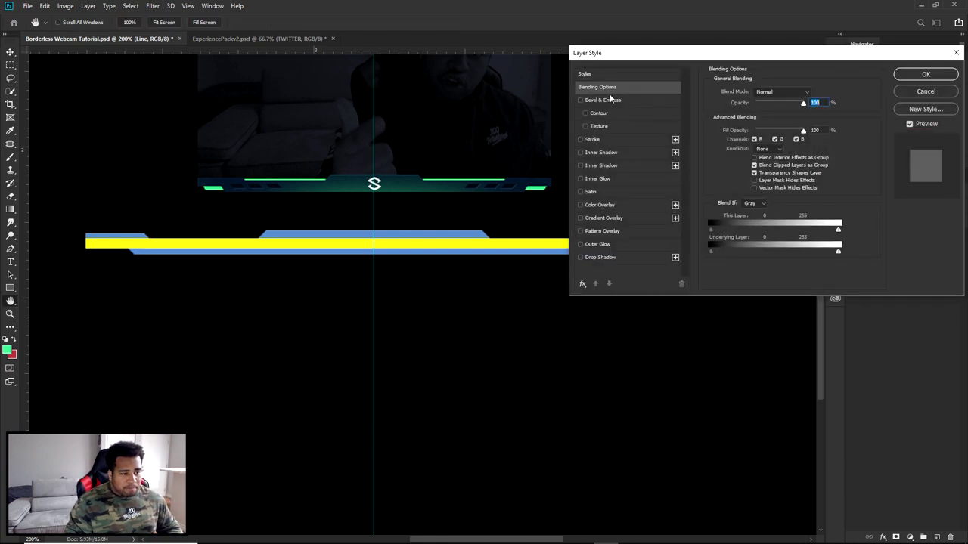
click(760, 182)
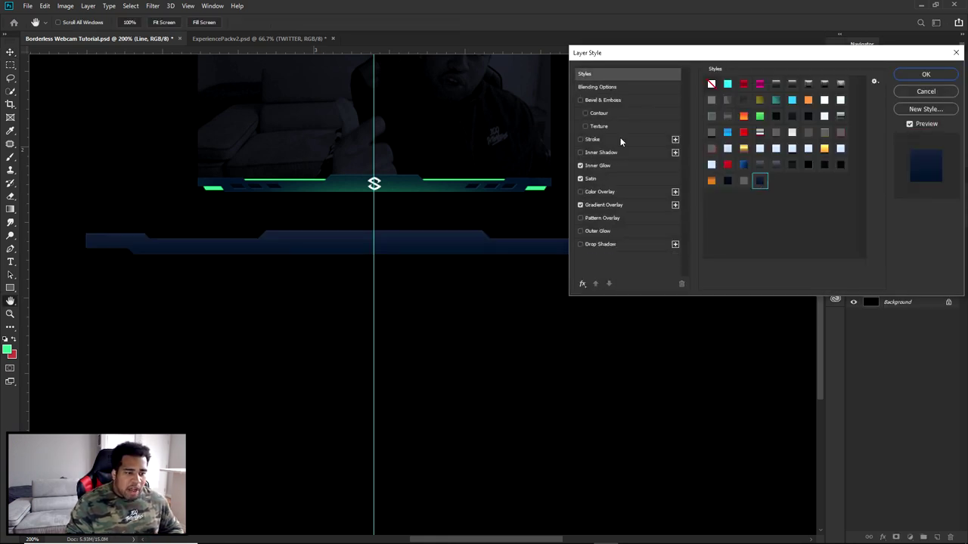
click(597, 165)
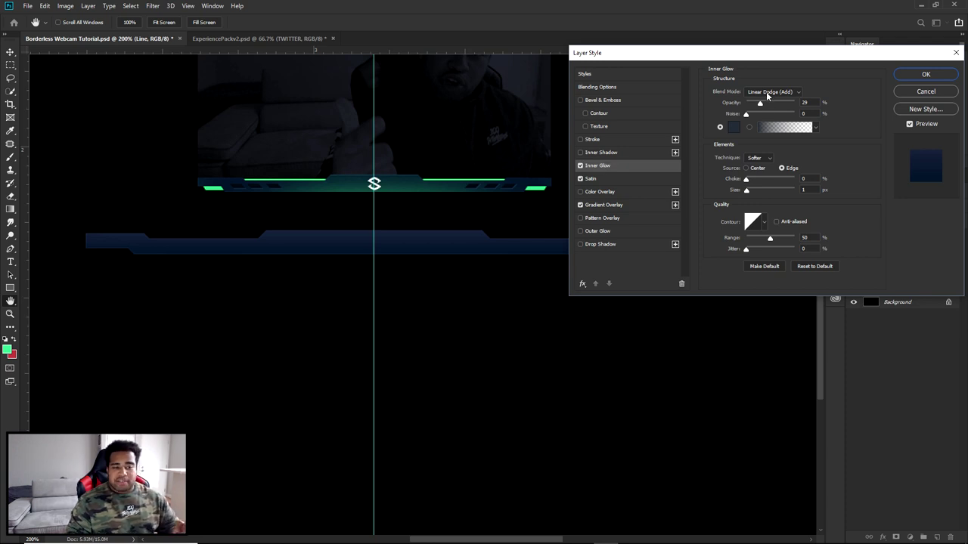
click(806, 102)
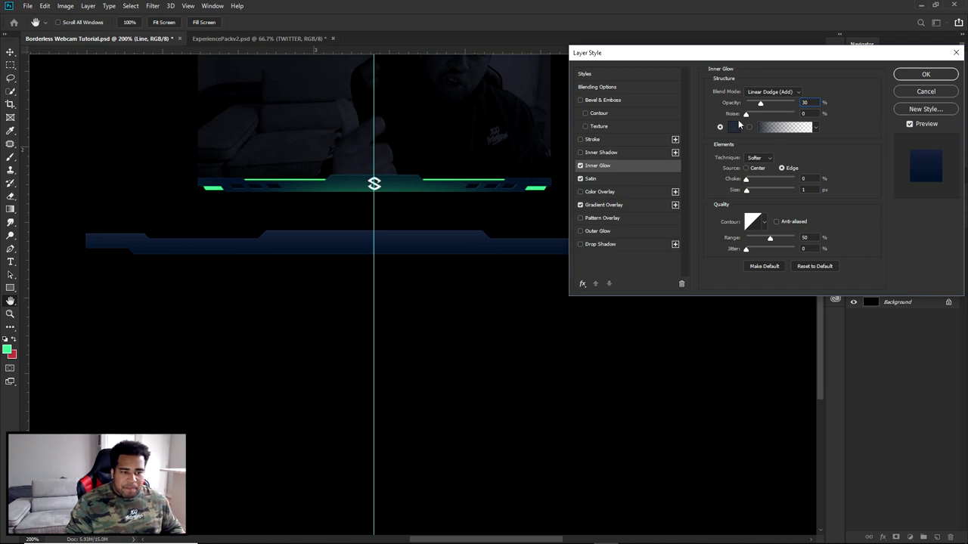
click(732, 126)
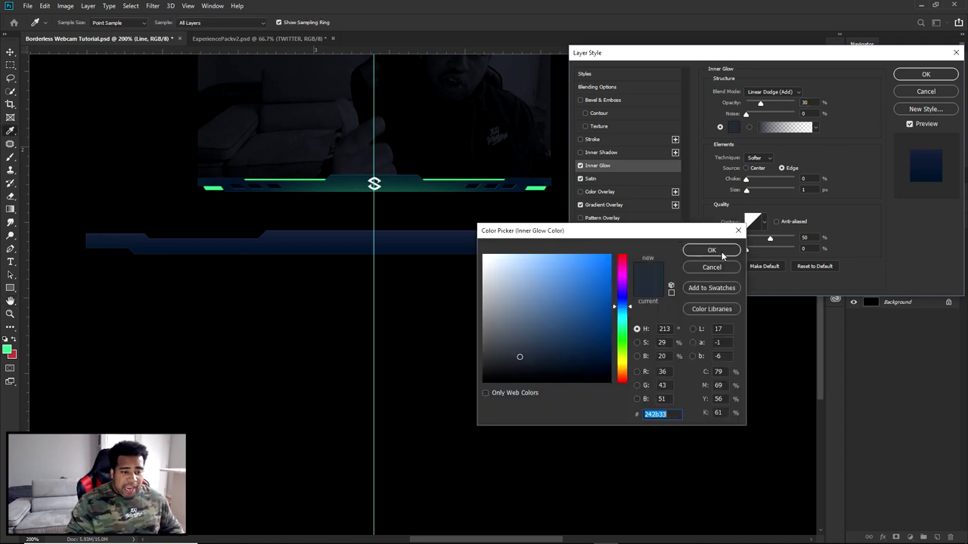
click(712, 251)
key(Tab)
click(810, 238)
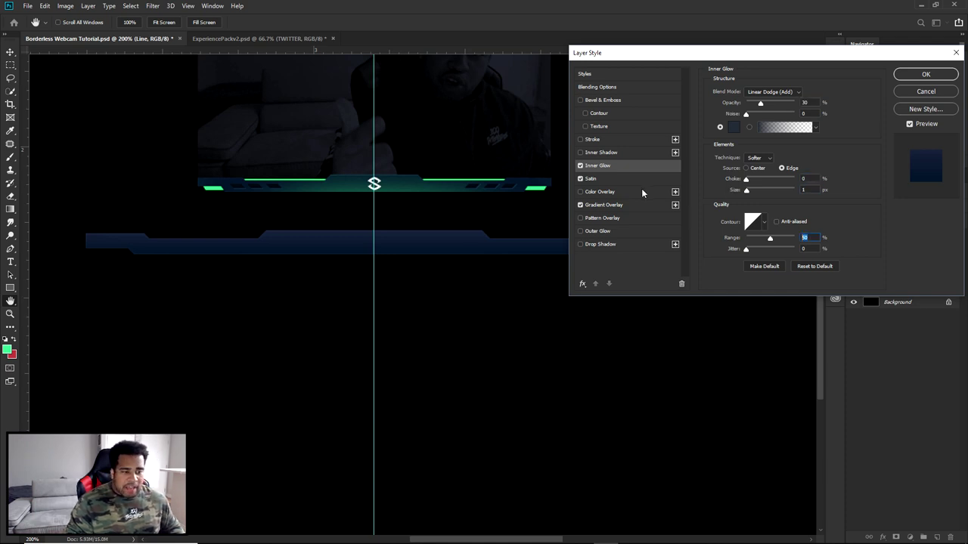
Recolour the Satin and both Gradient Overlay stops to navy, then apply the style.
click(597, 179)
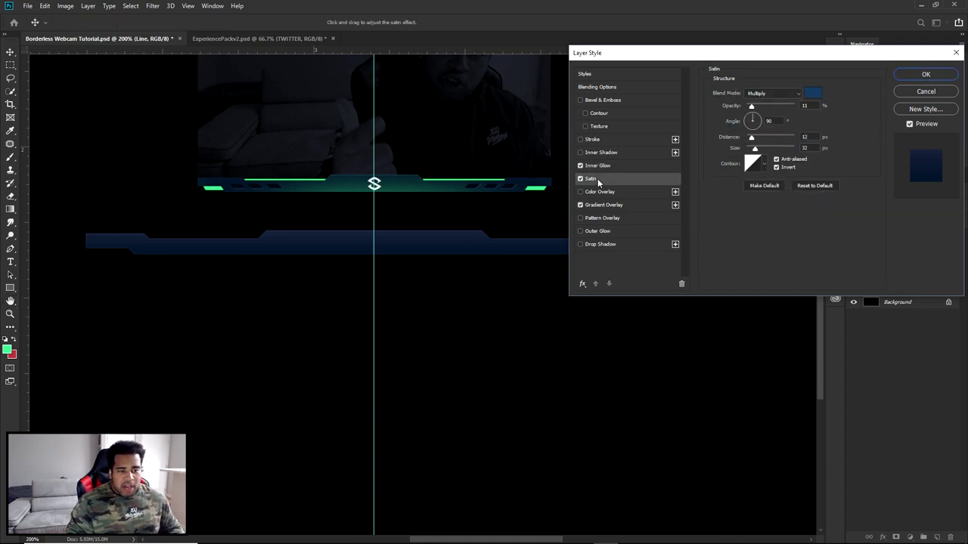
click(812, 93)
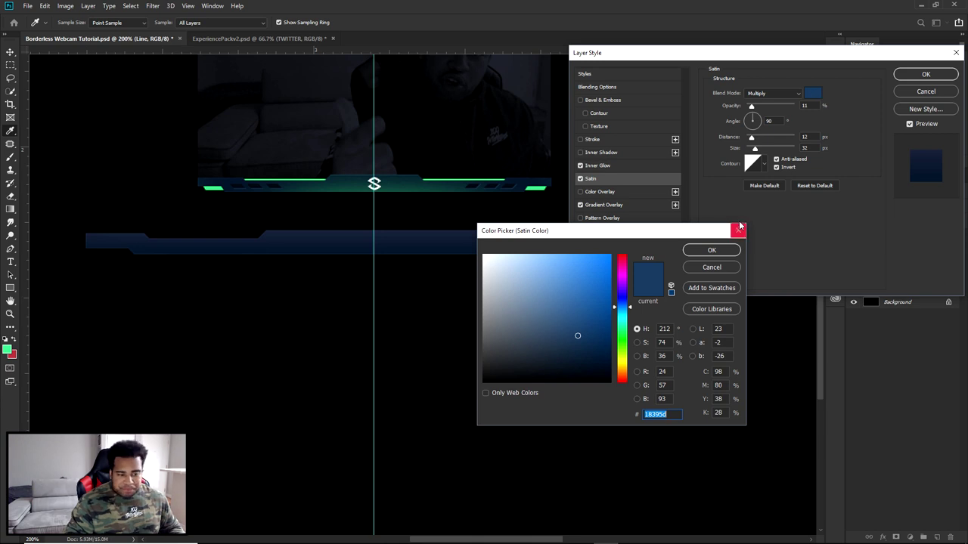
click(714, 251)
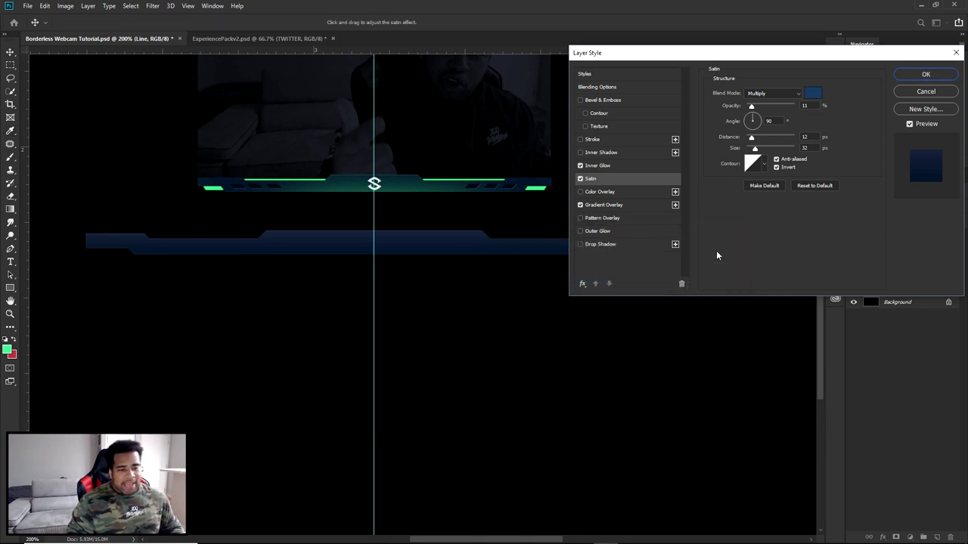
click(594, 205)
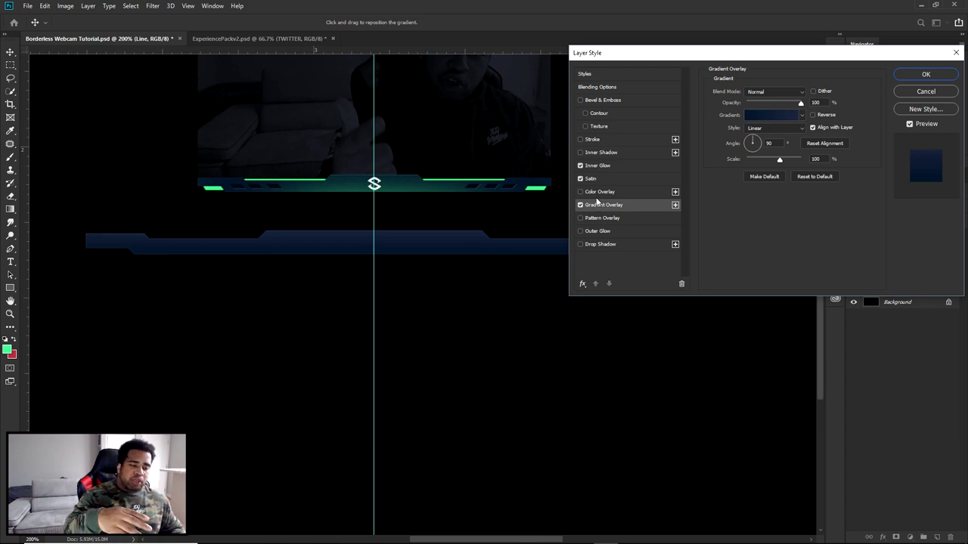
click(746, 115)
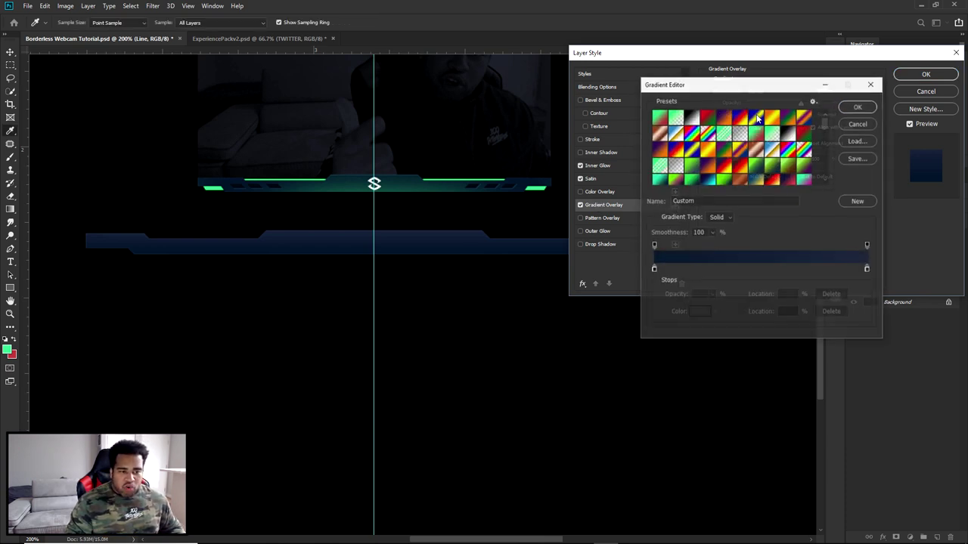
double_click(654, 269)
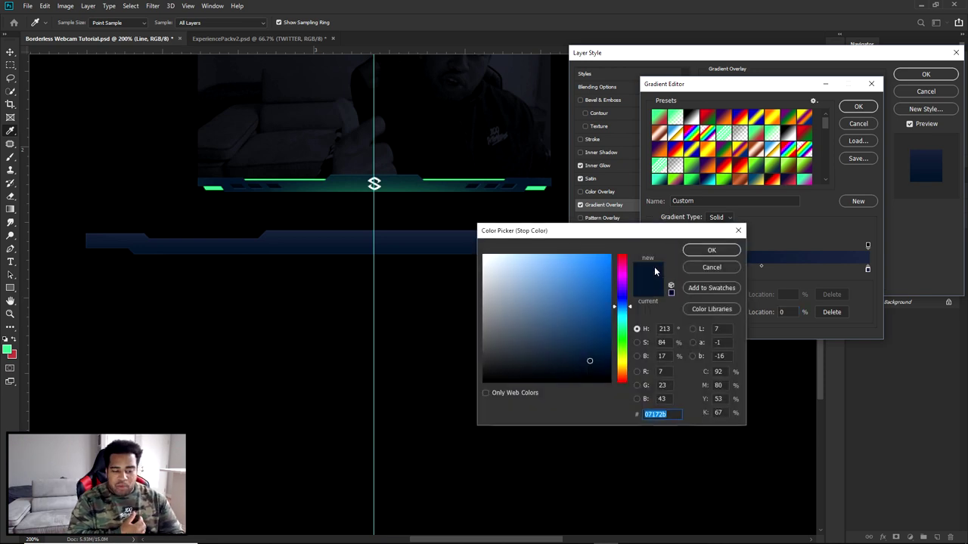
click(708, 250)
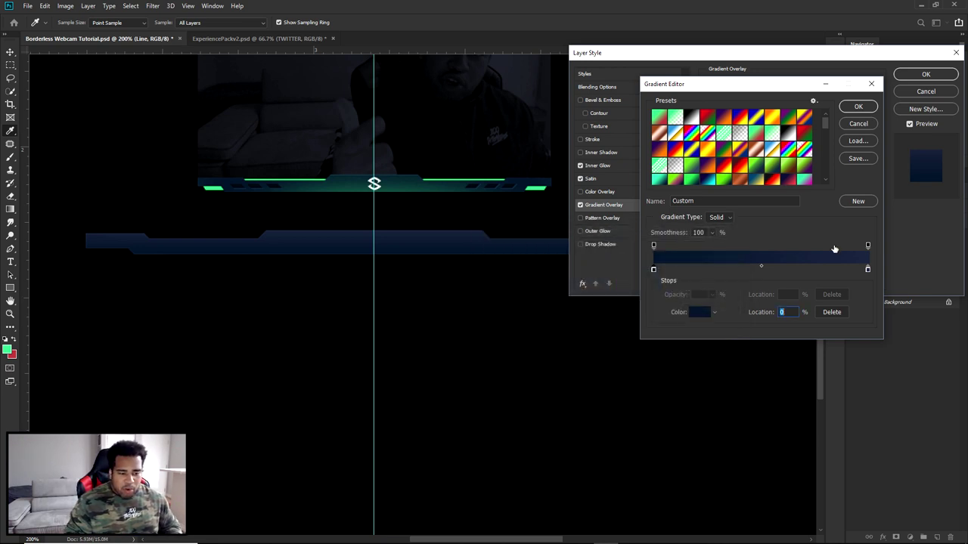
double_click(868, 269)
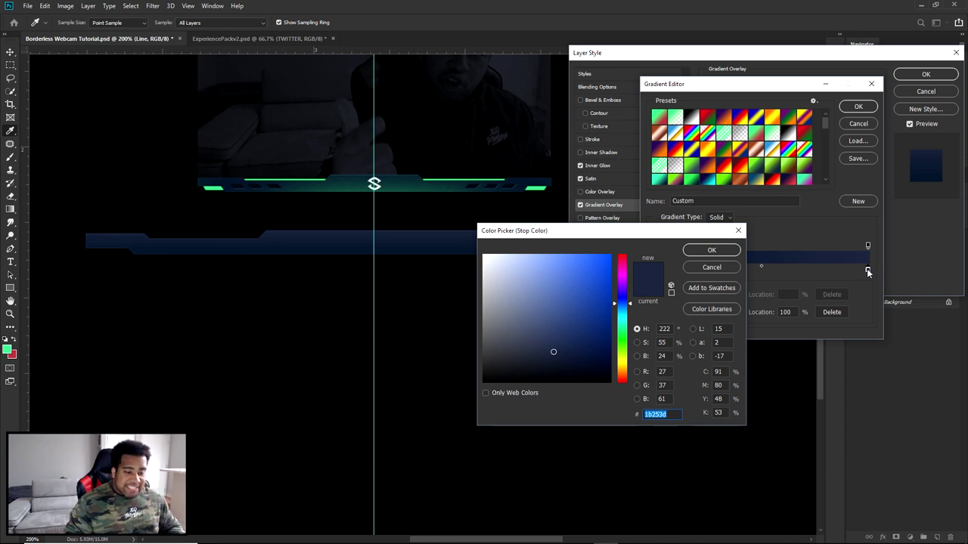
click(711, 251)
click(858, 106)
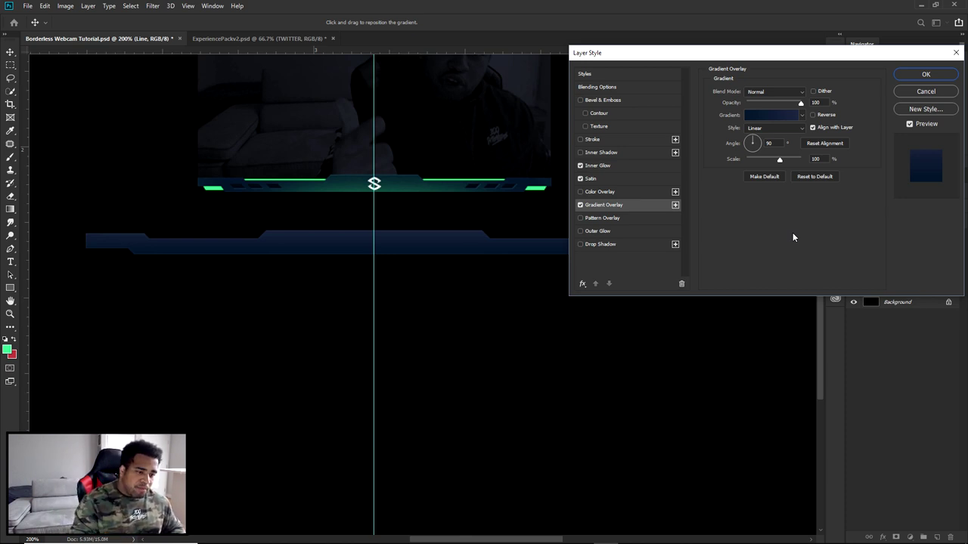
click(926, 74)
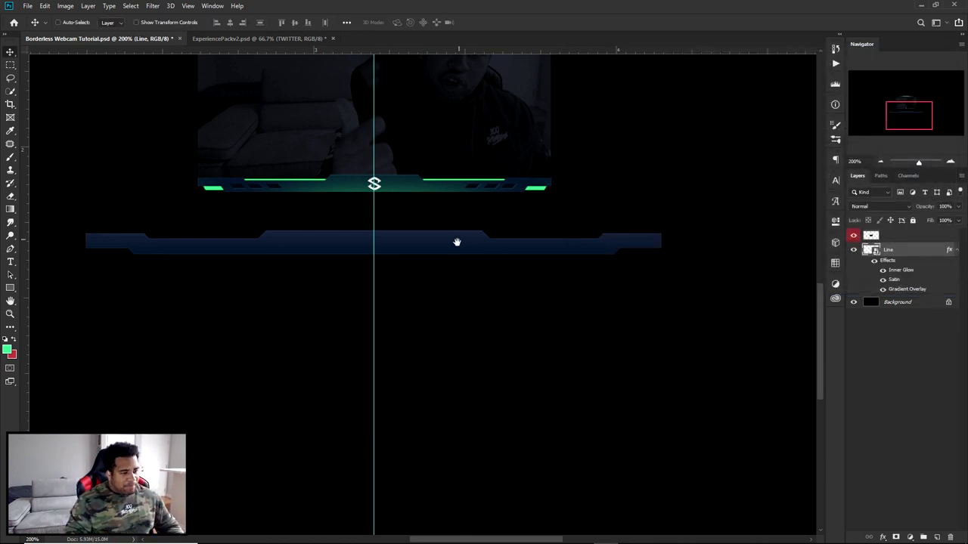
Add a new layer above Background and draw a pen path at the navy bar's end along the guide.
drag(456, 242, 533, 255)
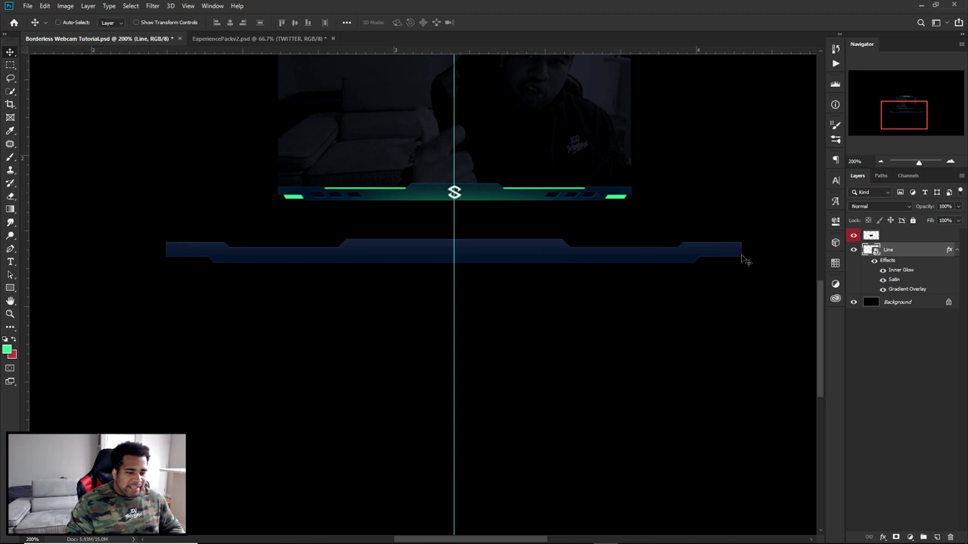
click(920, 303)
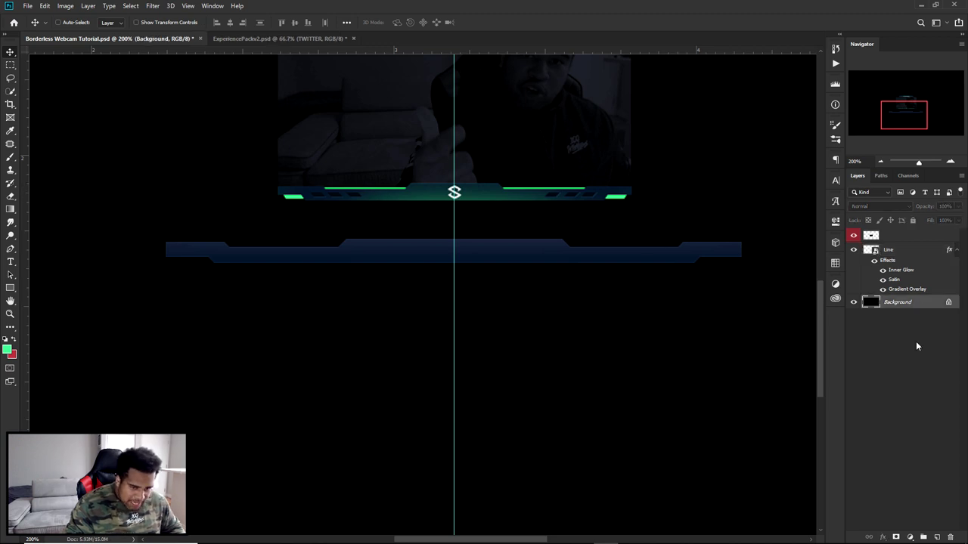
click(937, 536)
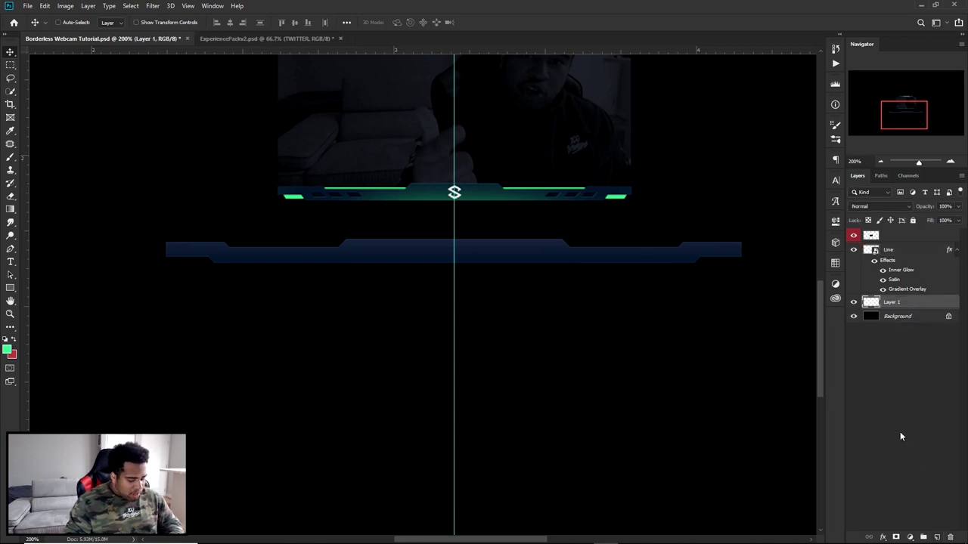
key(p)
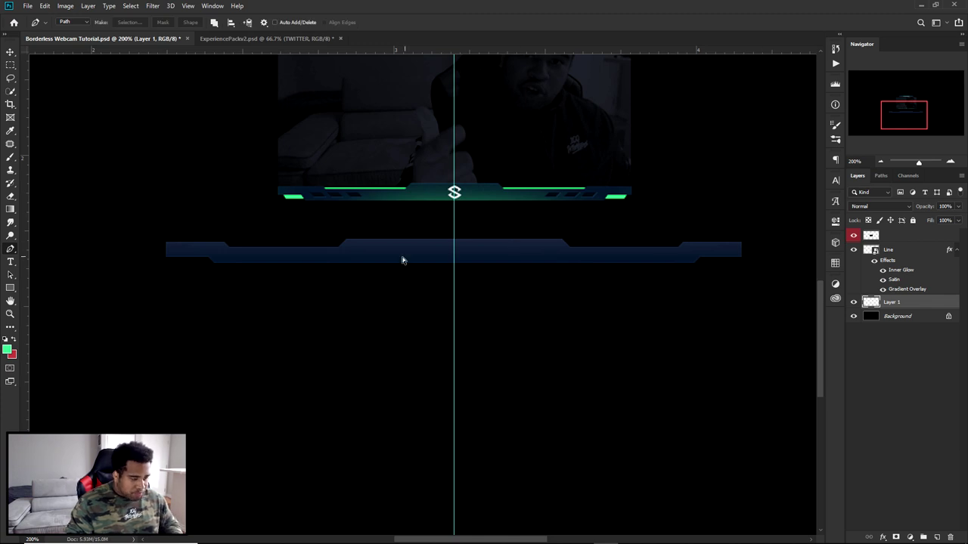
scroll(454, 264, up, 2)
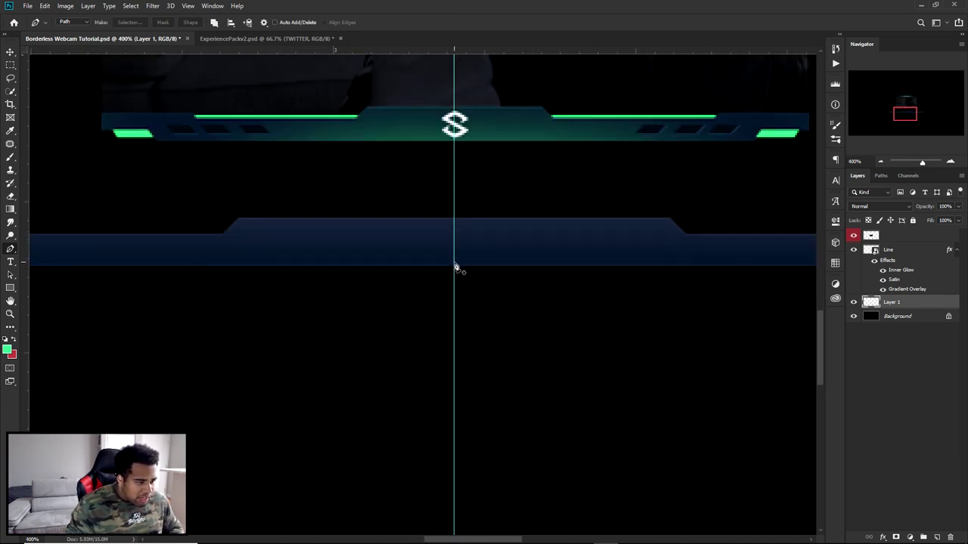
drag(244, 250, 449, 259)
click(529, 277)
click(515, 264)
drag(663, 294, 72, 260)
click(477, 230)
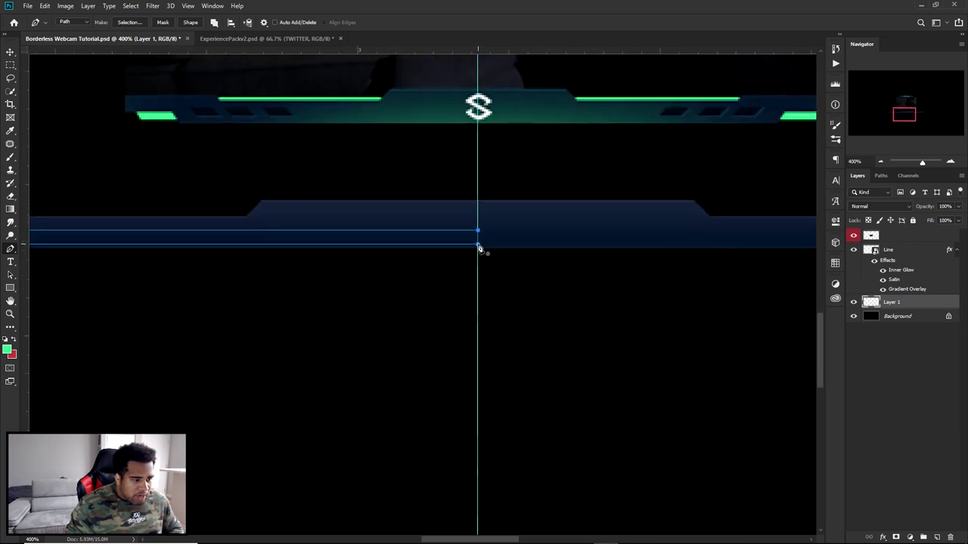
click(478, 246)
scroll(478, 248, down, 1)
Fill the path with the sampled green accent colour and remove the path outline.
right_click(532, 254)
click(568, 307)
click(718, 191)
click(684, 212)
click(9, 348)
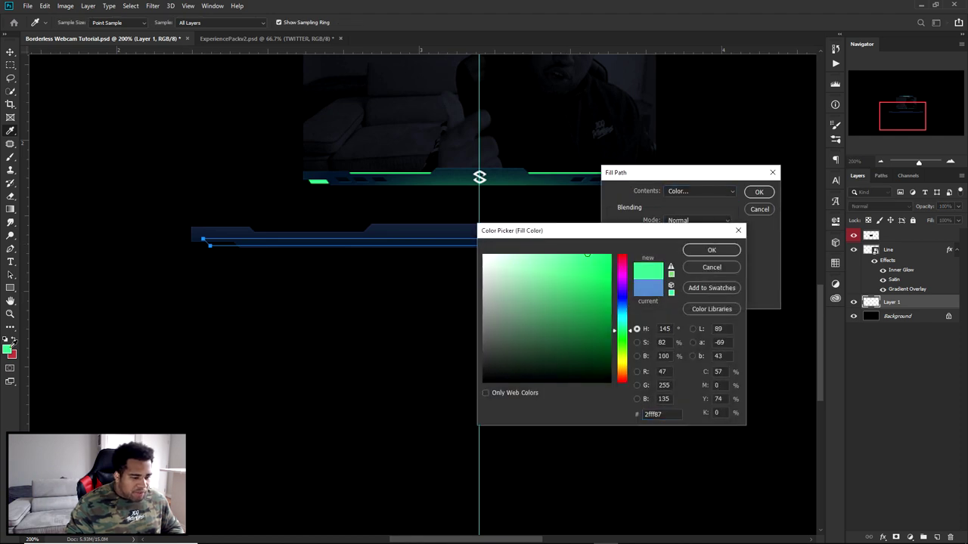
click(731, 255)
click(757, 193)
right_click(625, 227)
key(Escape)
Duplicate the green accent, flip it horizontally and align it against the guide.
key(v)
drag(435, 246, 529, 251)
key(ctrl+t)
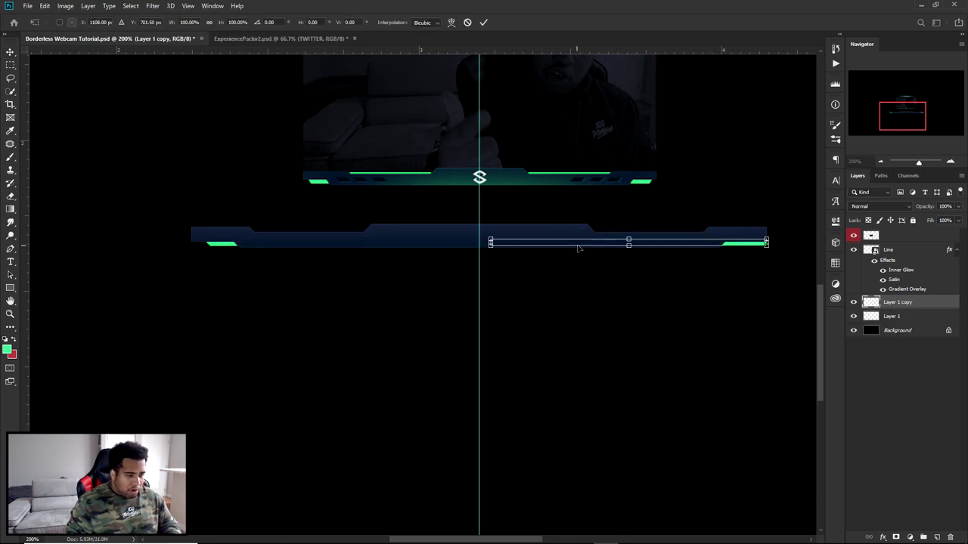
right_click(578, 248)
click(605, 364)
scroll(484, 249, up, 3)
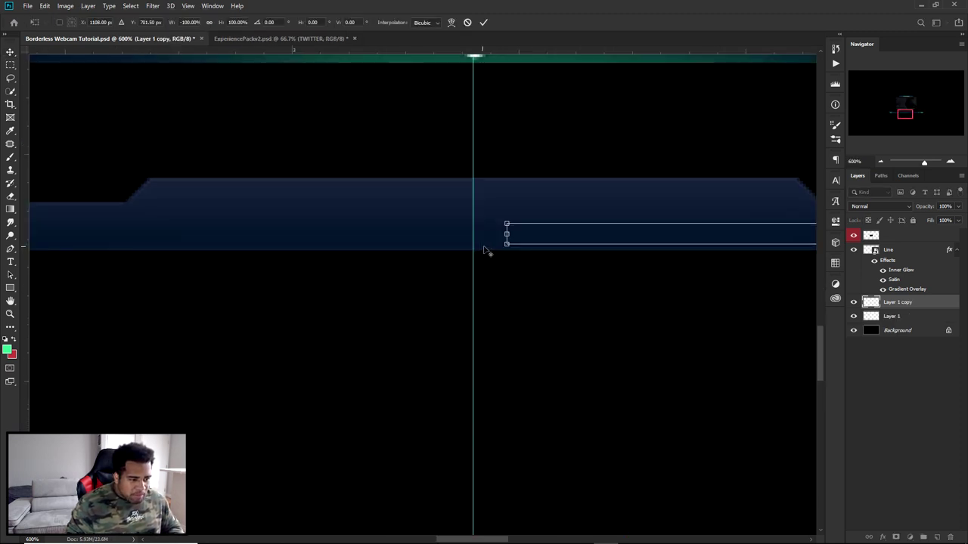
scroll(484, 250, up, 2)
mouse_move(492, 224)
mouse_down()
mouse_move(506, 231)
mouse_move(490, 233)
mouse_up()
scroll(499, 227, down, 5)
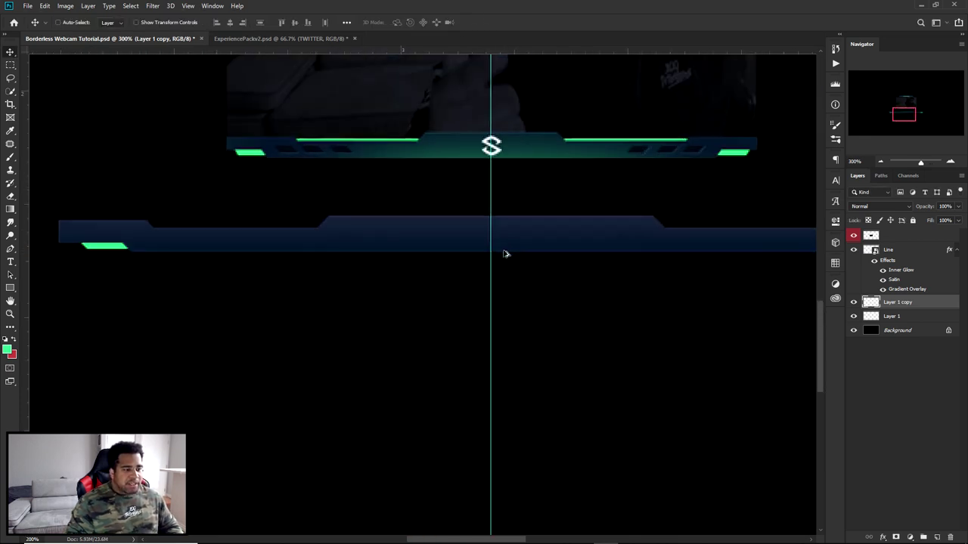
scroll(392, 236, up, 3)
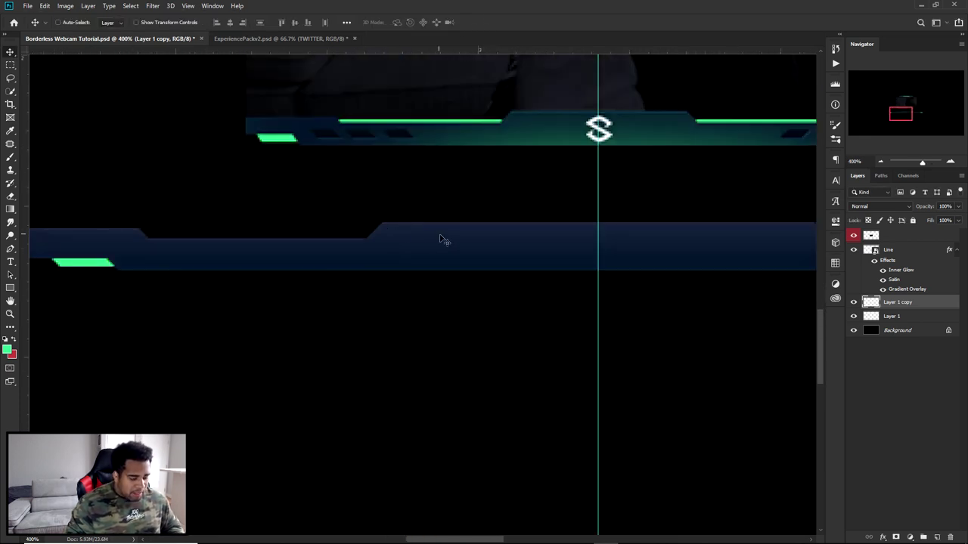
Add a fresh empty layer.
key(m)
scroll(628, 290, down, 2)
click(937, 536)
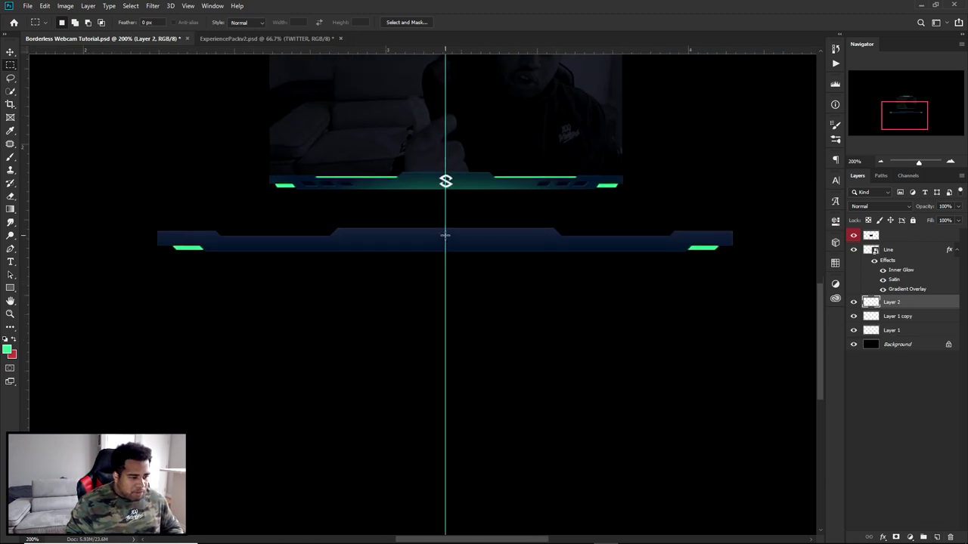
Select a thin strip along the lower bar's top edge and fill it with foreground green.
right_click(22, 68)
click(58, 68)
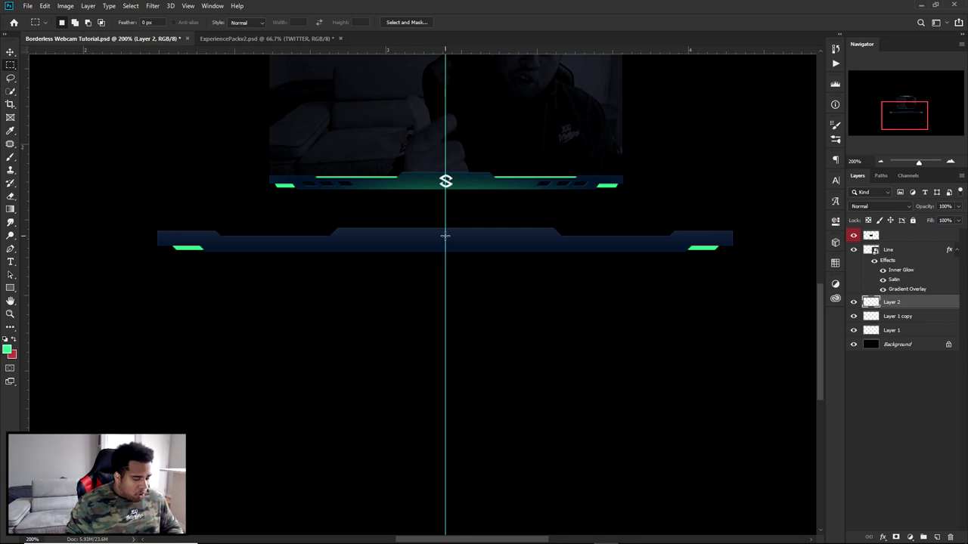
drag(446, 237, 540, 240)
drag(680, 249, 696, 238)
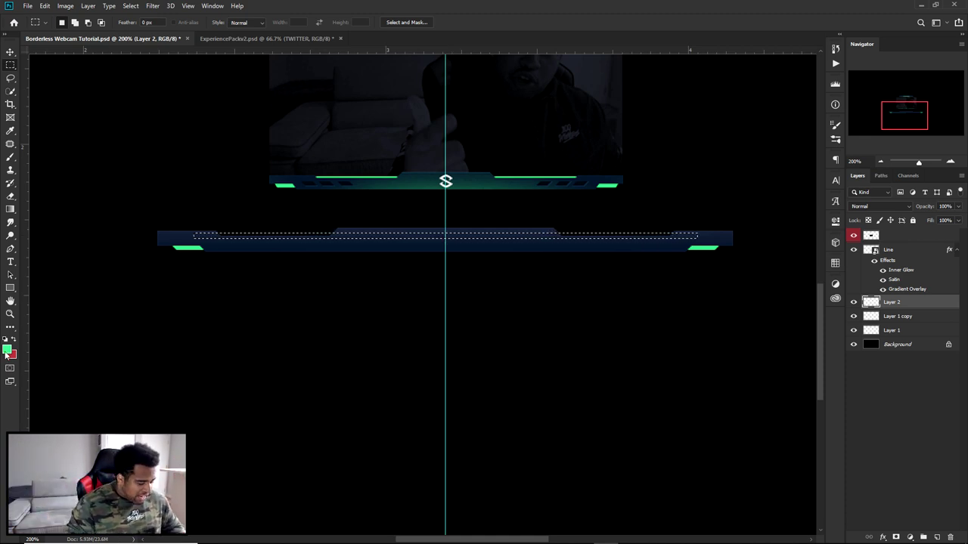
key(alt+BackSpace)
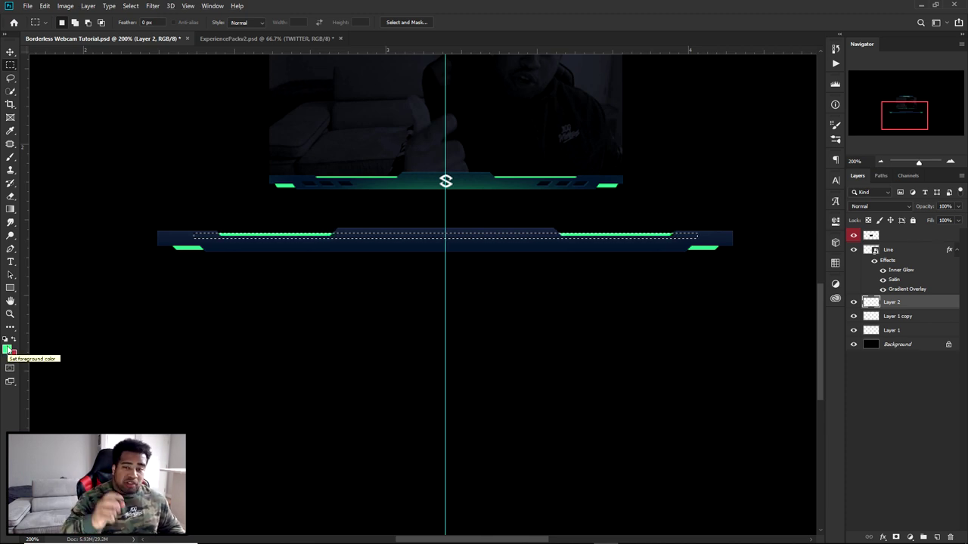
Try the Fill dialog's Color option, cancel it, and deselect the green strips.
right_click(512, 240)
click(529, 359)
click(489, 154)
click(476, 168)
click(724, 255)
click(550, 172)
right_click(516, 180)
click(538, 186)
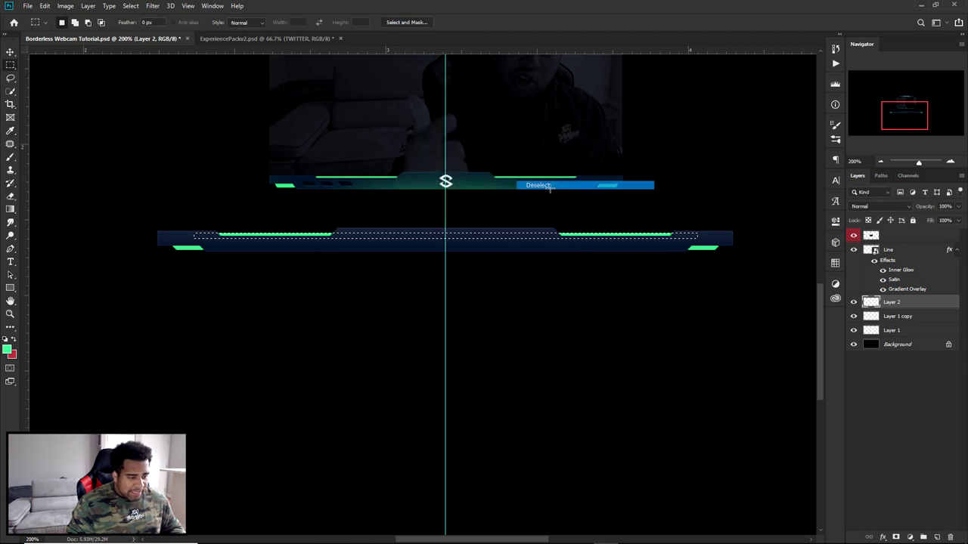
Recentre the bars and add a new empty Layer 3 above the Line layer.
key(v)
scroll(562, 222, up, 2)
scroll(529, 232, right, 3)
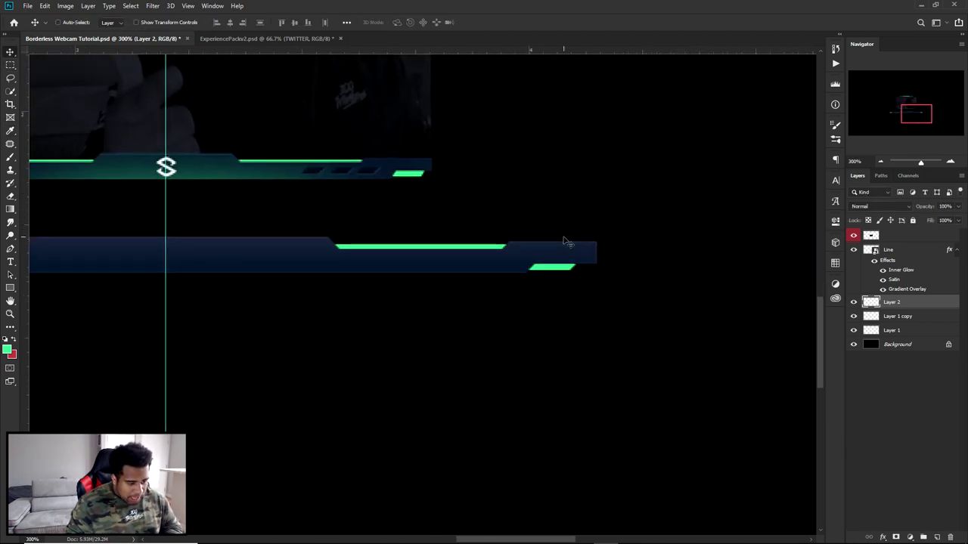
scroll(479, 262, down, 2)
scroll(530, 263, left, 2)
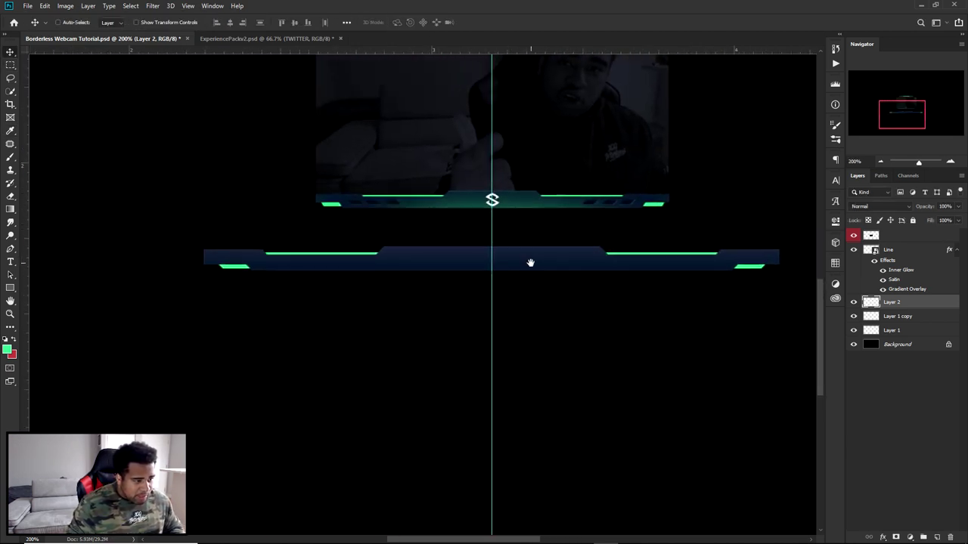
drag(530, 262, 519, 288)
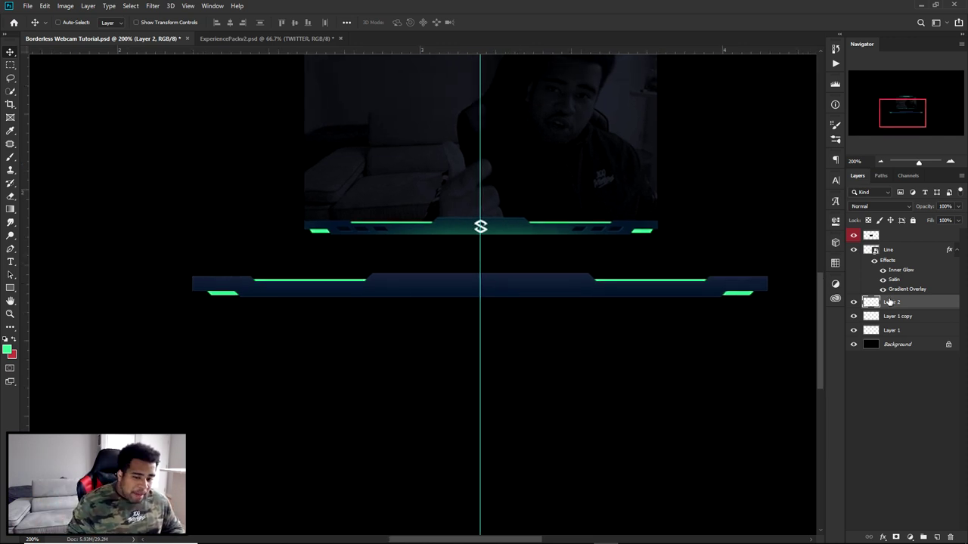
click(898, 247)
click(937, 536)
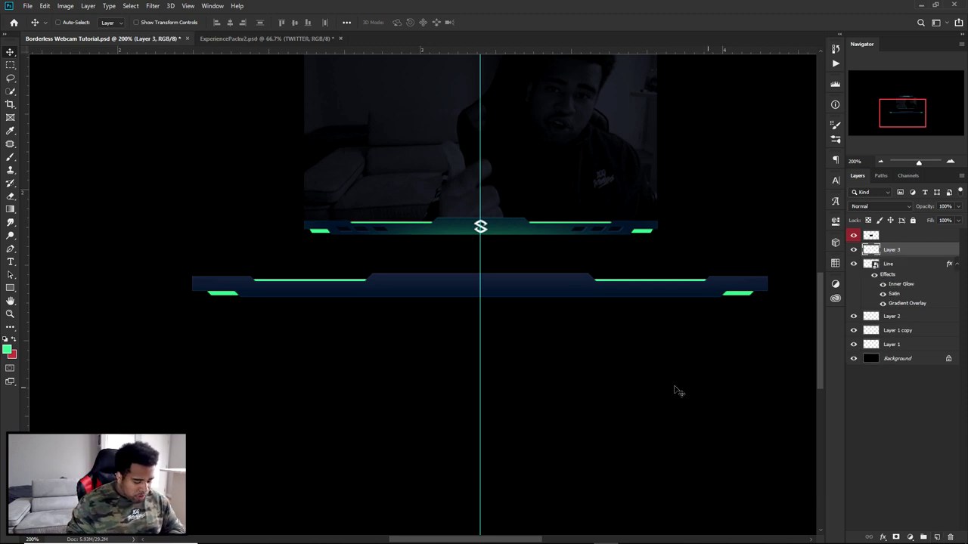
key(p)
scroll(261, 314, up, 3)
scroll(294, 357, up, 1)
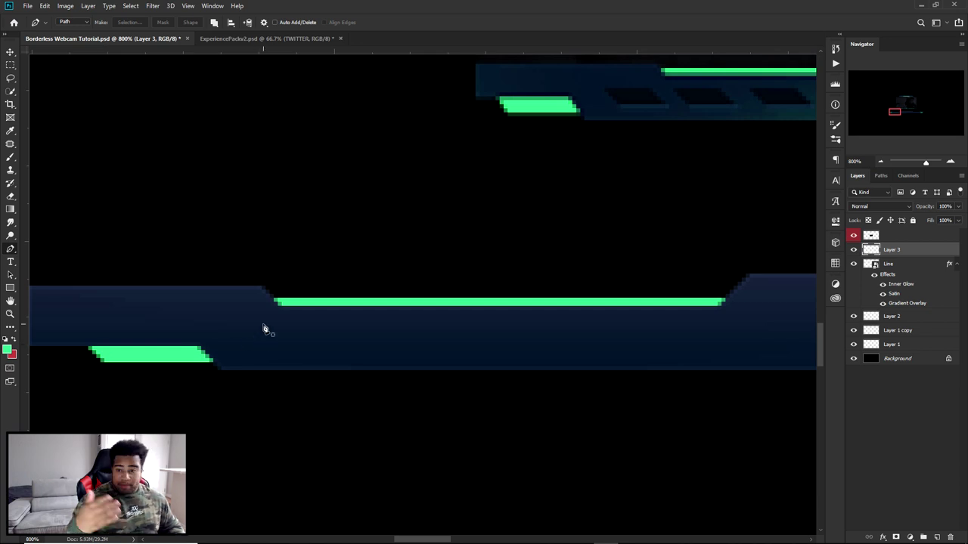
Draw a closed slanted parallelogram path near the lower bar's left end.
click(245, 323)
click(269, 346)
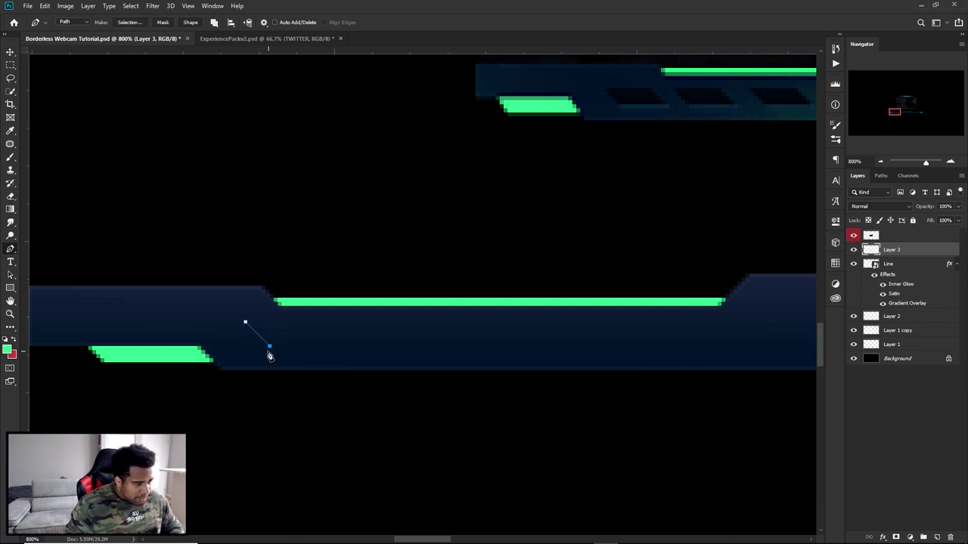
drag(269, 350, 266, 353)
click(326, 350)
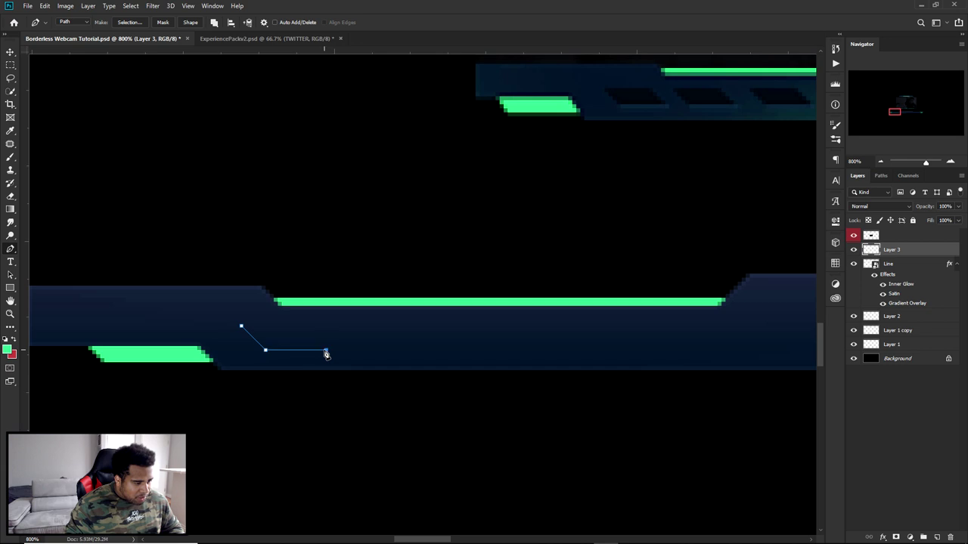
click(301, 326)
click(241, 326)
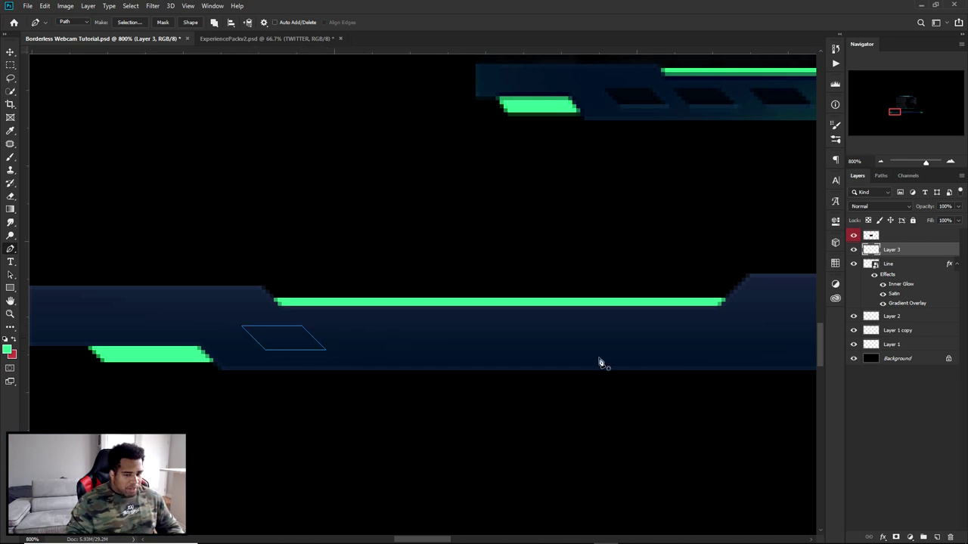
Fill the notch path with the bar's navy darkened to near-black (#04080f).
right_click(297, 328)
click(328, 163)
click(667, 193)
click(675, 219)
click(328, 331)
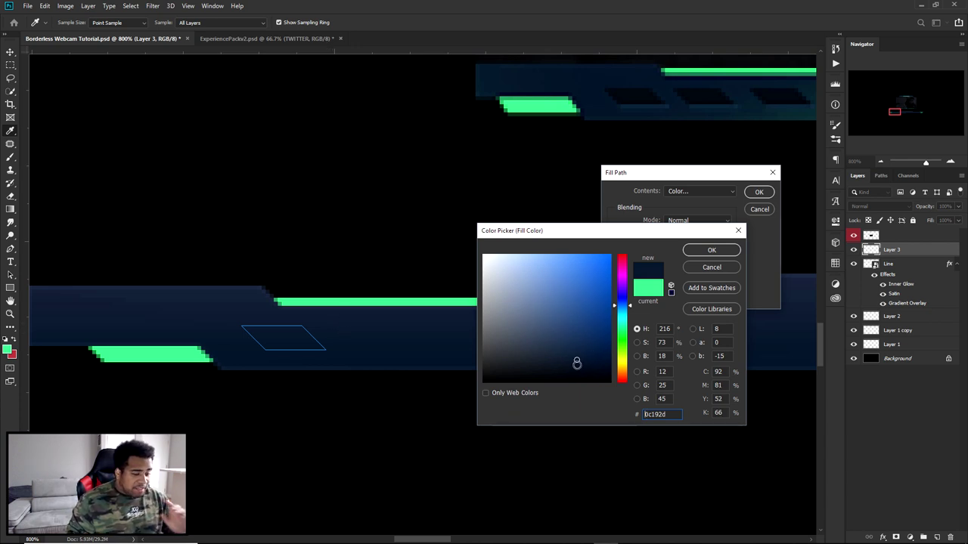
drag(576, 362, 580, 375)
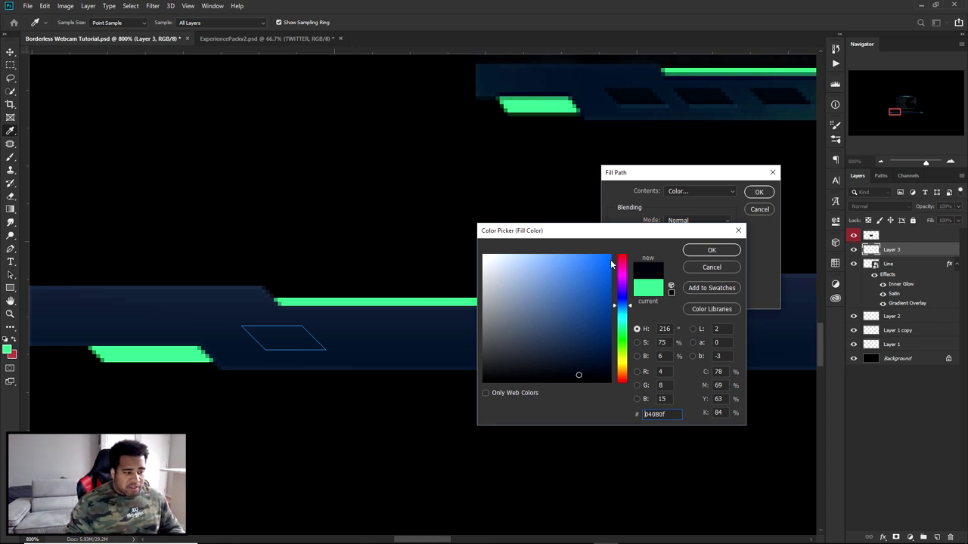
click(712, 251)
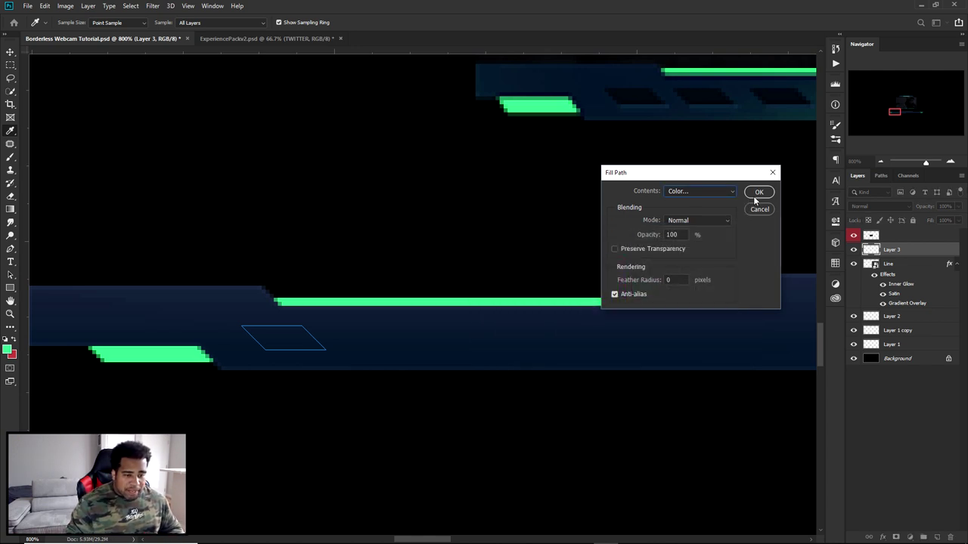
click(758, 193)
right_click(471, 324)
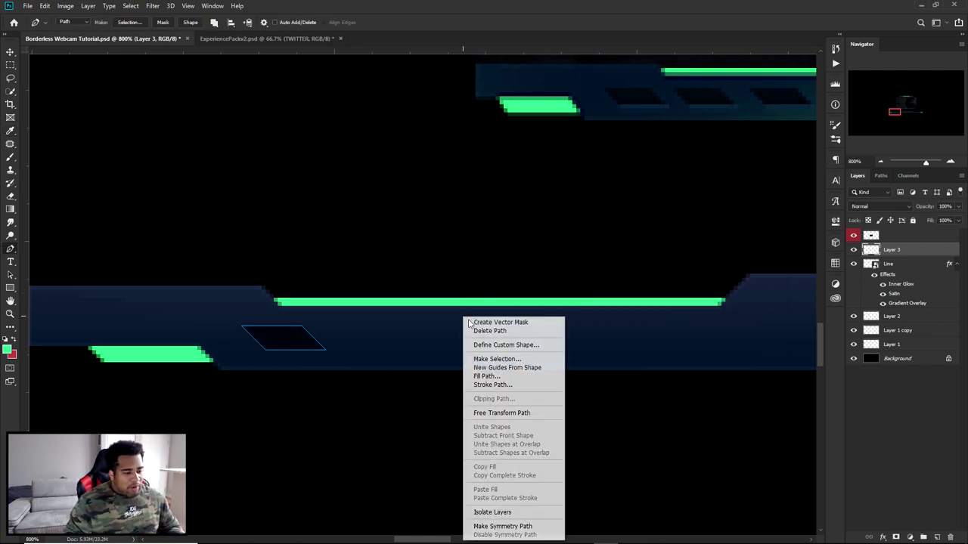
Delete the notch path, apply an inner shadow preset to Layer 3, and make the second shadow white.
click(498, 331)
double_click(923, 256)
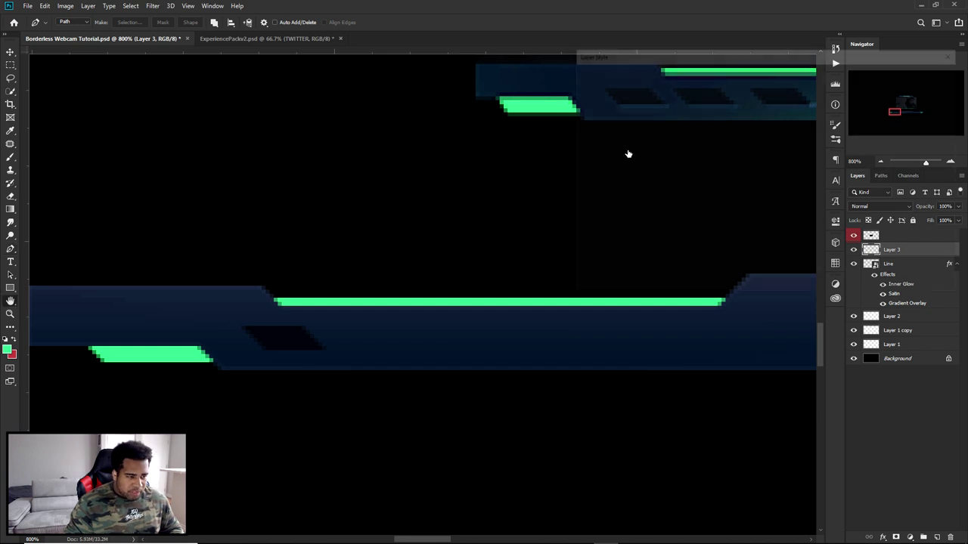
click(743, 182)
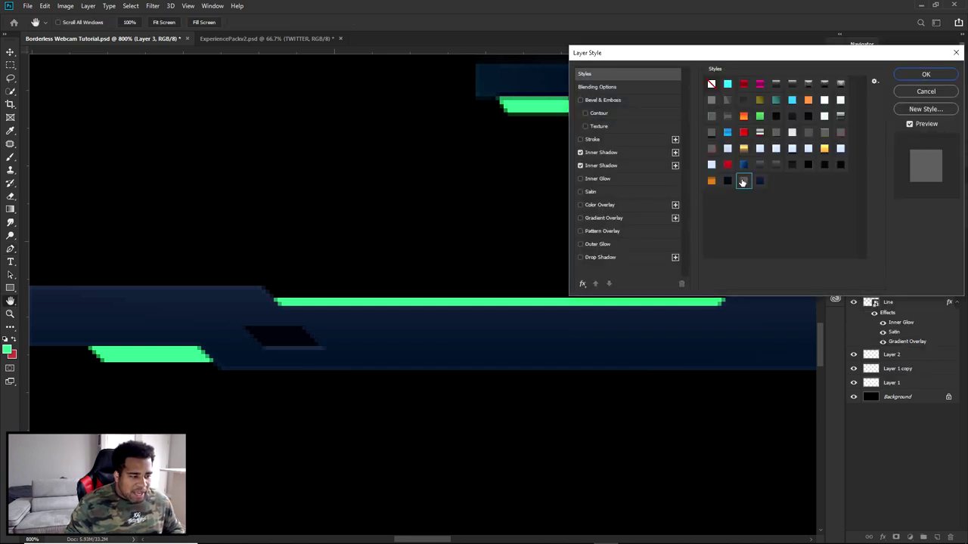
click(601, 165)
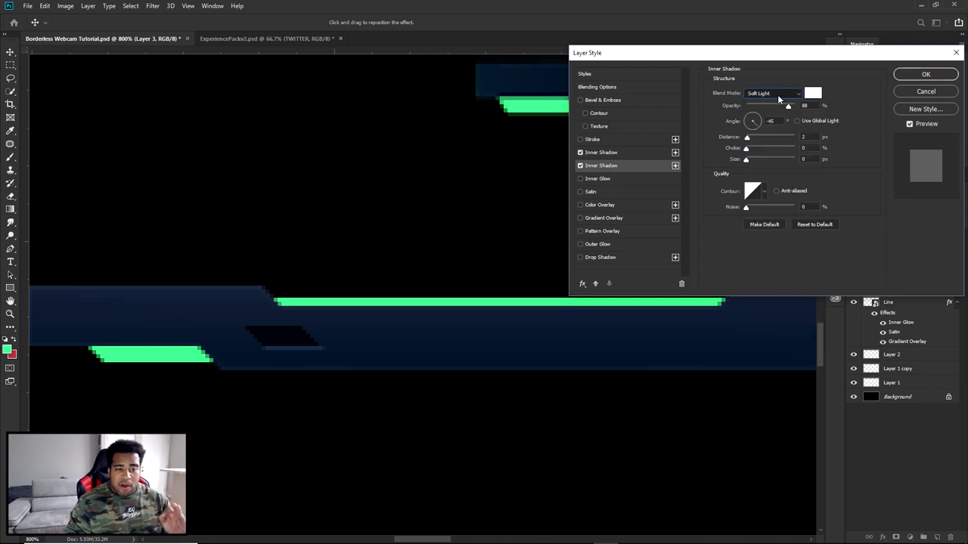
click(812, 93)
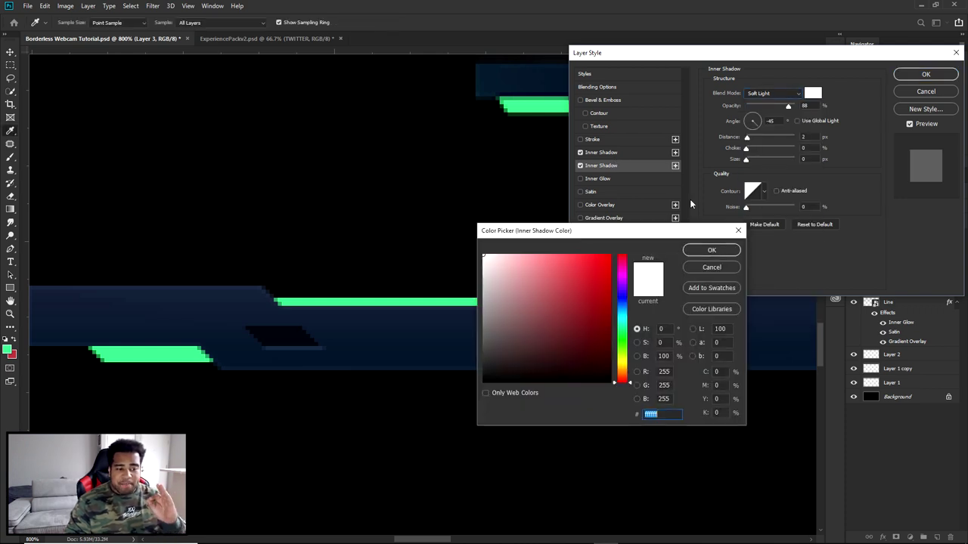
click(709, 251)
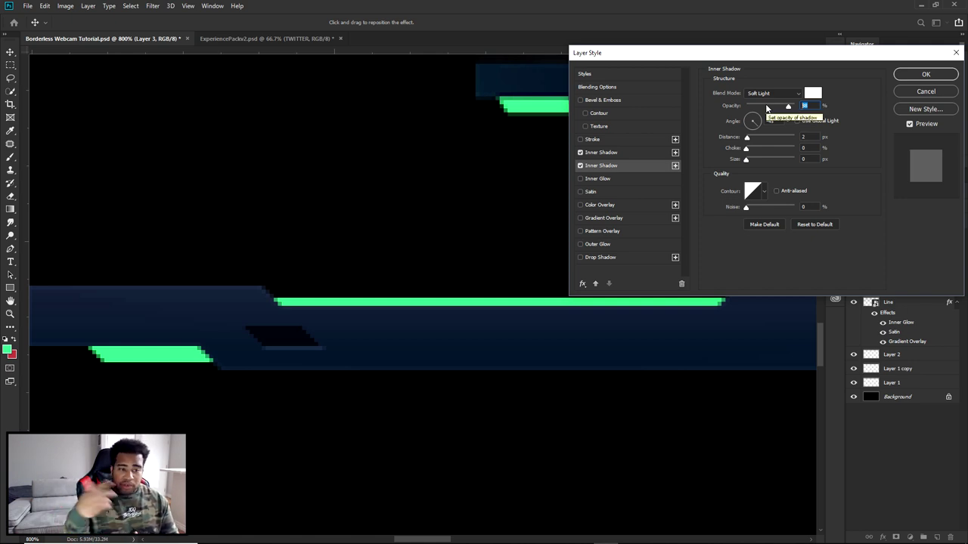
key(Tab)
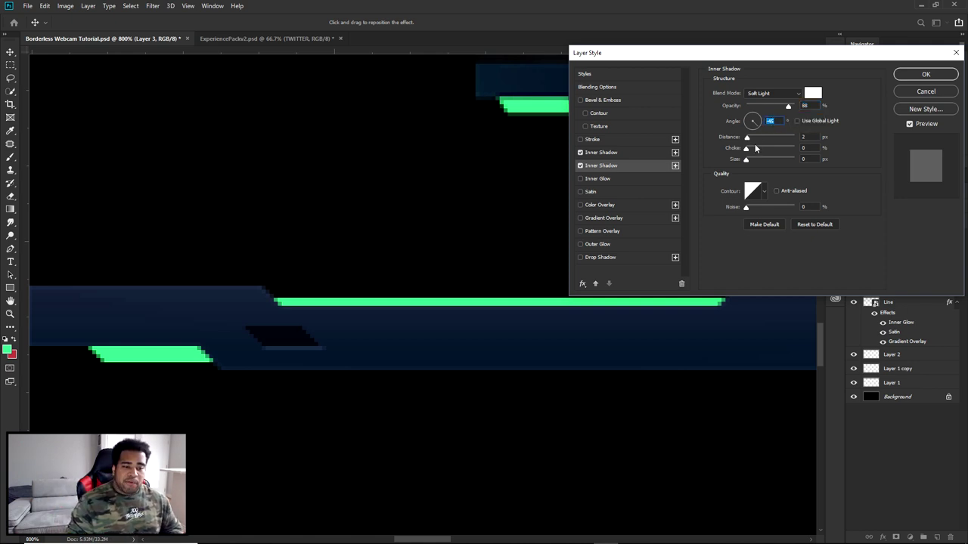
key(Tab)
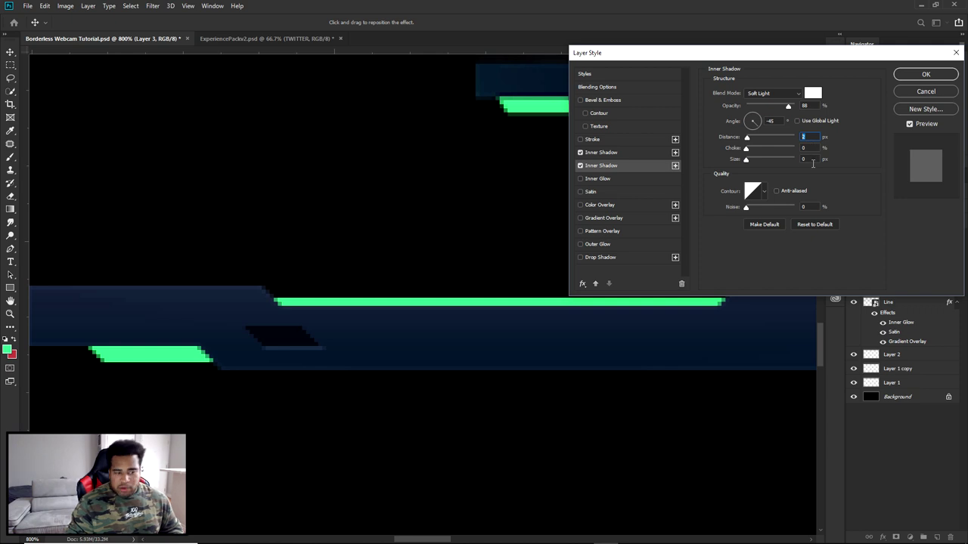
Remove the extra third Inner Shadow, check its opacity, and close Layer Style.
click(609, 152)
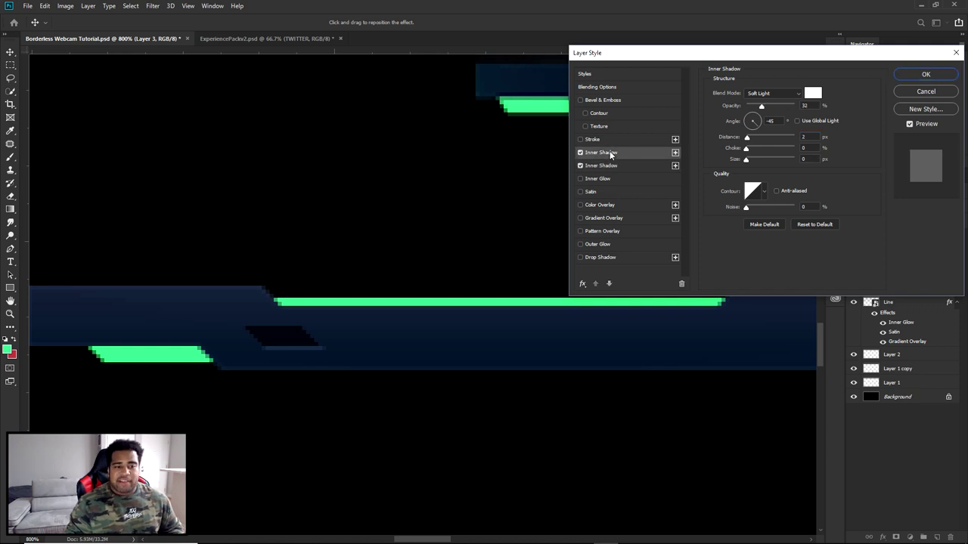
click(675, 153)
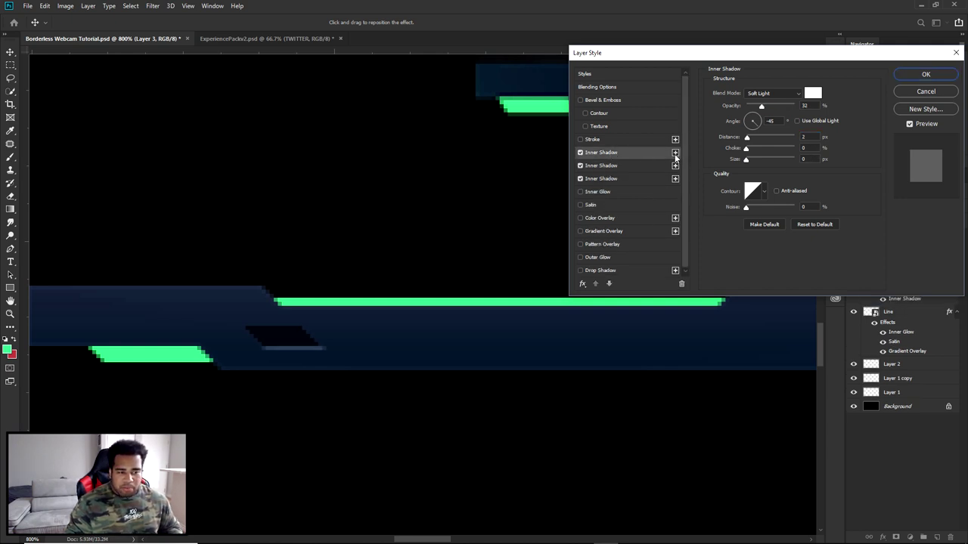
click(681, 283)
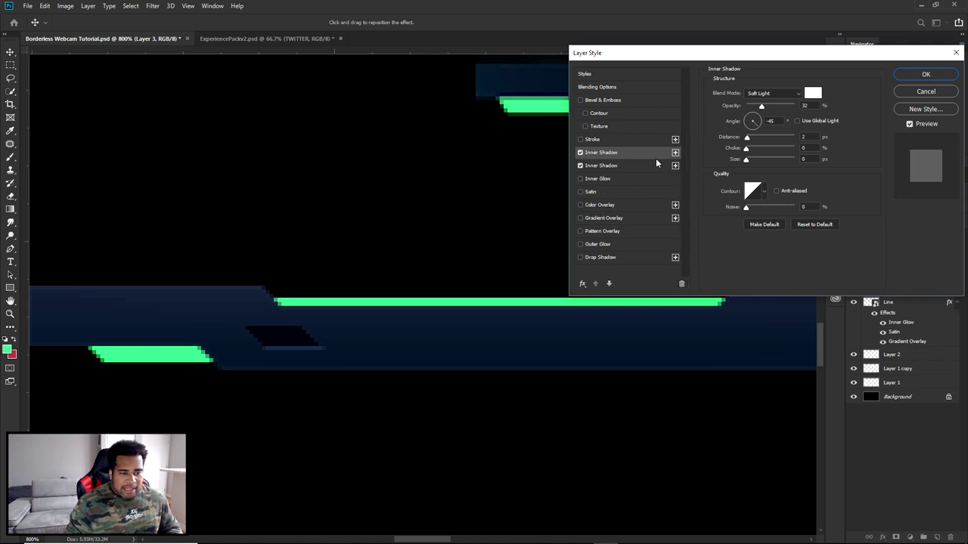
double_click(809, 106)
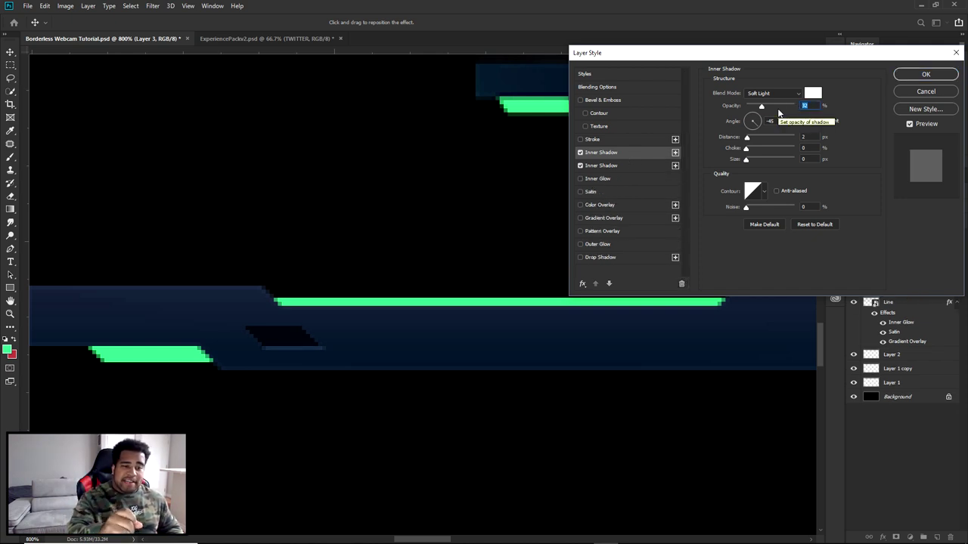
click(927, 92)
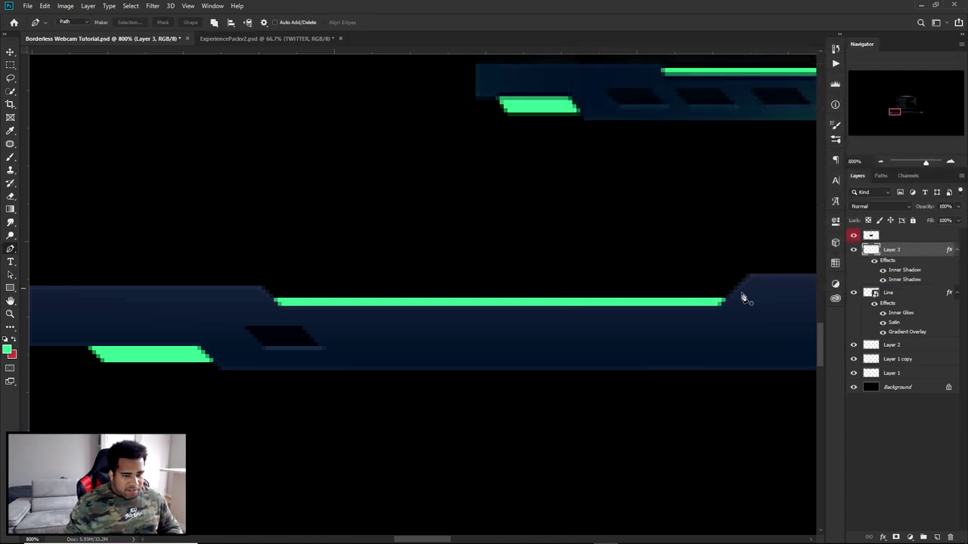
Duplicate the notch twice, move the three onto the lower bar, and group them as Group 1.
scroll(361, 335, up, 2)
drag(334, 328, 441, 316)
scroll(499, 315, down, 2)
drag(381, 306, 328, 311)
scroll(482, 309, down, 2)
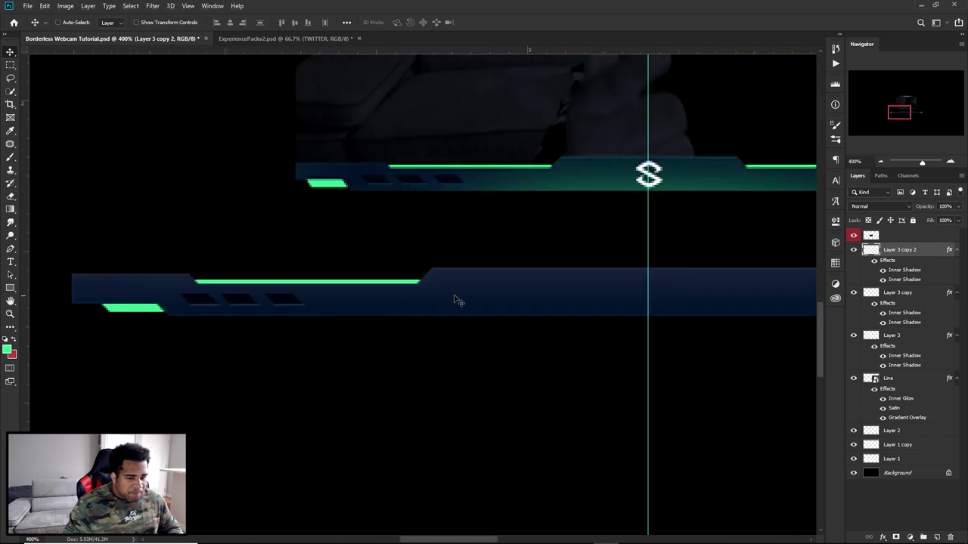
shift+click(896, 337)
drag(715, 294, 747, 259)
click(911, 256)
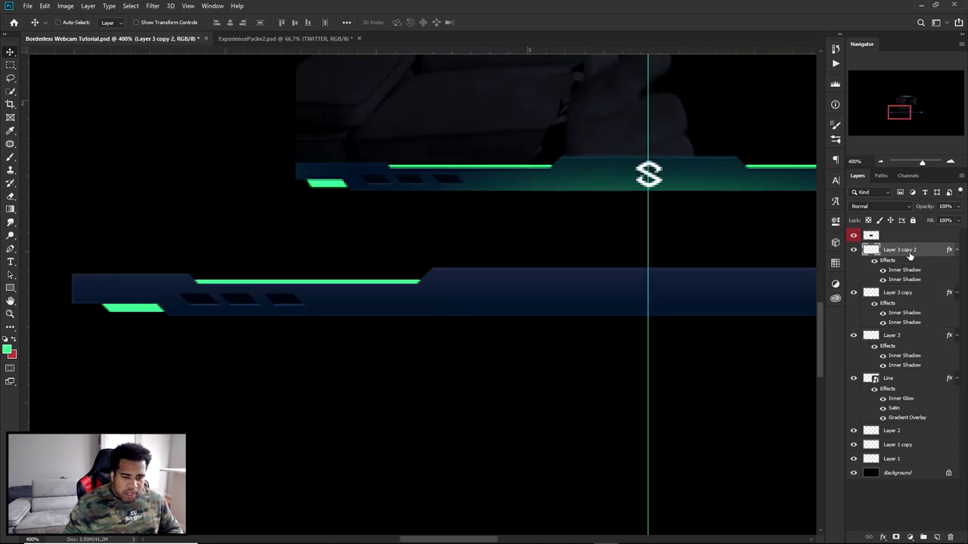
shift+click(903, 338)
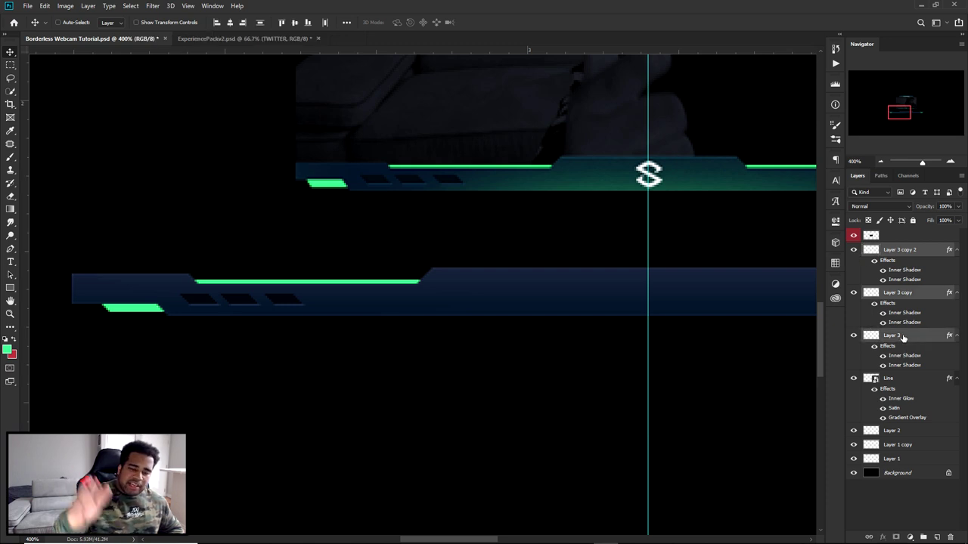
key(ctrl+g)
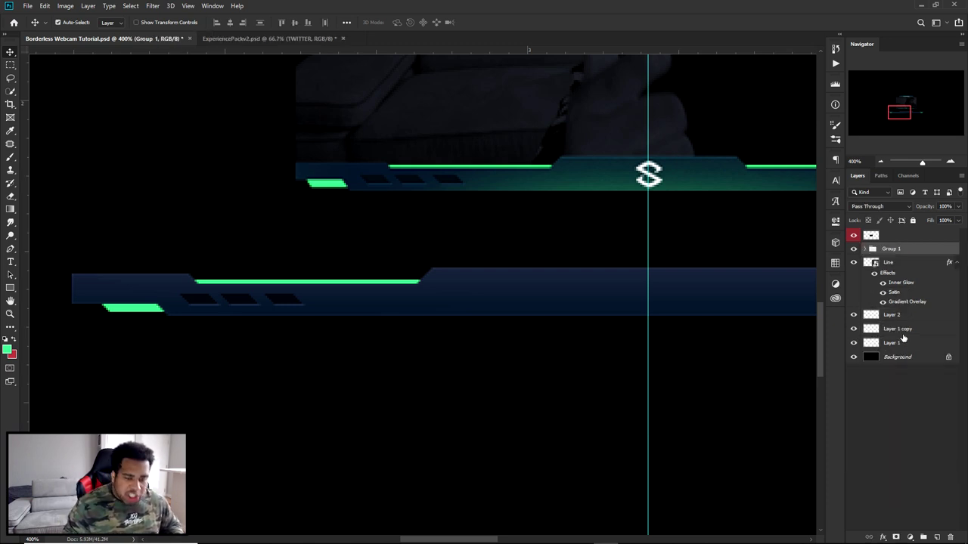
Copy Group 1, flip it horizontally, and place it at the bar's right end.
scroll(432, 316, down, 1)
alt+drag(150, 298, 677, 307)
key(ctrl+t)
right_click(700, 301)
click(737, 425)
key(Return)
mouse_move(685, 291)
mouse_down()
mouse_move(673, 285)
mouse_move(700, 294)
mouse_up()
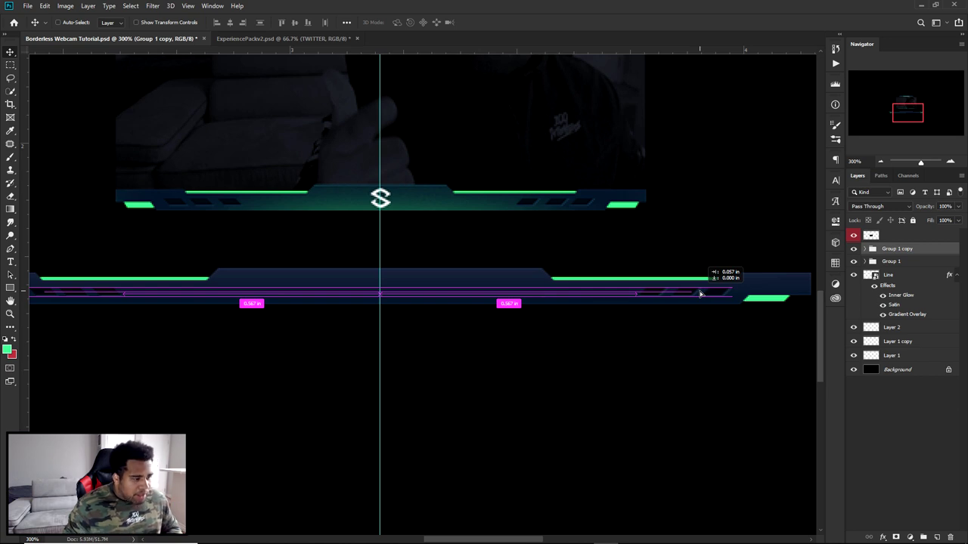
scroll(625, 318, down, 3)
scroll(603, 309, up, 3)
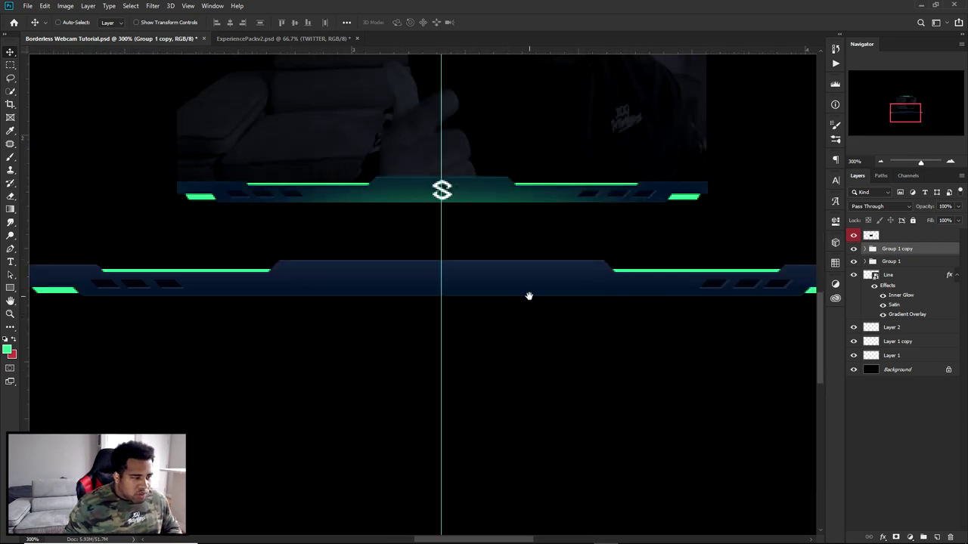
scroll(529, 296, down, 4)
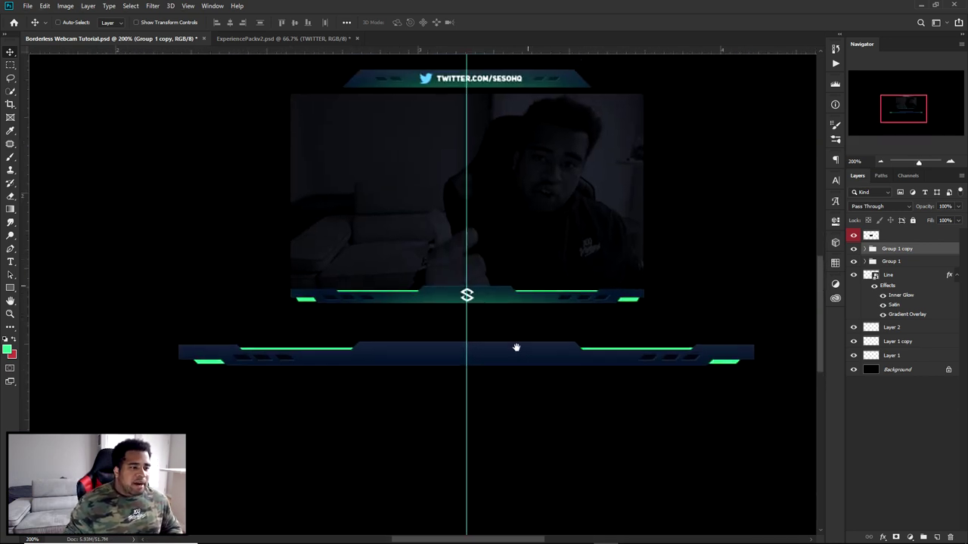
Add a new Layer 4 above Line and clip it to the bar.
drag(516, 353, 529, 262)
ctrl+click(525, 277)
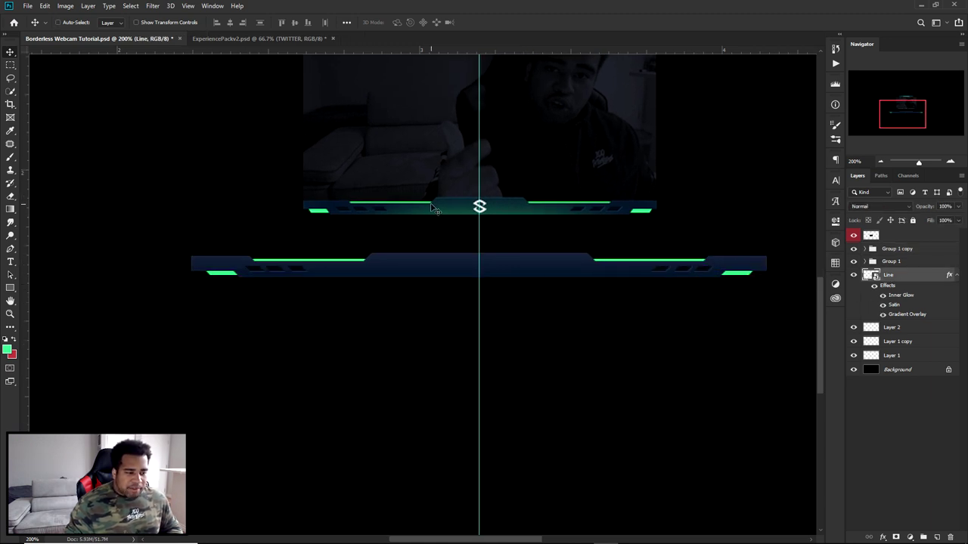
click(937, 536)
right_click(907, 278)
click(809, 315)
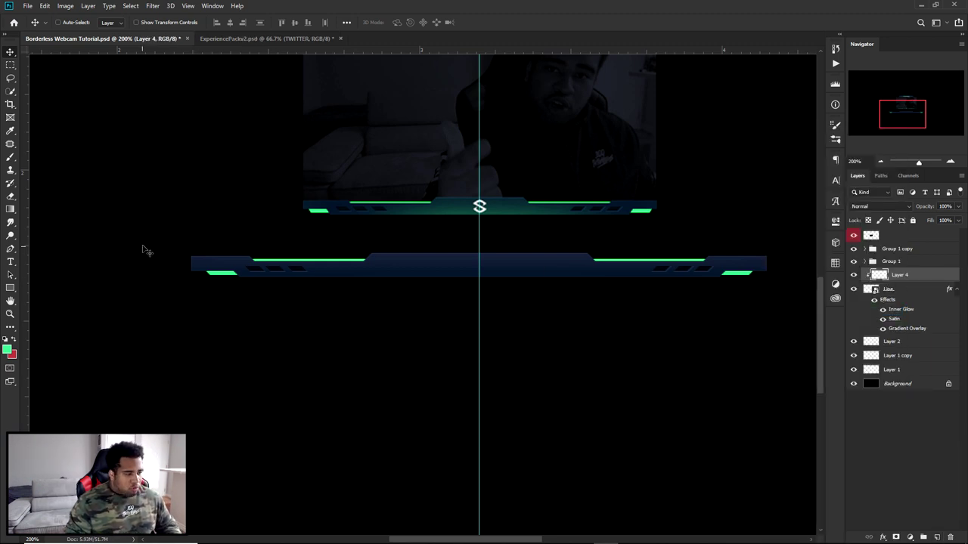
key(b)
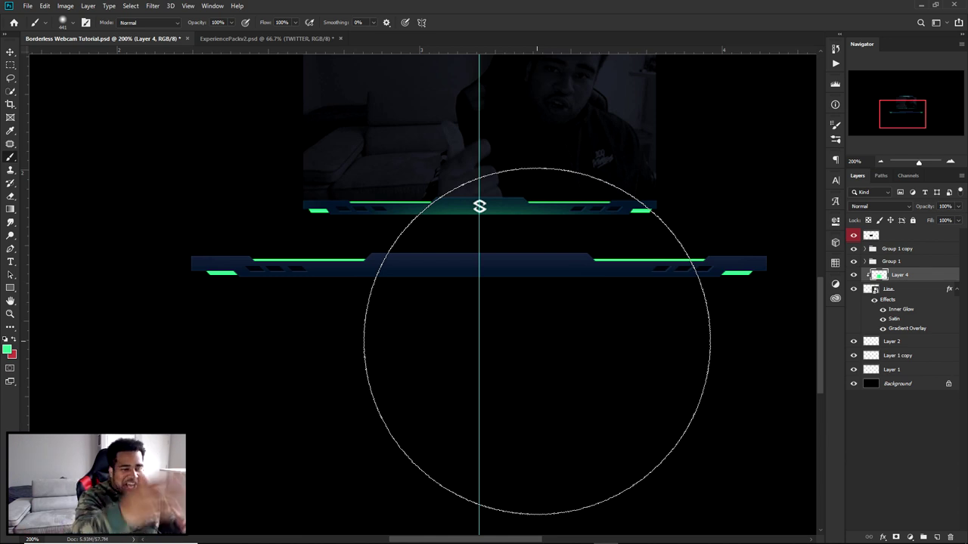
Convert the Line layer to a smart object and clear the unwanted green fill from Layer 4.
click(907, 292)
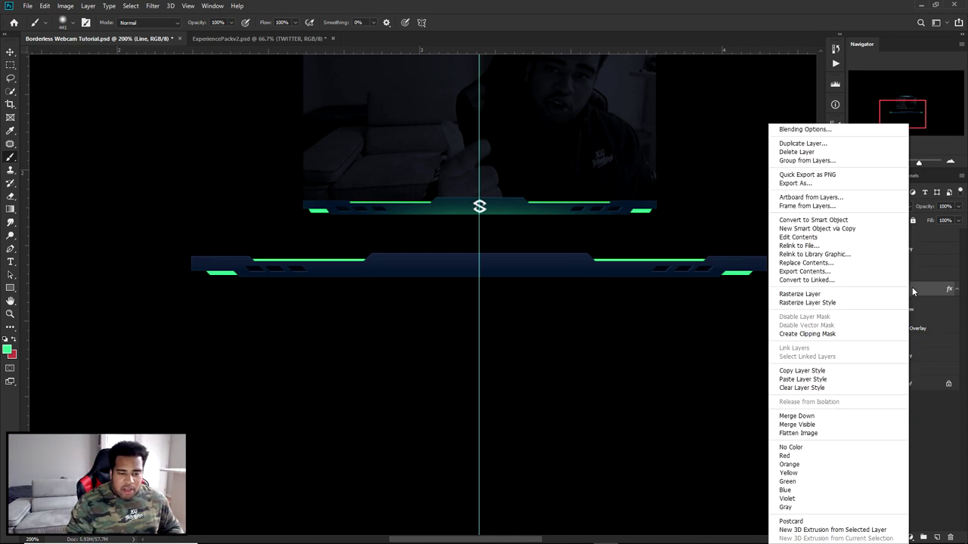
click(827, 220)
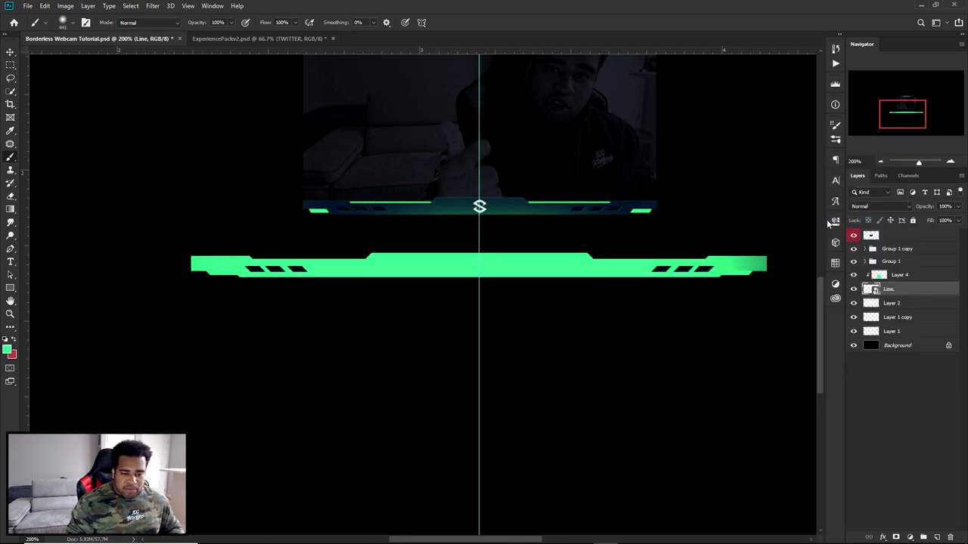
click(899, 275)
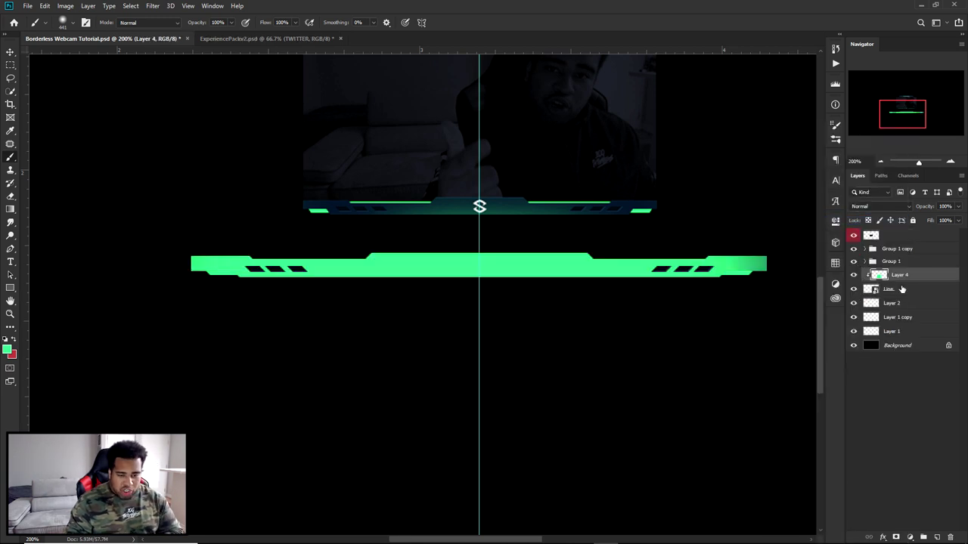
key(Delete)
right_click(897, 276)
Clip Layer 4 to Line, paint a bright green glow along the bar, then undo it.
click(843, 311)
drag(500, 396, 494, 359)
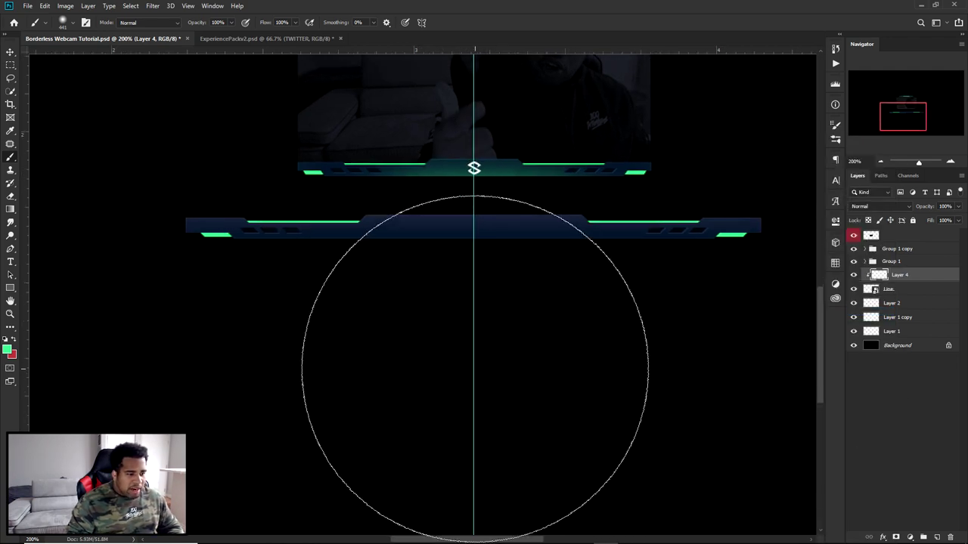
click(459, 237)
drag(459, 237, 541, 229)
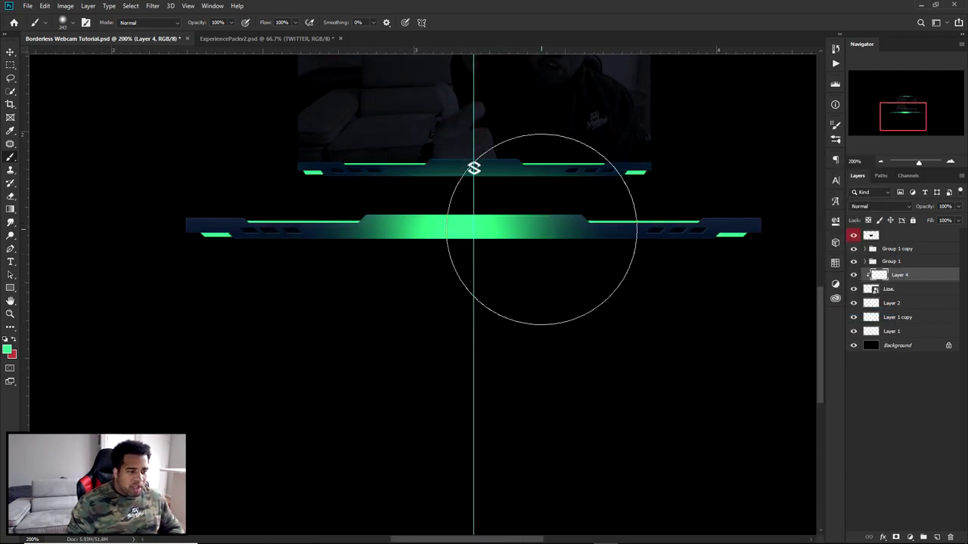
key(ctrl+minus)
key(ctrl+minus)
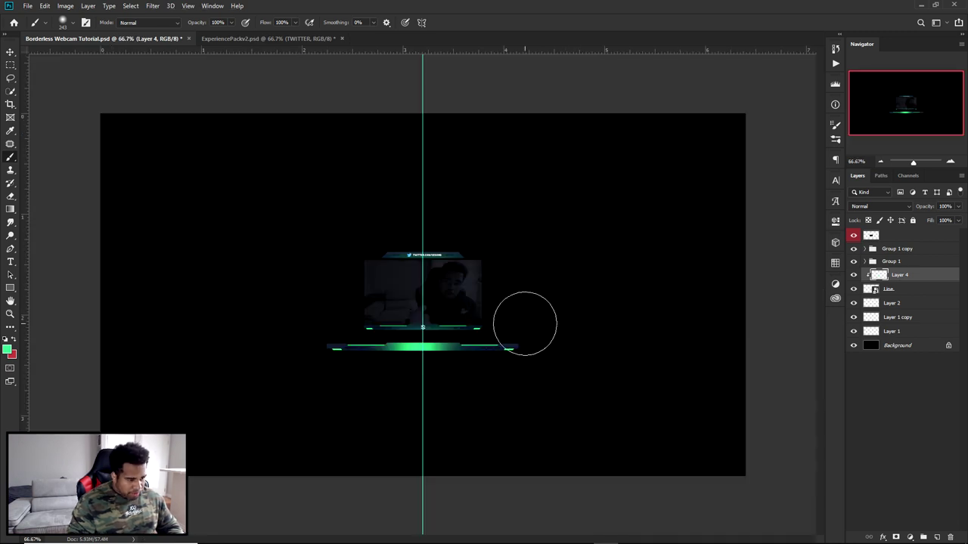
key(ctrl+plus)
key(ctrl+plus)
key(ctrl+plus)
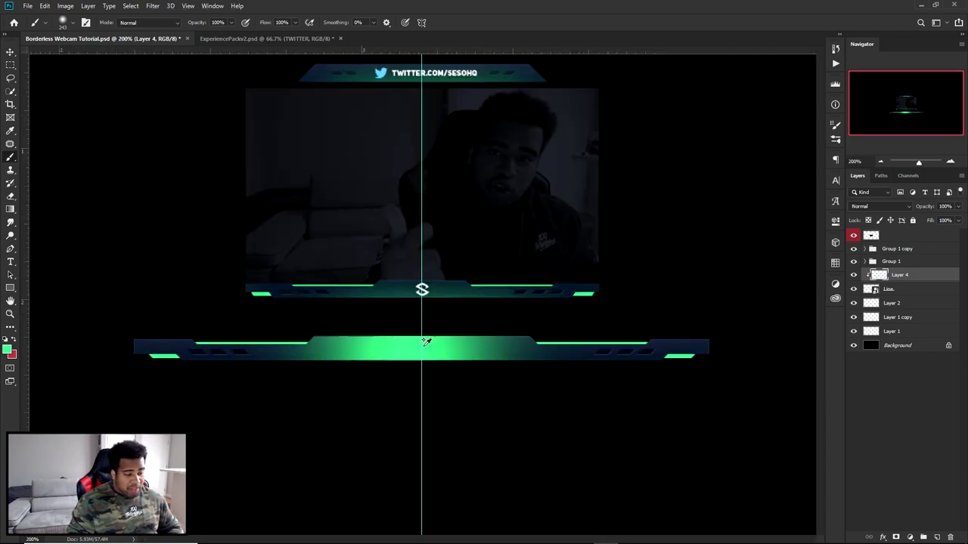
key(ctrl+z)
key(ctrl+minus)
key(ctrl+minus)
key(ctrl+minus)
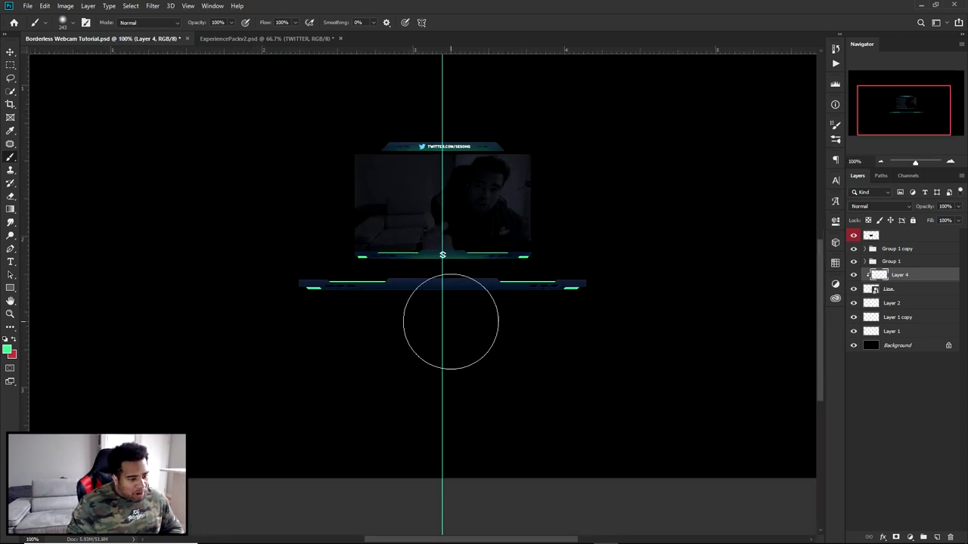
key(ctrl+plus)
key(ctrl+plus)
Repaint a subtler teal glow across the bar with a larger soft brush.
drag(425, 357, 473, 356)
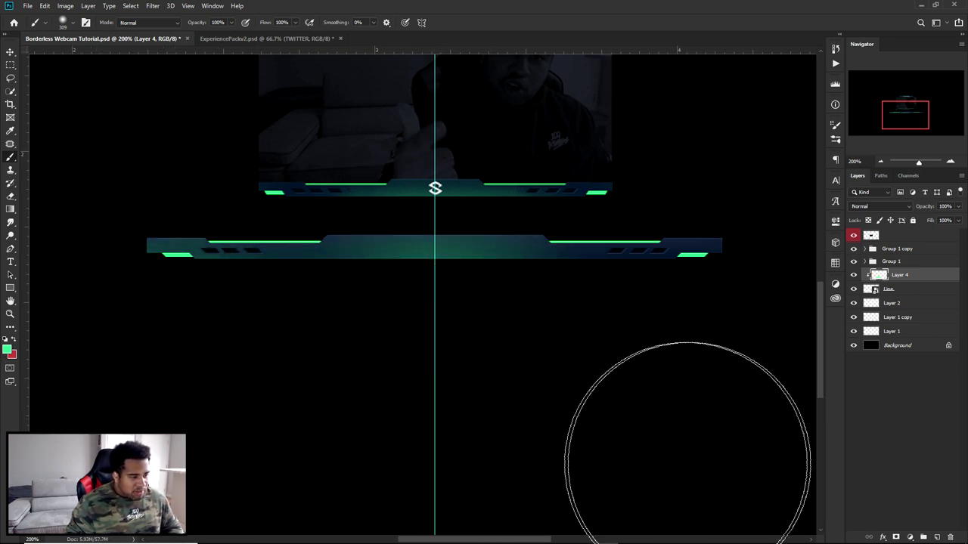
drag(675, 446, 629, 439)
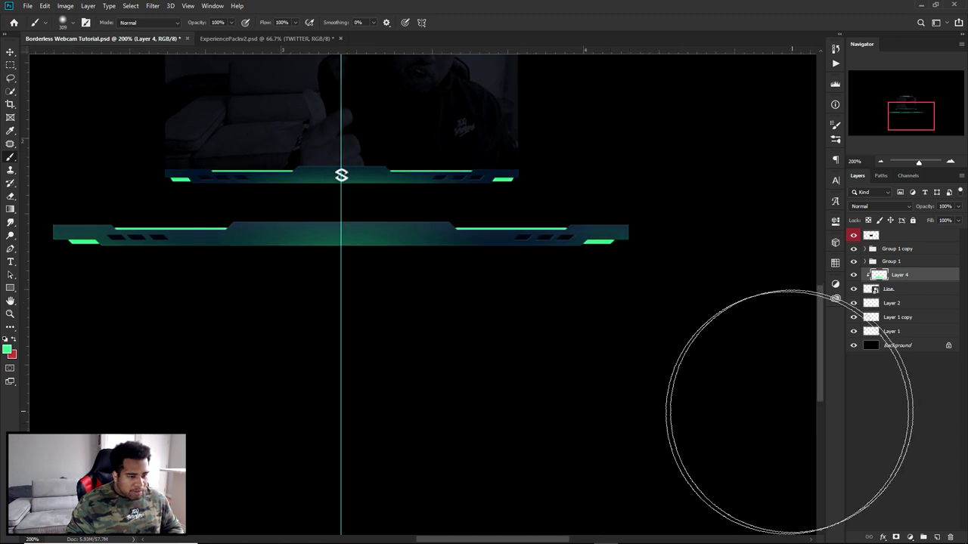
key(ctrl+minus)
key(ctrl+minus)
key(ctrl+minus)
scroll(383, 415, up, 3)
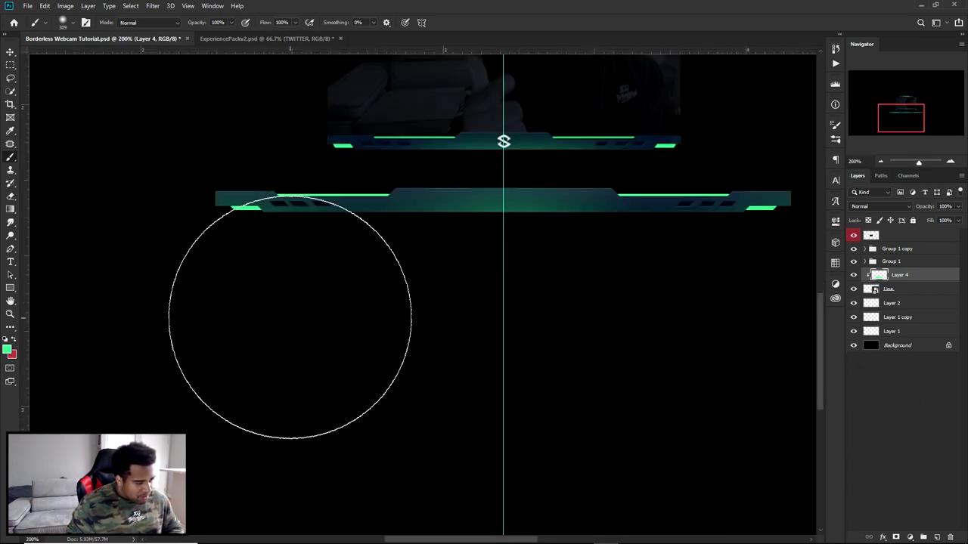
Return to the Move tool and hide the guide lines with Ctrl+;.
key(e)
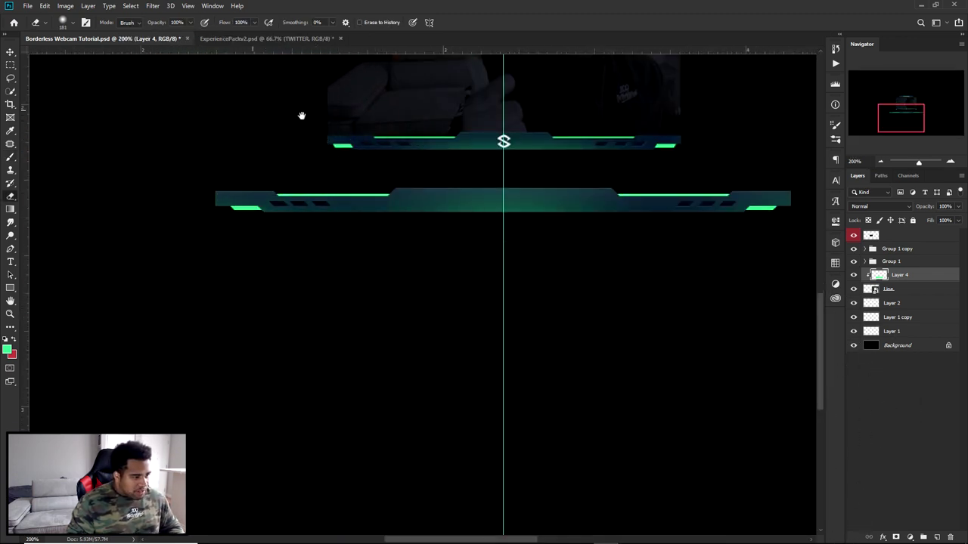
scroll(300, 117, right, 3)
key(v)
scroll(519, 328, down, 3)
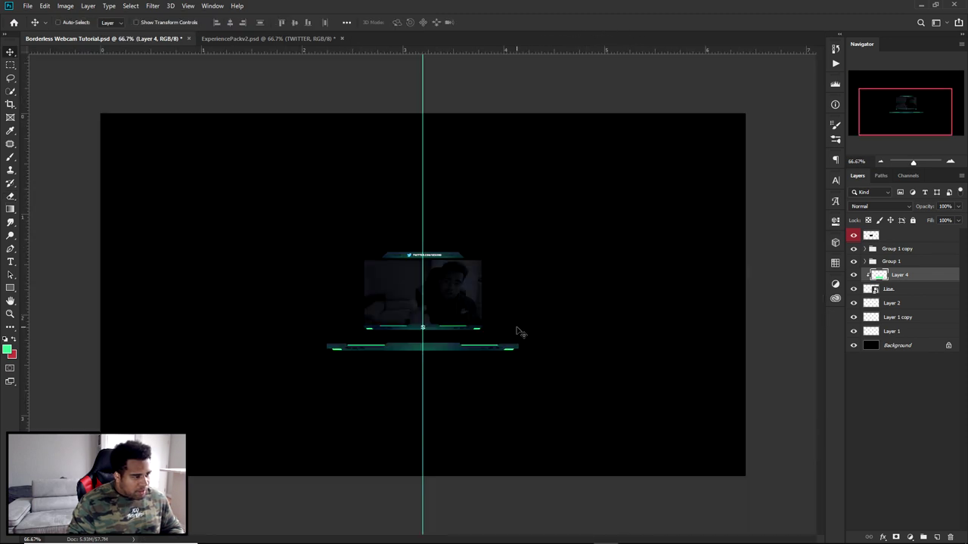
scroll(469, 367, up, 1)
key(b)
key(bracketright)
key(bracketright)
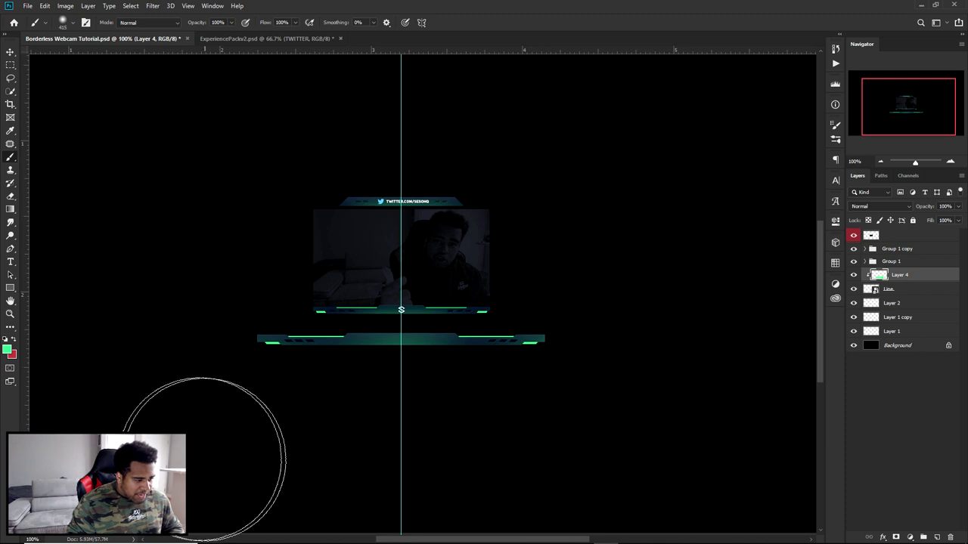
key(v)
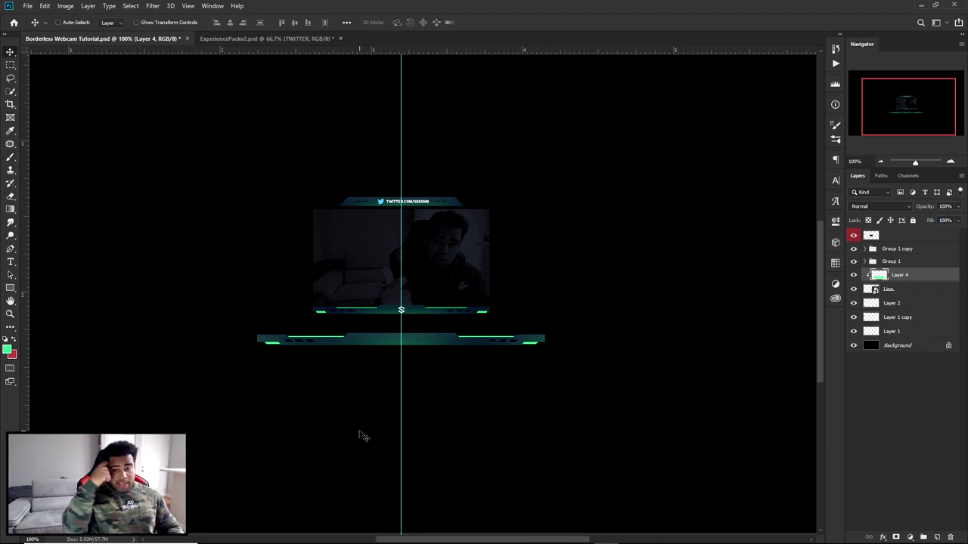
scroll(400, 357, up, 1)
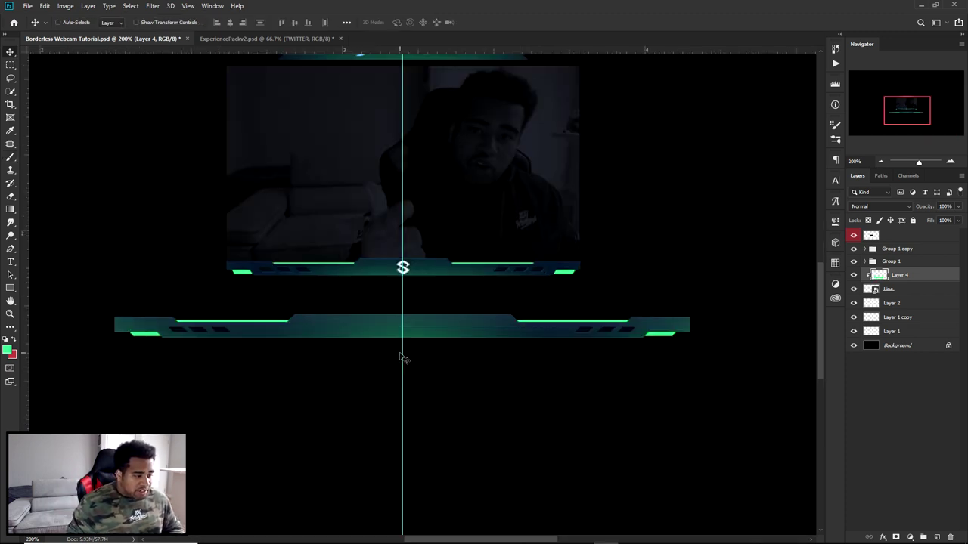
key(ctrl+semicolon)
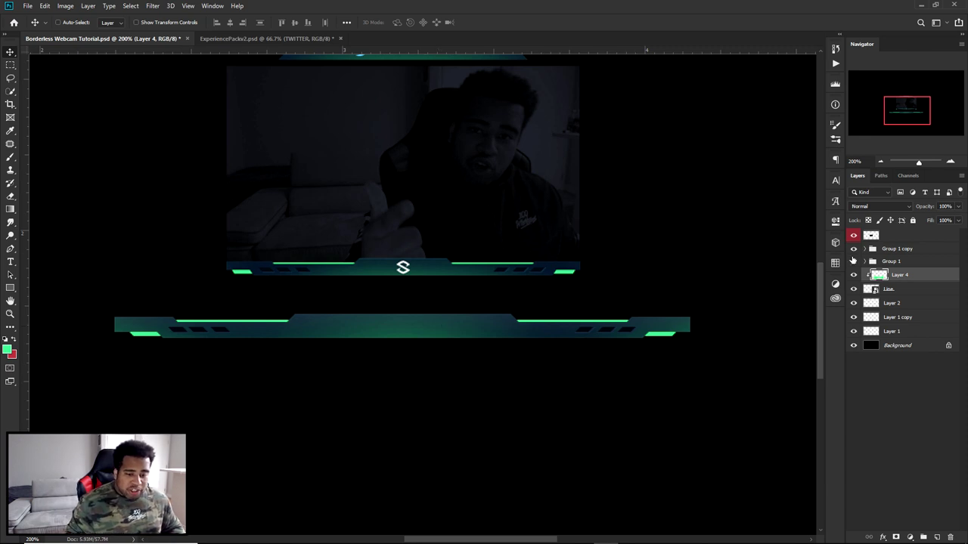
Merge Group 1 copy and Group 1 into a layer named 'indents', then undo.
click(885, 252)
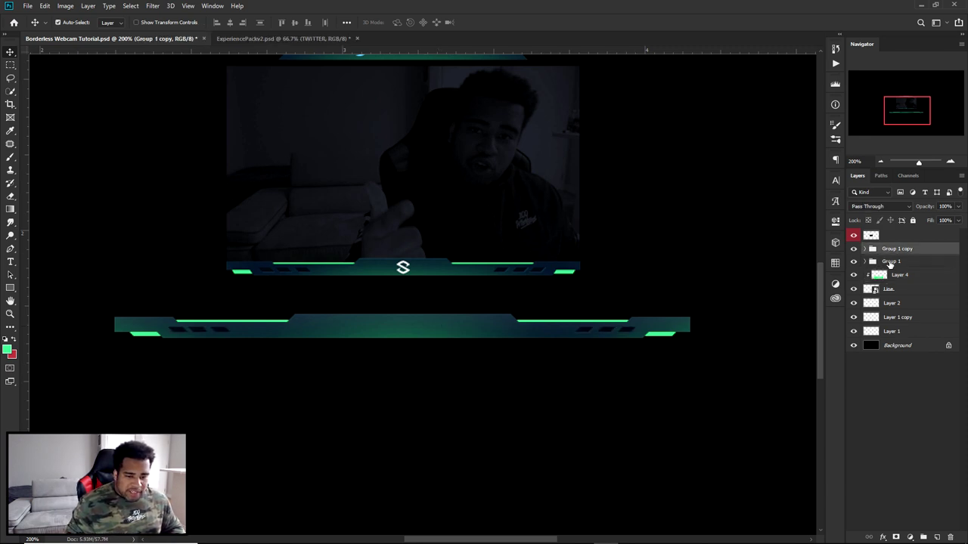
shift+click(889, 262)
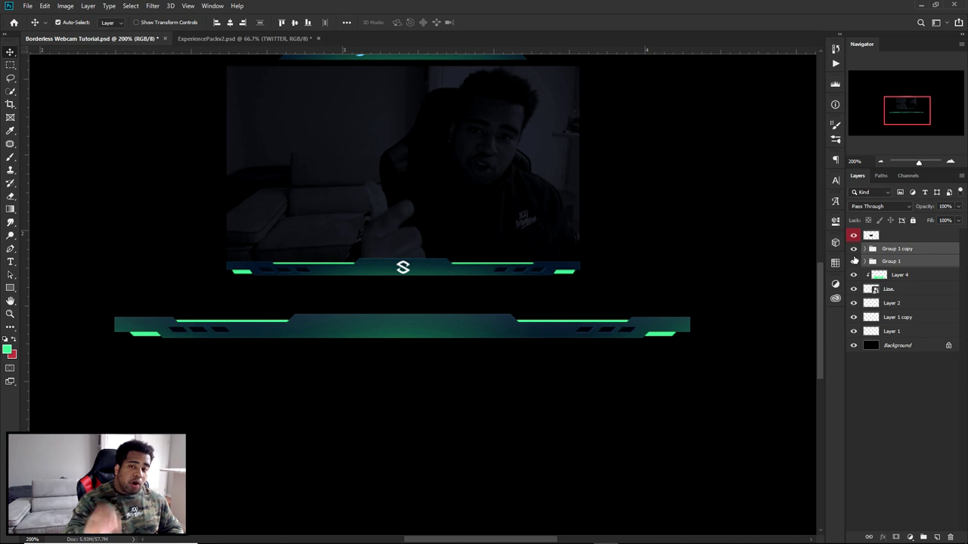
key(ctrl+e)
double_click(904, 251)
text(indents)
key(Return)
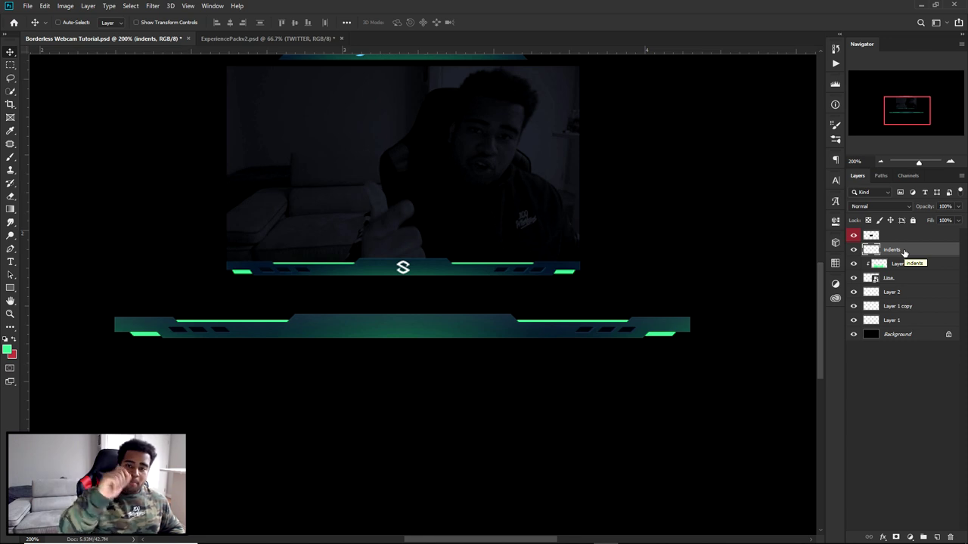
key(ctrl+z)
key(ctrl+z)
Merge the two notch groups again into one layer named 'indent'.
click(906, 253)
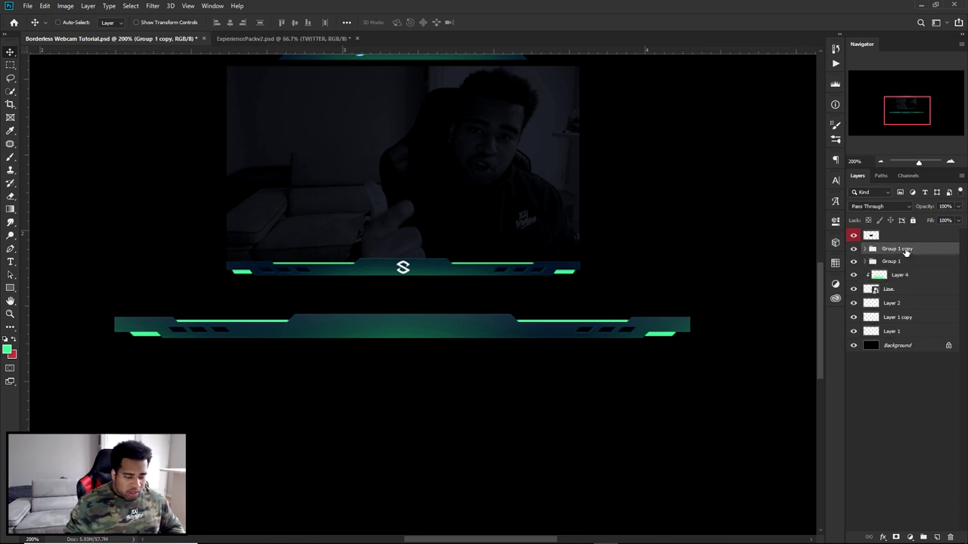
shift+click(906, 261)
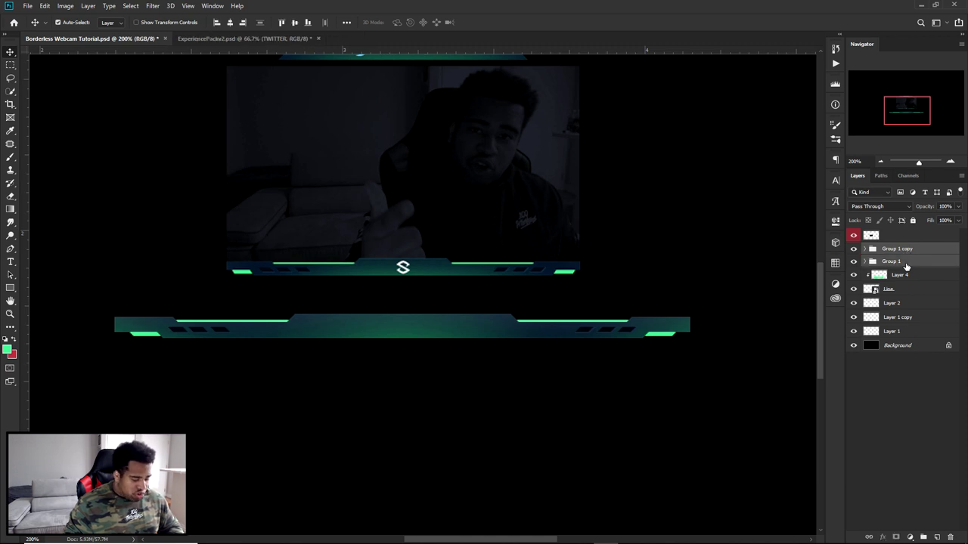
key(ctrl+e)
double_click(899, 251)
text(indent)
key(Return)
click(854, 263)
click(854, 264)
click(908, 264)
Release Layer 4's clipping mask, move indent below it, and clip indent to Line.
right_click(904, 263)
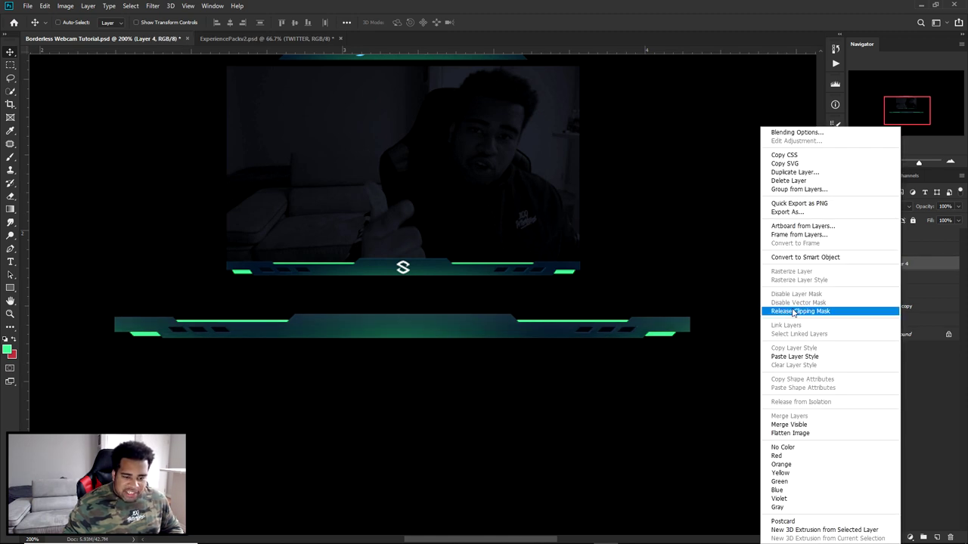
click(793, 311)
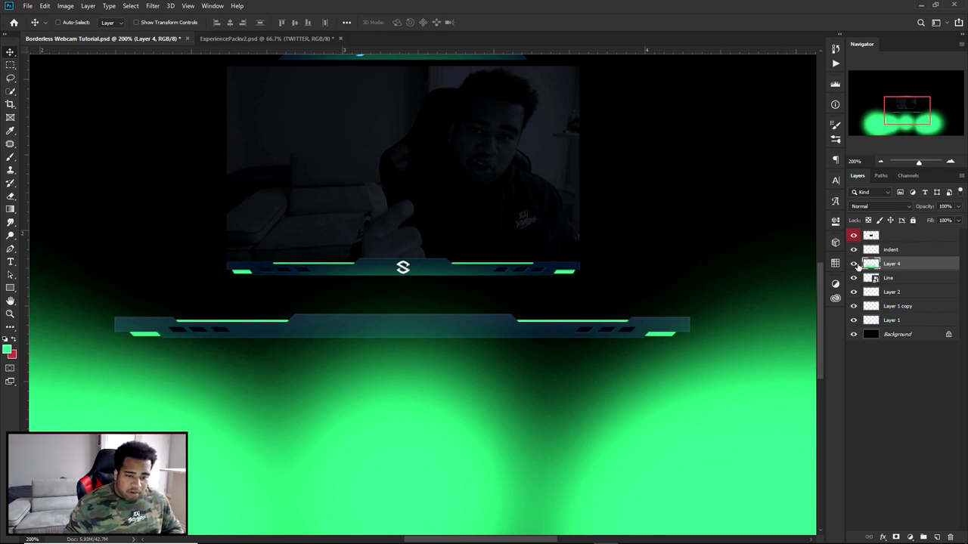
drag(885, 254, 894, 275)
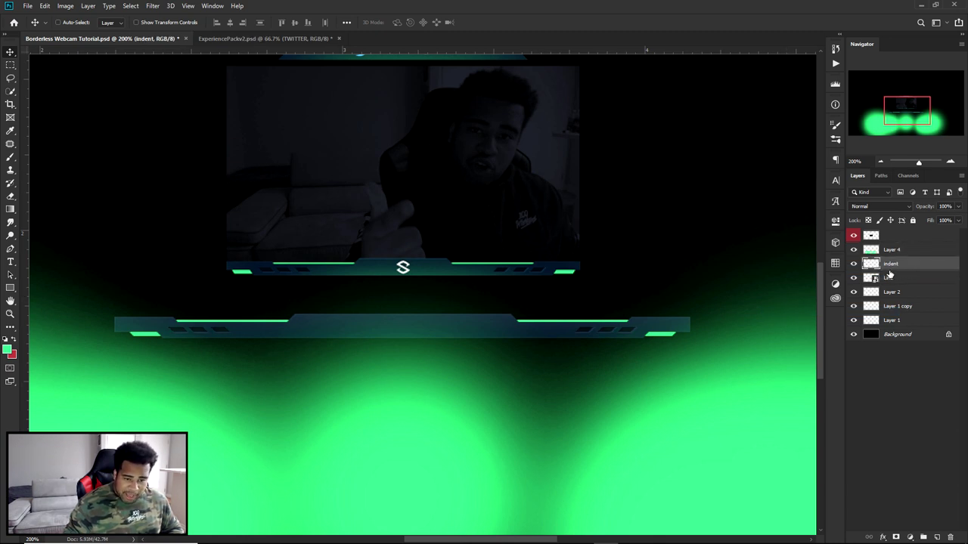
right_click(895, 268)
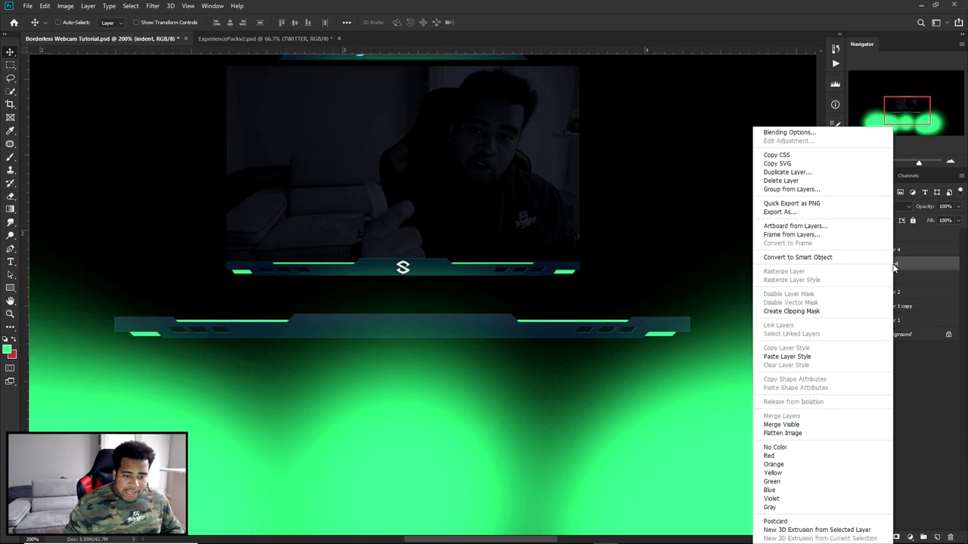
click(793, 312)
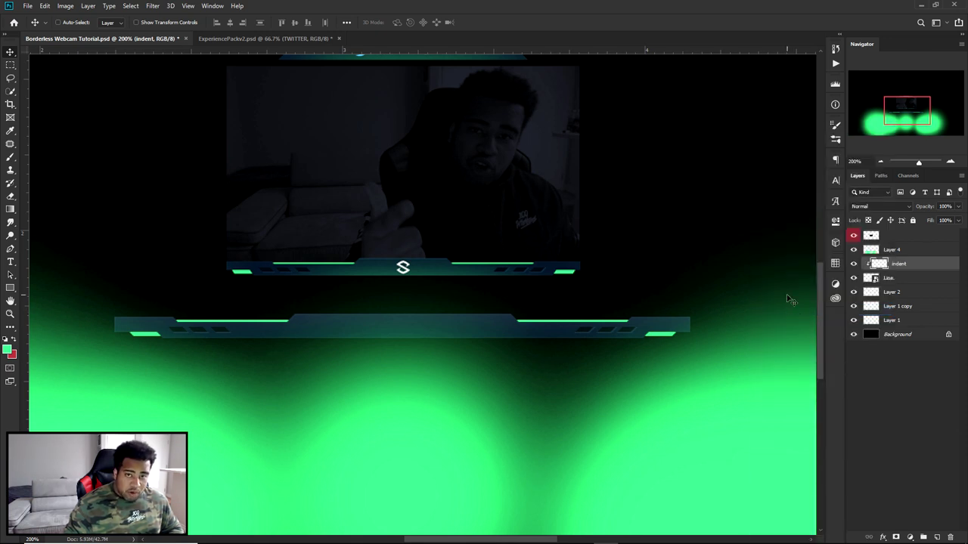
Convert indent and Line into one smart object and clip Layer 4's glow to it.
shift+click(897, 279)
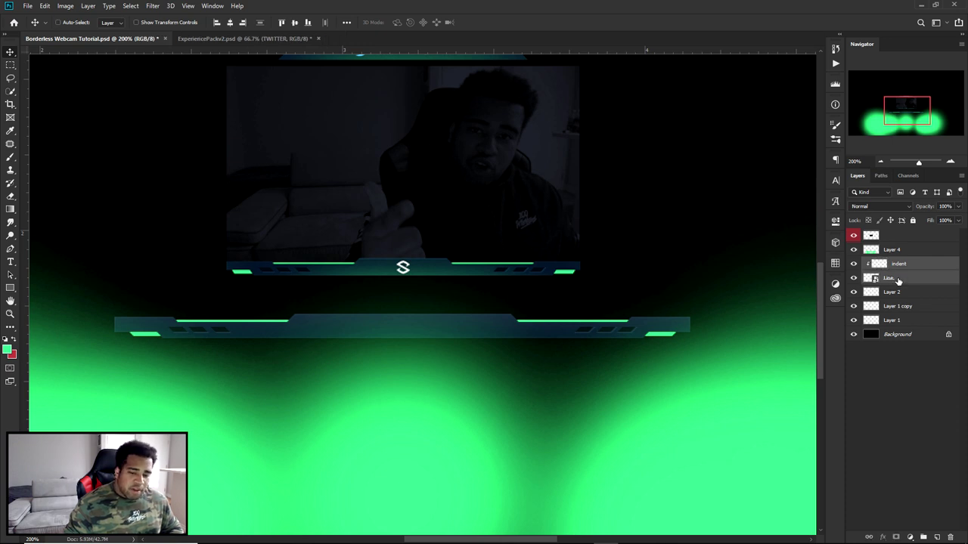
right_click(897, 281)
click(804, 220)
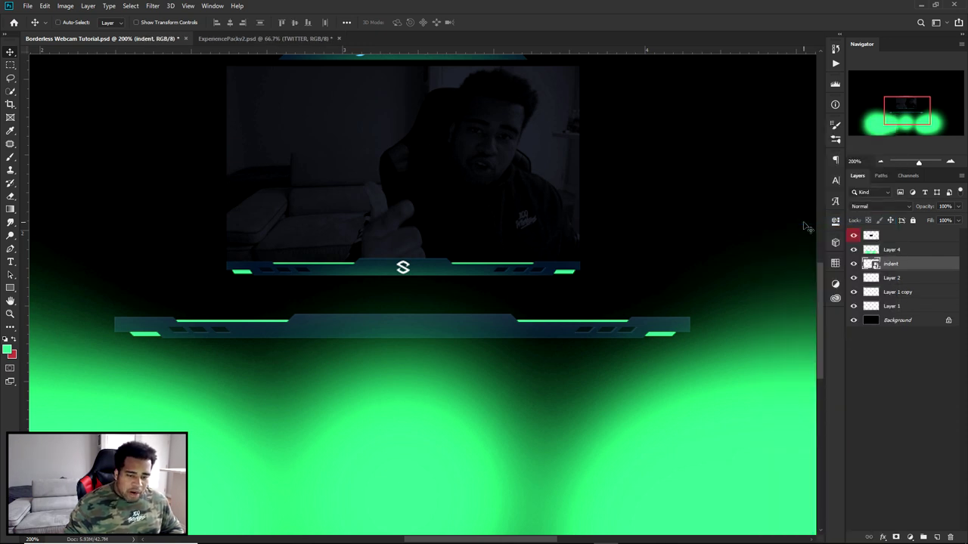
right_click(895, 251)
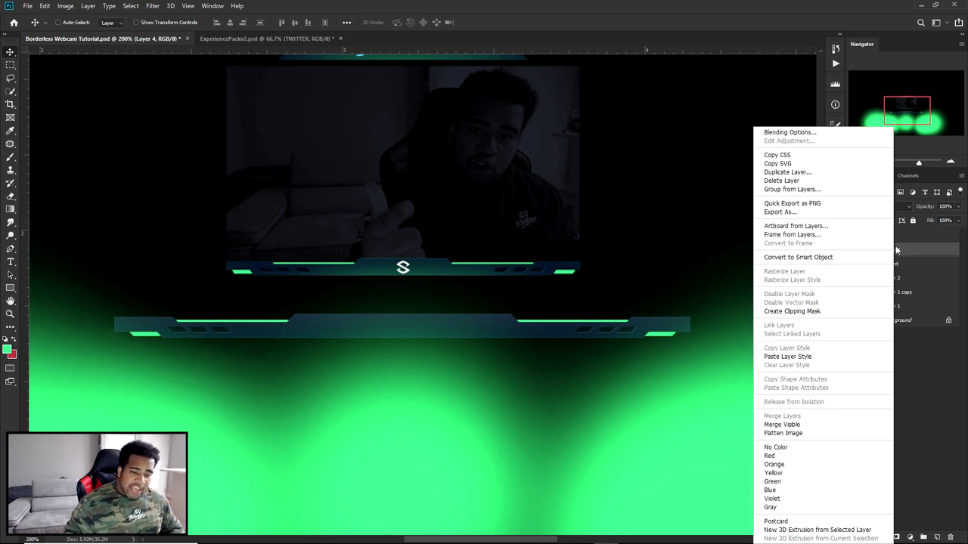
click(801, 311)
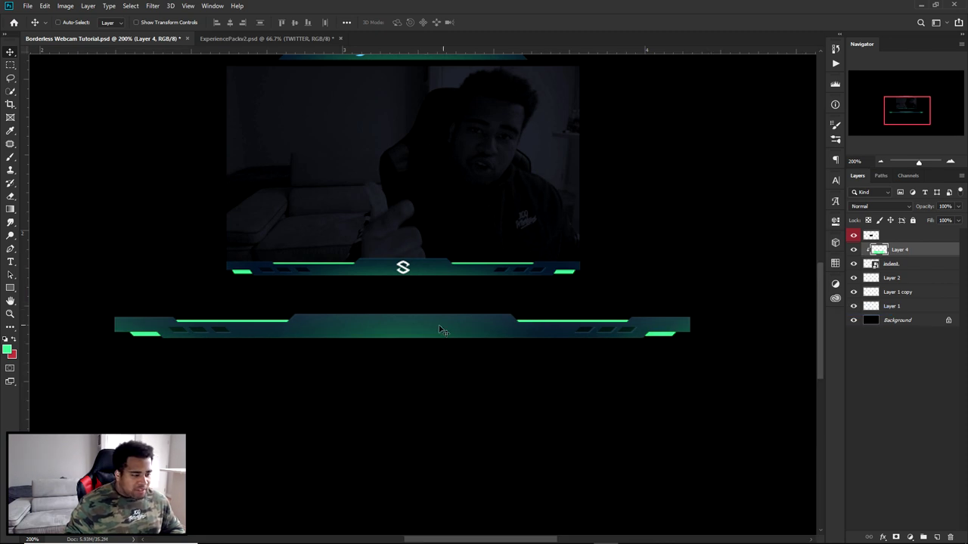
drag(438, 330, 672, 290)
key(e)
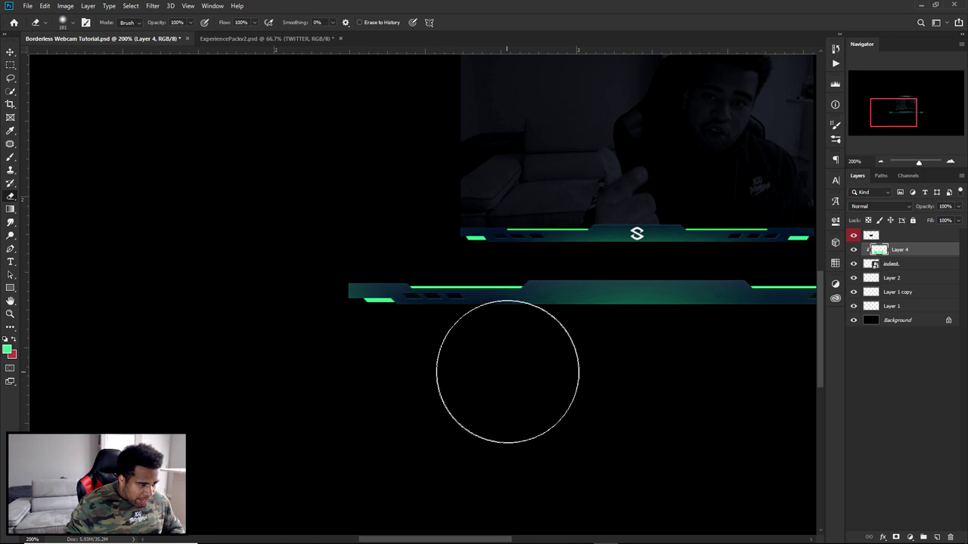
Toggle Layer 2, Layer 1 copy and Layer 1 visibility to inspect the green accent pieces.
scroll(419, 363, right, 6)
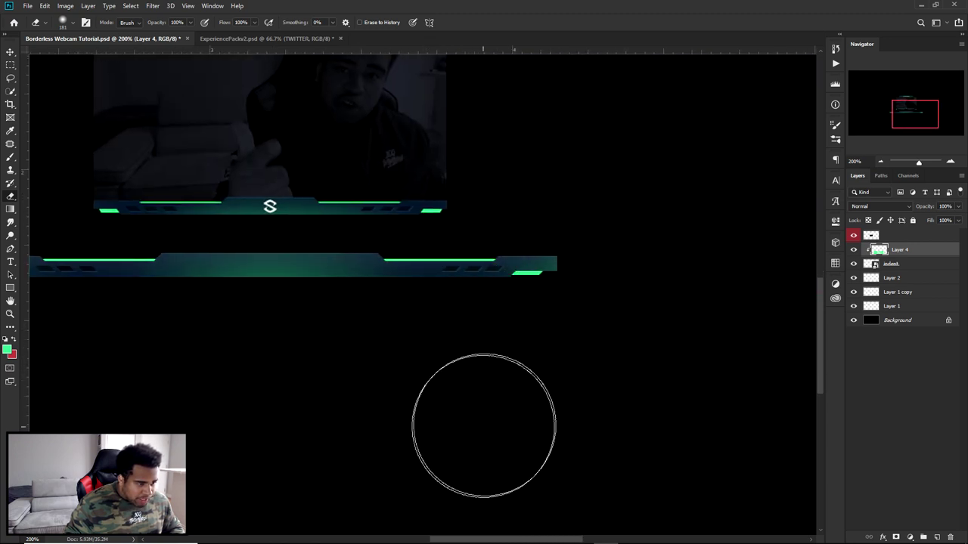
scroll(494, 337, left, 2)
key(v)
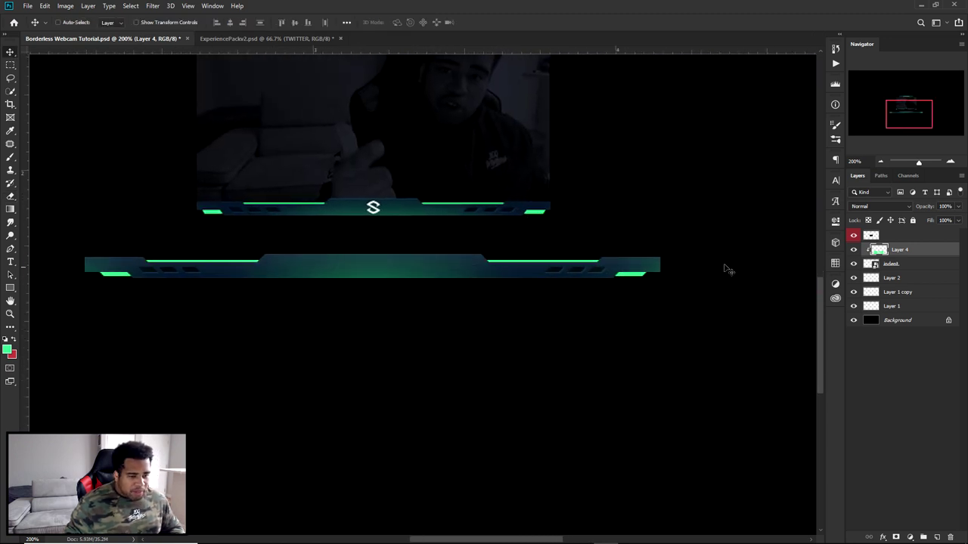
click(854, 278)
click(853, 277)
click(853, 292)
click(853, 292)
click(853, 305)
click(854, 306)
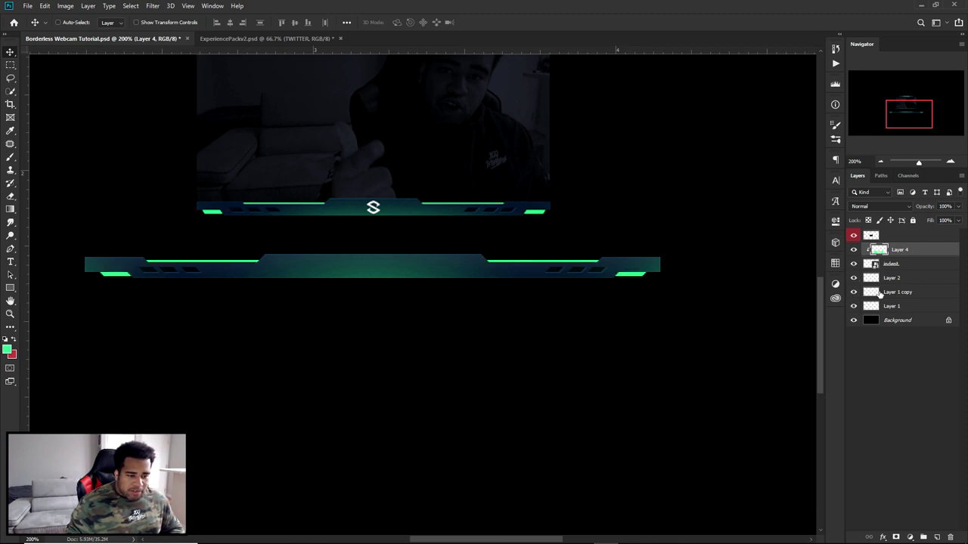
Merge Layer 2 through Layer 1 into one layer named 'Green lines'.
click(906, 278)
shift+click(896, 306)
drag(645, 284, 618, 300)
key(ctrl+z)
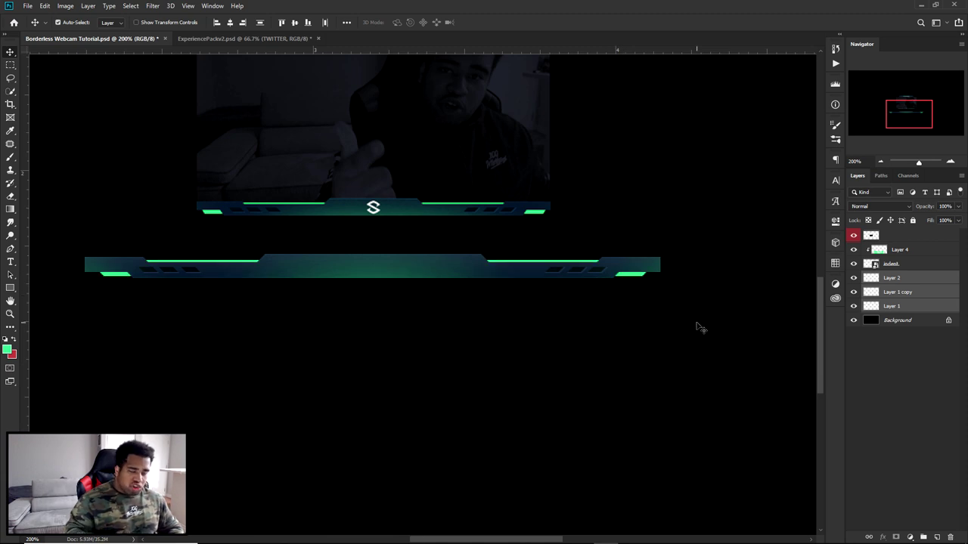
key(ctrl+e)
double_click(892, 278)
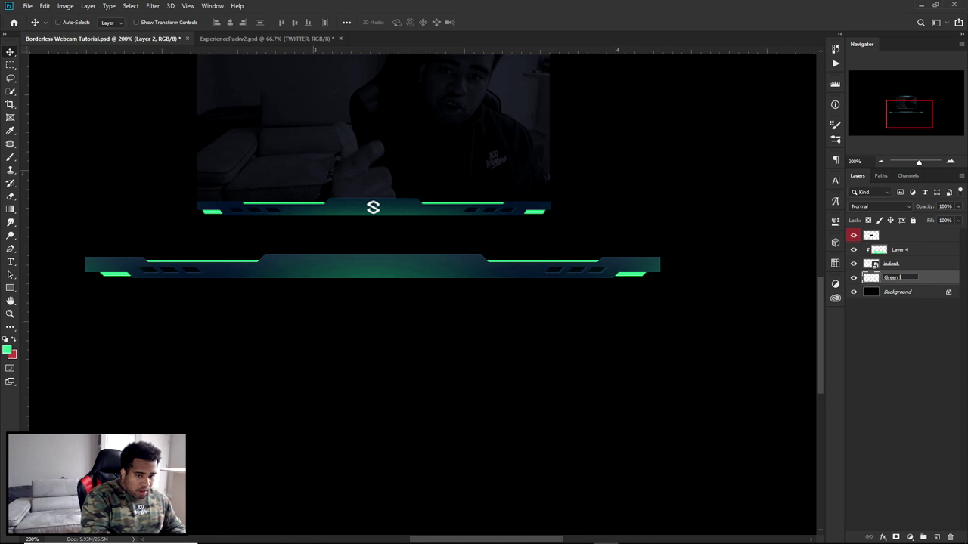
text(Green lines)
key(Return)
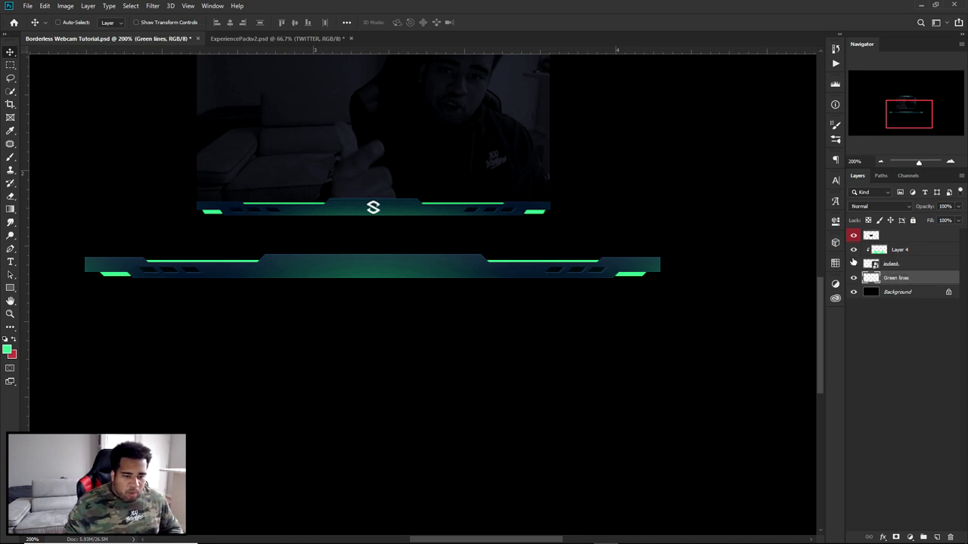
Group Layer 4, indent and Green lines into a group named 'Main box'.
shift+click(900, 250)
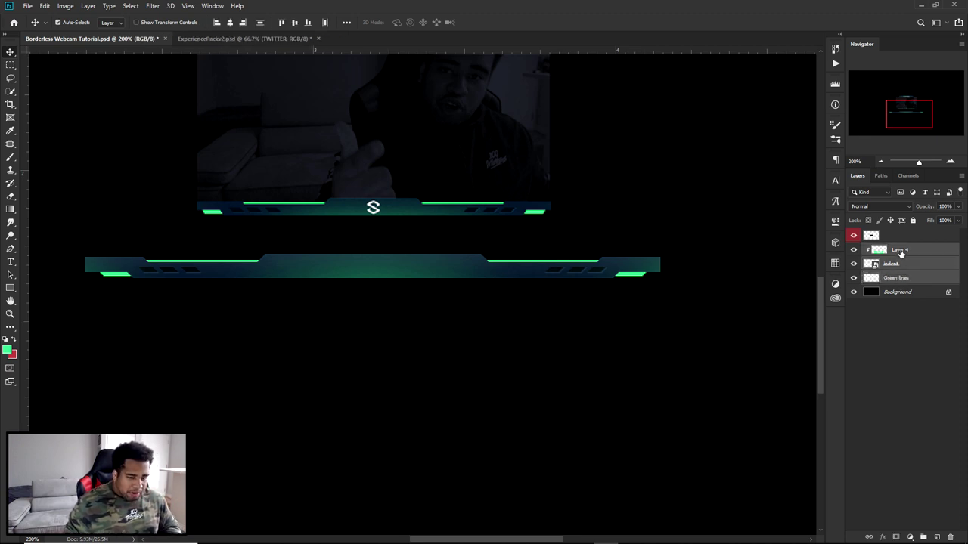
key(ctrl+g)
double_click(891, 249)
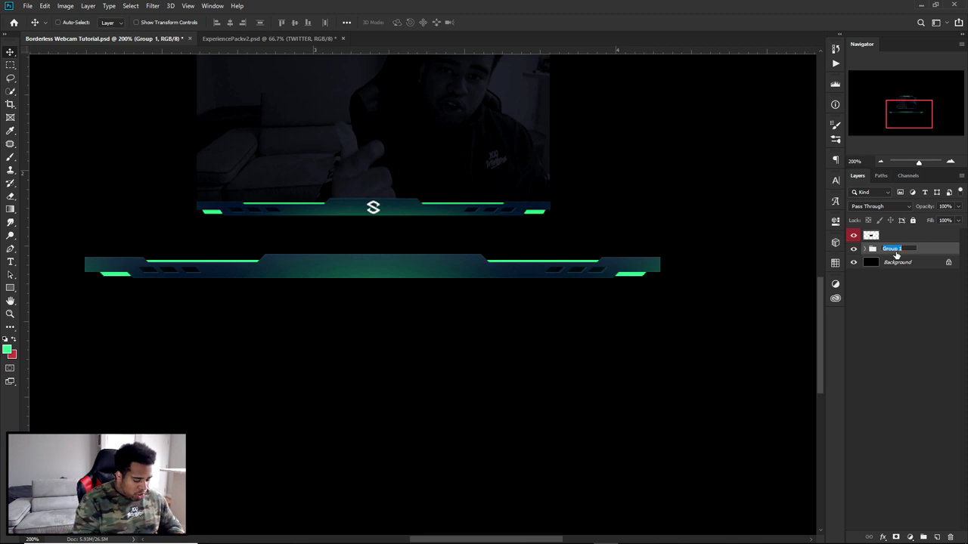
text(Main box)
key(Return)
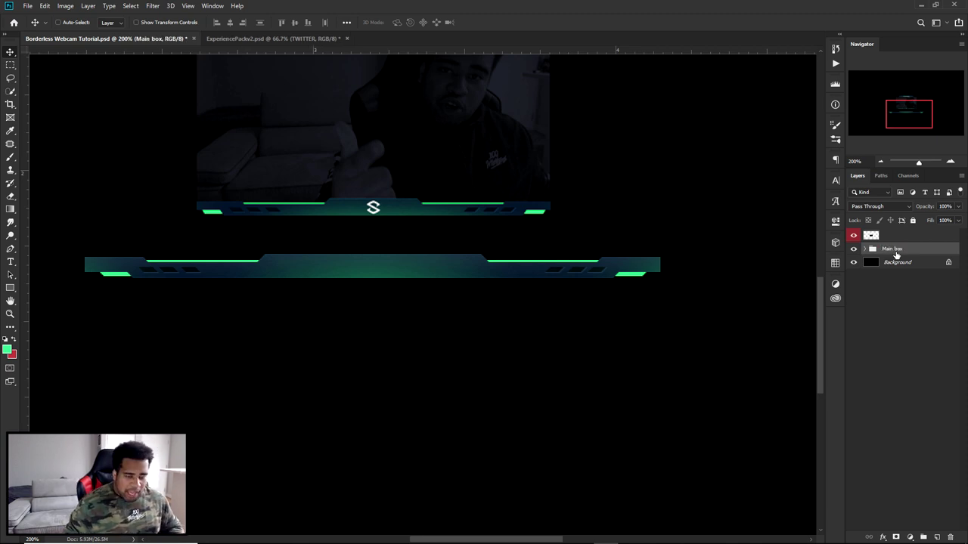
drag(698, 234, 449, 186)
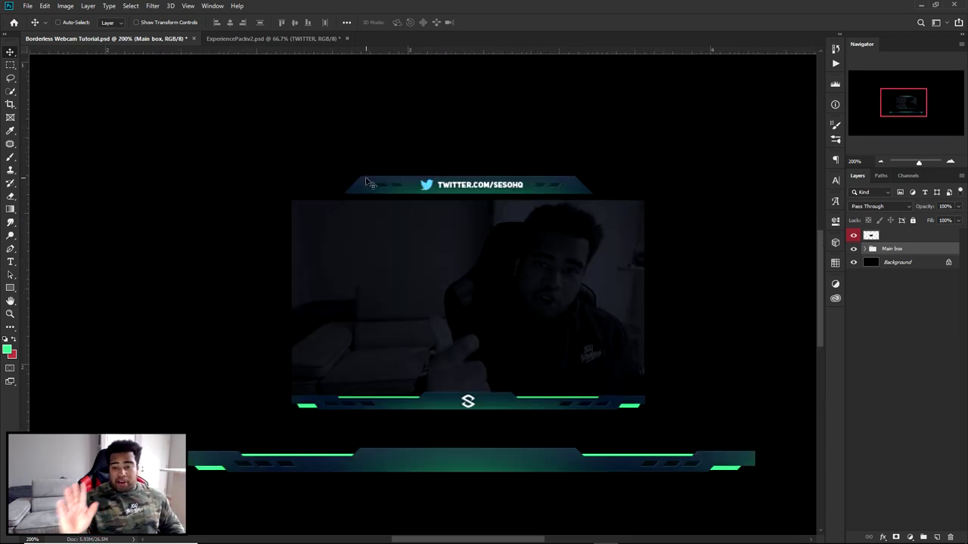
On a new layer, draw a closed pen path for the left half of the top tab.
key(ctrl+semicolon)
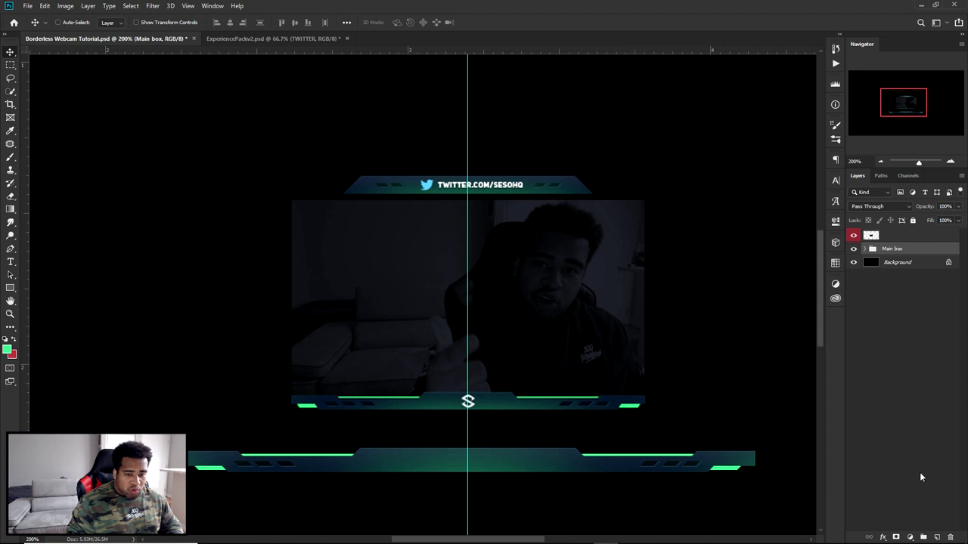
click(937, 538)
key(p)
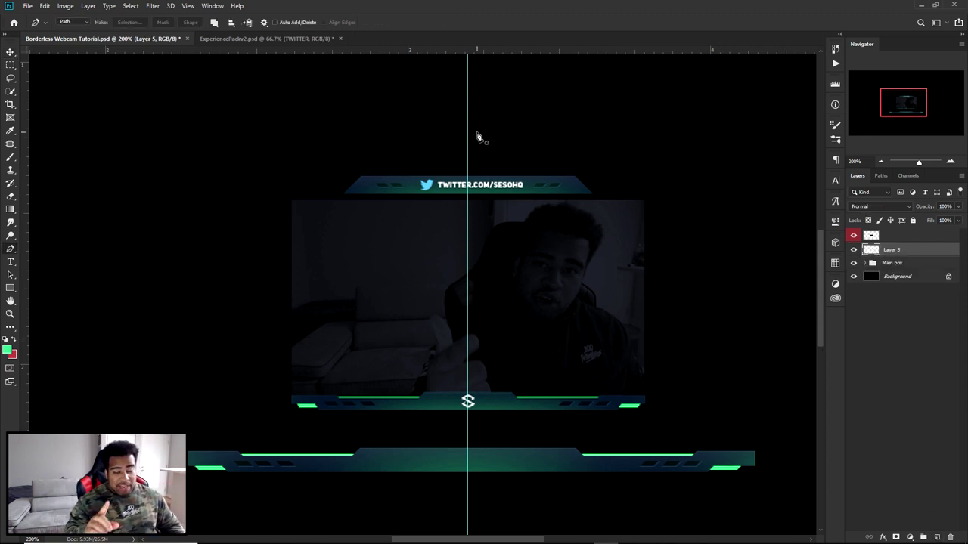
scroll(468, 180, up, 2)
click(467, 172)
click(253, 171)
click(216, 207)
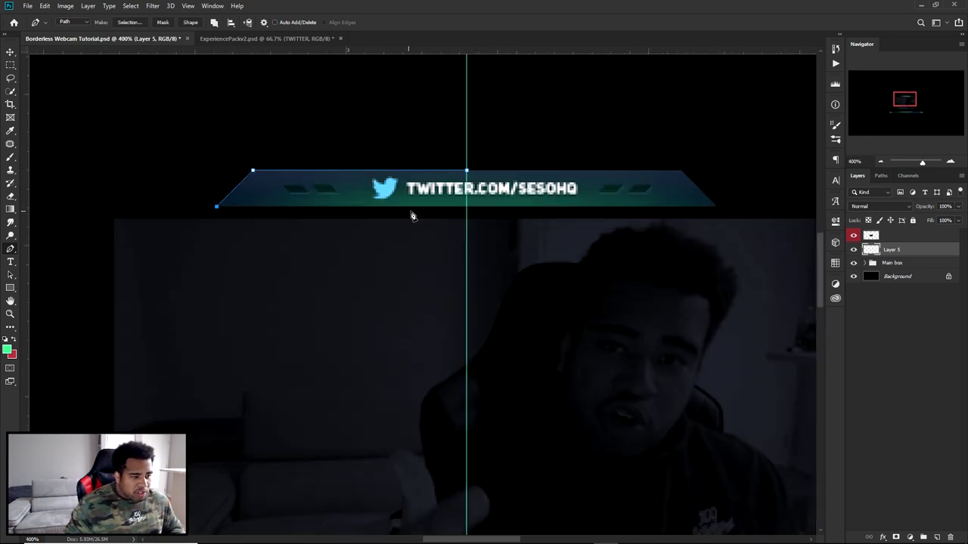
click(467, 206)
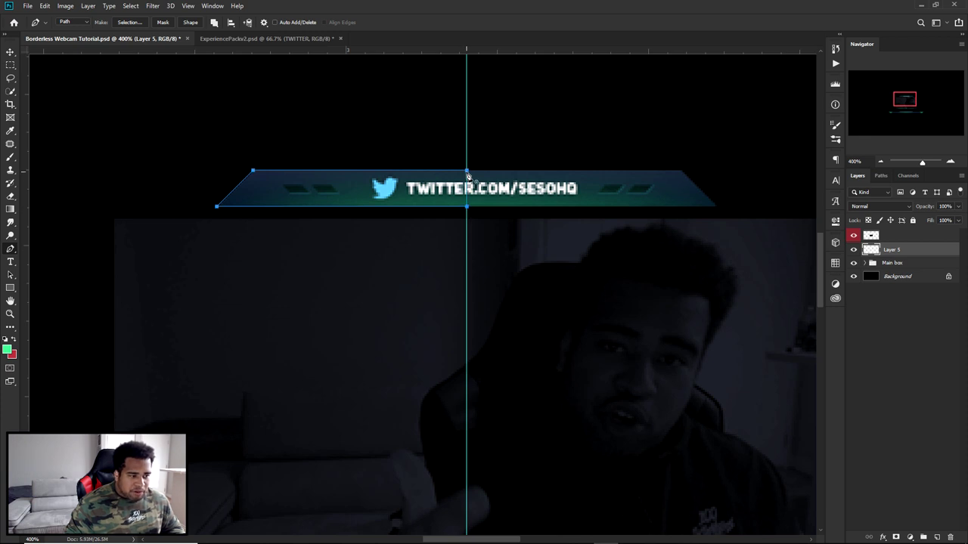
click(467, 172)
Fill the path to form the left tab half, then delete the path outline.
right_click(521, 197)
click(543, 255)
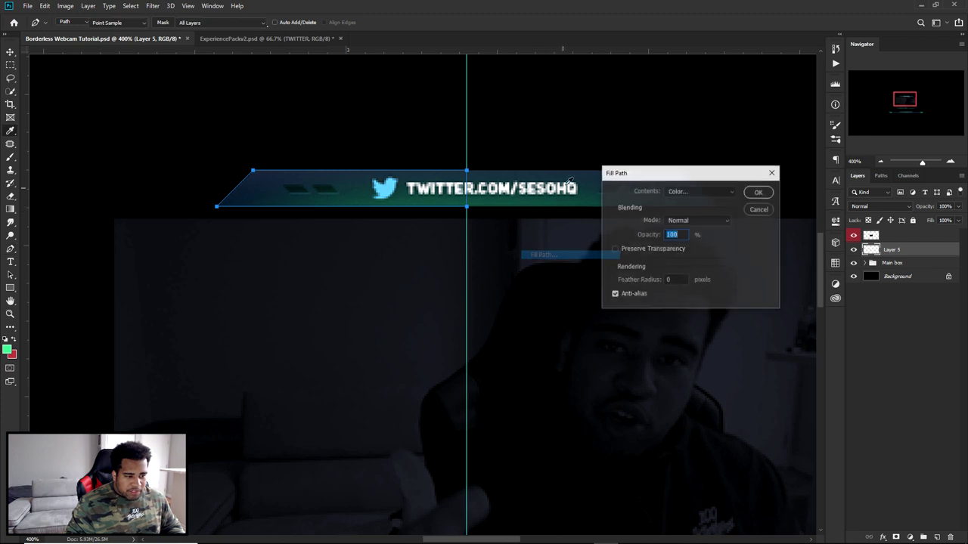
click(758, 191)
right_click(588, 187)
click(601, 200)
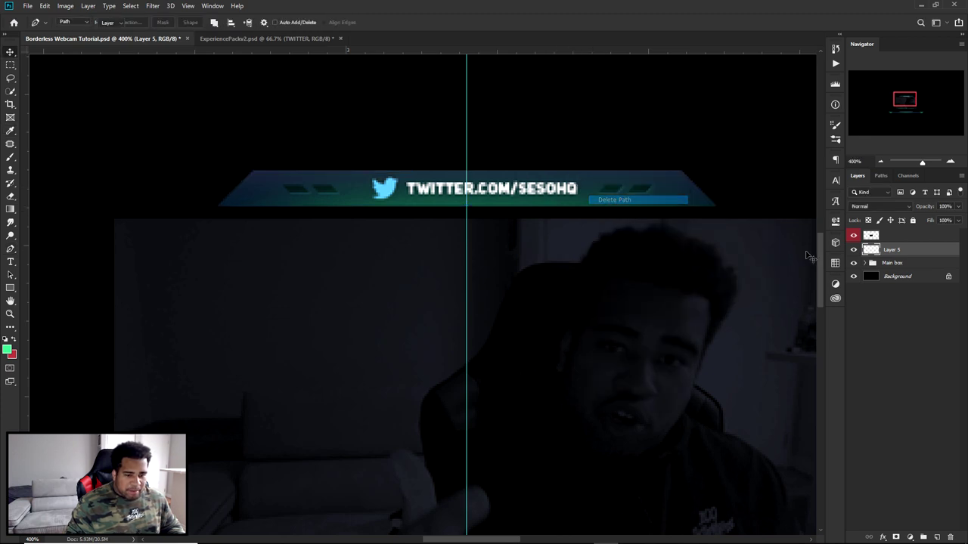
click(854, 236)
key(v)
Duplicate the tab half, flip it horizontally, move it right and merge with Layer 5.
drag(526, 196, 595, 202)
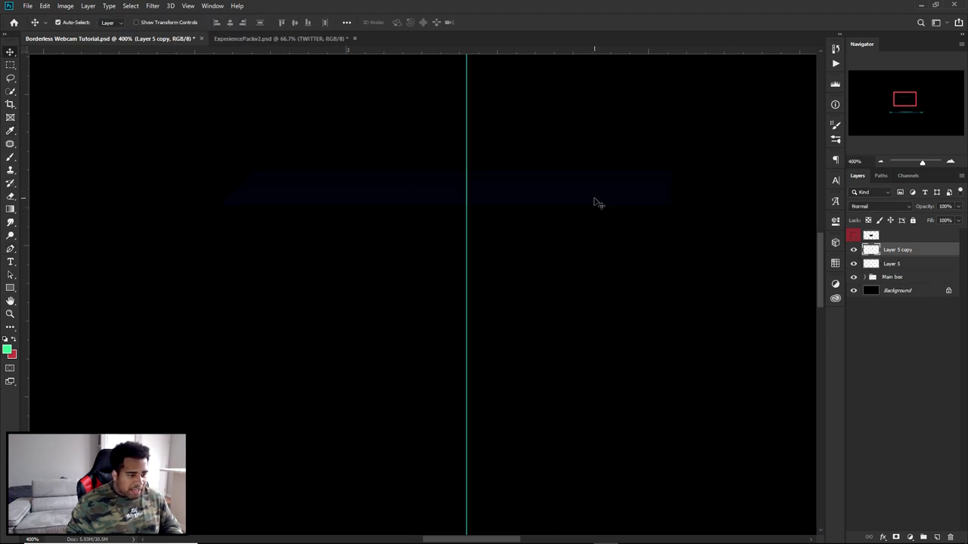
key(ctrl+t)
right_click(596, 199)
click(628, 322)
key(Return)
drag(495, 203, 540, 201)
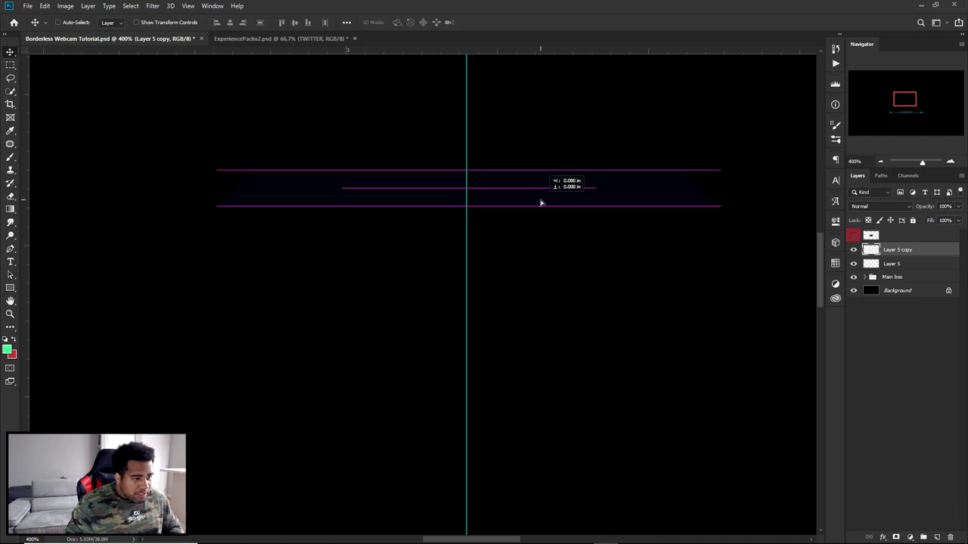
shift+click(893, 264)
key(ctrl+e)
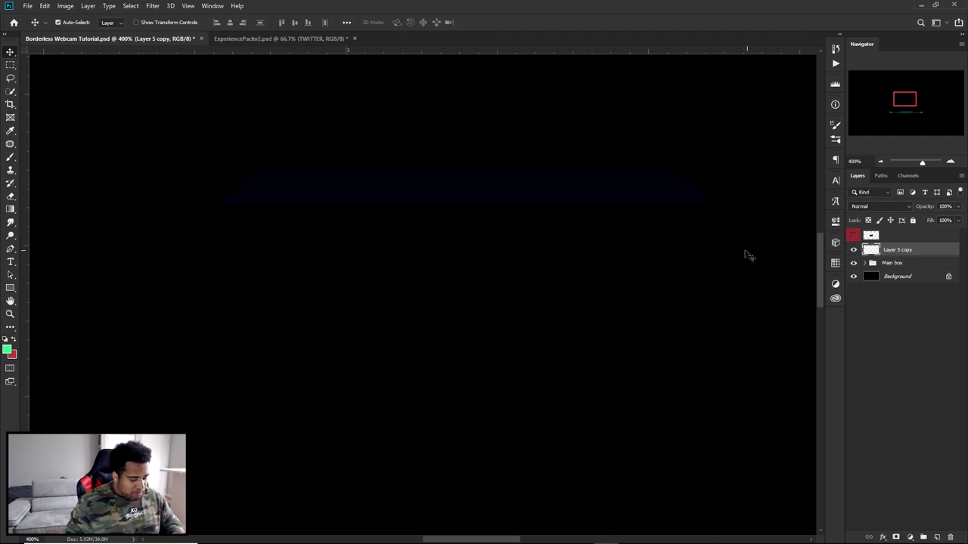
Raise Hue/Saturation lightness to make the tab grey and move the navy bar above the green lines.
key(ctrl+u)
drag(652, 259, 704, 259)
click(764, 158)
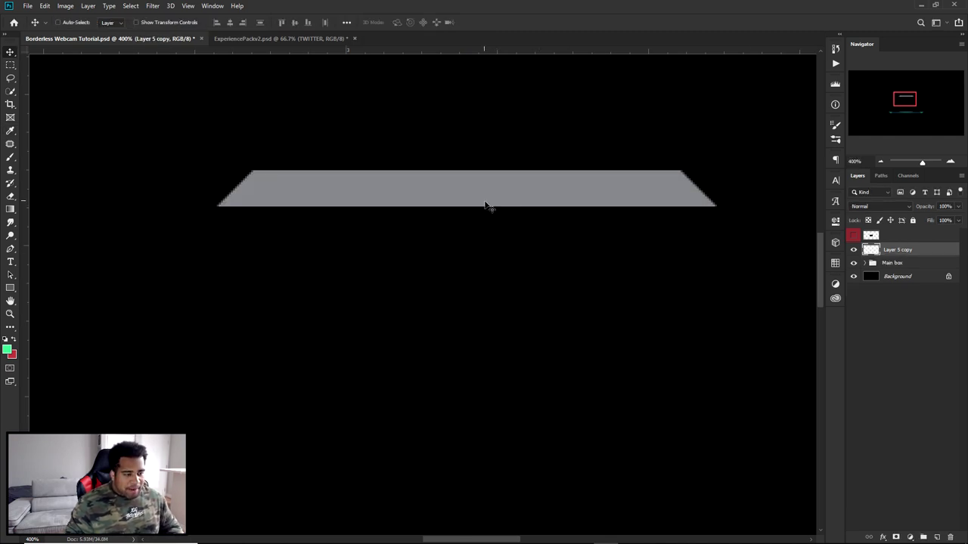
scroll(489, 205, down, 4)
drag(656, 378, 663, 235)
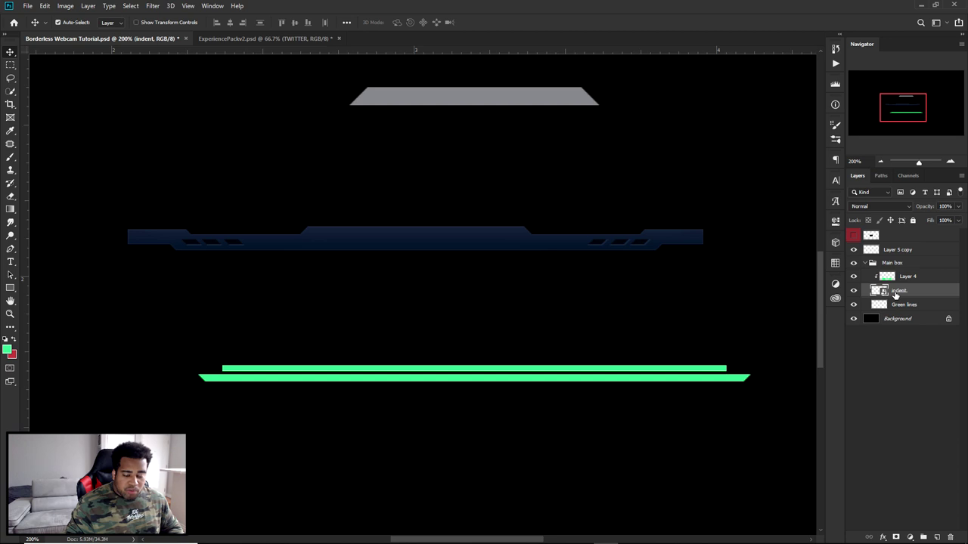
Undo the bar move and bring the indent smart object's dashes onto the grey top tab.
key(ctrl+z)
double_click(883, 291)
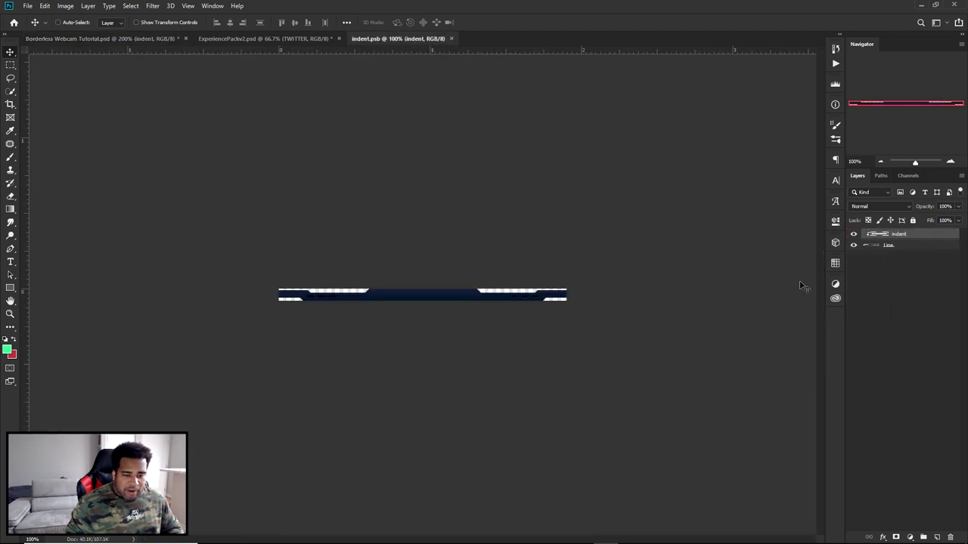
key(ctrl+plus)
key(ctrl+plus)
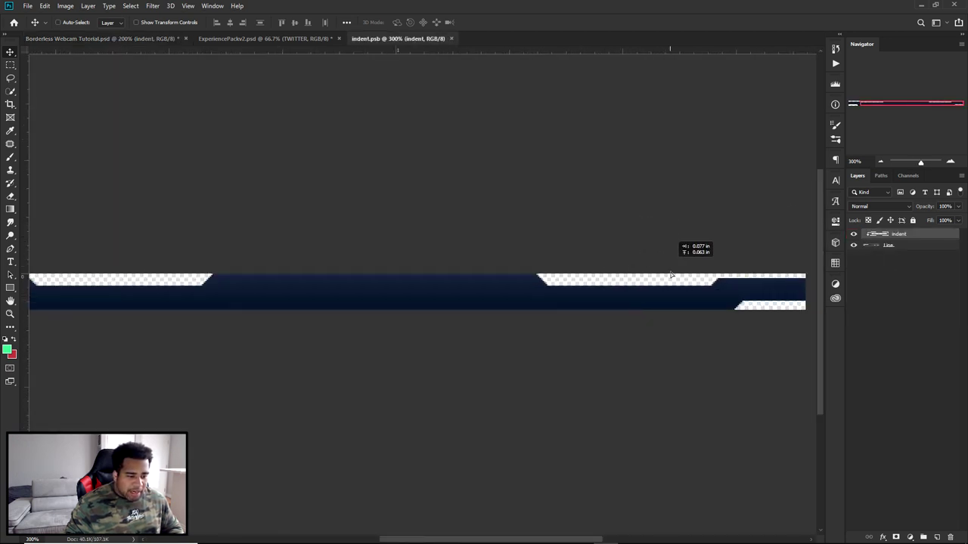
drag(709, 304, 161, 39)
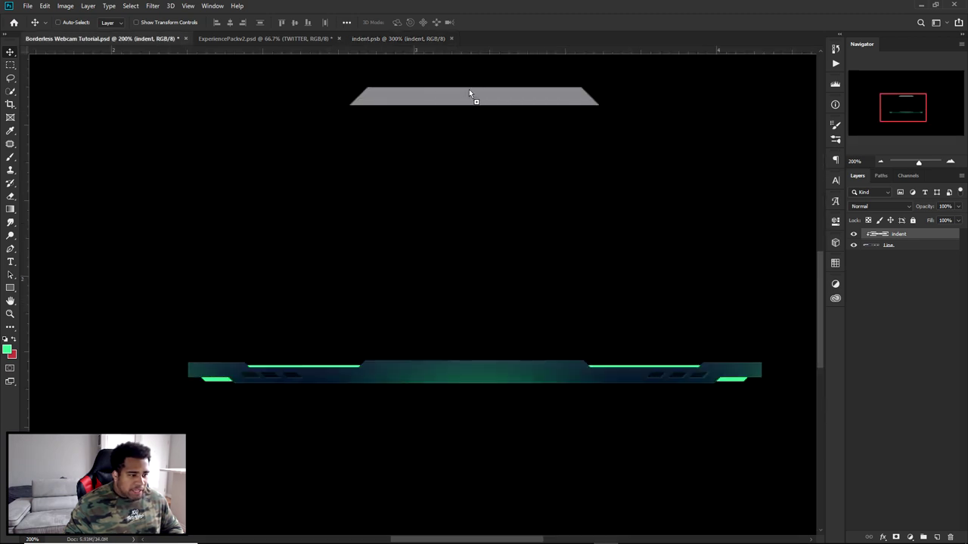
drag(454, 92, 509, 96)
drag(922, 296, 905, 250)
drag(689, 266, 435, 133)
Cut the left set of dark dashes into their own layer with Layer Via Cut.
key(m)
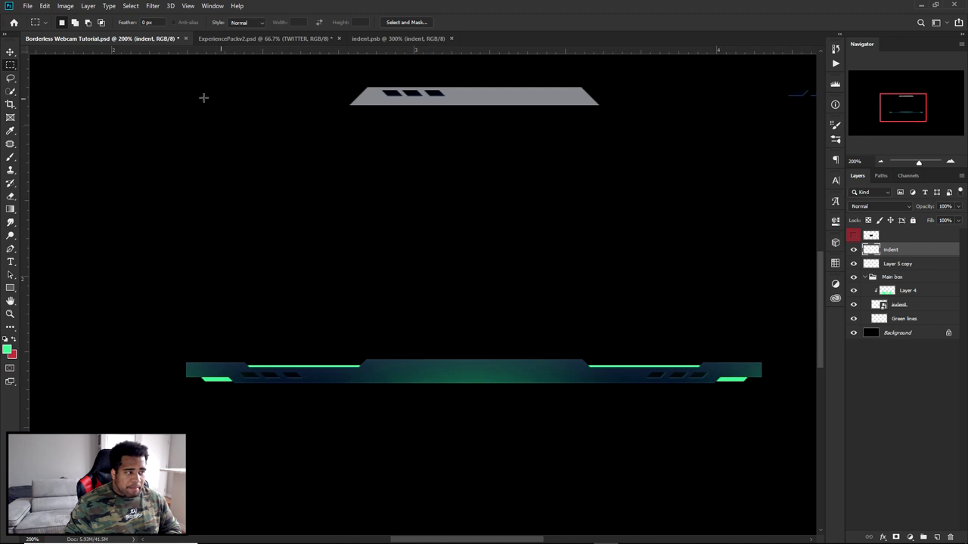
drag(340, 72, 488, 118)
right_click(417, 96)
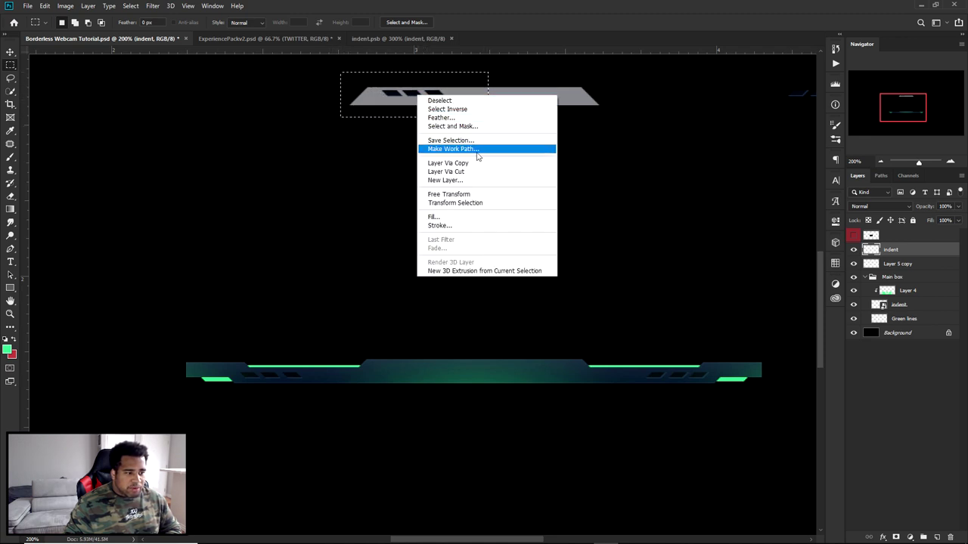
click(448, 172)
Shrink the dashes on Layer 5 with Free Transform.
click(898, 265)
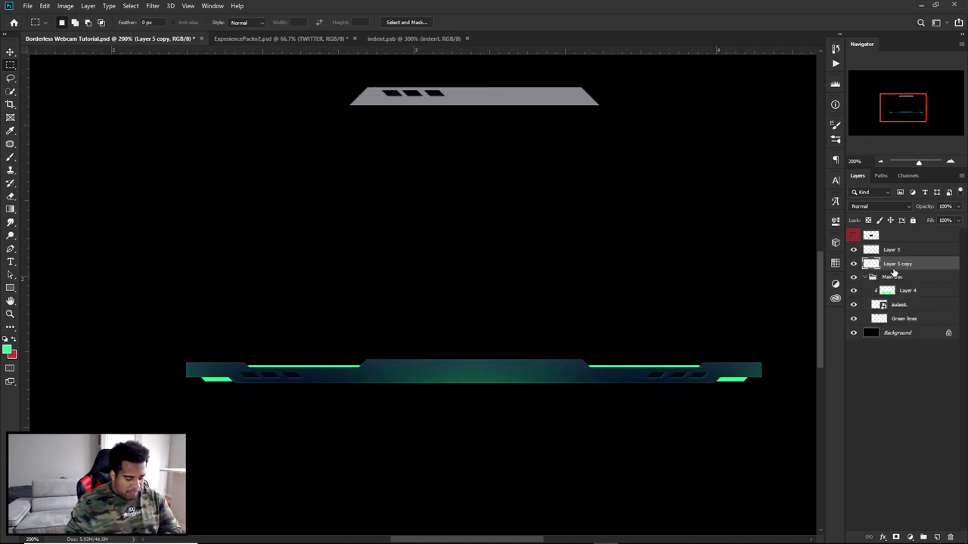
key(ctrl+t)
key(Return)
key(ctrl+t)
key(Return)
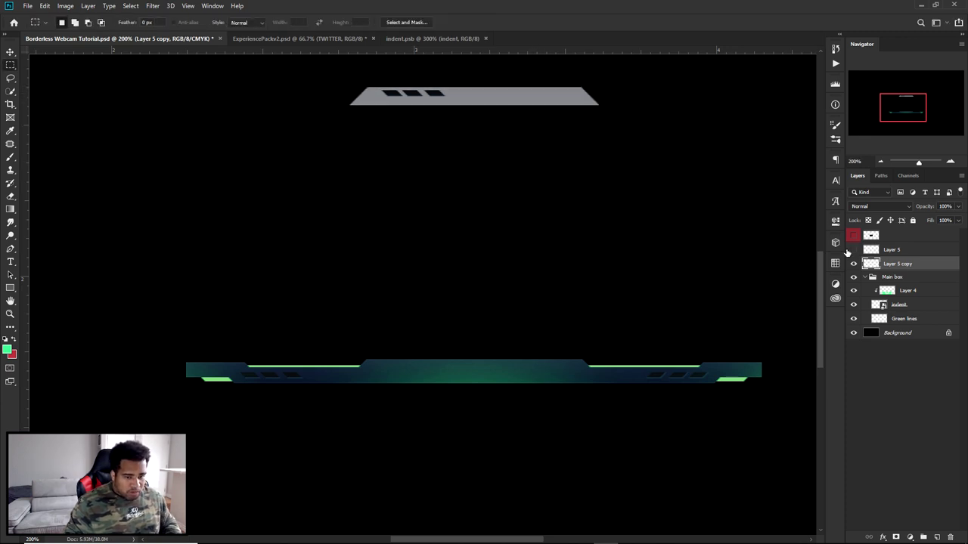
click(892, 250)
key(ctrl+t)
drag(446, 93, 425, 91)
key(Return)
Erase the third dark dash, leaving a pair of notches.
scroll(387, 85, up, 2)
key(e)
alt+right_click(514, 141)
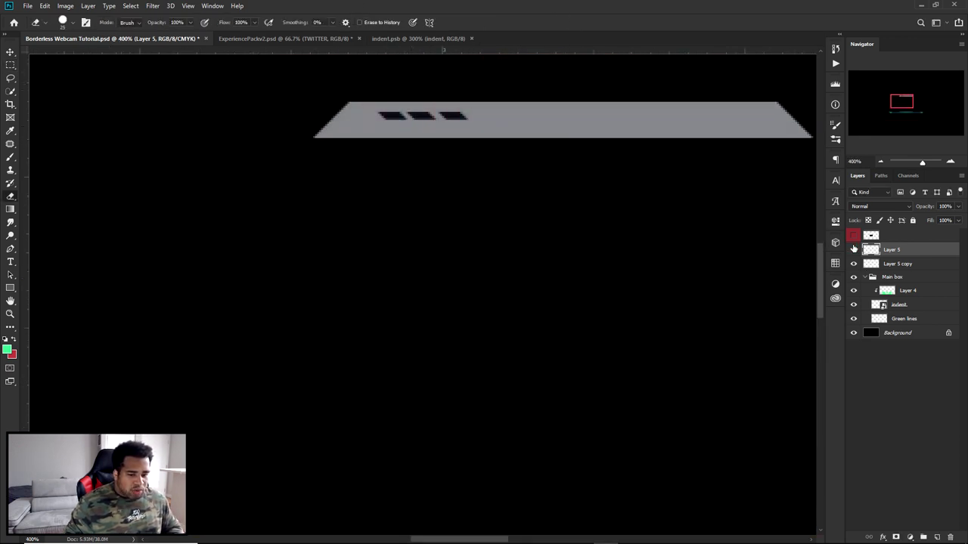
click(854, 236)
click(854, 235)
mouse_move(464, 98)
mouse_down()
mouse_move(465, 119)
mouse_move(409, 125)
mouse_up()
Place a horizontally flipped copy of the notches at the tab's right end.
key(v)
drag(405, 123, 739, 125)
key(ctrl+t)
right_click(740, 124)
click(780, 258)
key(Return)
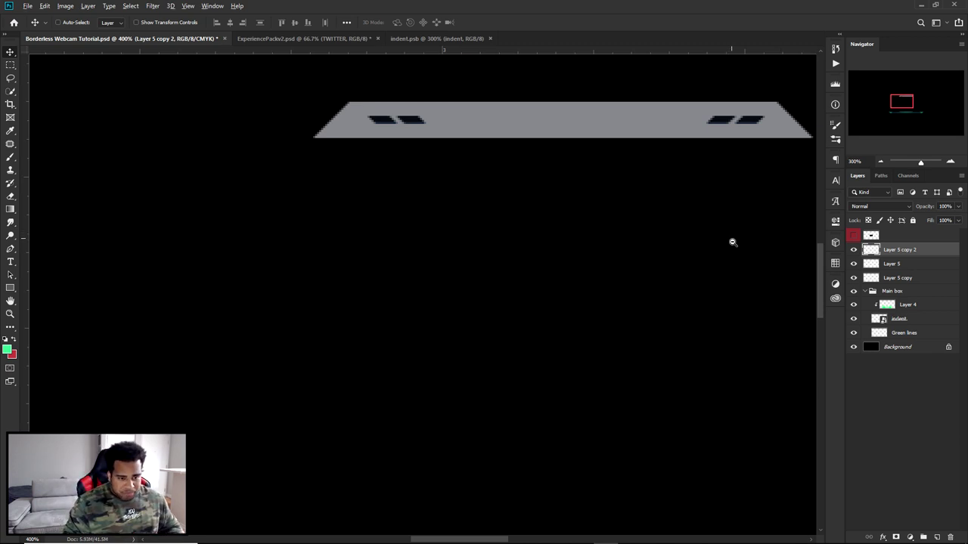
Collapse the Main box group and briefly check the webcam frame reference layer.
scroll(731, 234, down, 1)
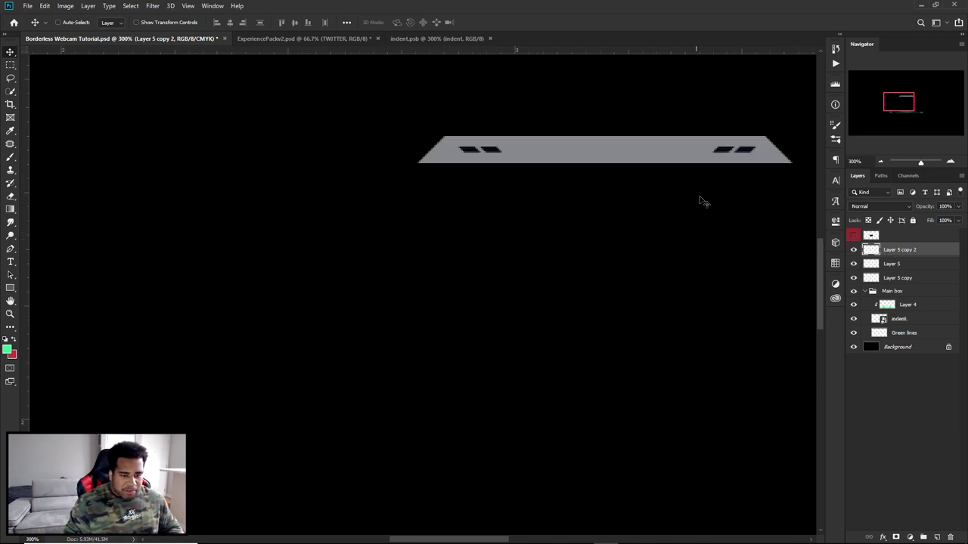
click(865, 292)
scroll(725, 274, down, 4)
mouse_move(532, 209)
mouse_down()
mouse_move(542, 241)
mouse_move(480, 252)
mouse_move(513, 212)
mouse_move(537, 227)
mouse_up()
click(854, 235)
click(900, 235)
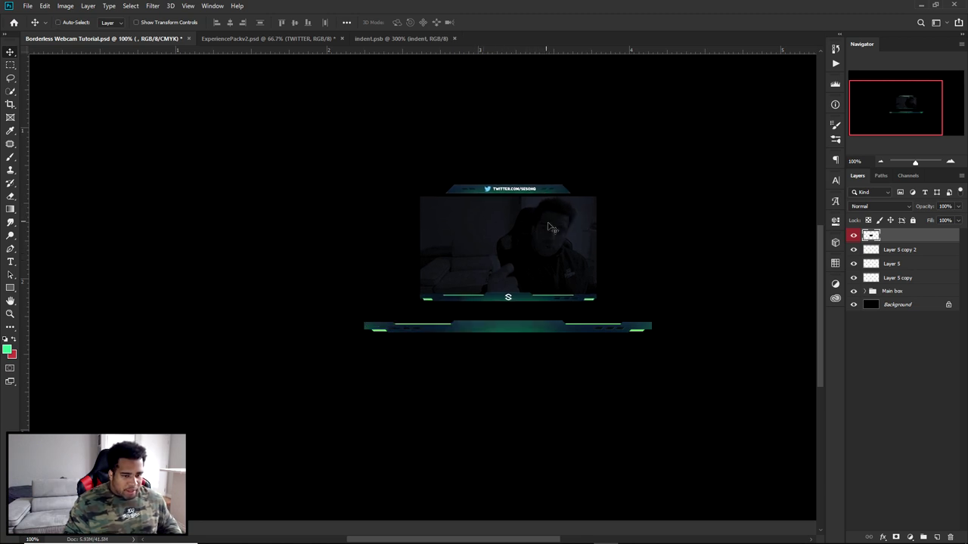
click(854, 235)
Duplicate the Background, shrink it to a box and lighten it +45 to grey.
click(901, 307)
key(ctrl+minus)
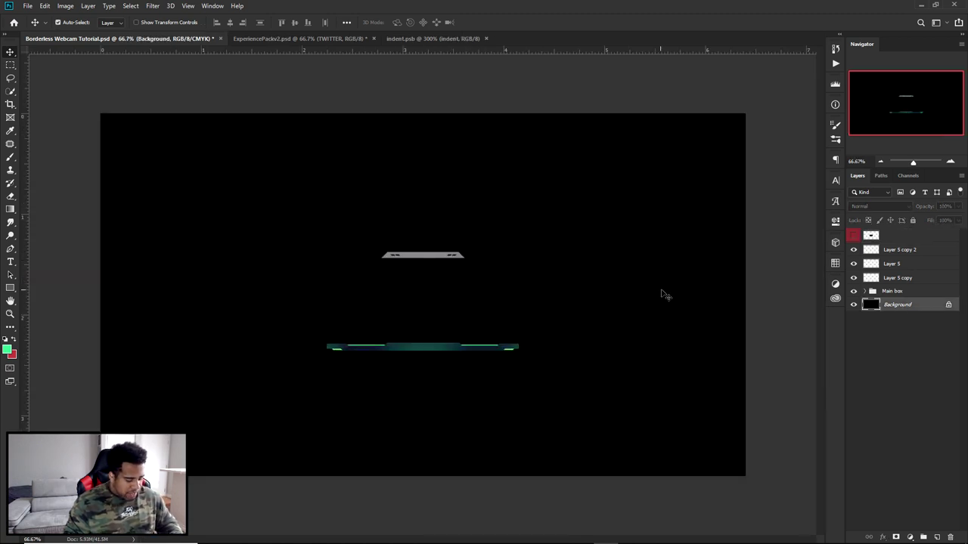
key(ctrl+j)
key(ctrl+t)
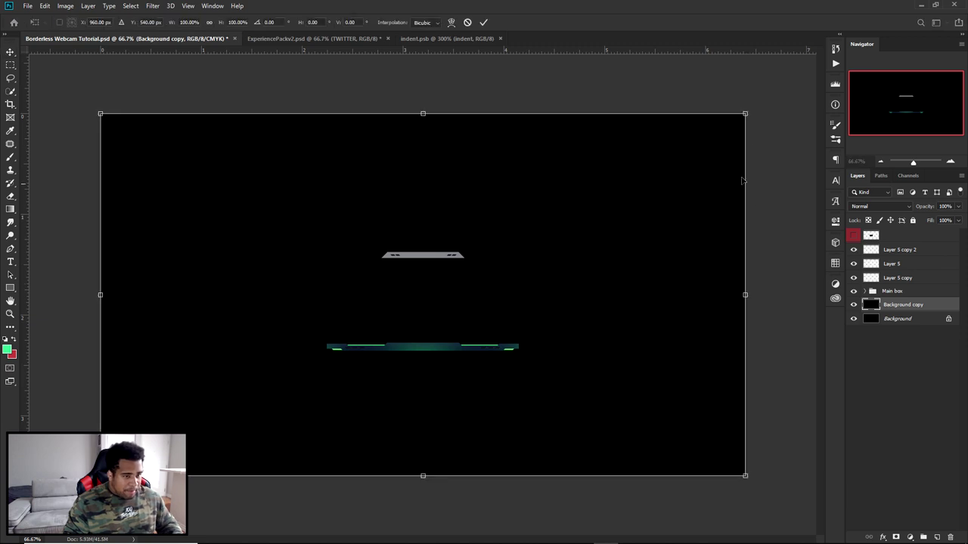
drag(746, 114, 512, 223)
key(Return)
key(ctrl+u)
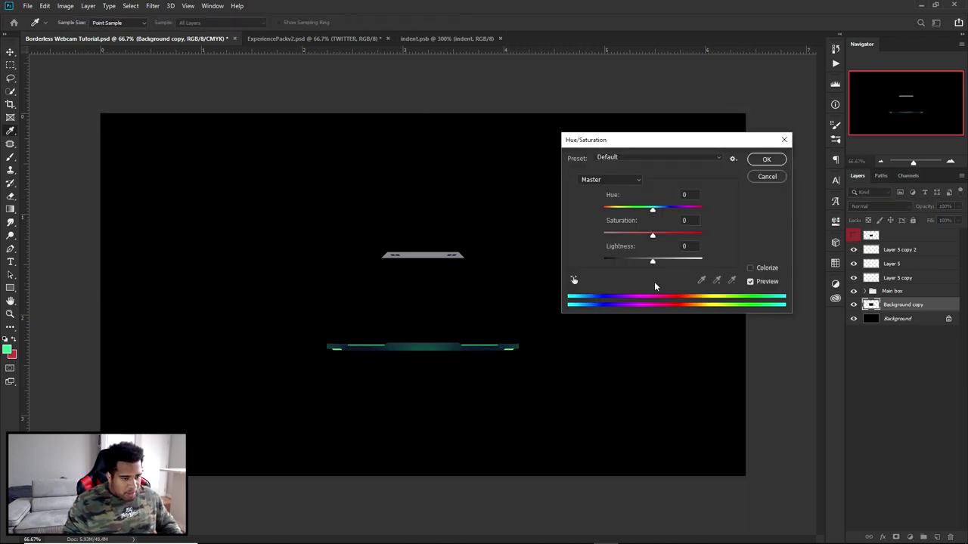
drag(655, 260, 673, 259)
key(Return)
Select the three tab layers and nudge them up onto the grey box's top edge.
key(ctrl+plus)
key(ctrl+plus)
key(ctrl+plus)
drag(547, 330, 641, 364)
key(ctrl+minus)
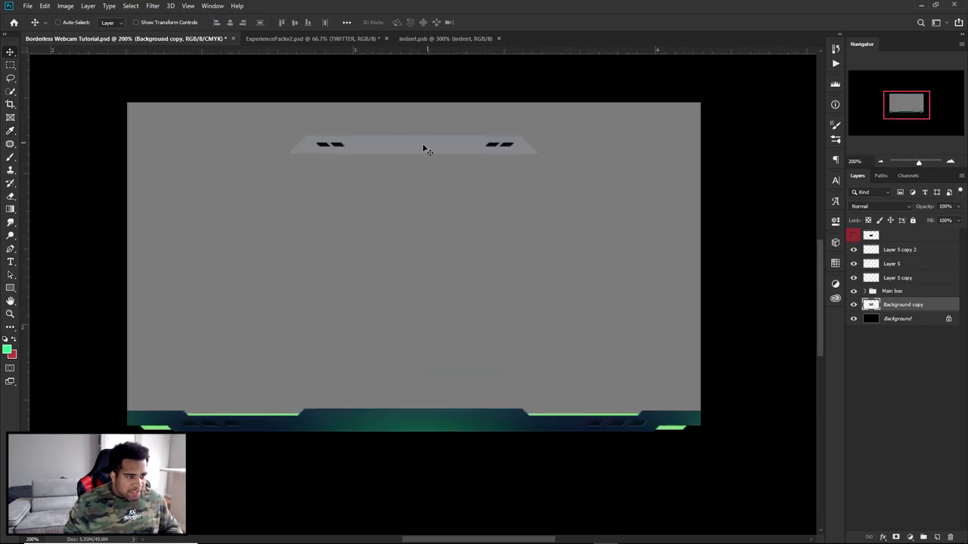
click(896, 250)
shift+click(896, 278)
drag(535, 195, 570, 215)
key(Up)
key(Up)
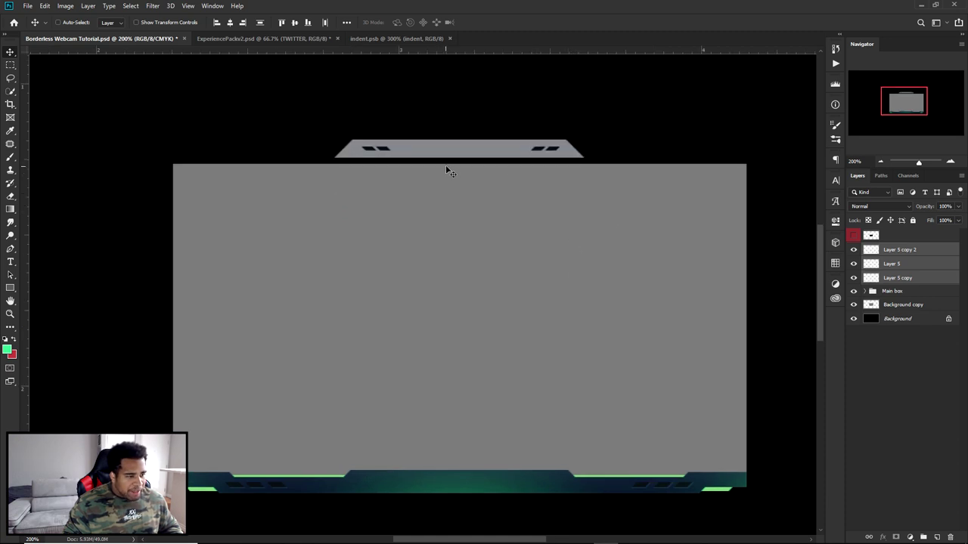
key(ctrl+minus)
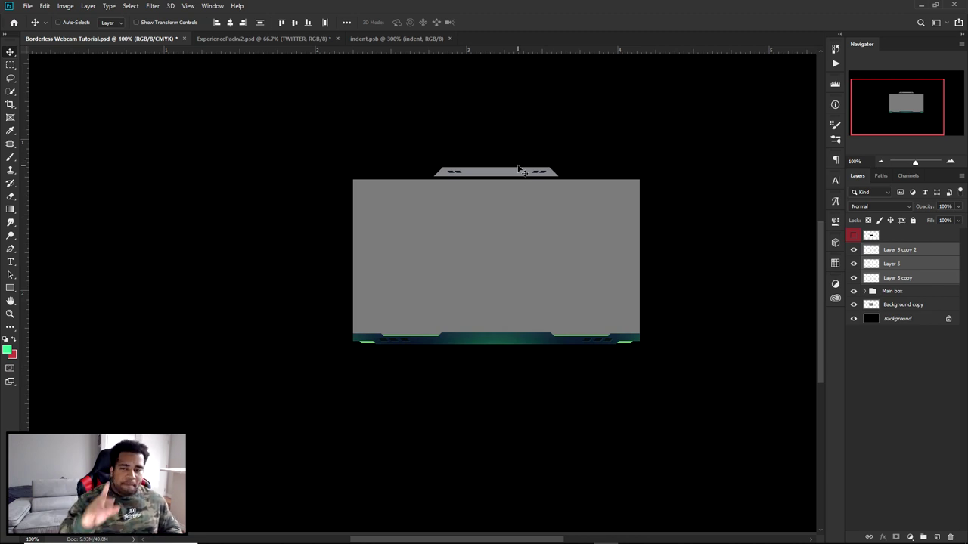
Convert the three selected tab layers into a single smart object.
right_click(889, 253)
click(810, 257)
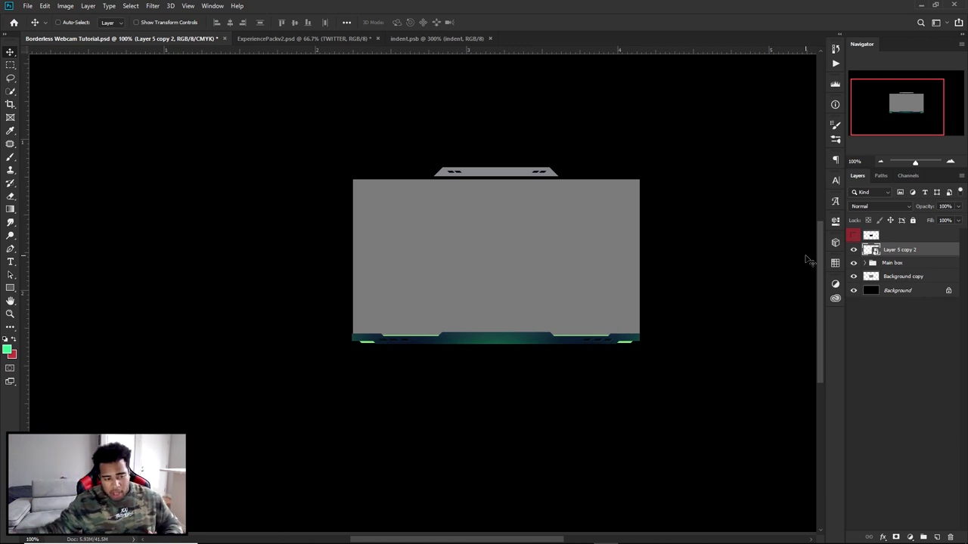
click(29, 6)
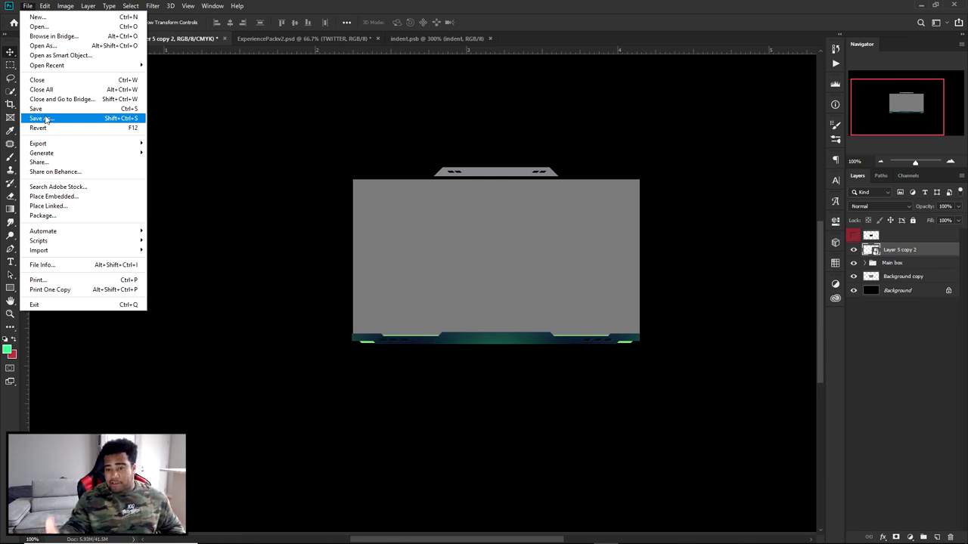
click(858, 259)
Compare the top tab's visibility, then hide the grey Background copy placeholder box.
click(853, 250)
click(853, 252)
click(853, 251)
click(853, 251)
click(853, 251)
click(853, 251)
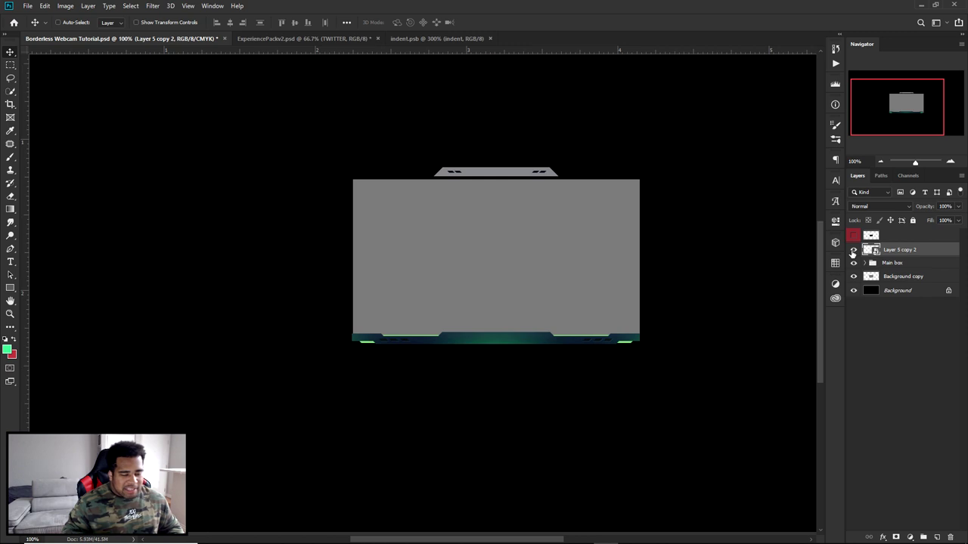
click(603, 254)
click(853, 276)
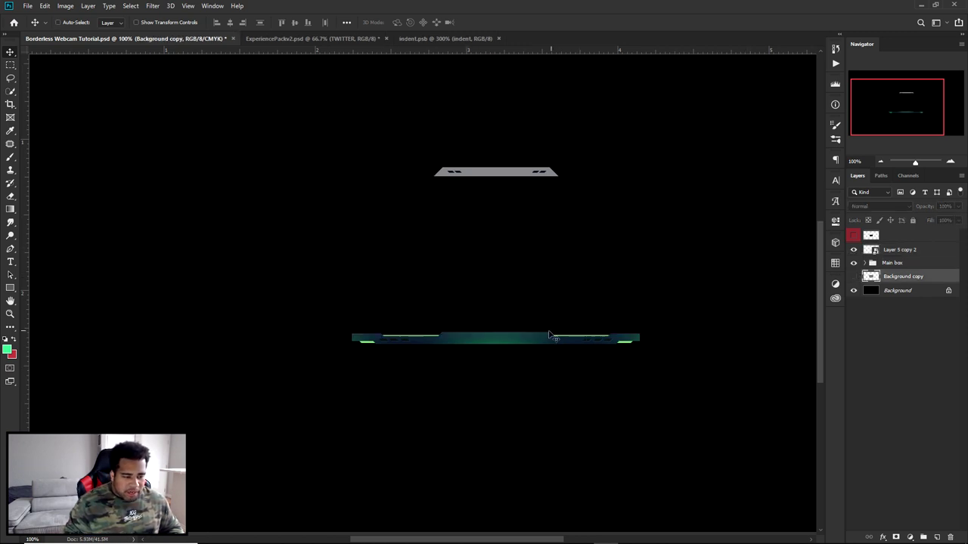
Toggle Layer 4's navy gradient and Green lines visibility, then collapse the Main box group.
click(509, 340)
drag(509, 341, 575, 259)
key(ctrl+z)
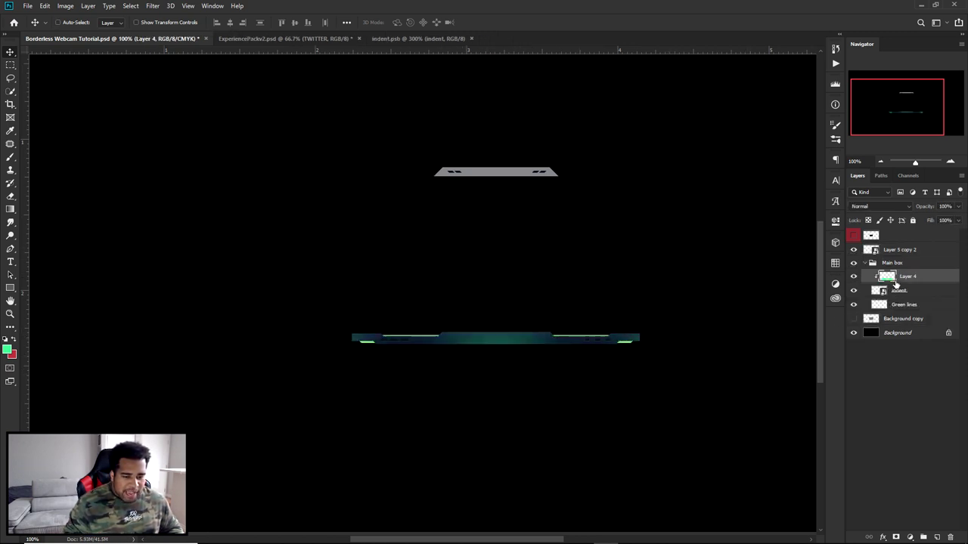
click(853, 277)
click(853, 277)
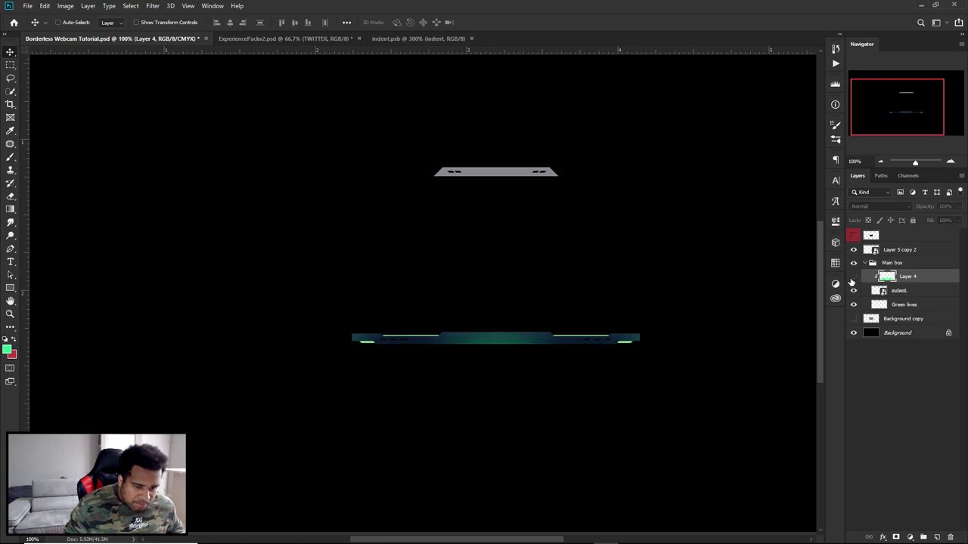
click(853, 277)
click(853, 291)
click(854, 291)
click(854, 303)
click(854, 303)
click(866, 263)
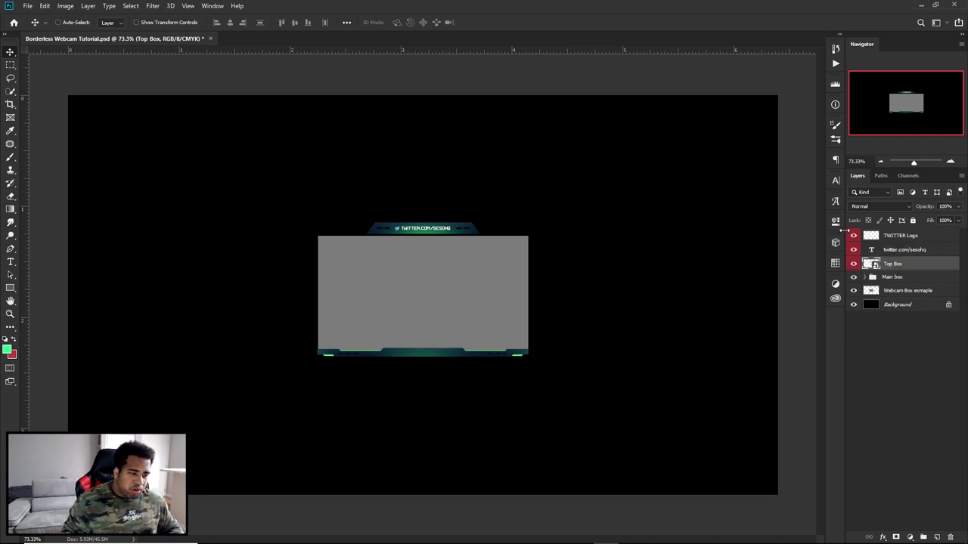
Check the Twitter text and bottom bar group visibility, select the top tab layers, expand Main box.
click(853, 250)
click(852, 249)
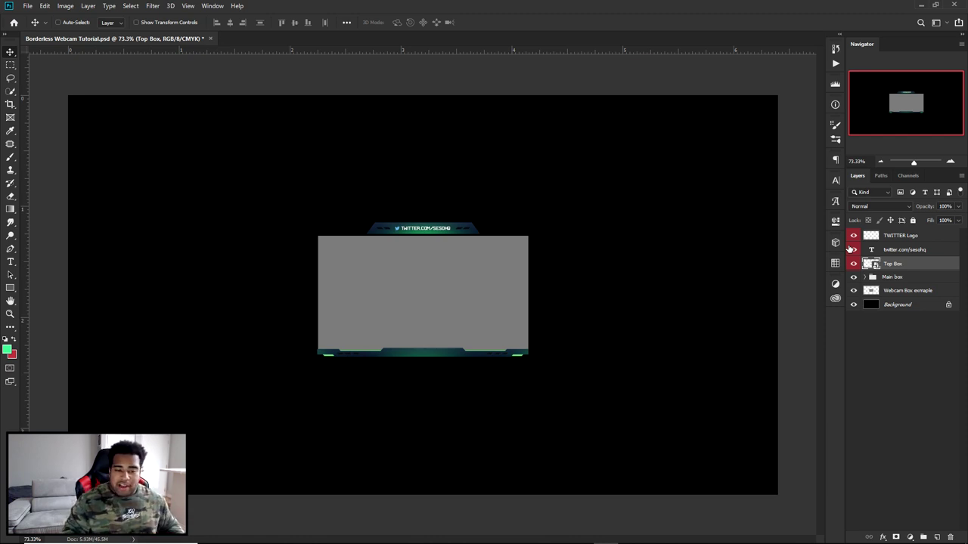
shift+click(887, 238)
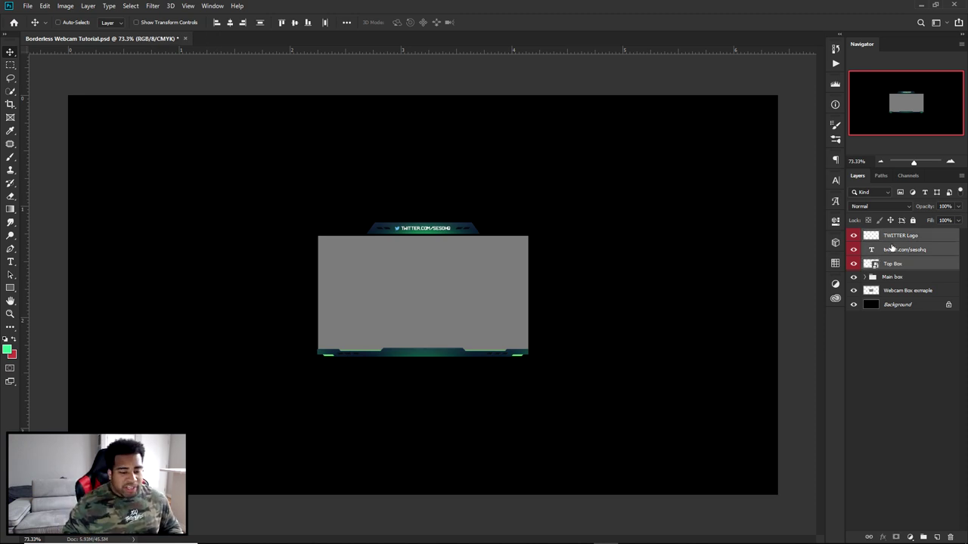
click(853, 278)
click(853, 277)
click(864, 277)
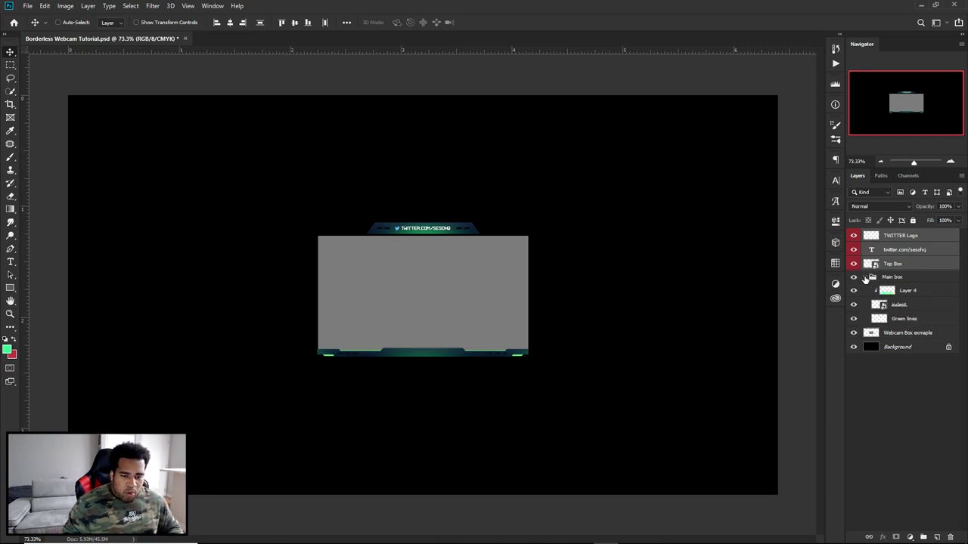
Compare the asdasd bar, Green lines and Layer 4 visibility, then collapse the Main box group.
click(853, 305)
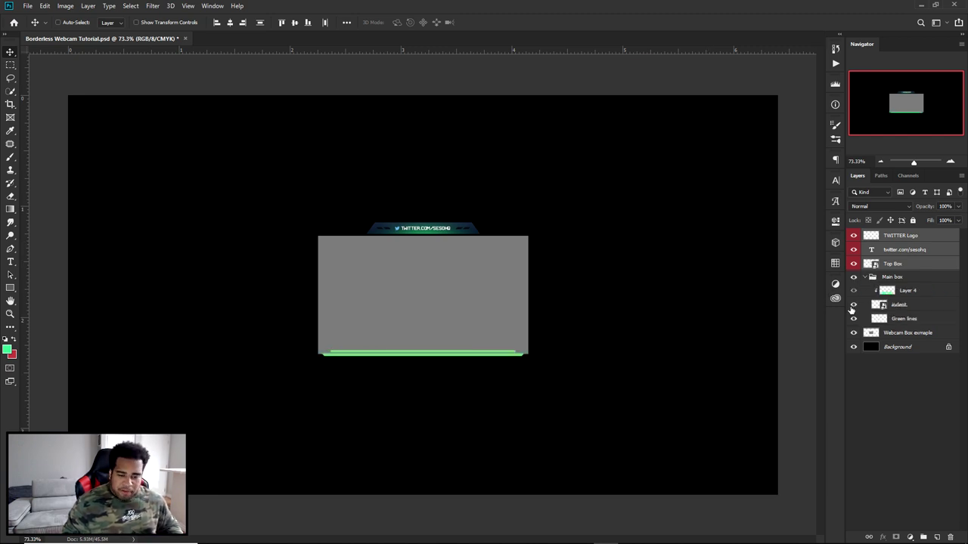
click(853, 305)
click(853, 318)
click(853, 318)
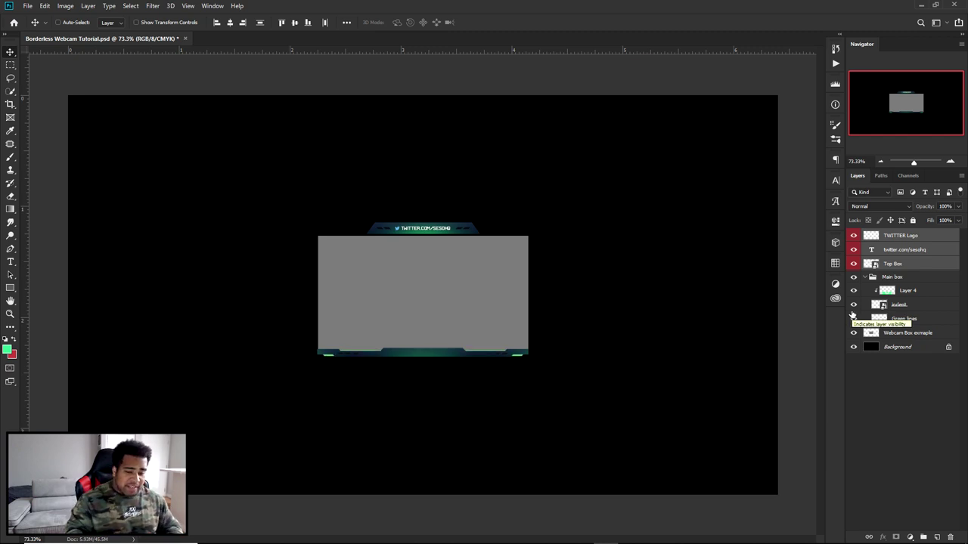
click(862, 294)
click(854, 292)
click(854, 291)
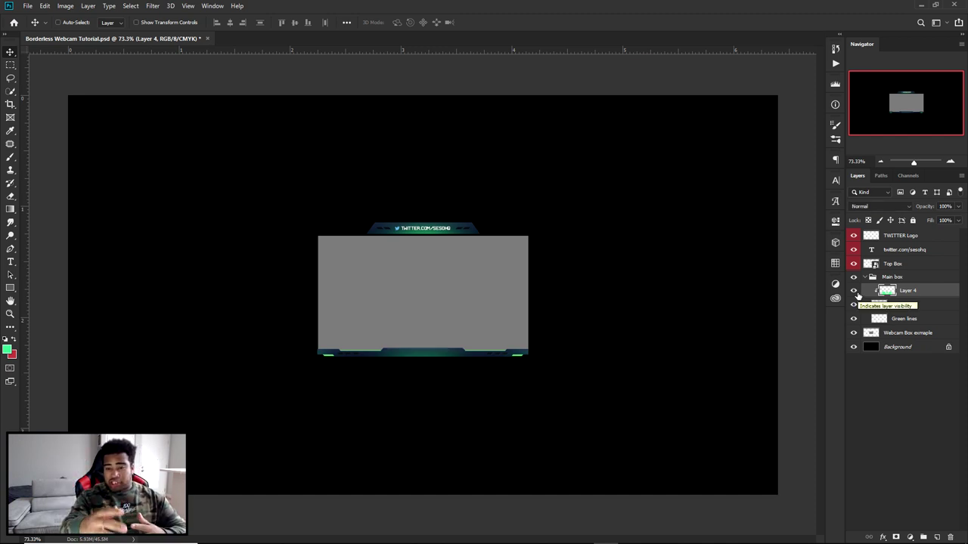
click(866, 277)
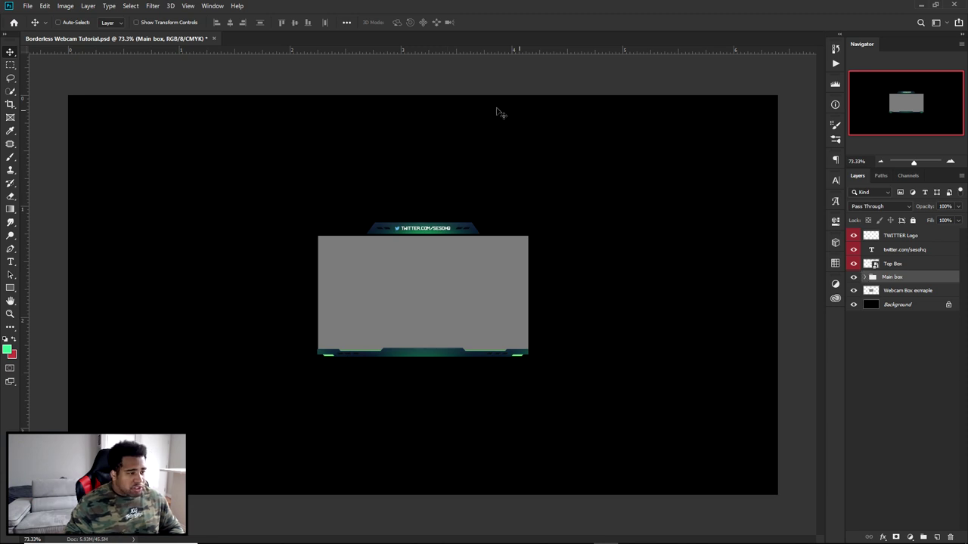
key(c)
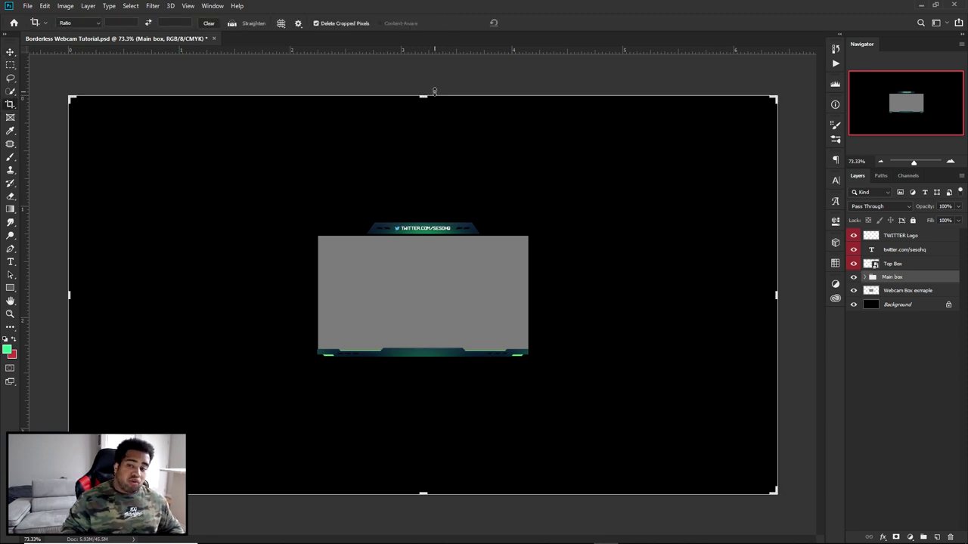
Crop the canvas tightly around the webcam box and its Twitter tab, viewing it at 100%.
drag(425, 96, 424, 158)
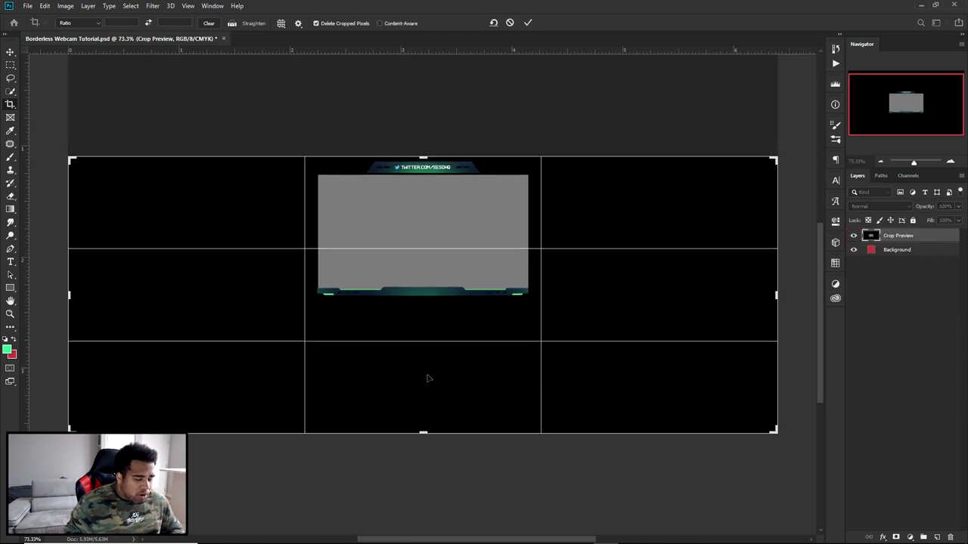
drag(425, 432, 424, 365)
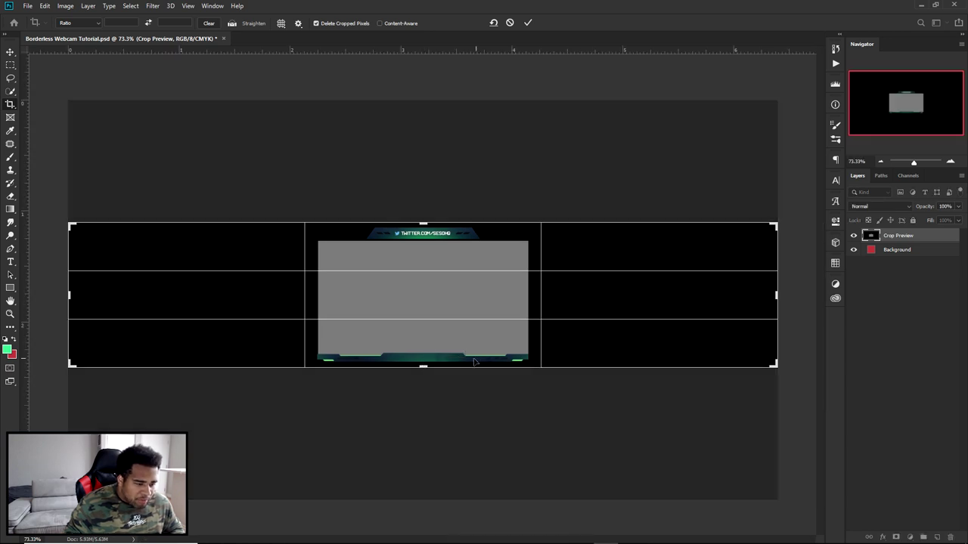
drag(78, 295, 192, 295)
drag(650, 301, 529, 291)
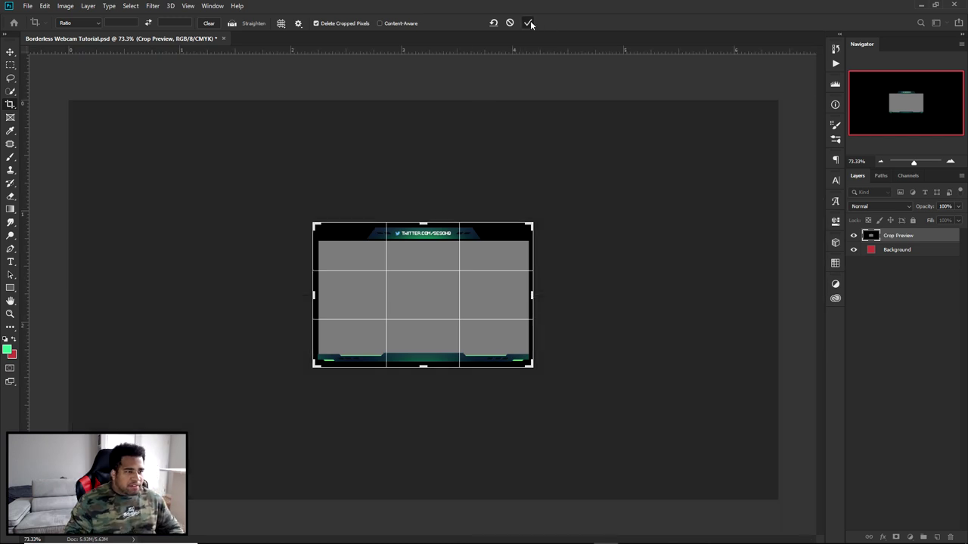
click(529, 23)
key(ctrl+plus)
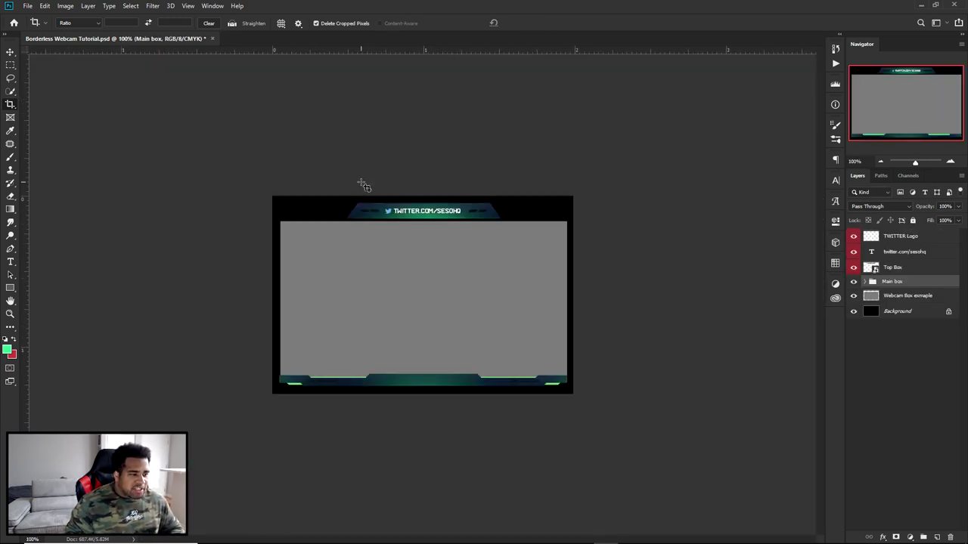
Cancel Save for Web, save the cropped Photoshop document, and switch to After Effects.
key(ctrl+alt+shift+s)
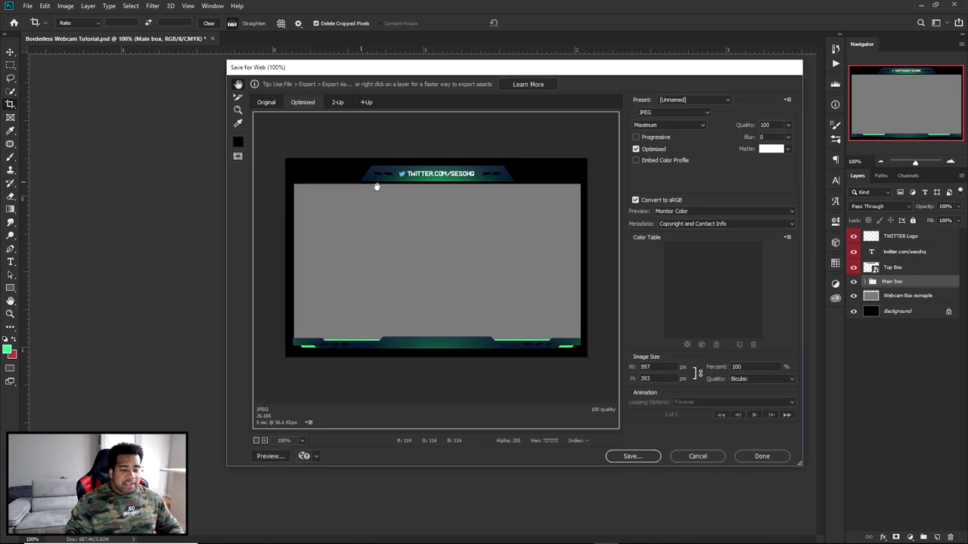
click(718, 458)
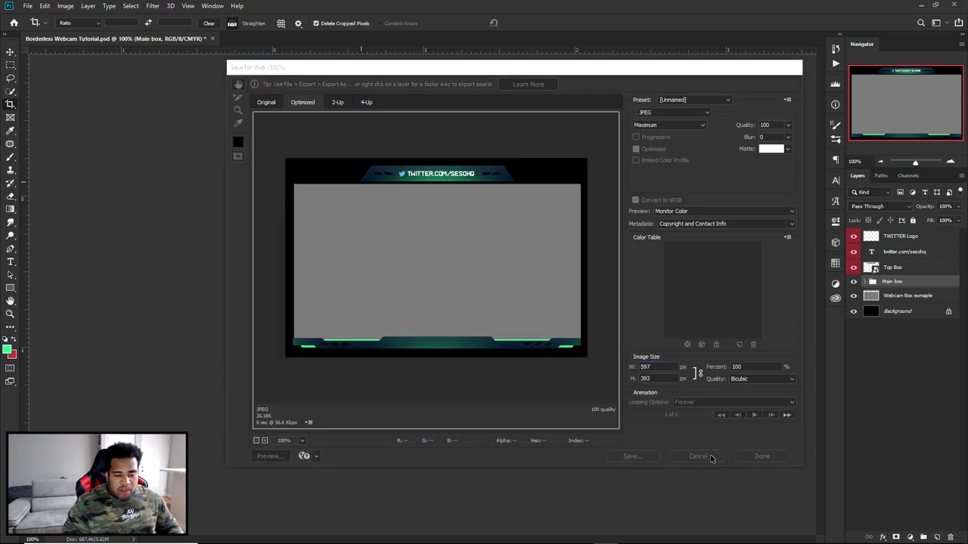
click(33, 6)
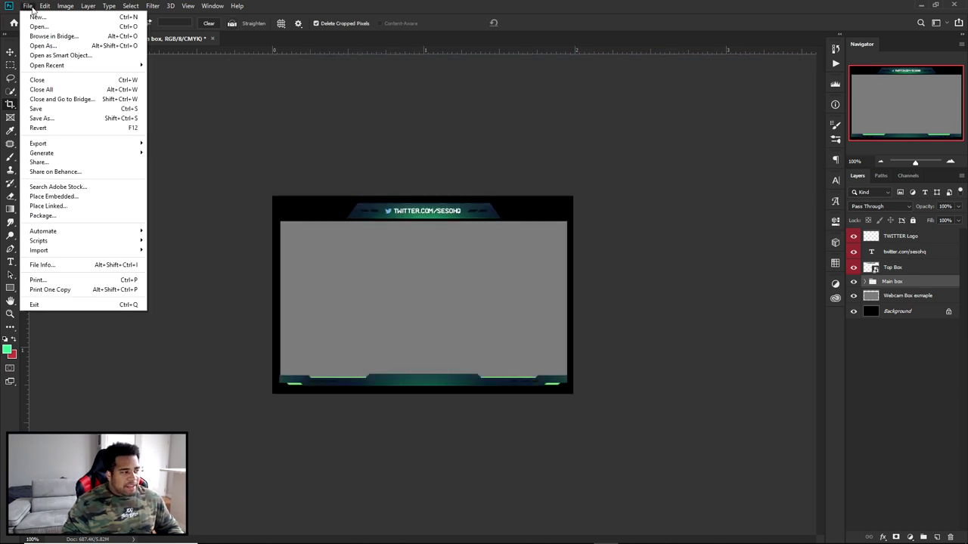
click(49, 108)
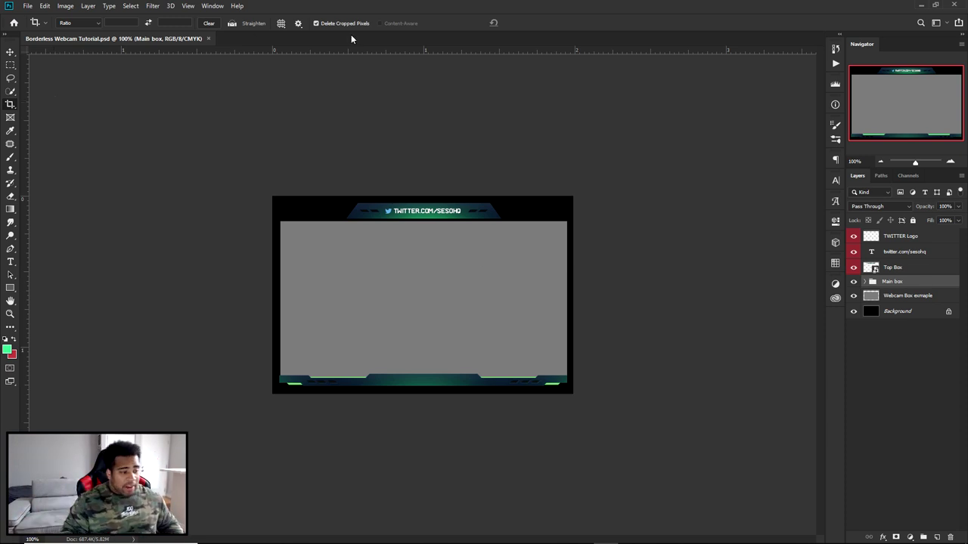
mouse_move(430, 541)
click(630, 541)
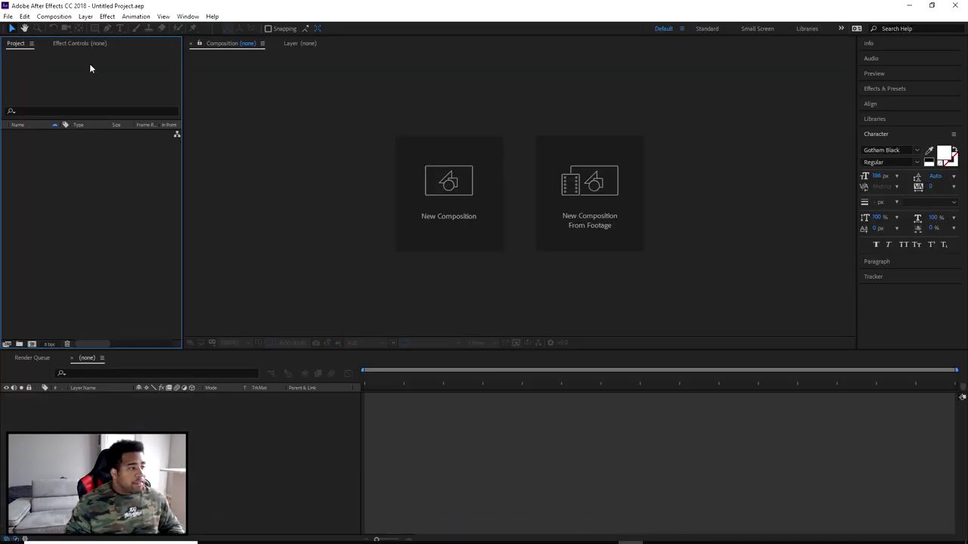
Import the Borderless Webcam Tutorial PSD as Composition - Retain Layer Sizes.
click(9, 16)
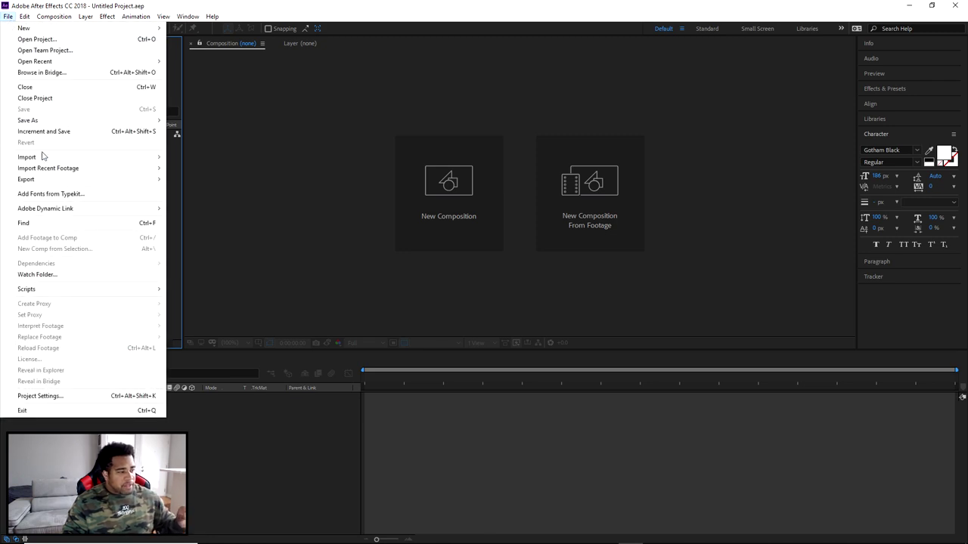
mouse_move(41, 158)
click(187, 157)
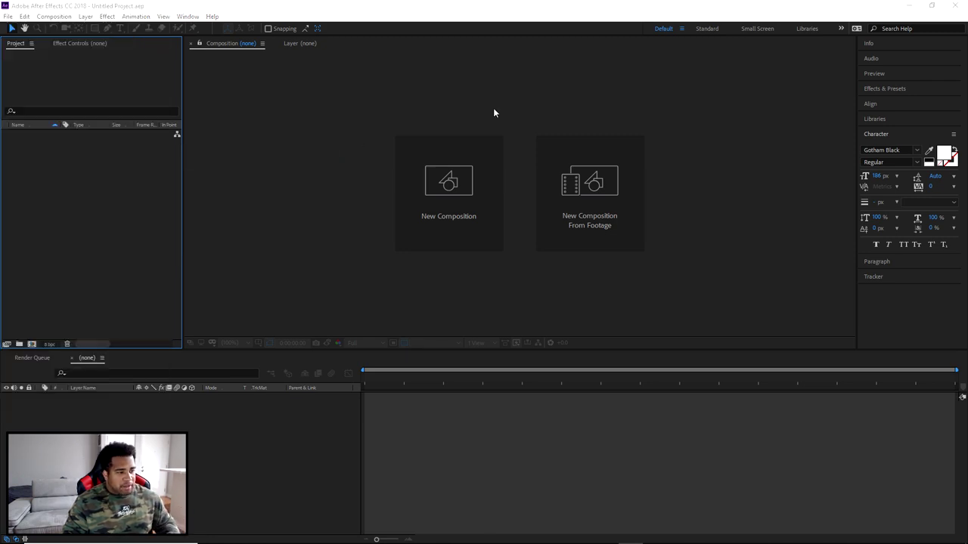
key(Escape)
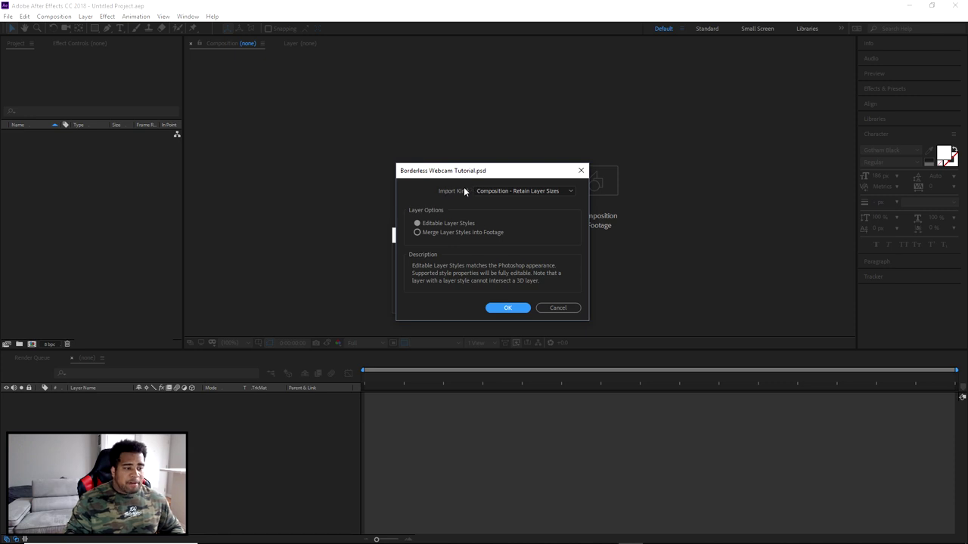
click(502, 189)
click(501, 223)
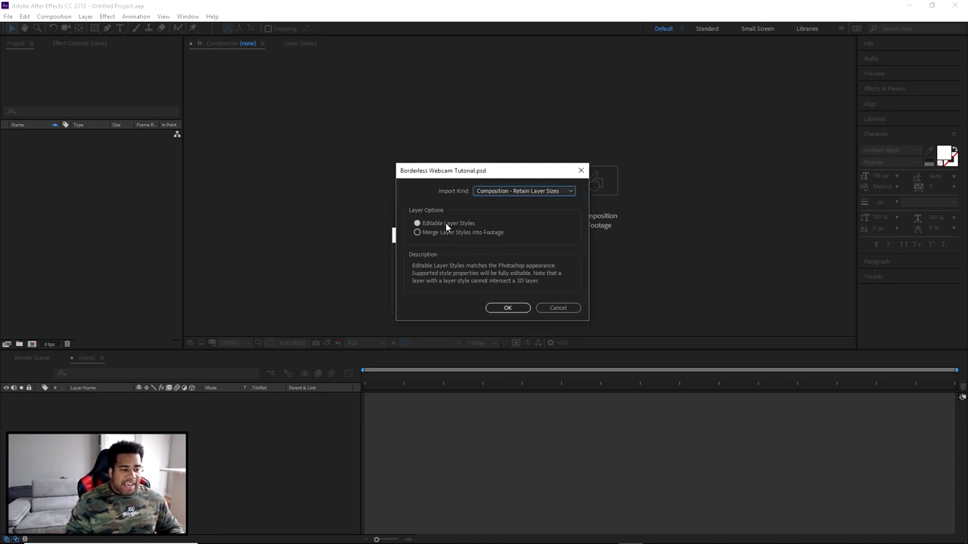
click(511, 308)
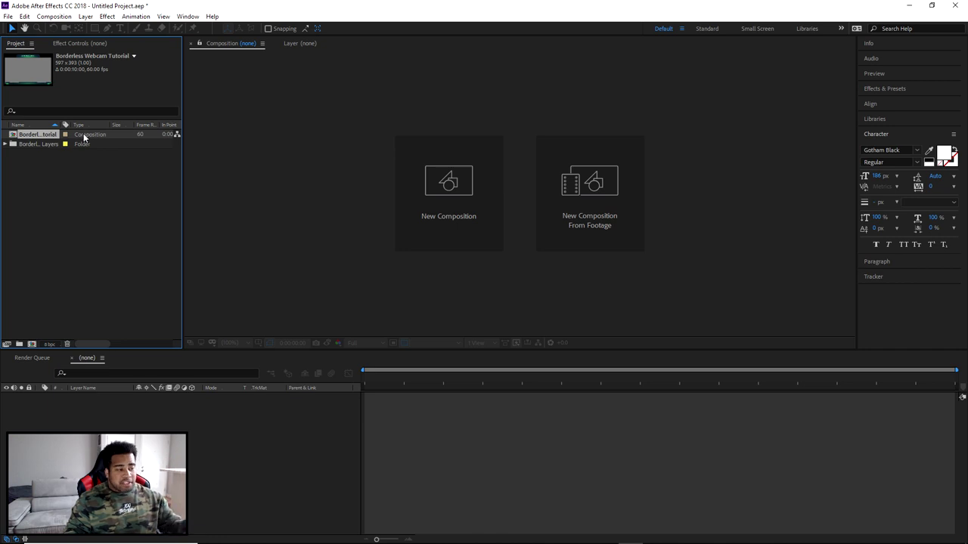
double_click(49, 134)
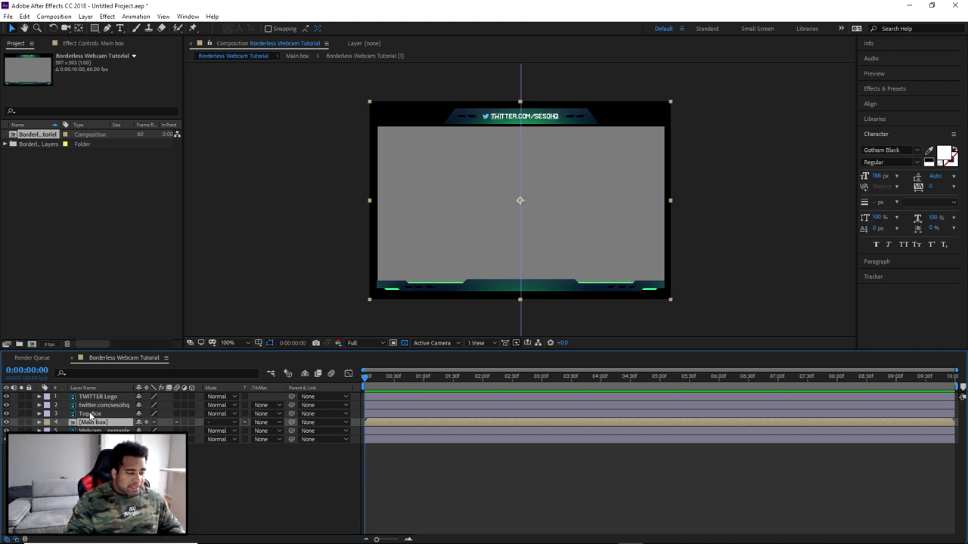
Test-move the Top Box layer, check Main box, and hide the grey Webcam example layer.
click(554, 118)
mouse_move(554, 119)
mouse_down()
mouse_move(554, 91)
mouse_move(555, 112)
mouse_up()
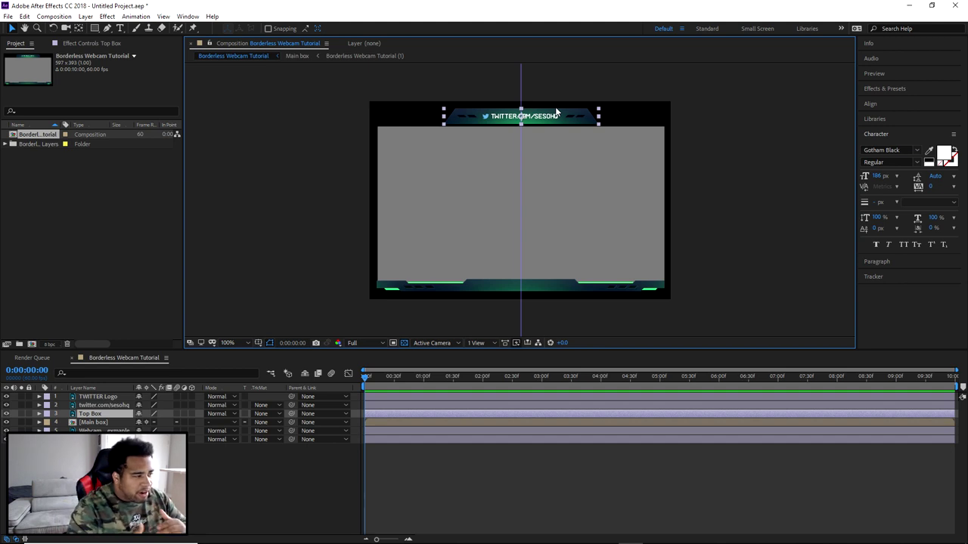
click(551, 159)
click(7, 422)
click(7, 422)
click(7, 430)
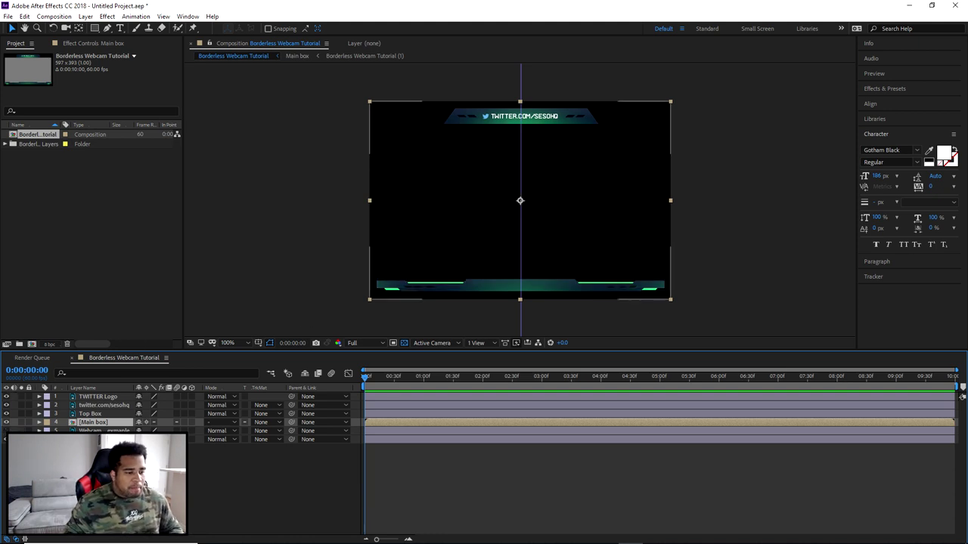
click(490, 287)
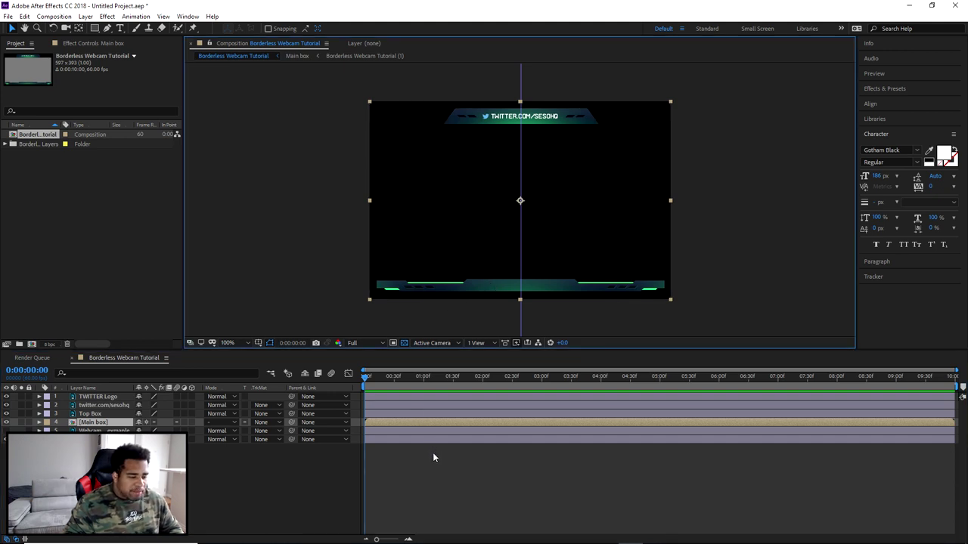
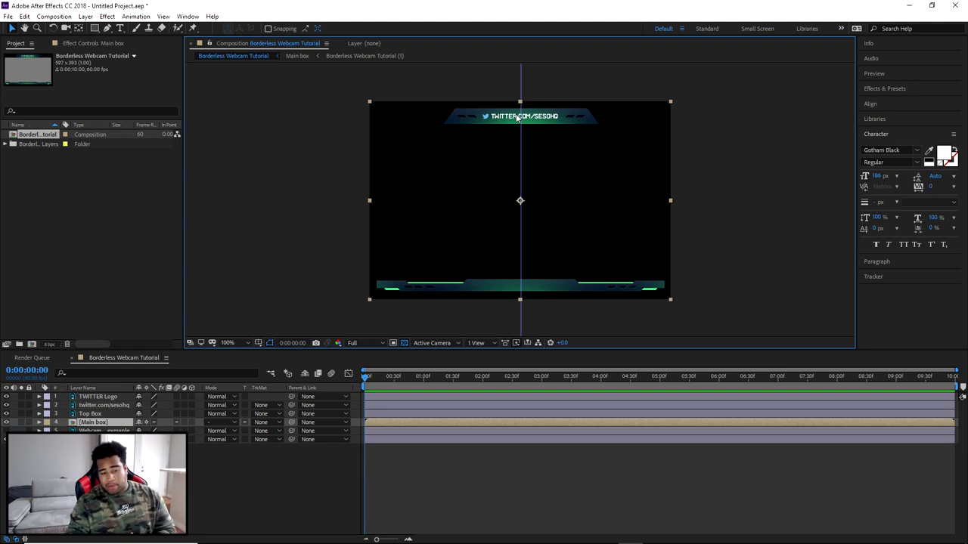
Set the Borderless Webcam Tutorial composition duration to 0:03:00:00.
right_click(435, 461)
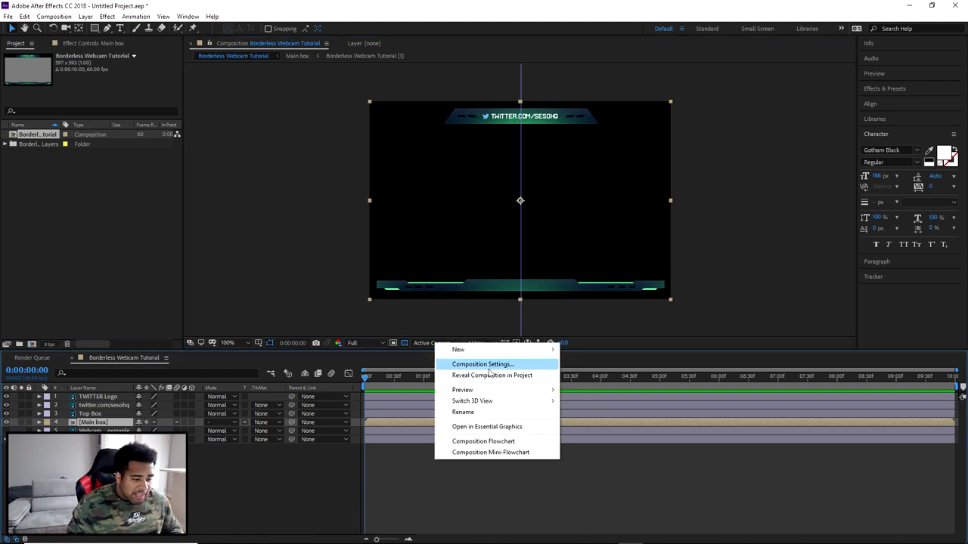
right_click(525, 472)
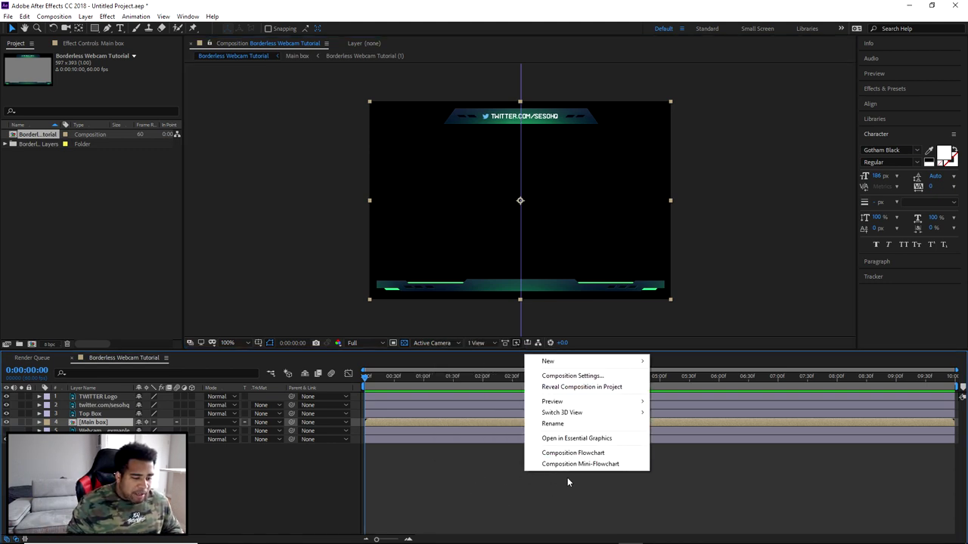
click(595, 375)
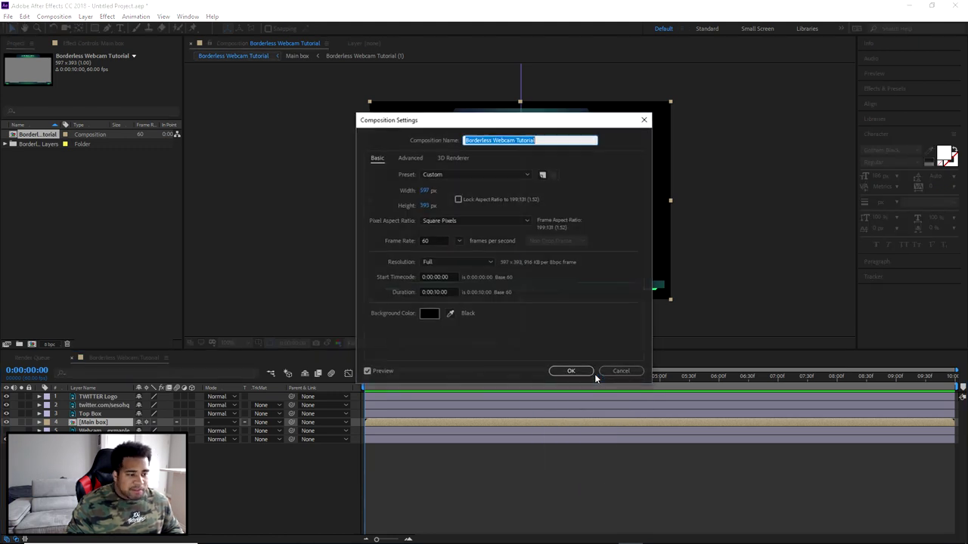
click(440, 291)
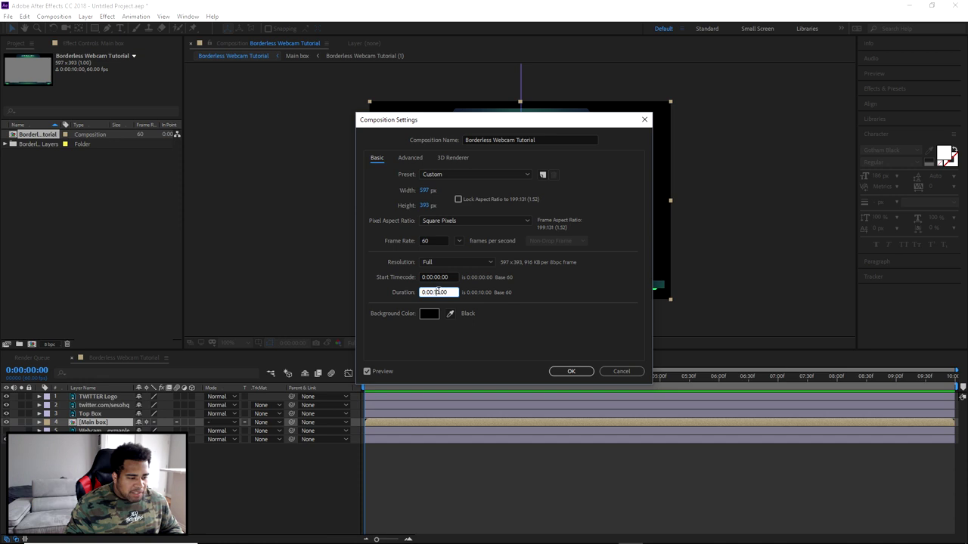
key(BackSpace)
text(0)
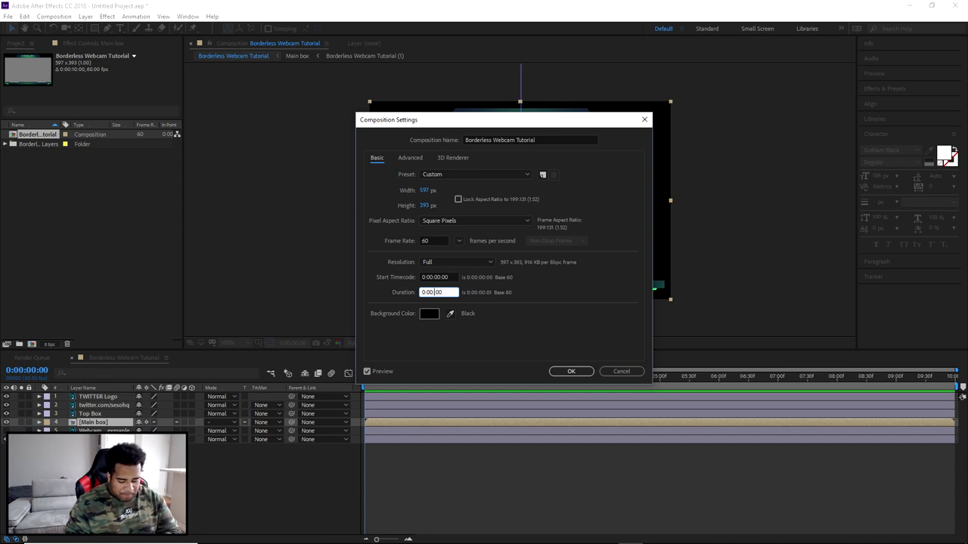
key(BackSpace)
text(3)
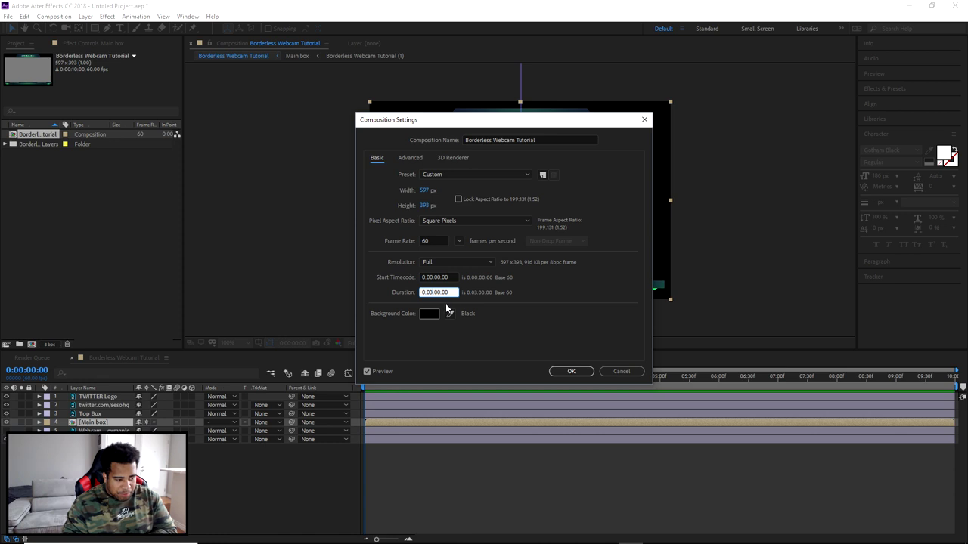
click(572, 371)
Stretch every layer except Main box to the end of the three-minute timeline.
drag(396, 539, 375, 539)
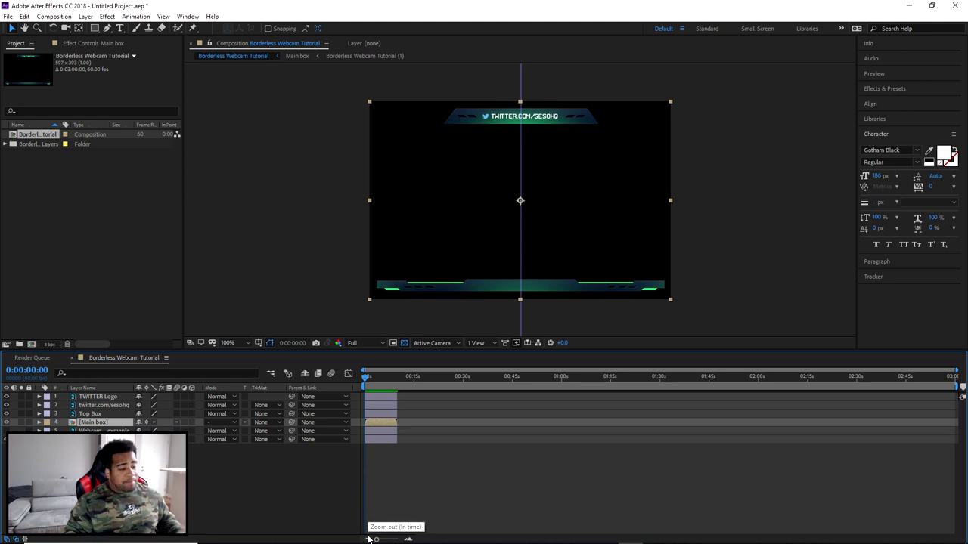
click(486, 116)
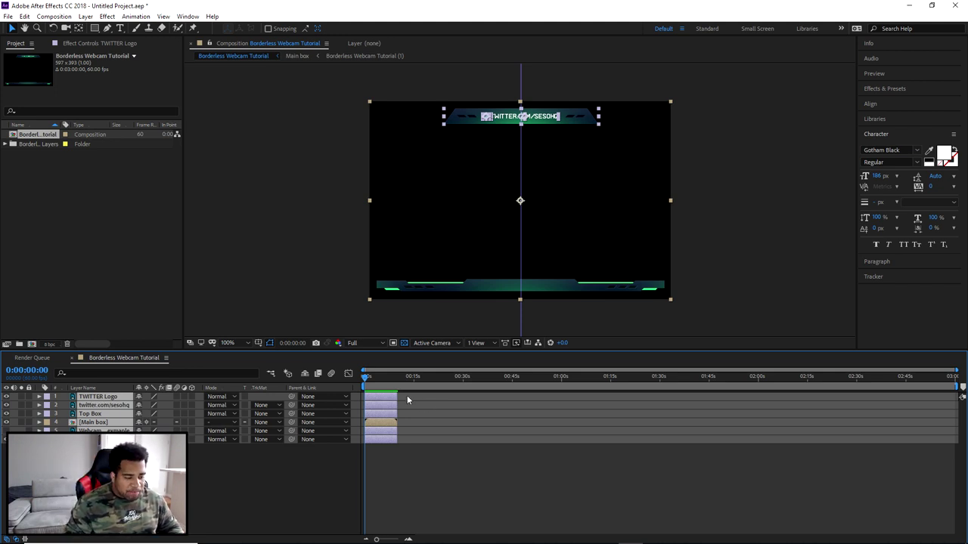
drag(399, 397, 958, 397)
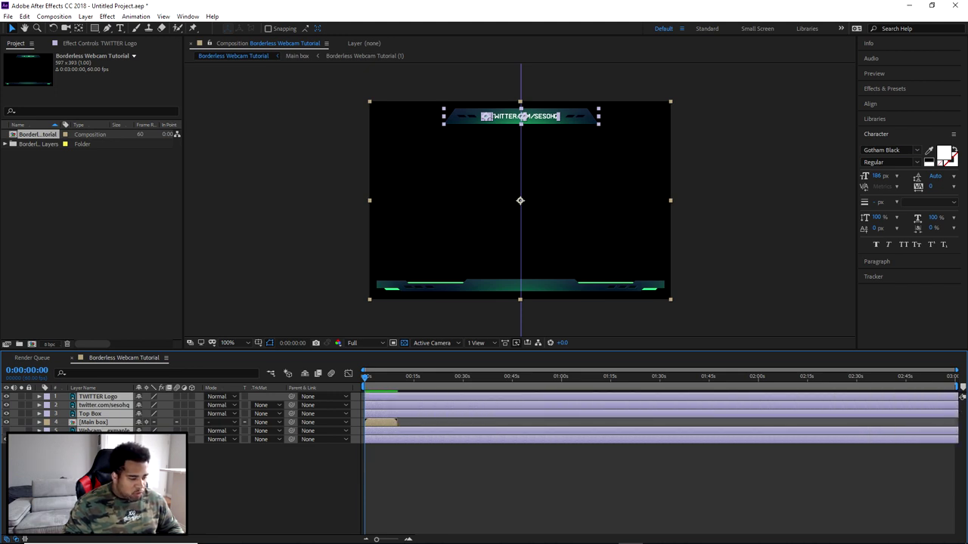
key(F2)
click(100, 426)
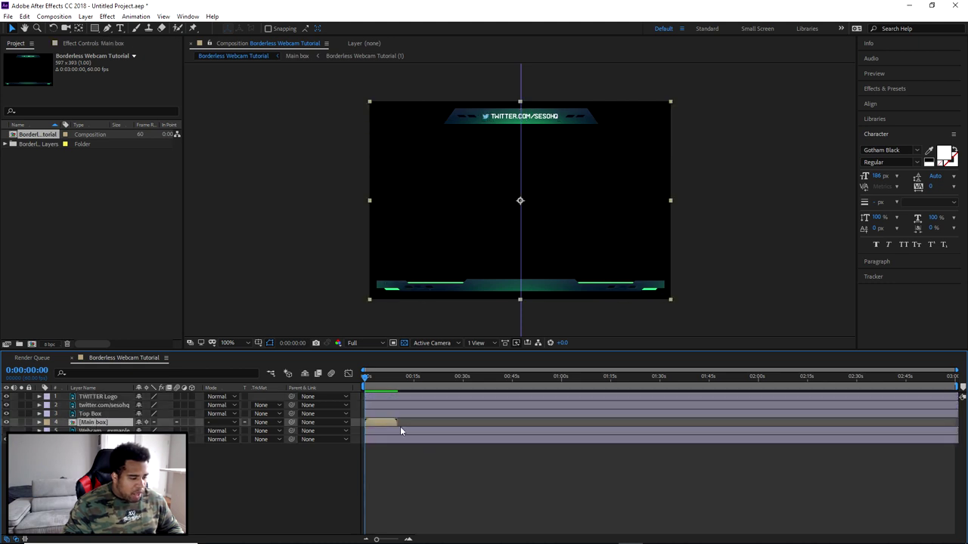
Set the Main box precomp's duration to 3 minutes.
double_click(93, 423)
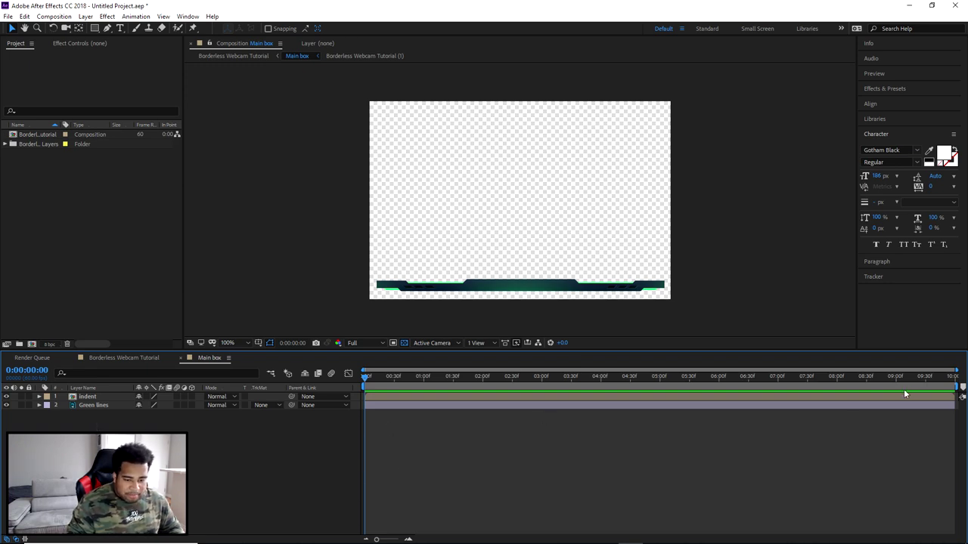
right_click(945, 429)
click(862, 333)
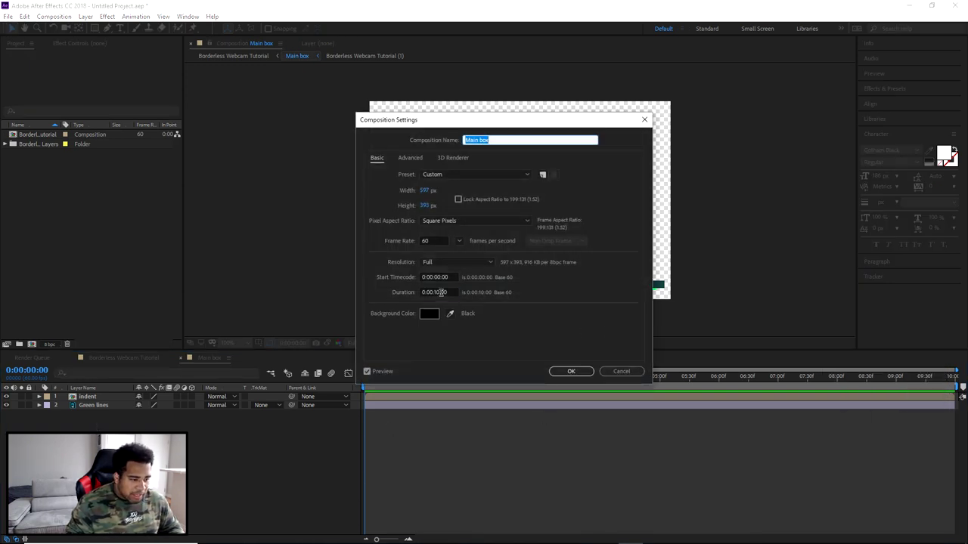
click(437, 291)
text(0:00:00)
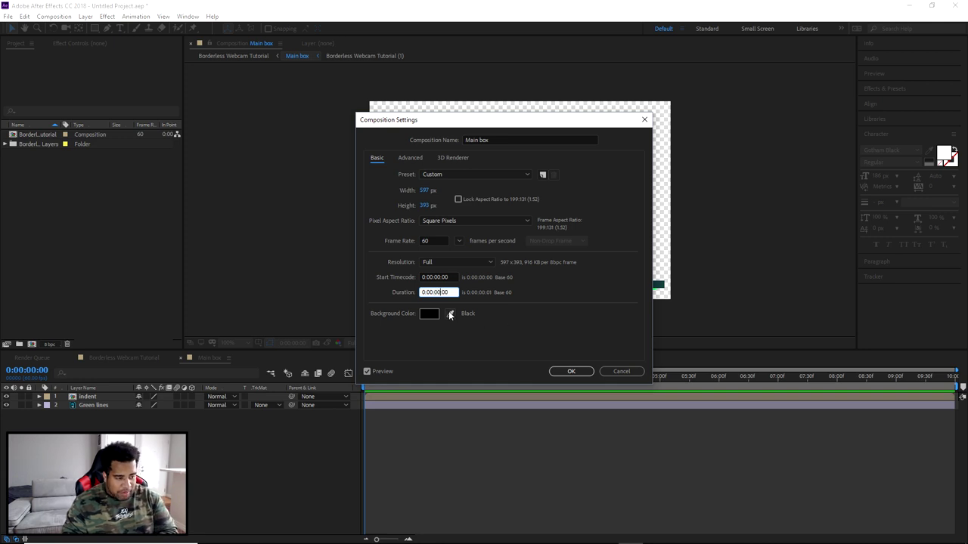
text(:03)
click(569, 372)
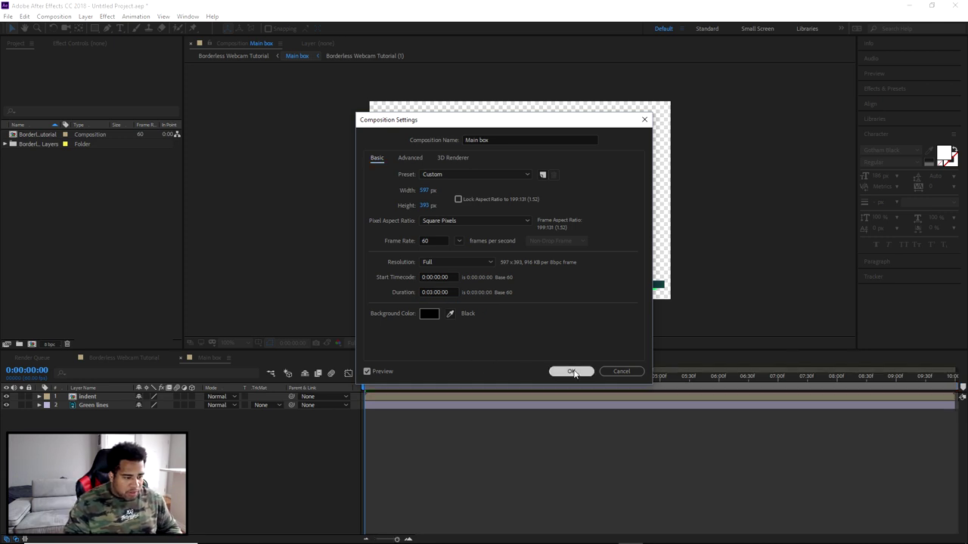
Reopen Main box and verify its duration in Composition Settings.
click(131, 358)
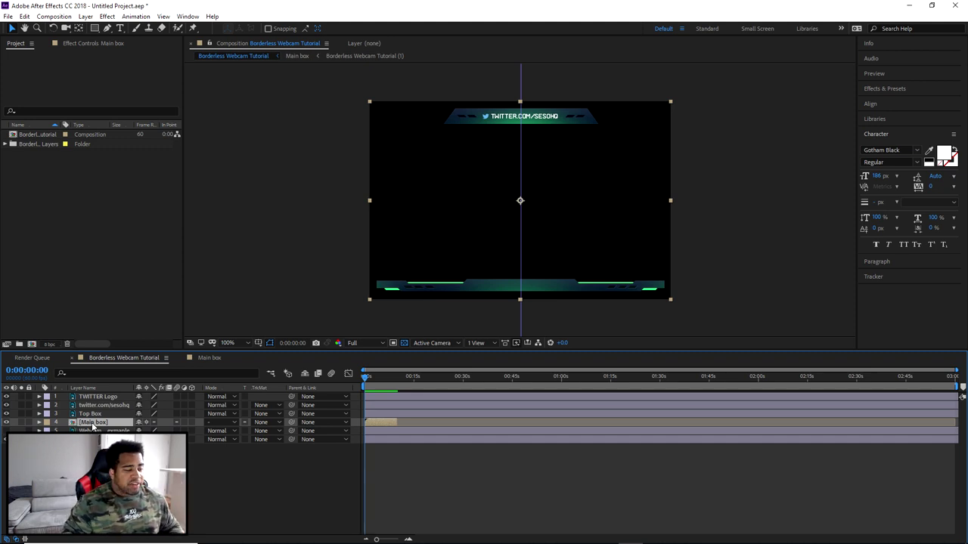
double_click(94, 422)
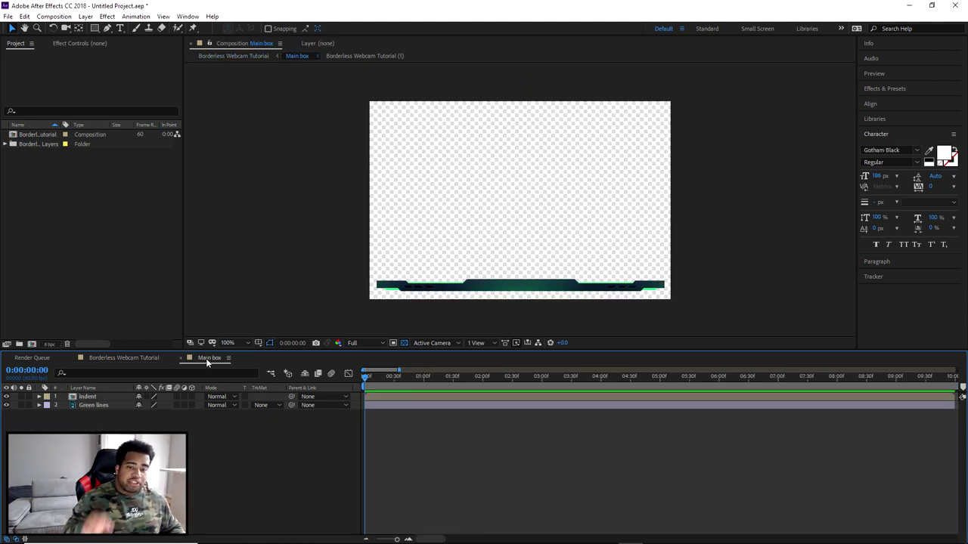
right_click(481, 316)
click(529, 337)
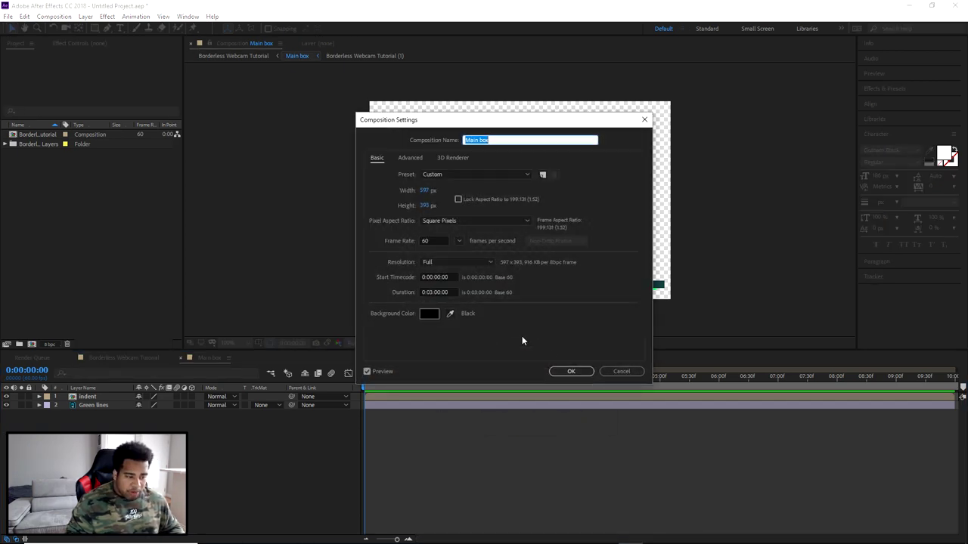
click(571, 371)
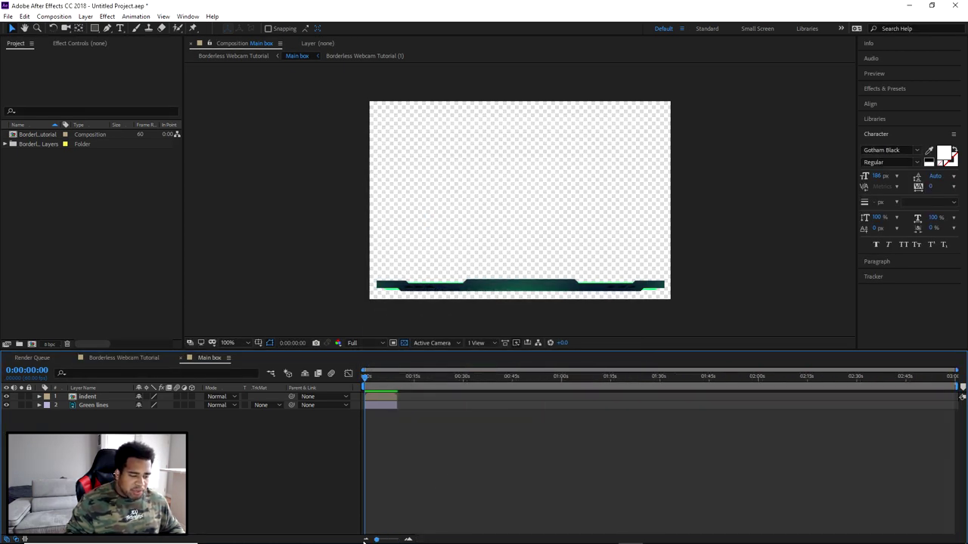
Extend the Green lines layer to the end of the Main box comp.
click(107, 398)
shift+click(107, 405)
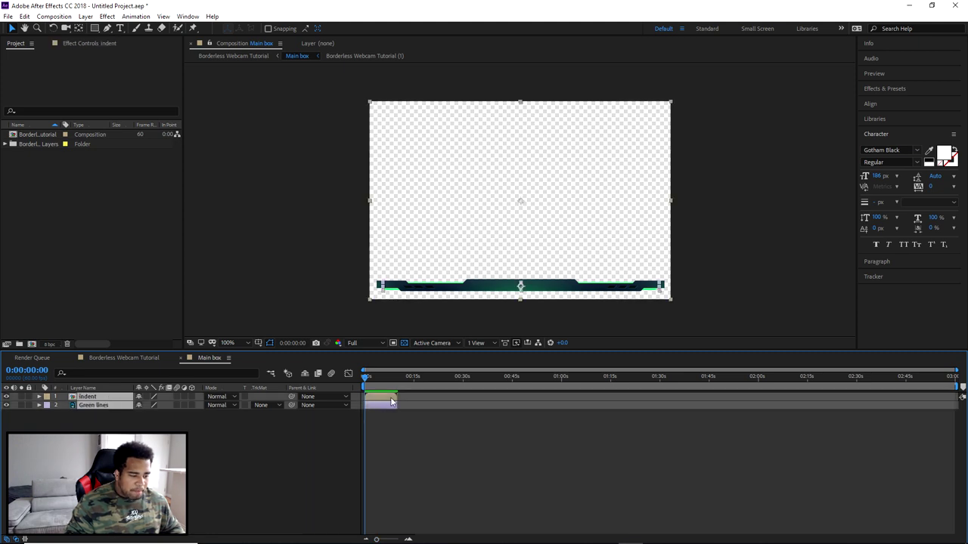
drag(396, 405, 957, 404)
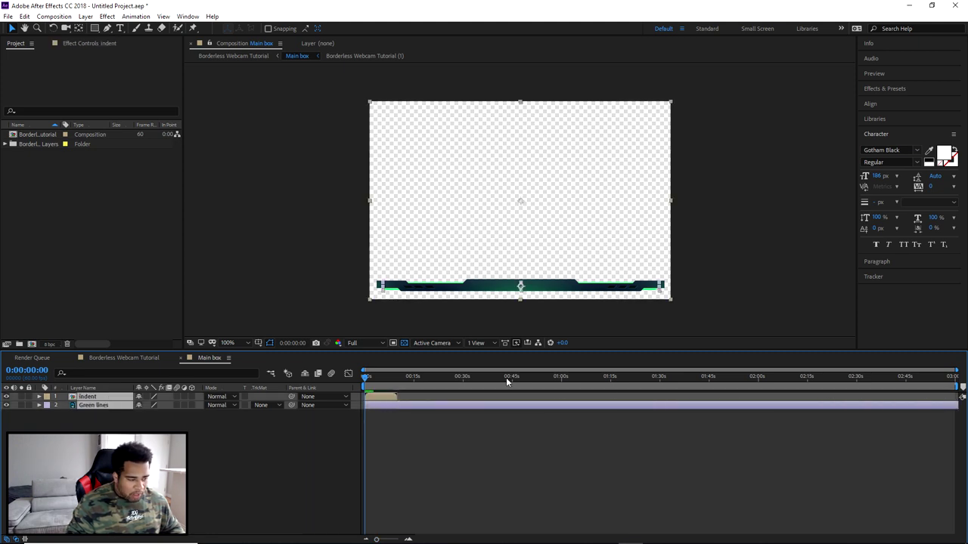
click(149, 410)
click(104, 398)
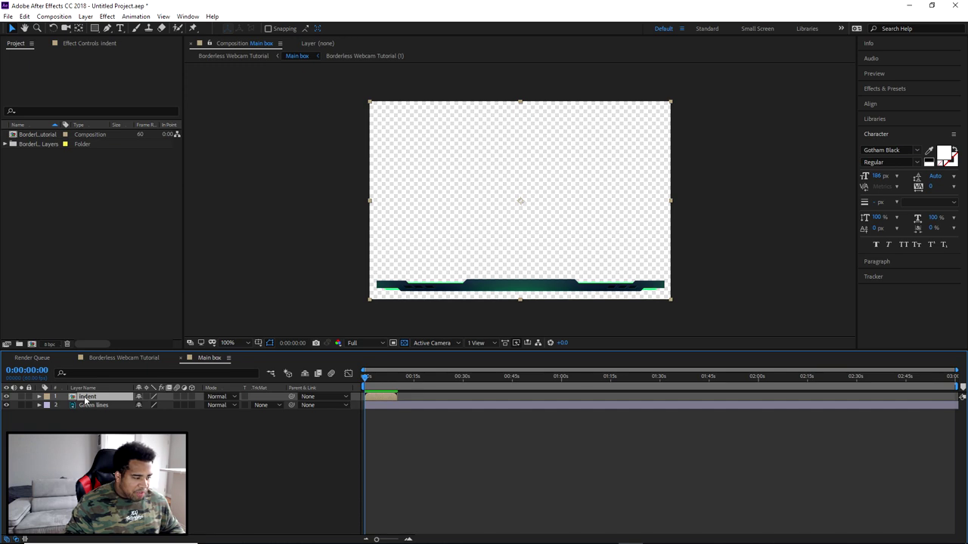
Set the indent precomp, Borderless Webcam Tutorial (1), to a 0:03:00:00 duration.
double_click(85, 397)
click(106, 397)
click(173, 413)
right_click(422, 312)
click(472, 335)
click(439, 292)
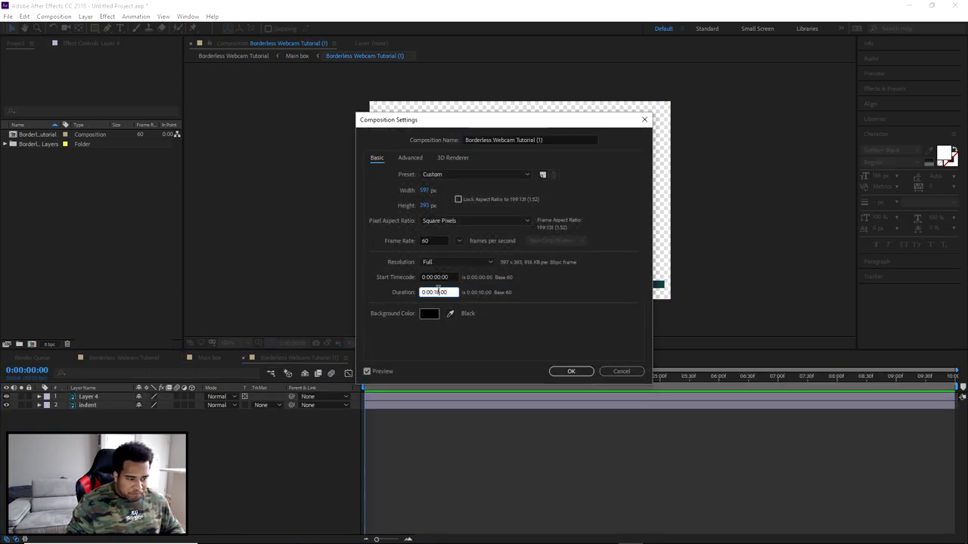
text(00:)
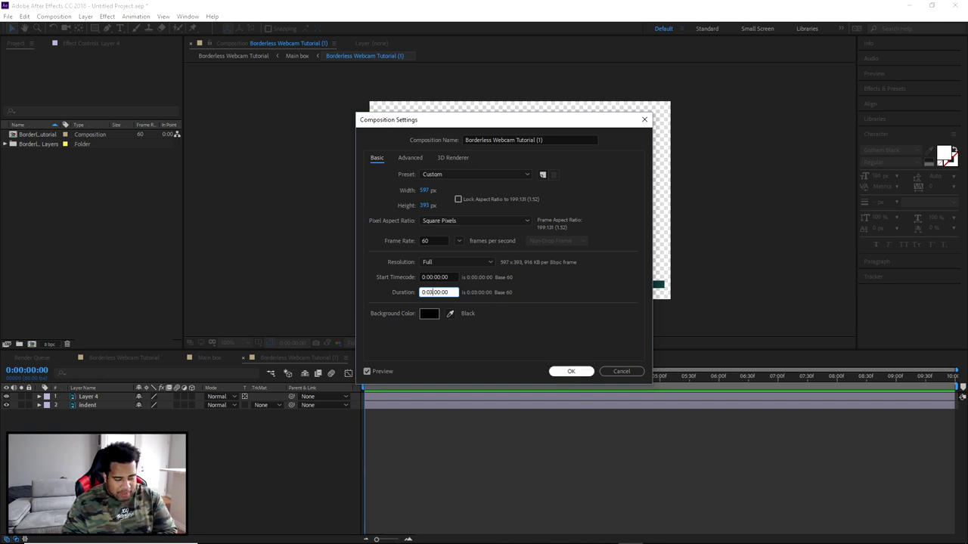
click(572, 371)
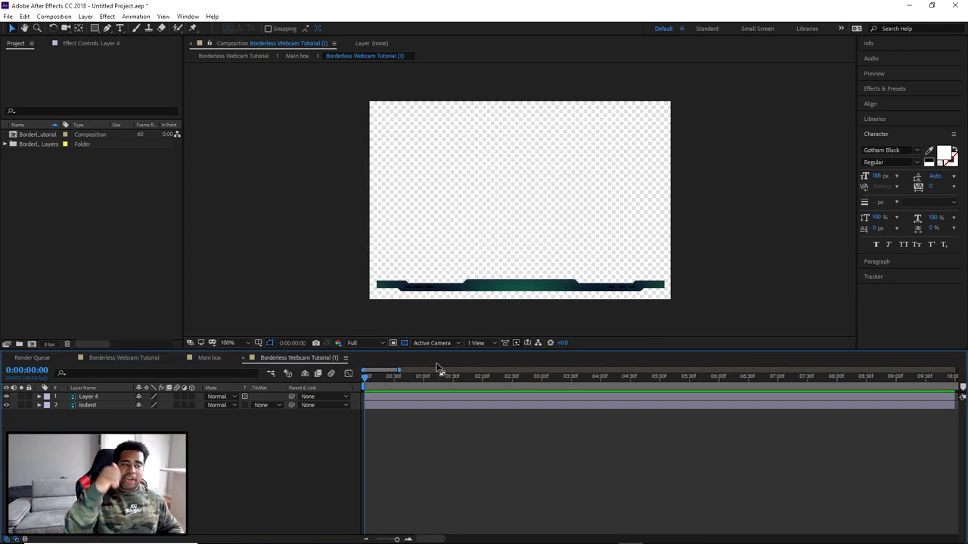
Stretch Layer 4 and indent out to the three-minute end.
click(84, 396)
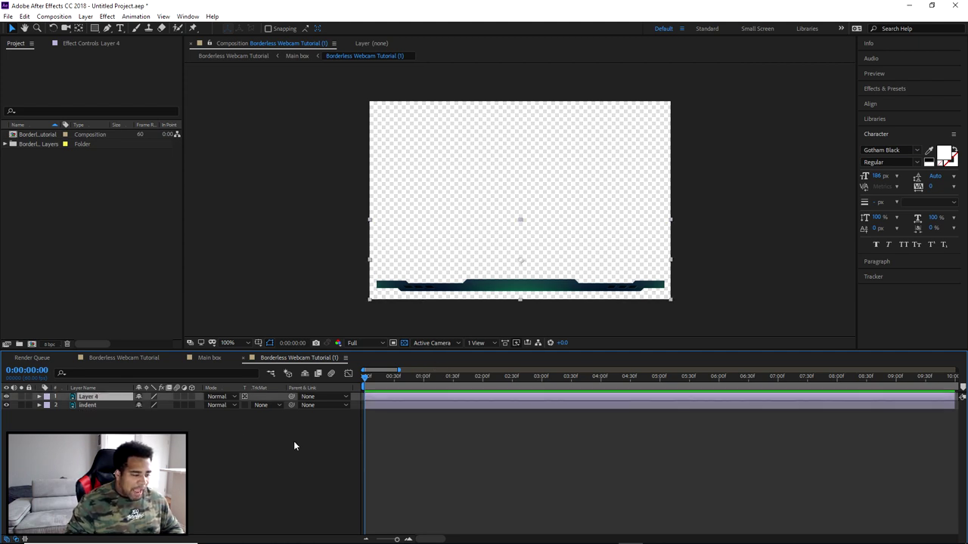
scroll(374, 491, down, 3)
right_click(409, 336)
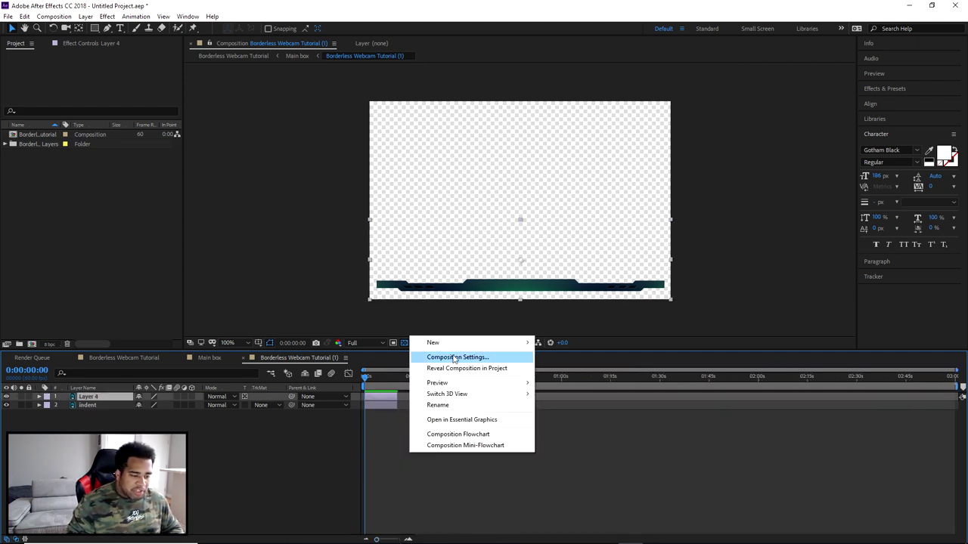
shift+click(385, 408)
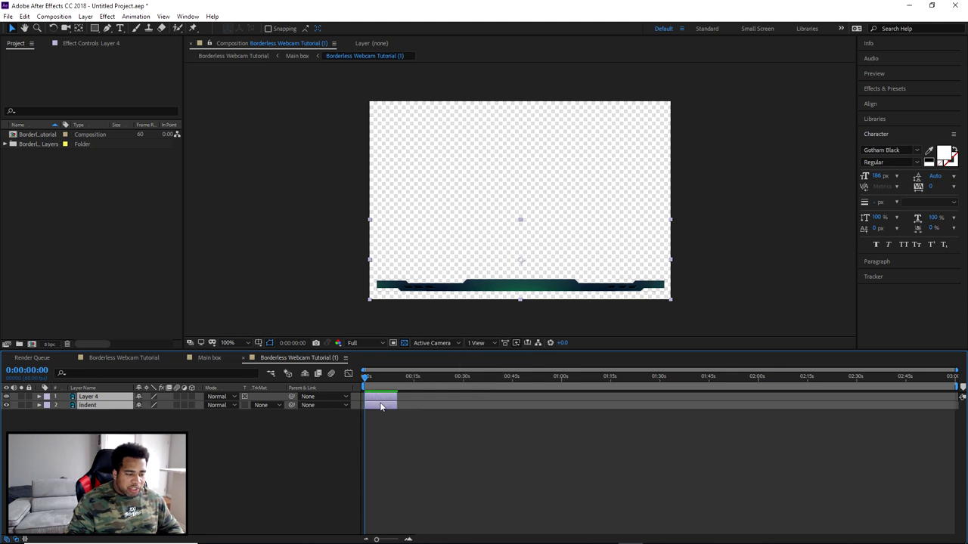
drag(399, 397, 957, 396)
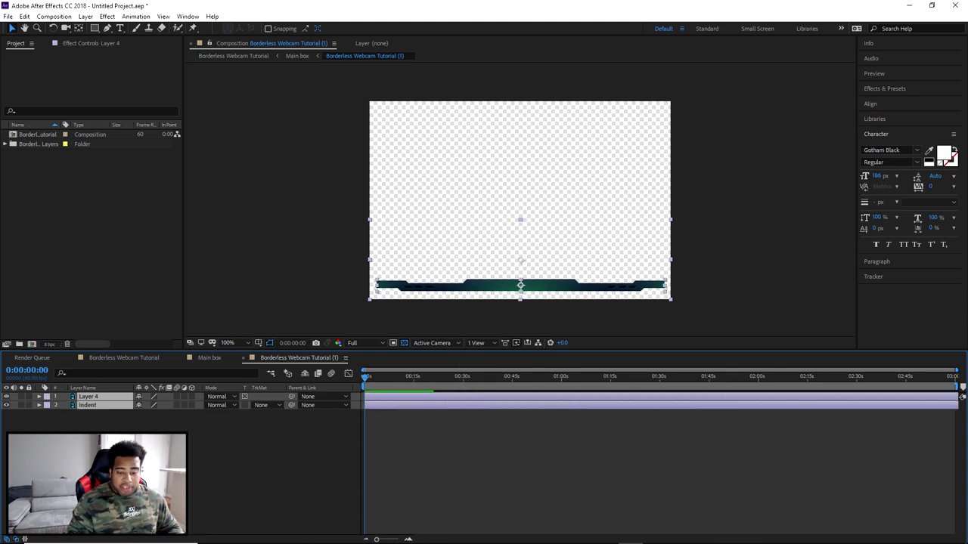
click(117, 358)
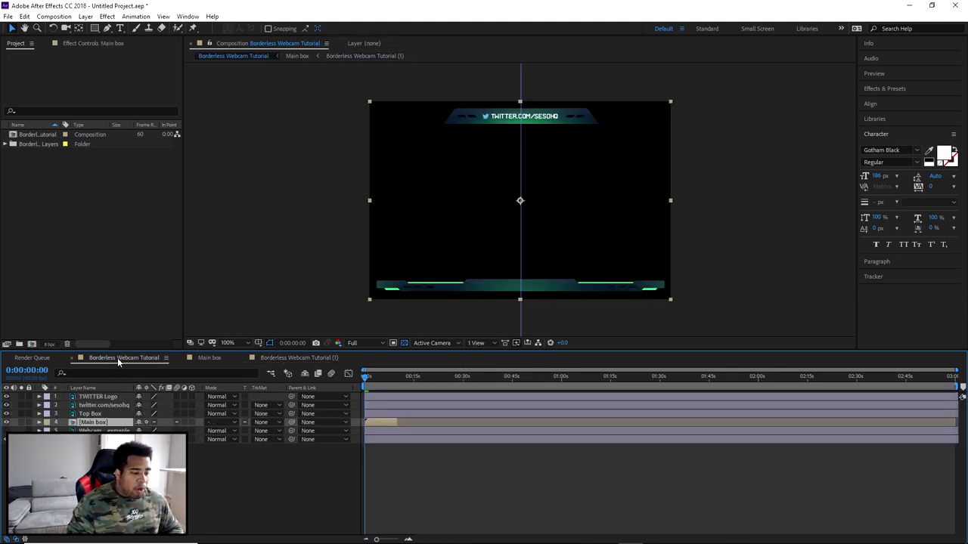
Stretch Main box to the comp end, compare the indent bar on/off, then return to Borderless Webcam Tutorial (1).
drag(400, 423, 957, 423)
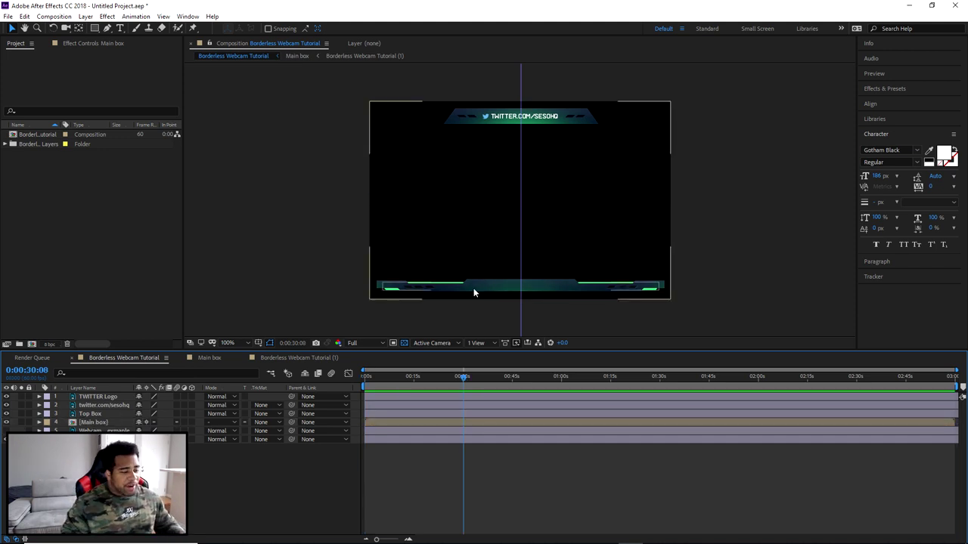
click(204, 358)
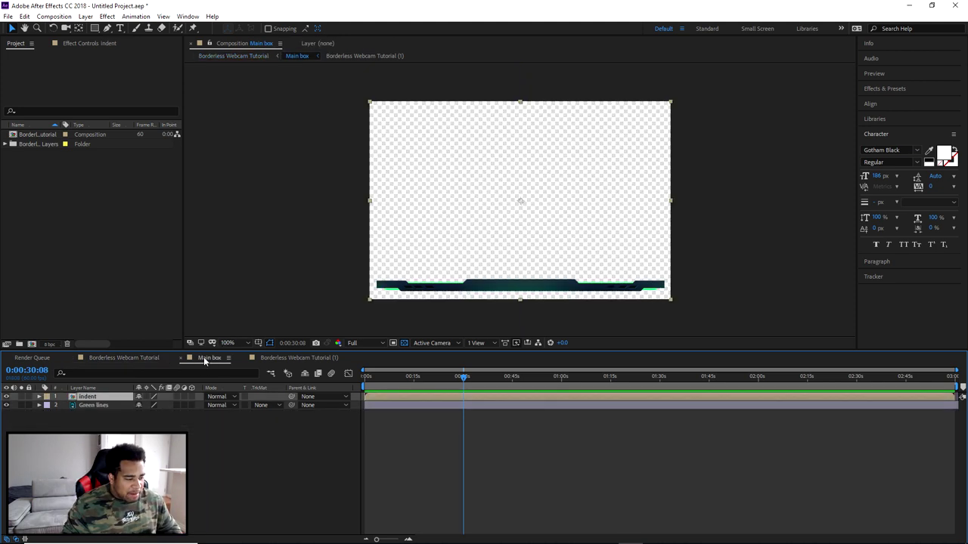
click(6, 396)
click(6, 397)
click(6, 397)
click(6, 397)
click(6, 397)
click(6, 397)
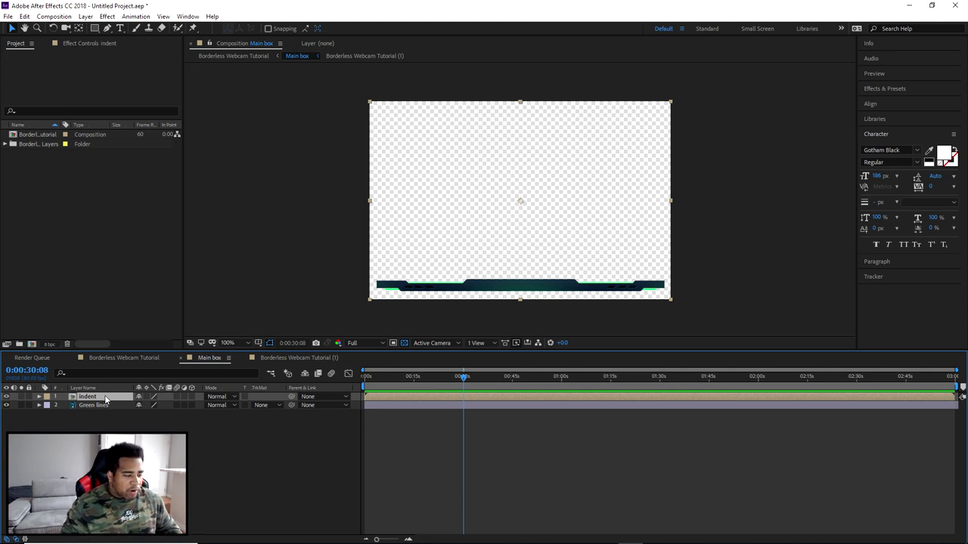
key(shift+Escape)
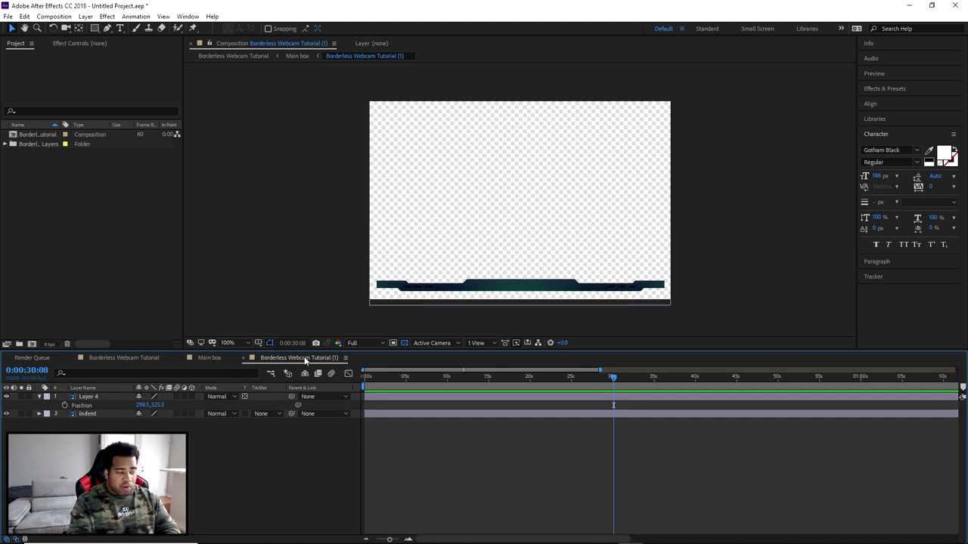
Rename Layer 4 to Glow and toggle its visibility to check its effect.
click(88, 397)
right_click(90, 398)
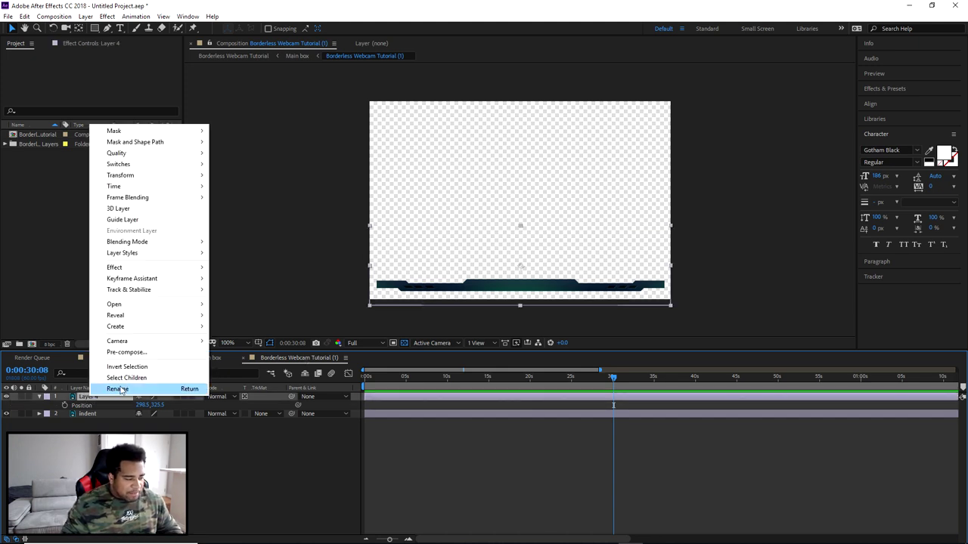
click(117, 388)
text(Glow)
key(Return)
click(7, 397)
click(6, 397)
click(7, 397)
click(7, 397)
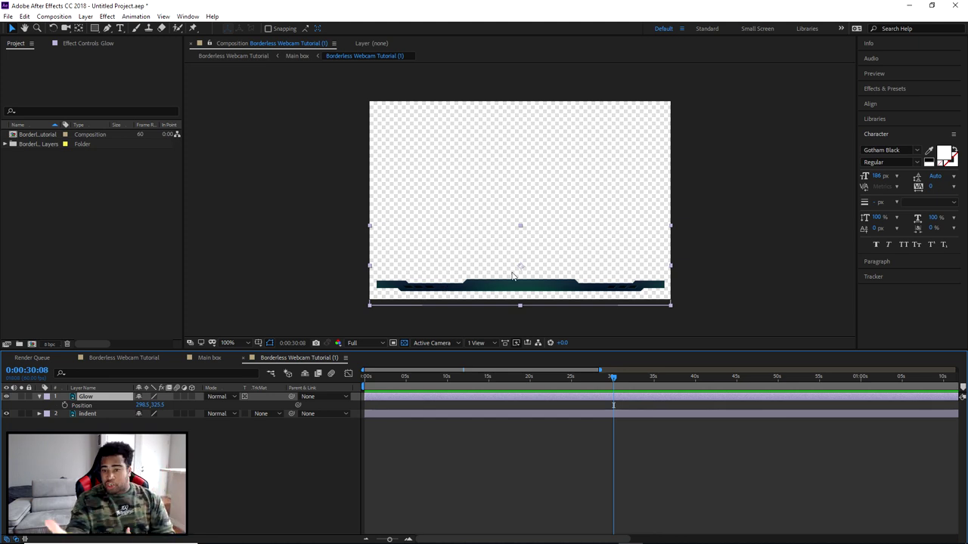
Start Glow's Position keyframing at 0:00:29:56 (298.5, 325.5).
drag(613, 383, 613, 382)
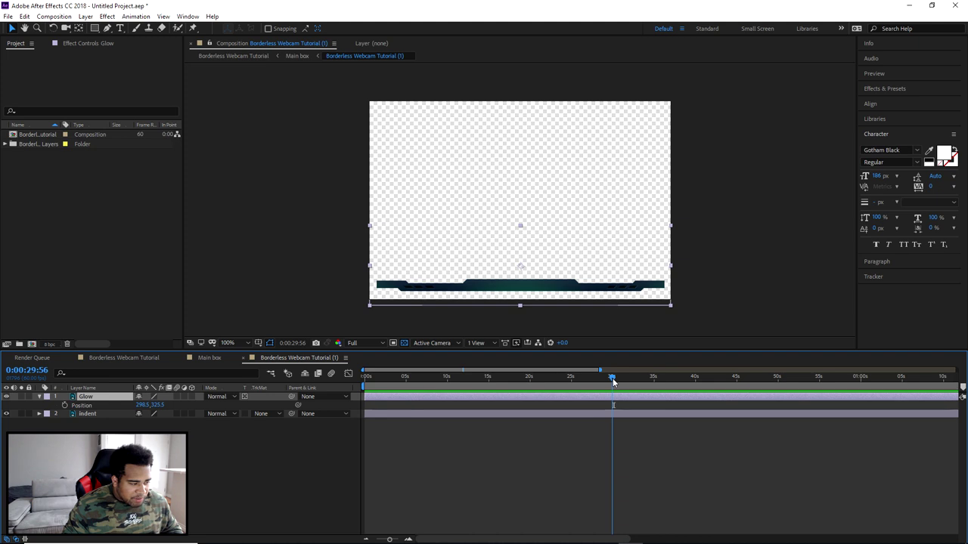
key(p)
key(p)
key(p)
key(p)
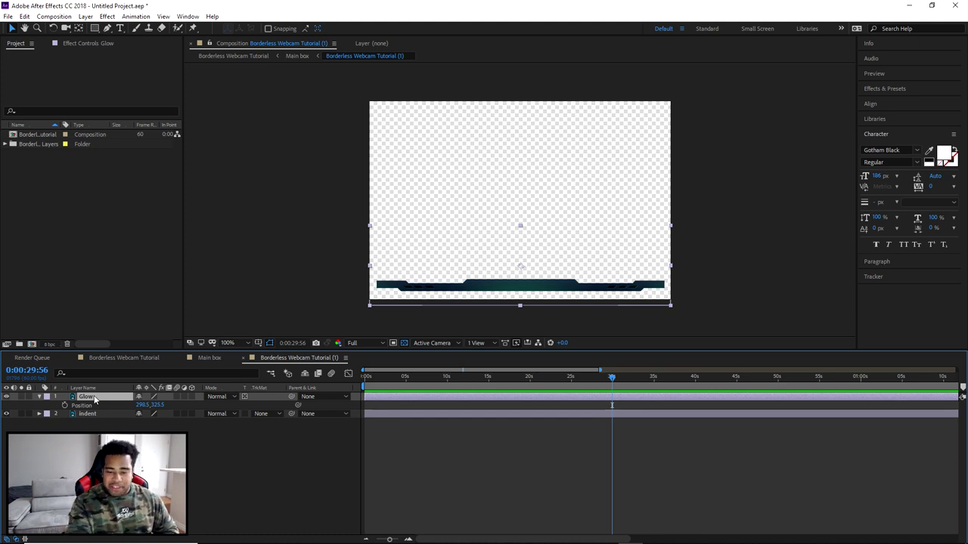
click(65, 405)
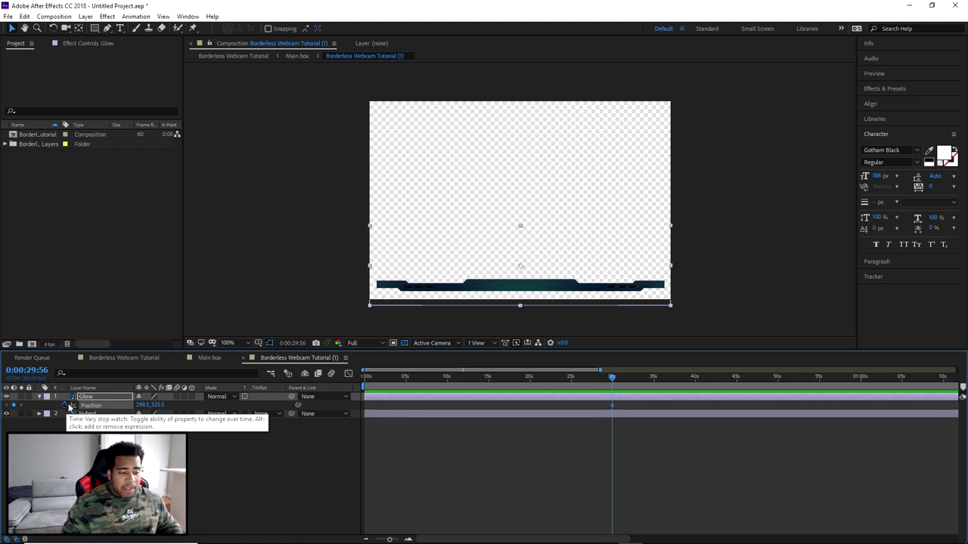
drag(611, 376, 336, 376)
Keyframe Glow's Position at 0:00 and shift it to 298.5, 305.5 at 3 seconds.
click(15, 406)
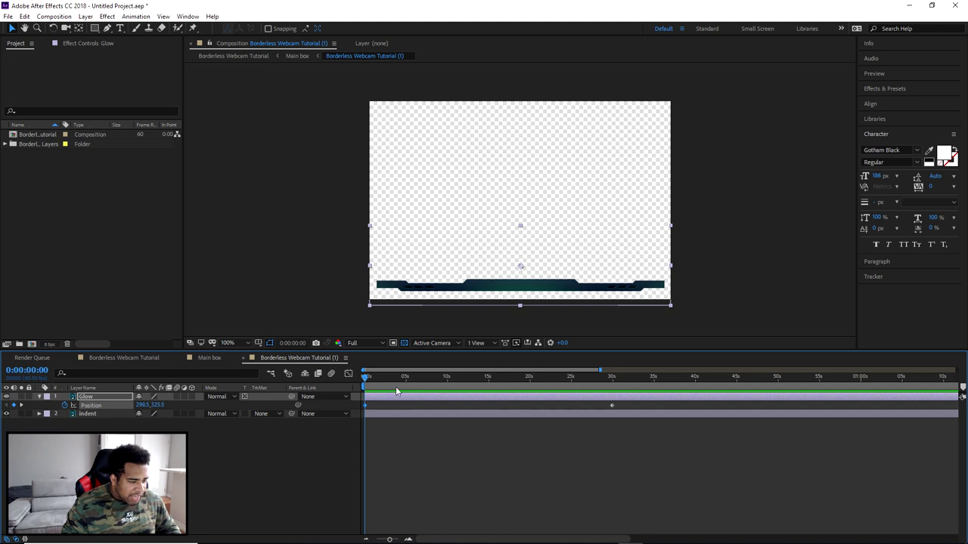
drag(369, 377, 390, 381)
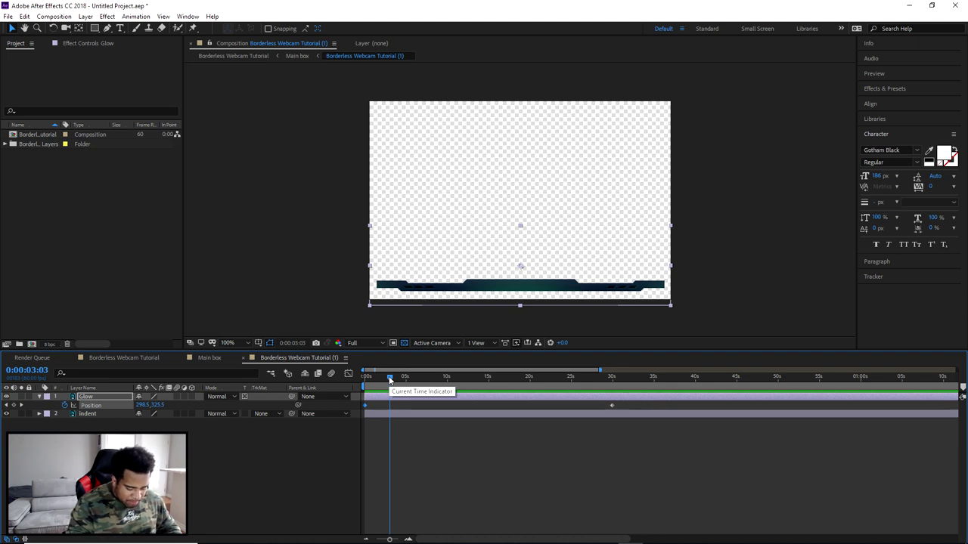
click(389, 379)
drag(389, 379, 389, 380)
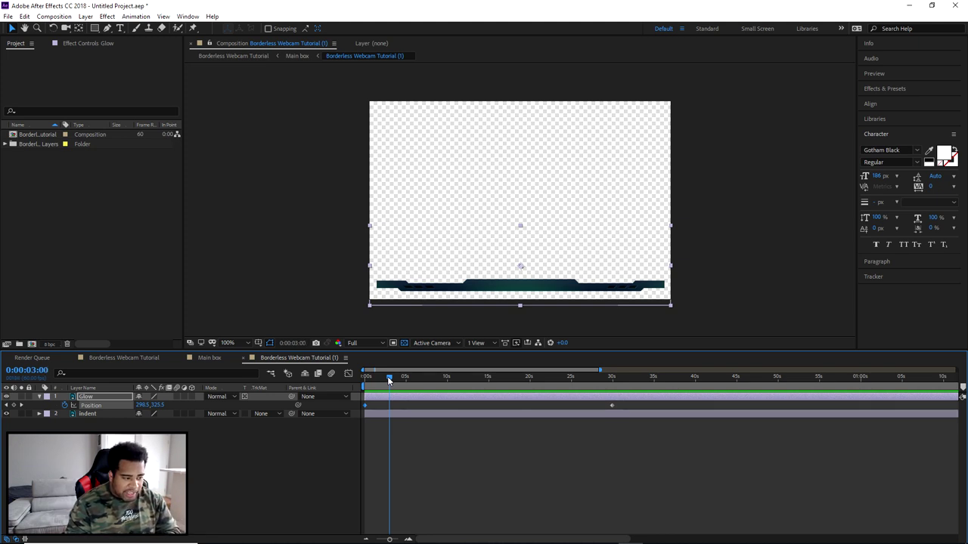
drag(389, 539, 394, 539)
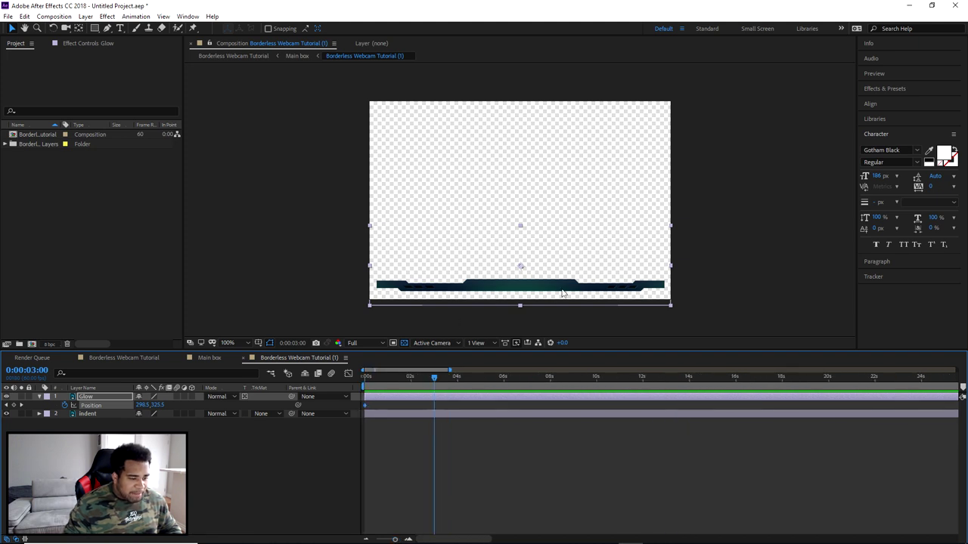
drag(534, 284, 538, 298)
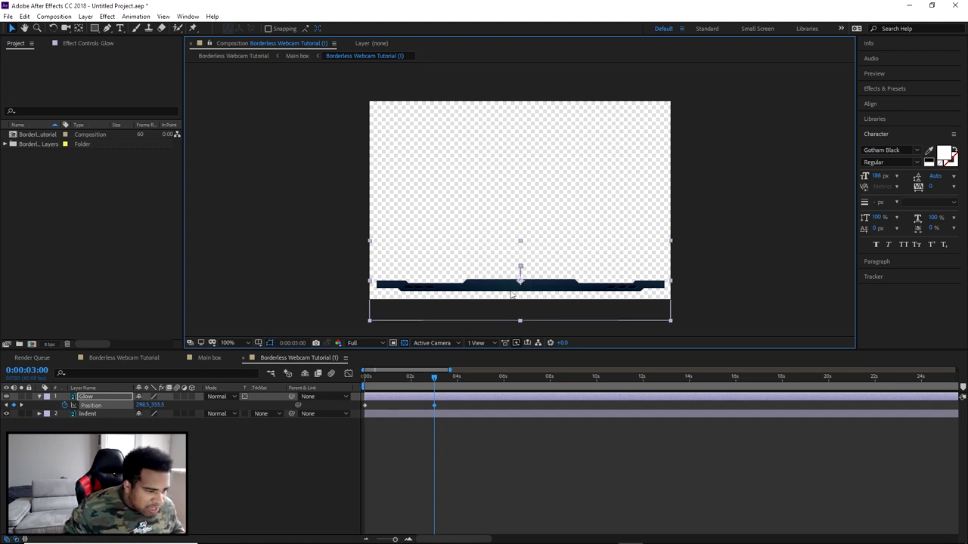
Turn off the transparency grid for a black background and preview the motion.
click(404, 343)
click(404, 343)
click(404, 344)
click(367, 375)
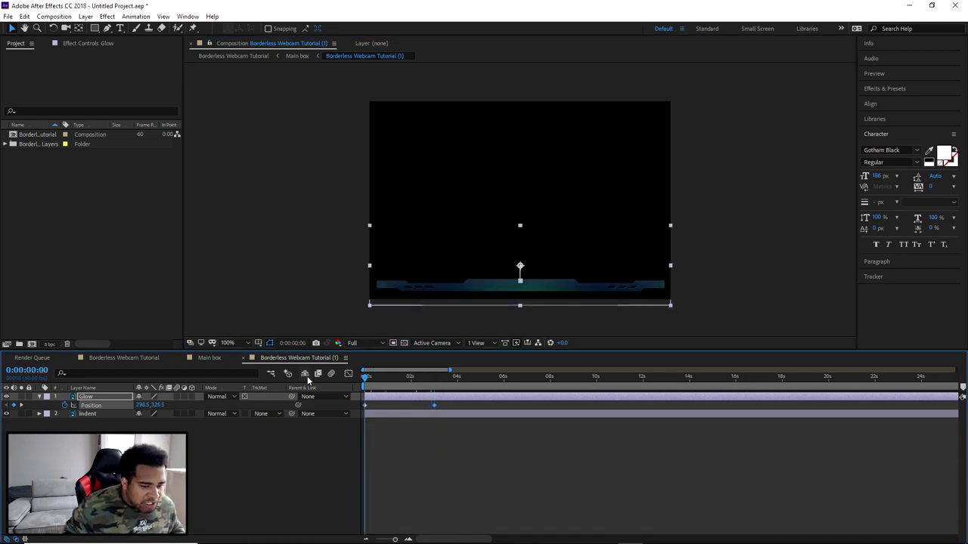
key(space)
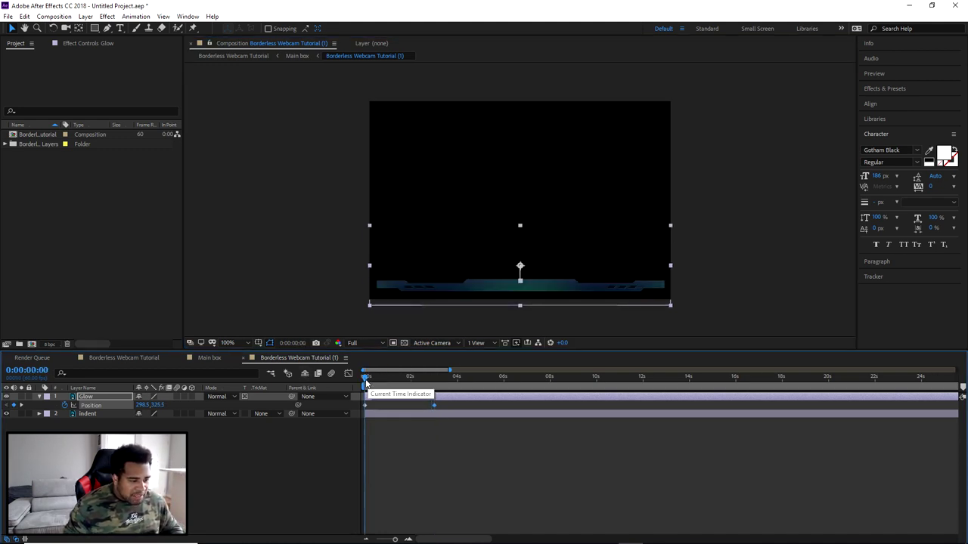
Paste the Glow Position keyframes at 6 seconds and preview from the start.
drag(371, 383, 437, 387)
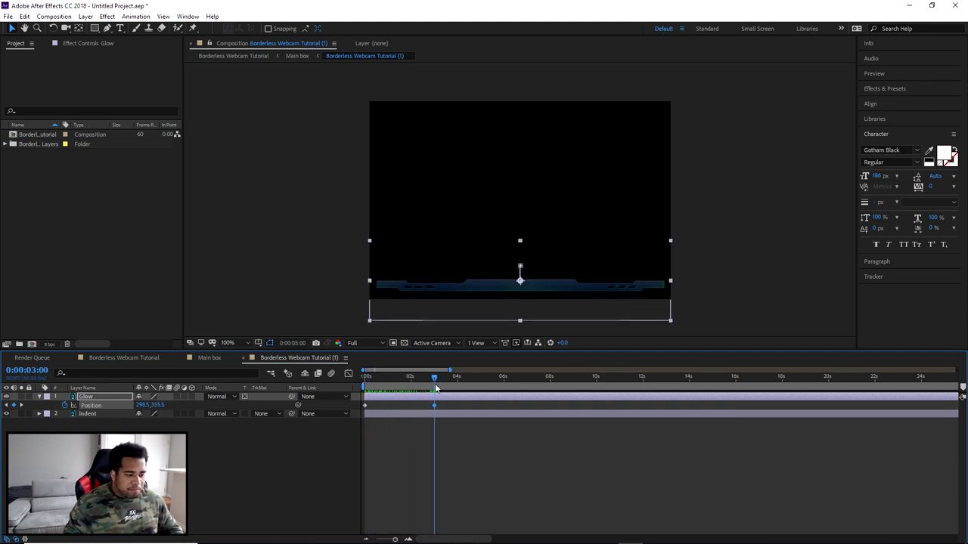
drag(434, 376, 502, 387)
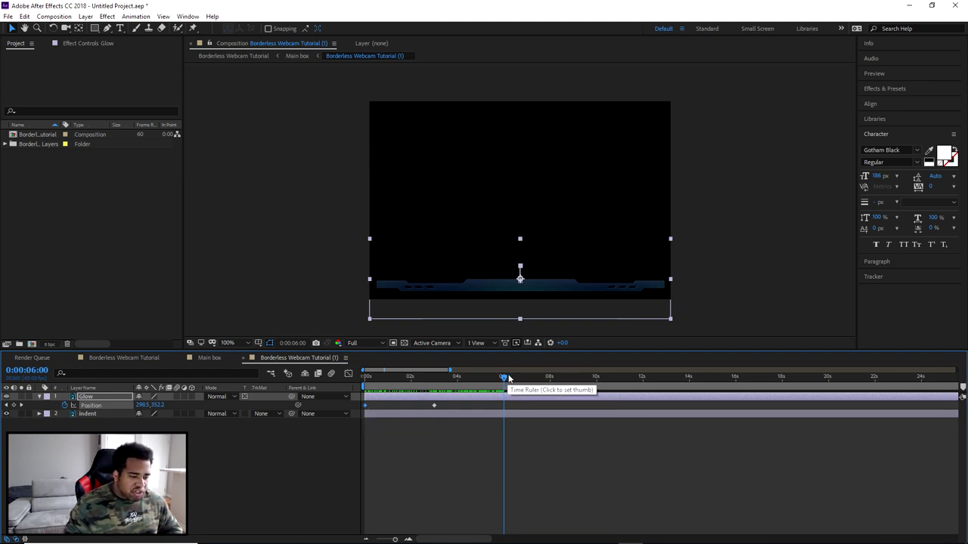
key(ctrl+v)
key(Home)
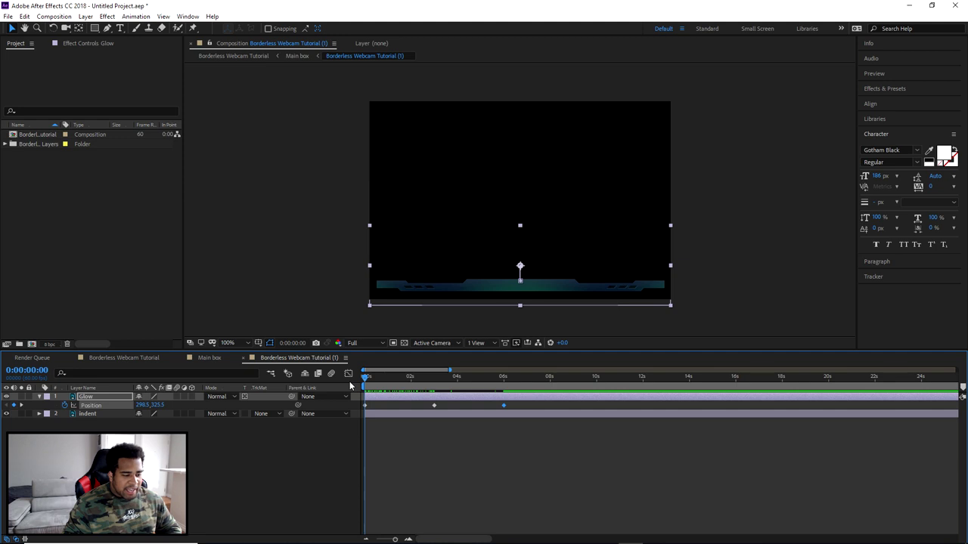
drag(365, 378, 359, 412)
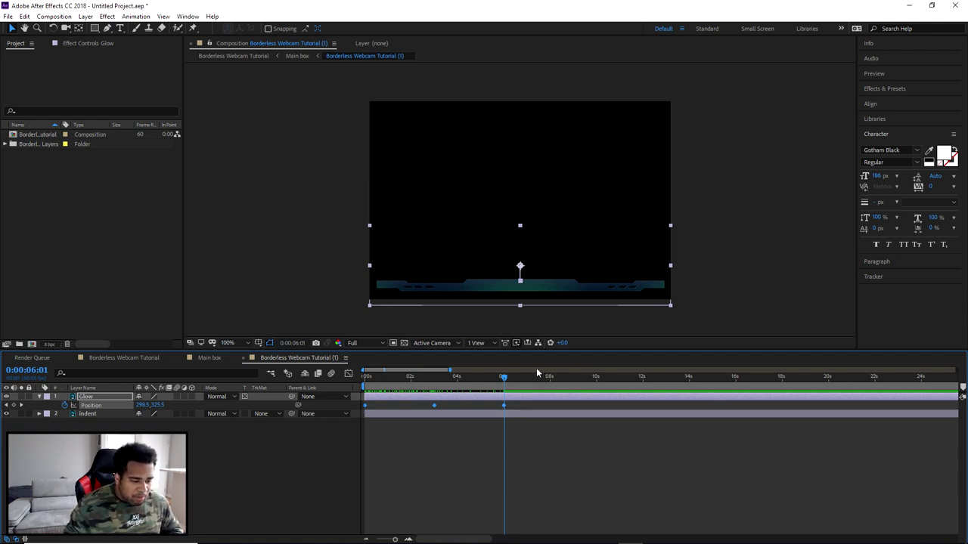
Paste the three Position keyframes again at exactly 9 seconds and preview.
drag(504, 379, 572, 382)
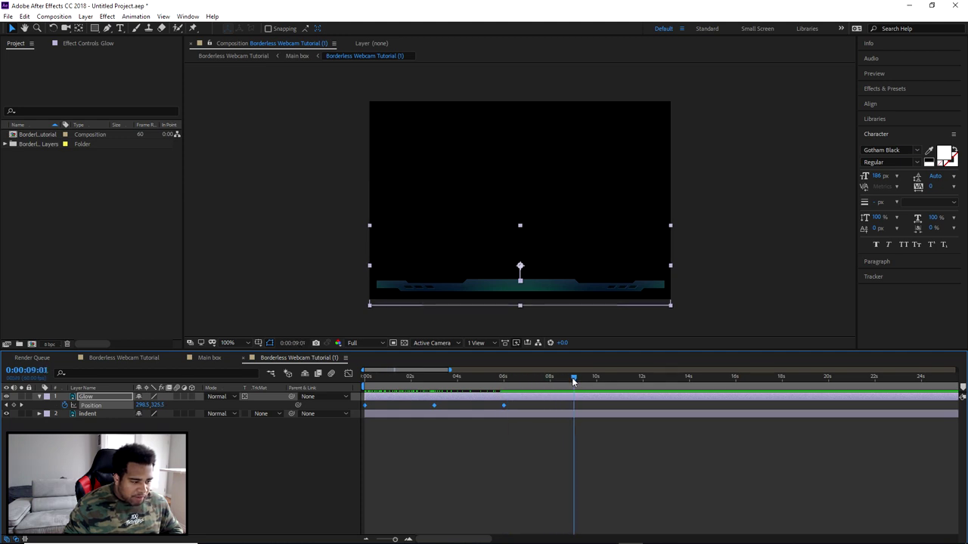
key(Page_Up)
key(Page_Up)
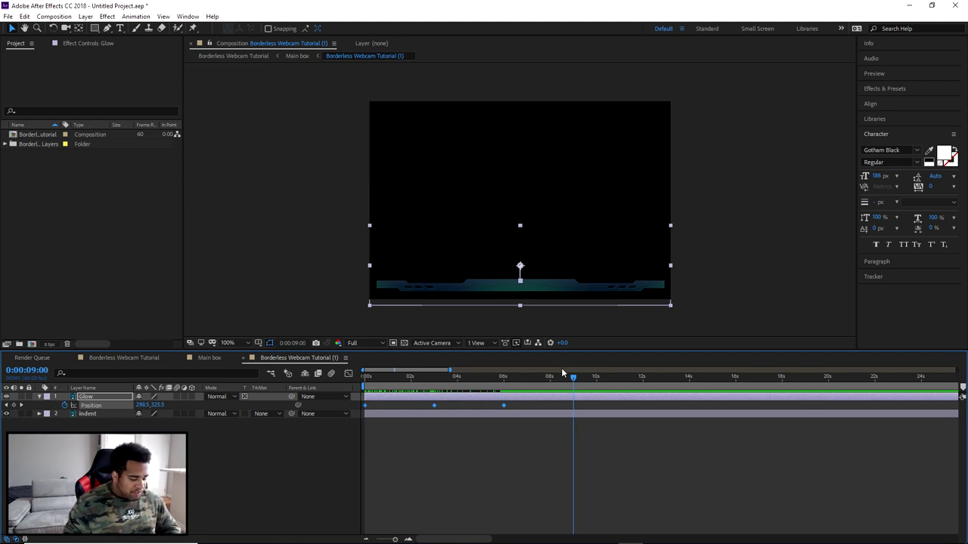
key(ctrl+v)
click(366, 378)
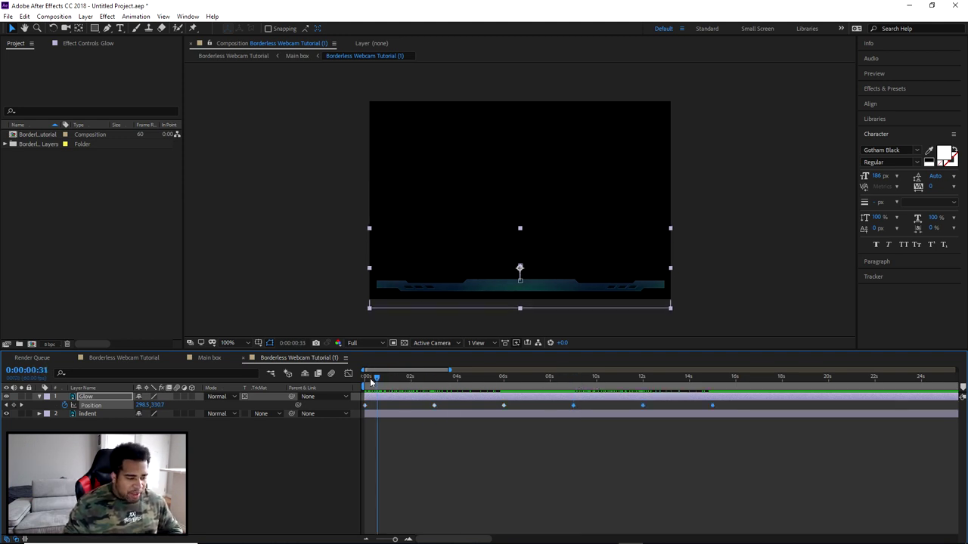
drag(363, 378, 712, 390)
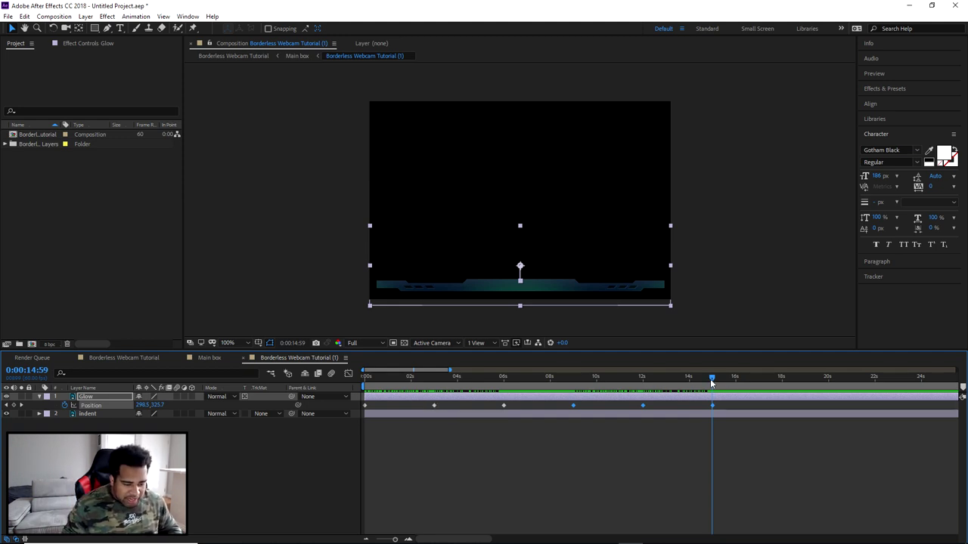
Paste another set of Position keyframes at about 18 seconds.
key(Page_Down)
key(Page_Down)
key(Page_Down)
key(Page_Down)
key(Page_Down)
key(Page_Down)
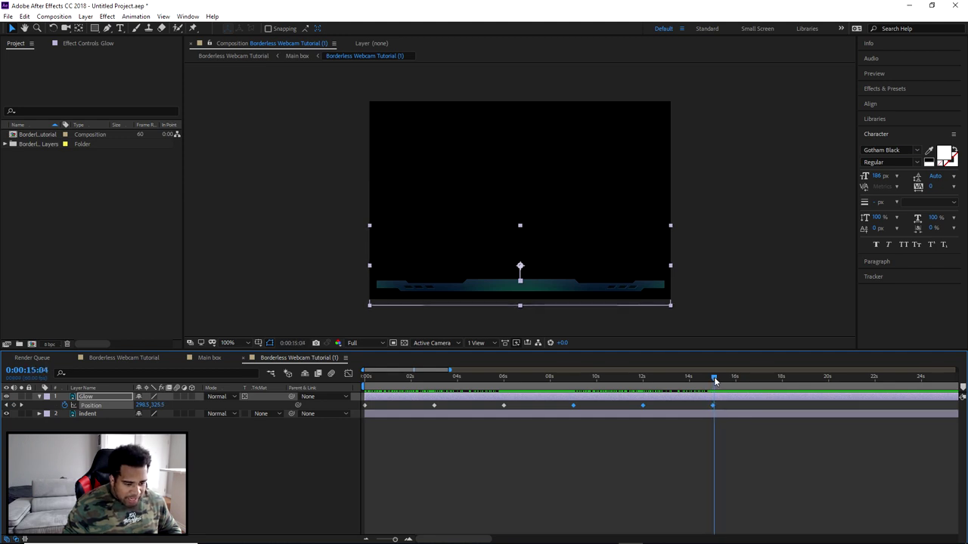
drag(725, 381, 783, 379)
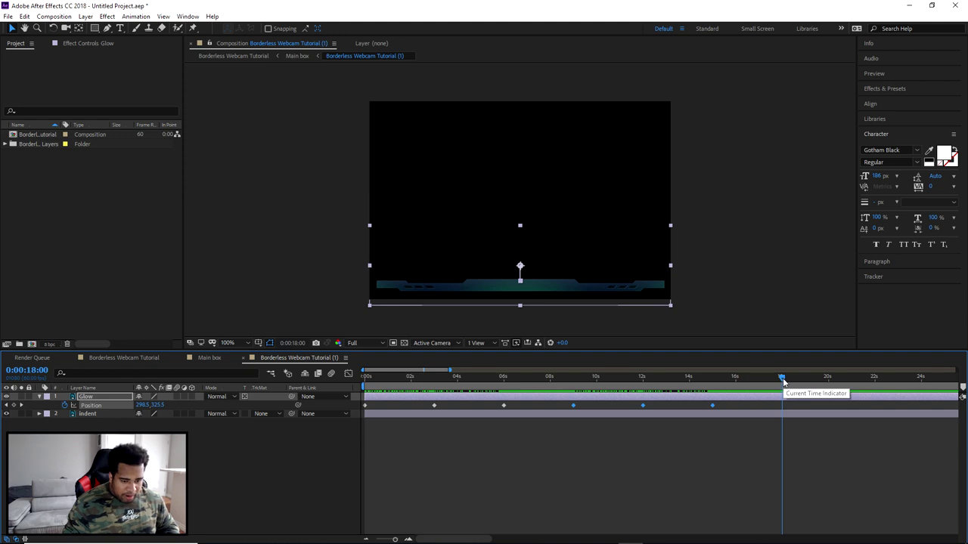
key(ctrl+v)
drag(391, 539, 383, 539)
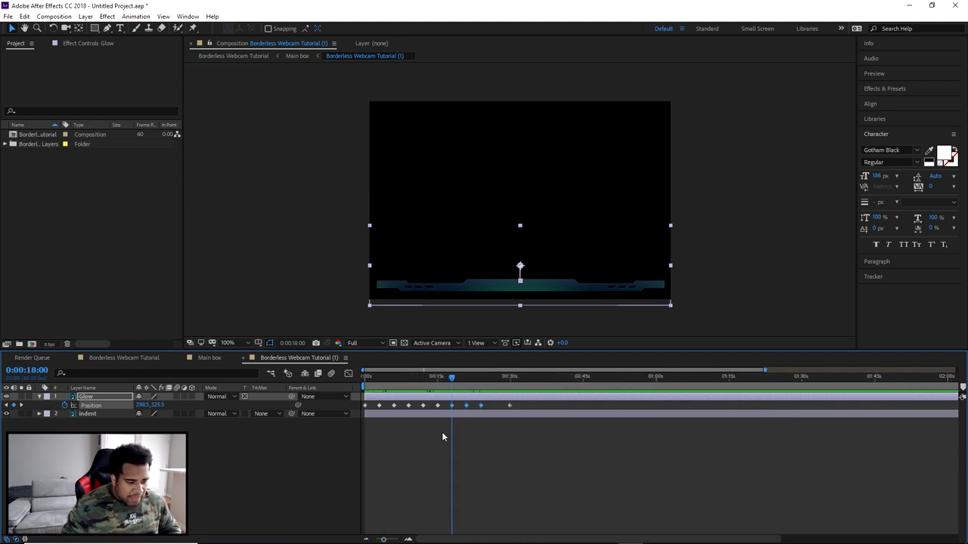
Undo an extra paste at 25 seconds and preview the glow animation from the start.
drag(455, 383, 493, 380)
key(ctrl+v)
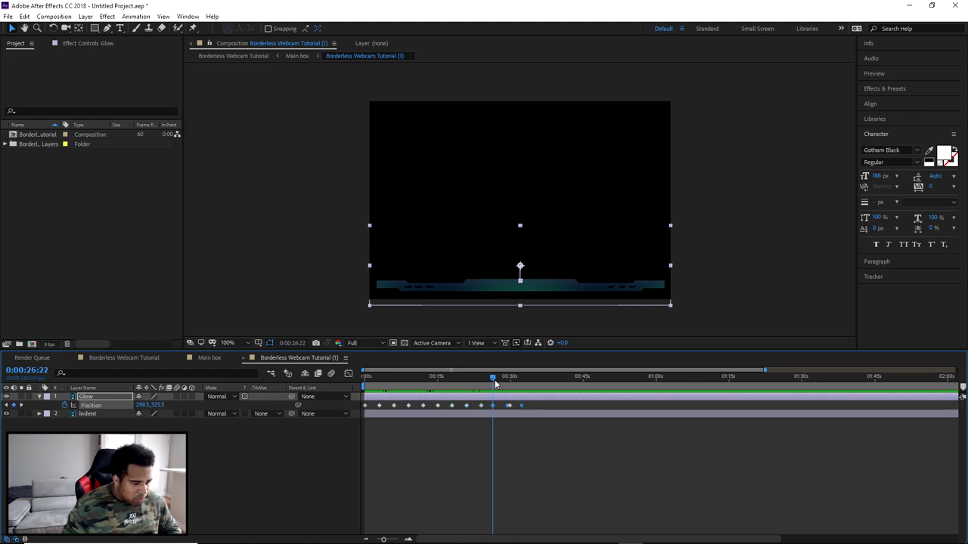
key(ctrl+z)
drag(492, 377, 516, 379)
key(Home)
key(space)
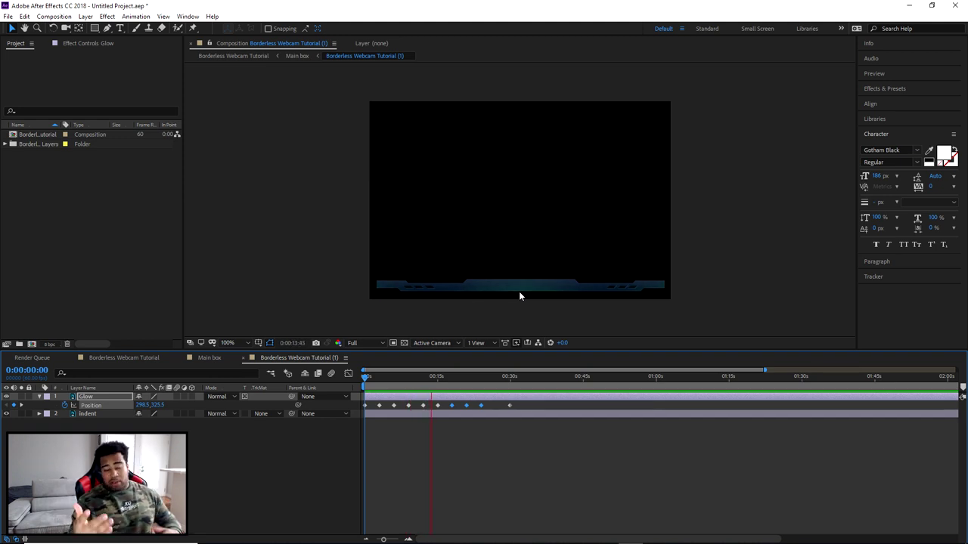
drag(509, 378, 351, 412)
click(522, 409)
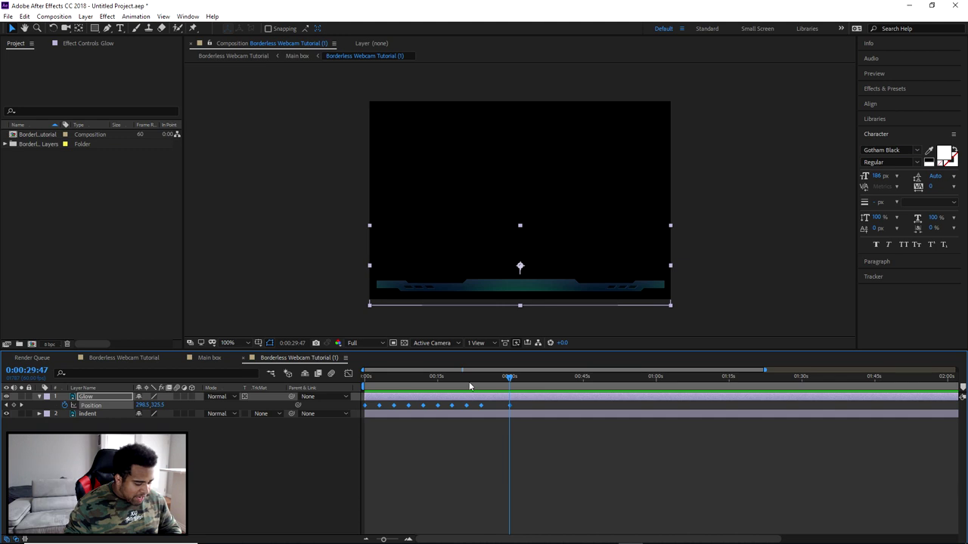
Paste the copied Glow keyframes further along the three-minute timeline.
drag(383, 539, 376, 539)
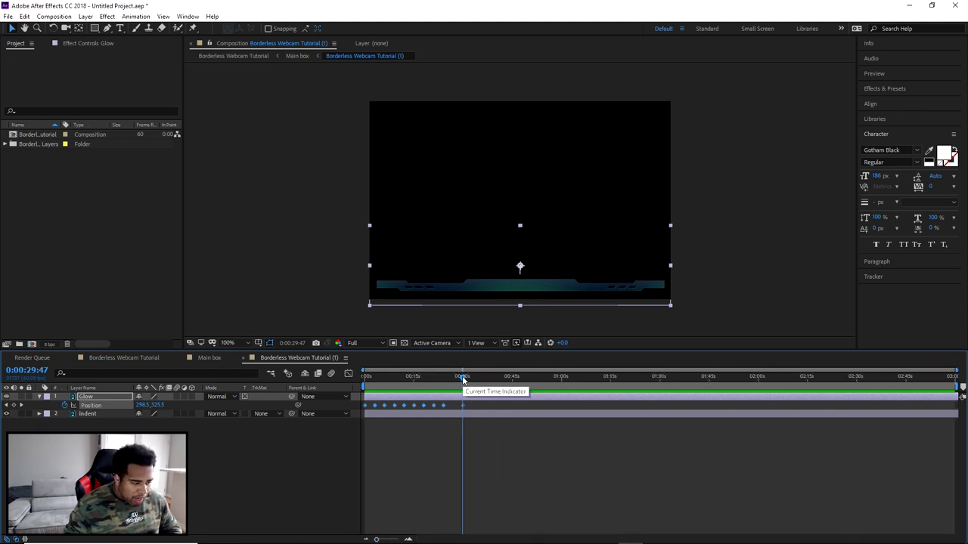
drag(463, 378, 344, 378)
key(ctrl+v)
key(ctrl+v)
key(ctrl+v)
key(ctrl+v)
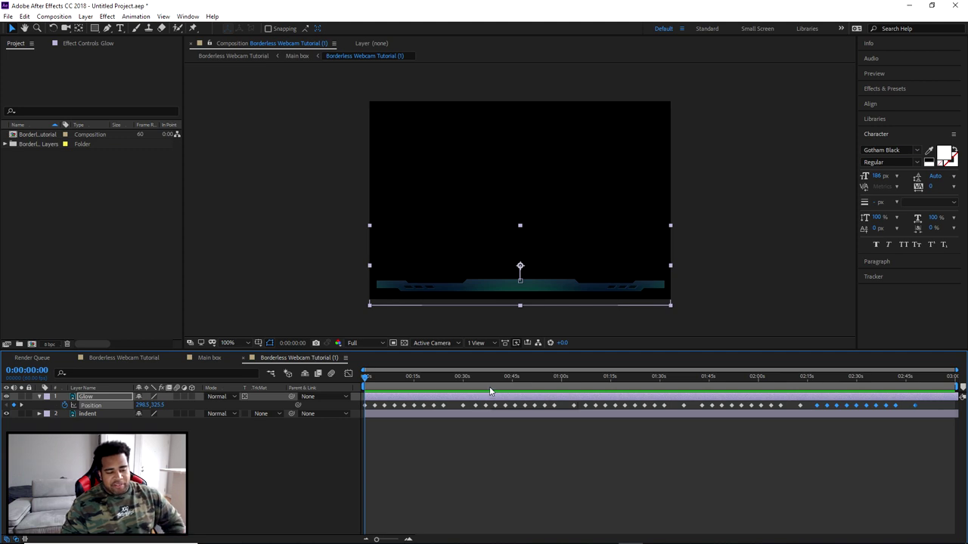
drag(567, 403, 394, 406)
drag(370, 412, 945, 409)
Preview the repeating glow, then return to the Borderless Webcam Tutorial comp at about 16 seconds.
click(392, 377)
drag(378, 380, 808, 380)
drag(869, 377, 347, 386)
key(space)
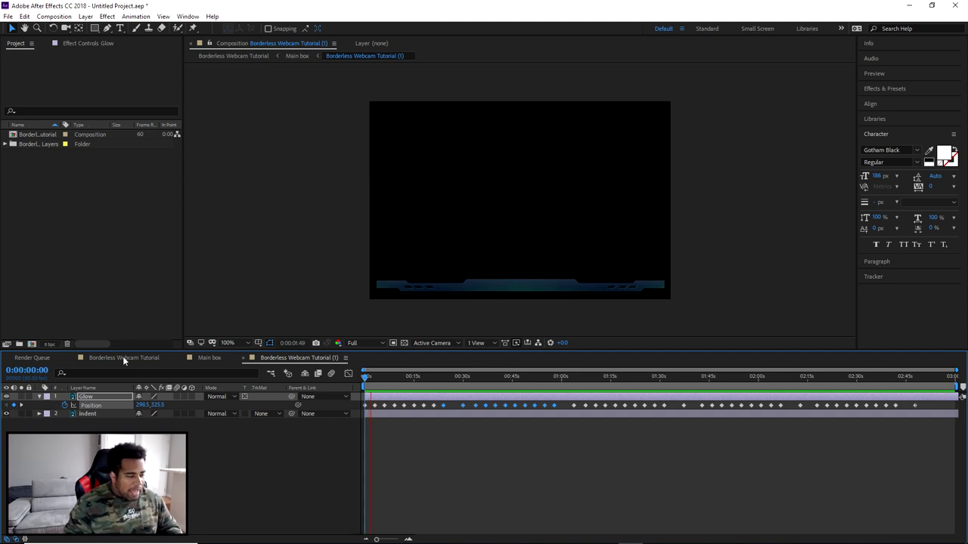
click(150, 361)
drag(371, 380, 512, 378)
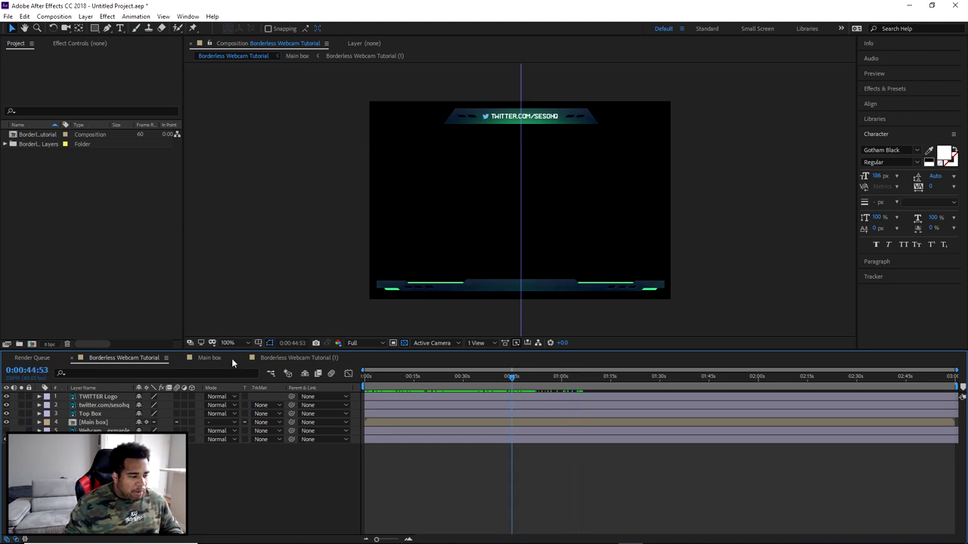
Delete the middle and trailing blocks of Glow Position keyframes in Borderless Webcam Tutorial (1).
click(209, 358)
click(294, 358)
drag(457, 406, 673, 408)
click(574, 408)
drag(570, 408, 669, 406)
key(Delete)
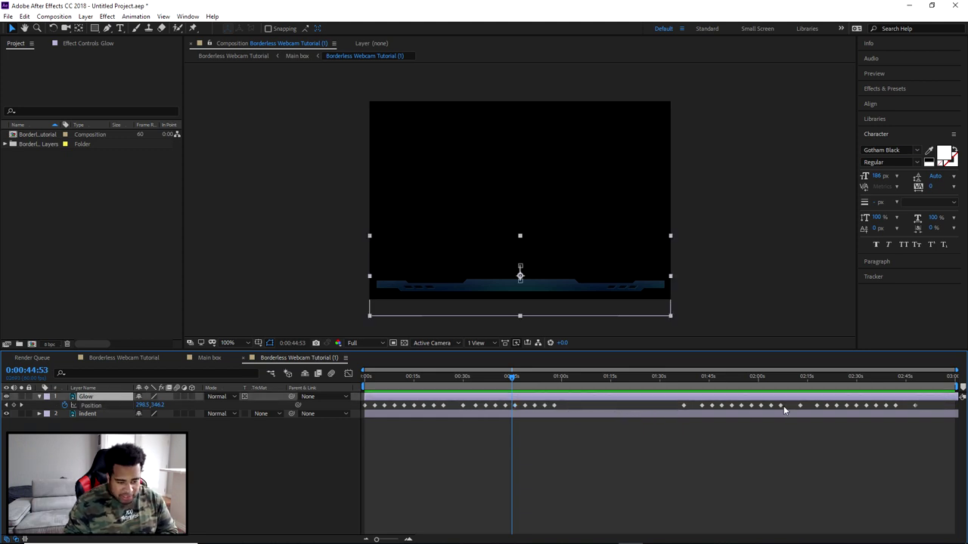
drag(788, 409, 945, 412)
key(Delete)
Scrub to check the two remaining glow bursts, then view the main comp at about 16 seconds.
click(509, 381)
drag(369, 378, 963, 396)
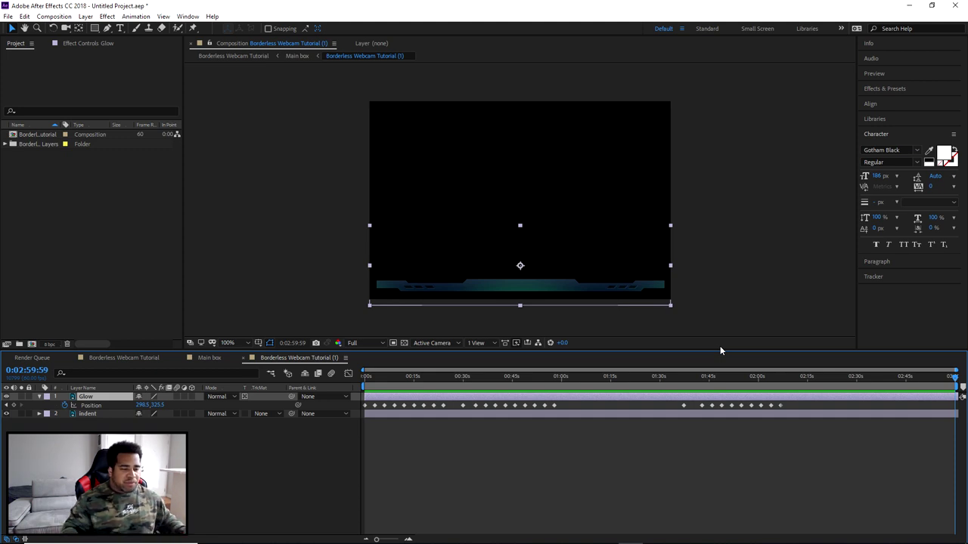
key(Home)
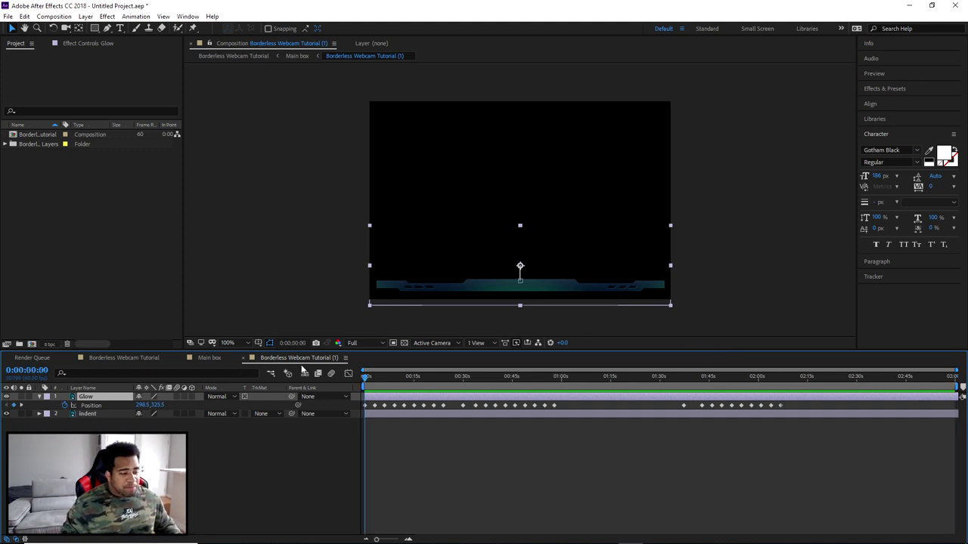
click(106, 357)
drag(366, 377, 464, 378)
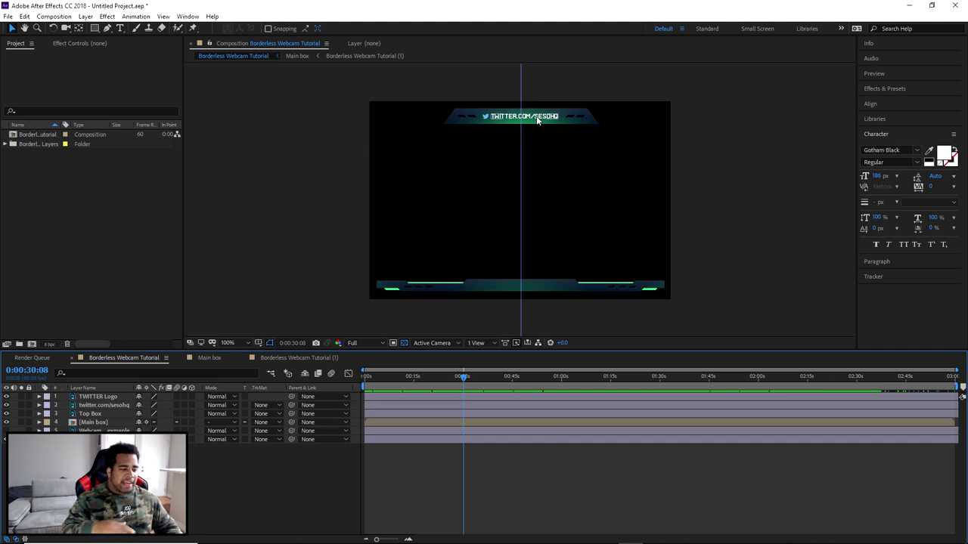
click(371, 384)
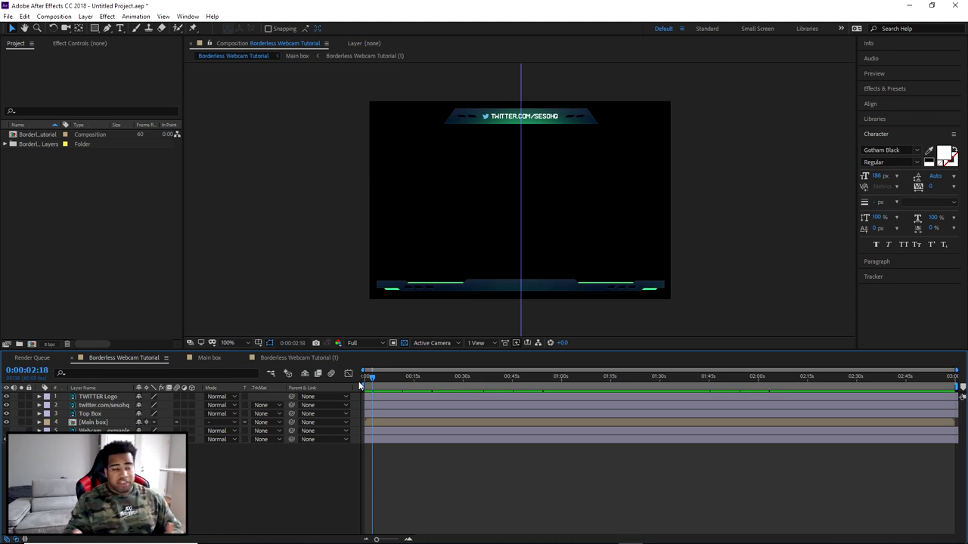
drag(370, 380, 373, 381)
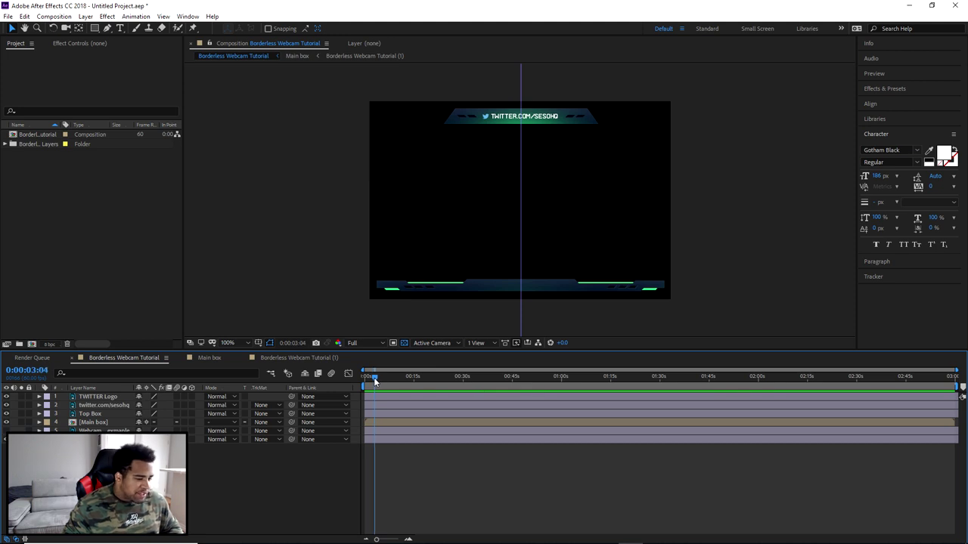
drag(373, 382, 375, 382)
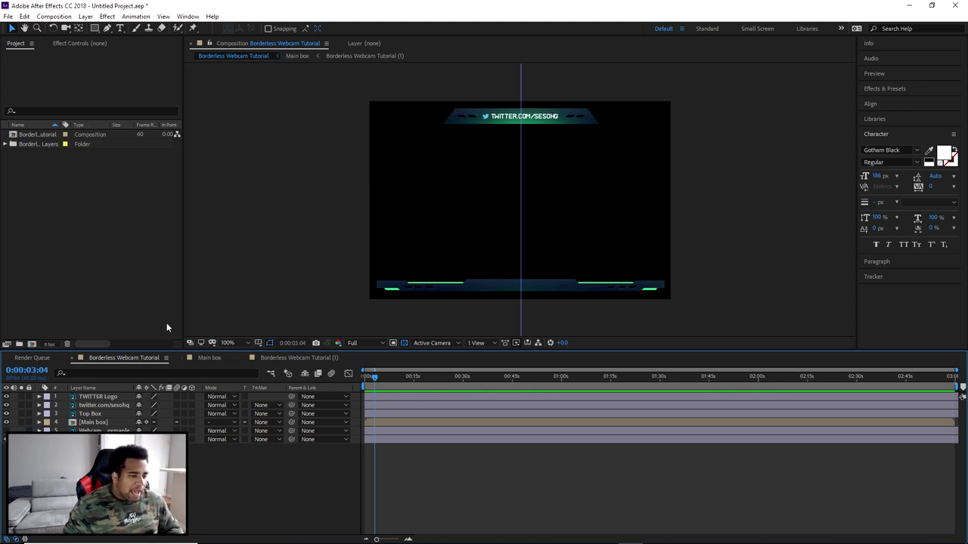
Set a Position keyframe on the Top Box layer at its resting place.
click(85, 413)
click(84, 413)
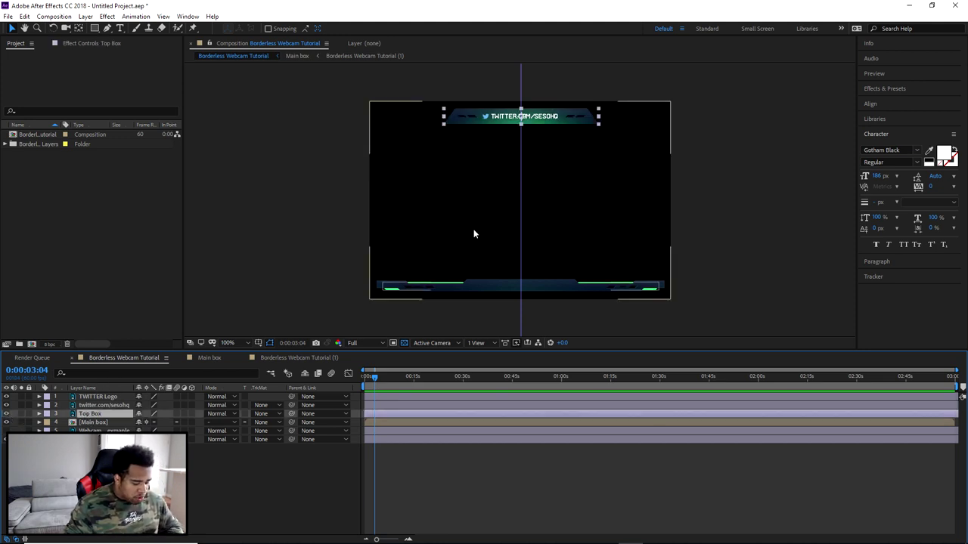
drag(550, 119, 550, 103)
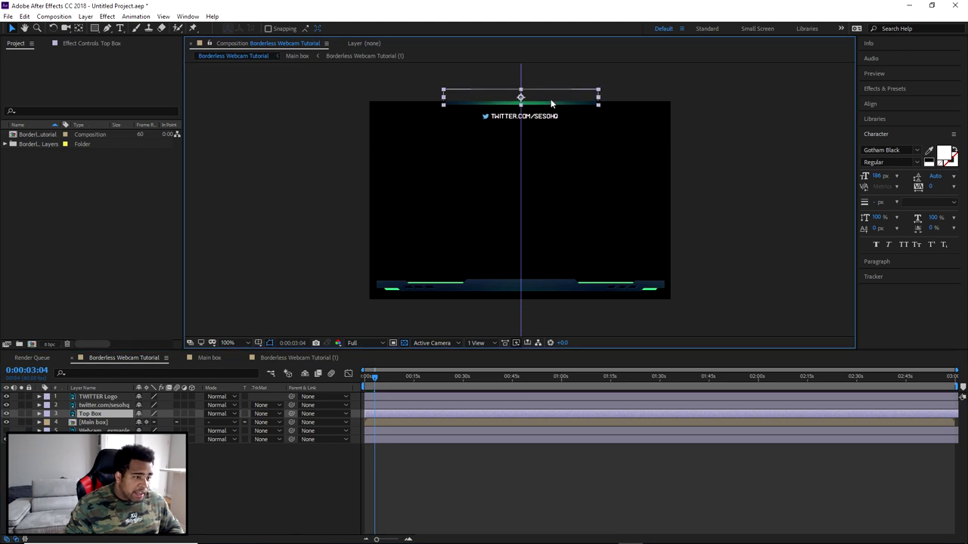
key(ctrl+z)
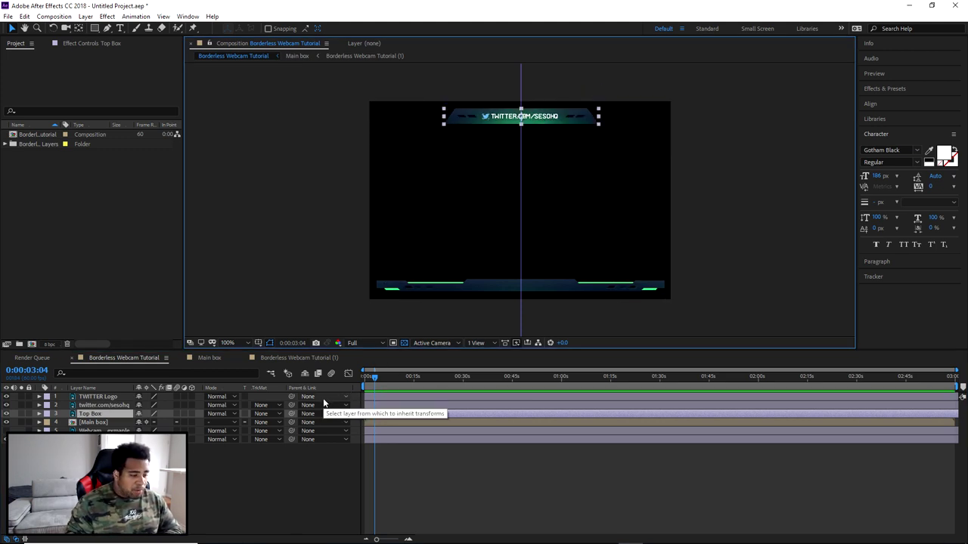
key(p)
click(65, 422)
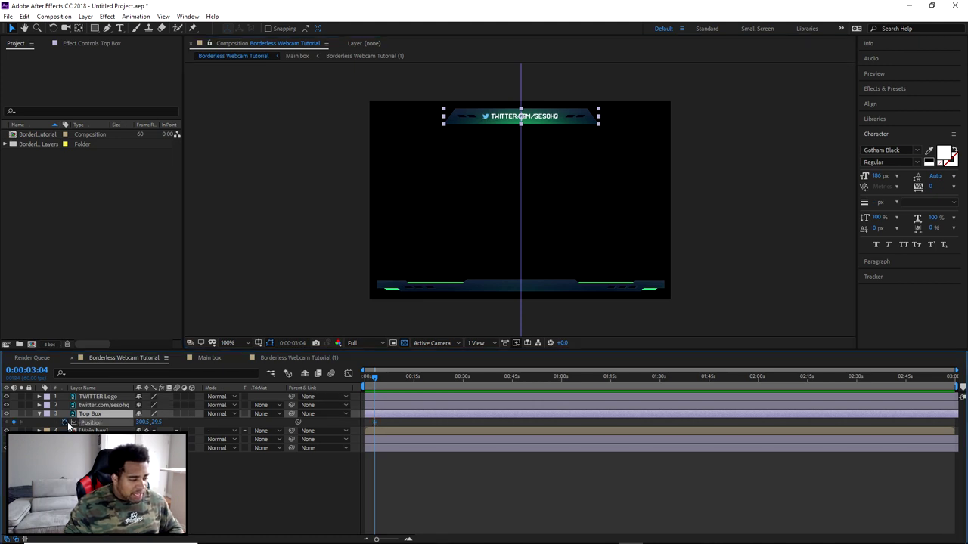
At 1 second, move the Twitter box above the frame's top and preview the slide-in.
drag(376, 378, 368, 378)
drag(377, 540, 395, 540)
drag(412, 382, 397, 375)
drag(525, 128, 542, 88)
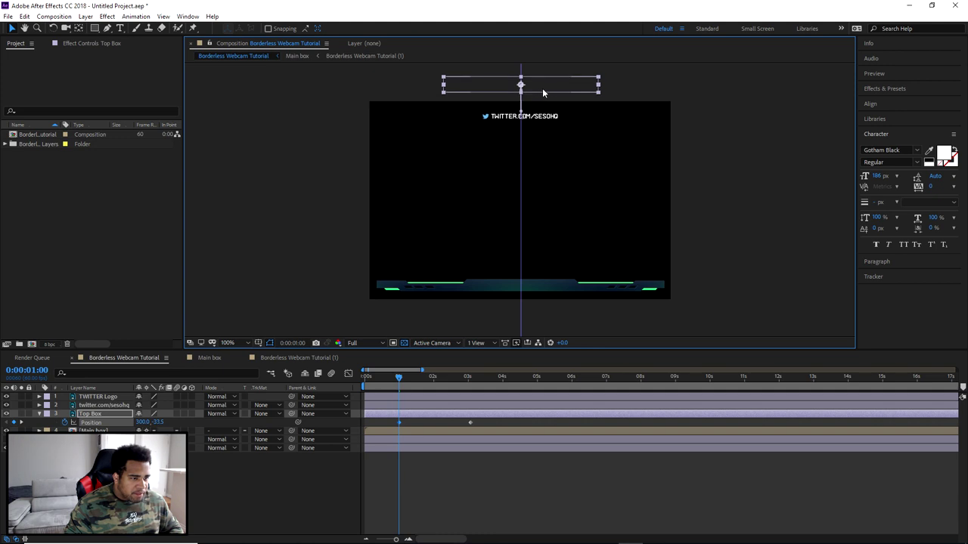
click(366, 376)
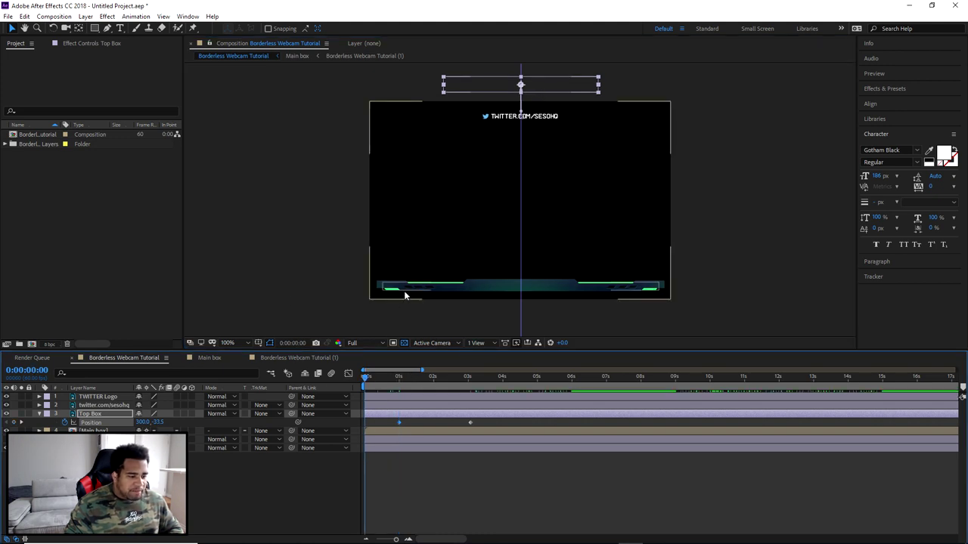
key(space)
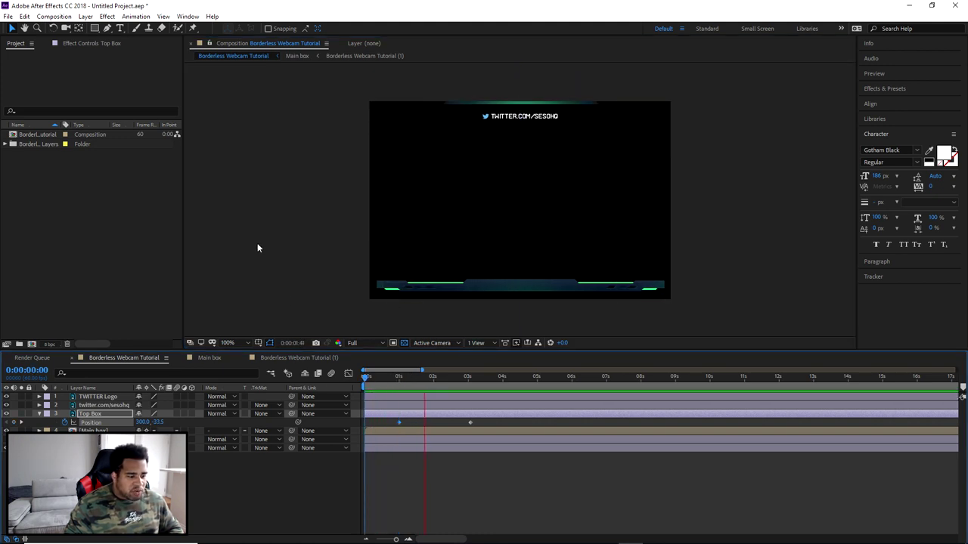
key(space)
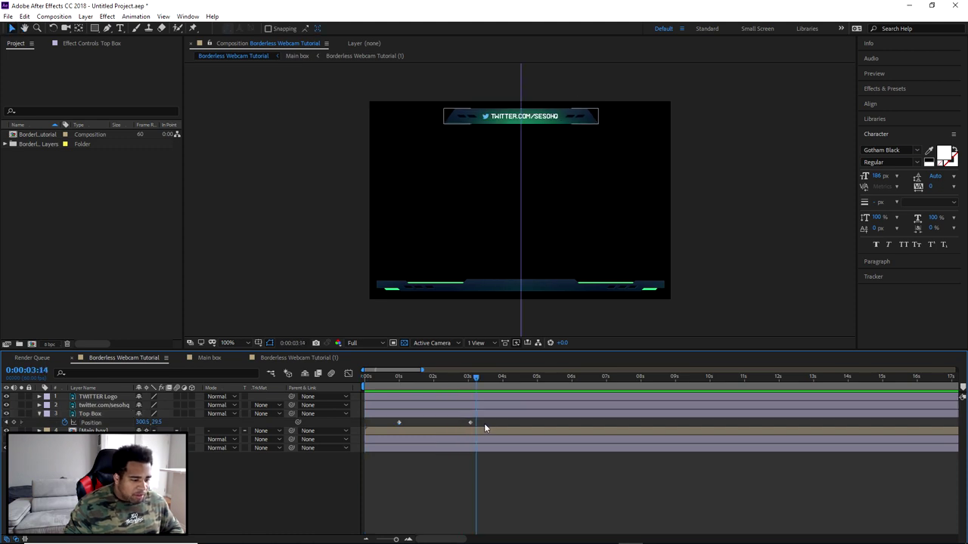
Delay the box's starting Position keyframe to about 2 seconds and preview the slide.
click(413, 421)
click(433, 376)
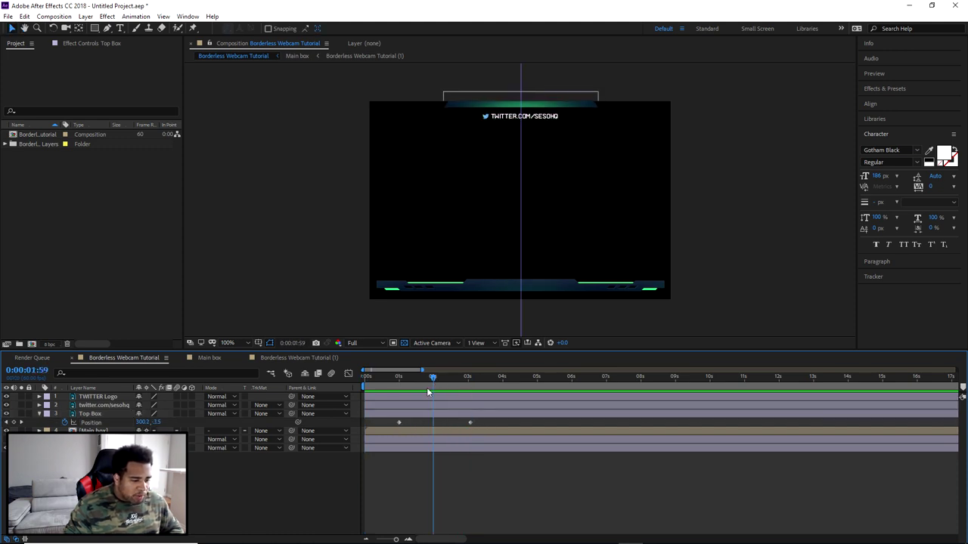
drag(398, 422, 432, 422)
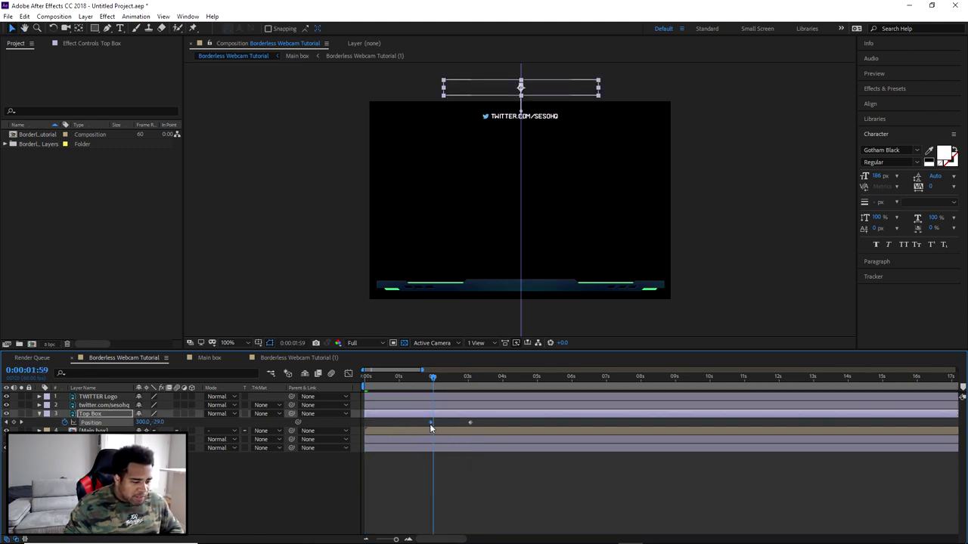
click(429, 376)
drag(415, 421, 443, 424)
key(space)
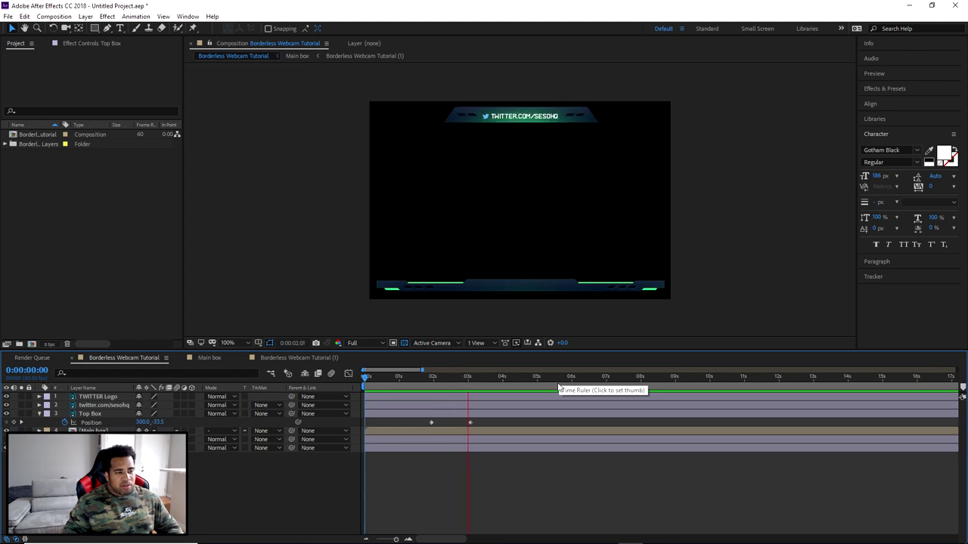
click(417, 376)
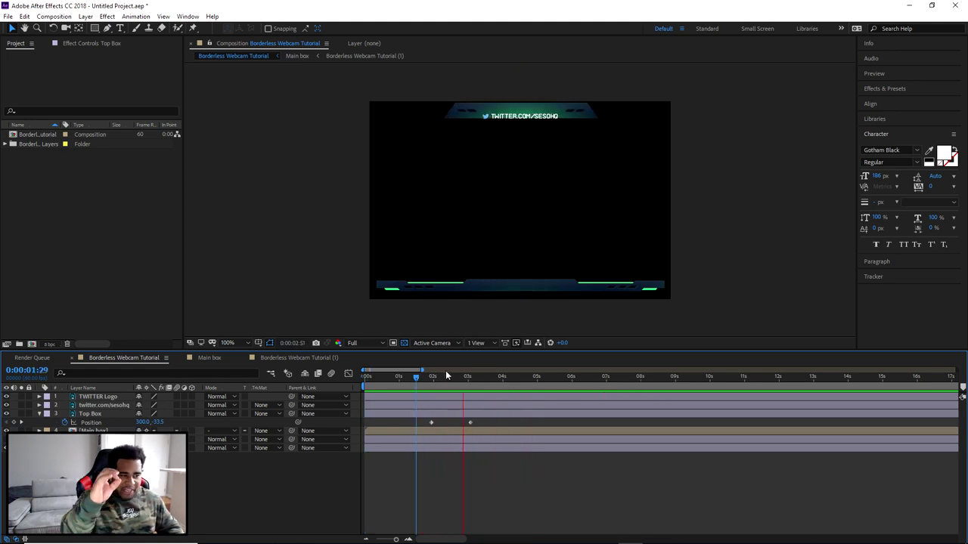
key(space)
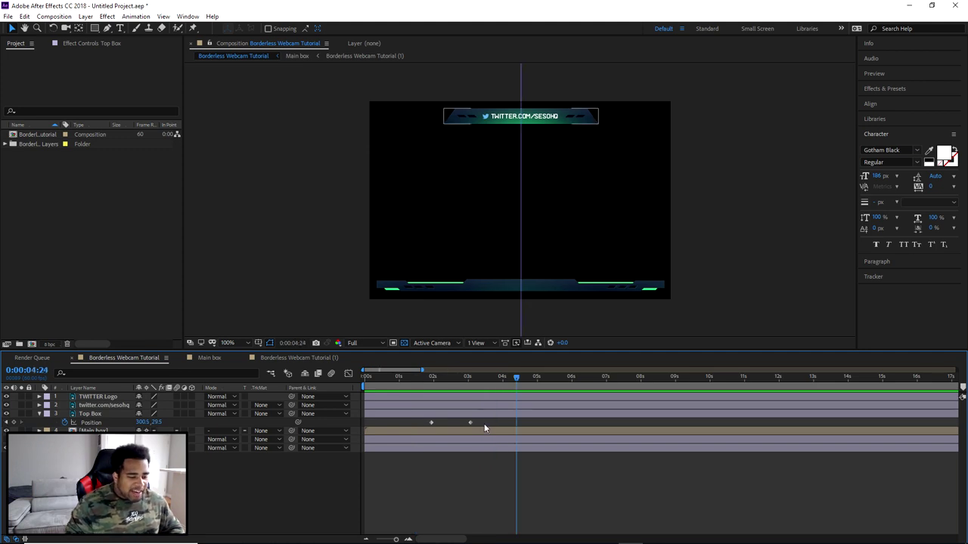
right_click(431, 421)
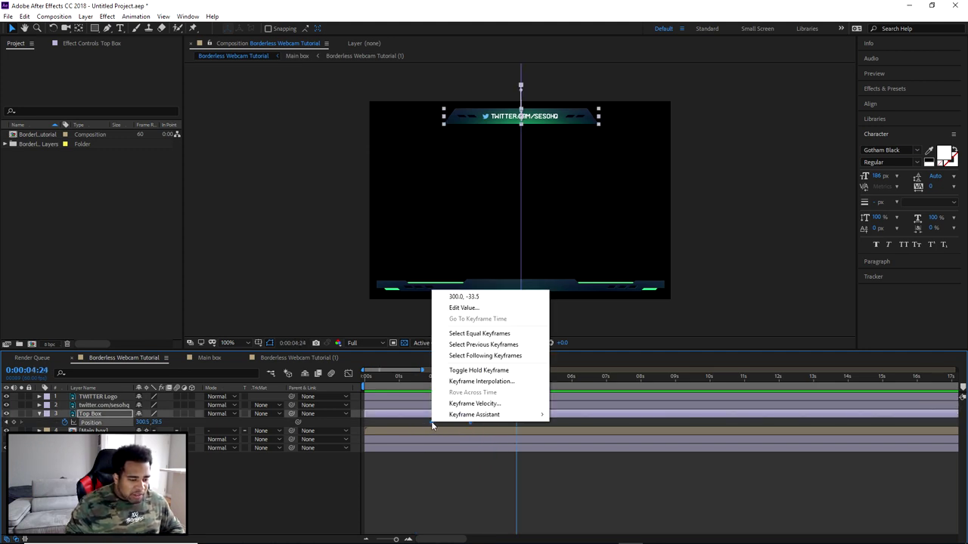
Apply Easy Ease to the Top Box Position keyframes and shape their speed graph curve.
mouse_move(491, 414)
click(589, 446)
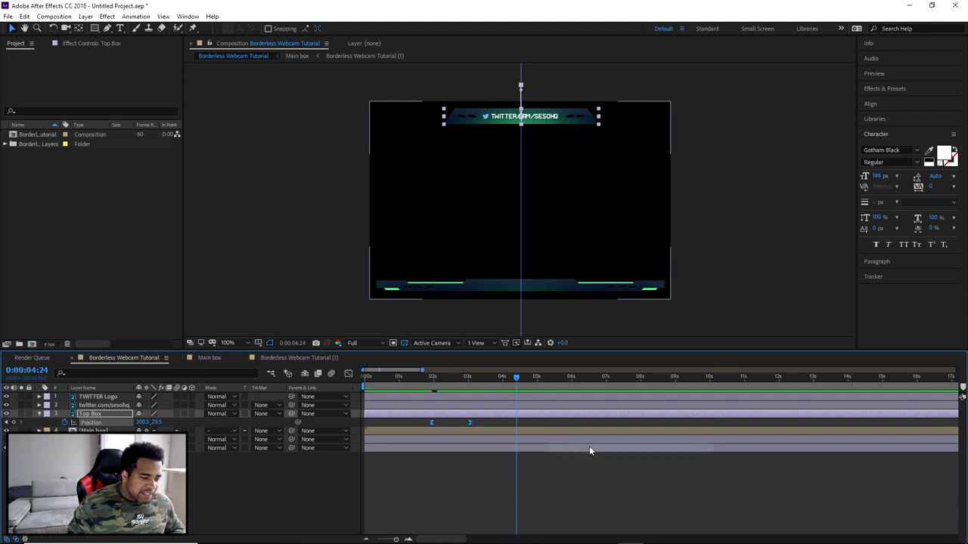
click(349, 375)
right_click(487, 424)
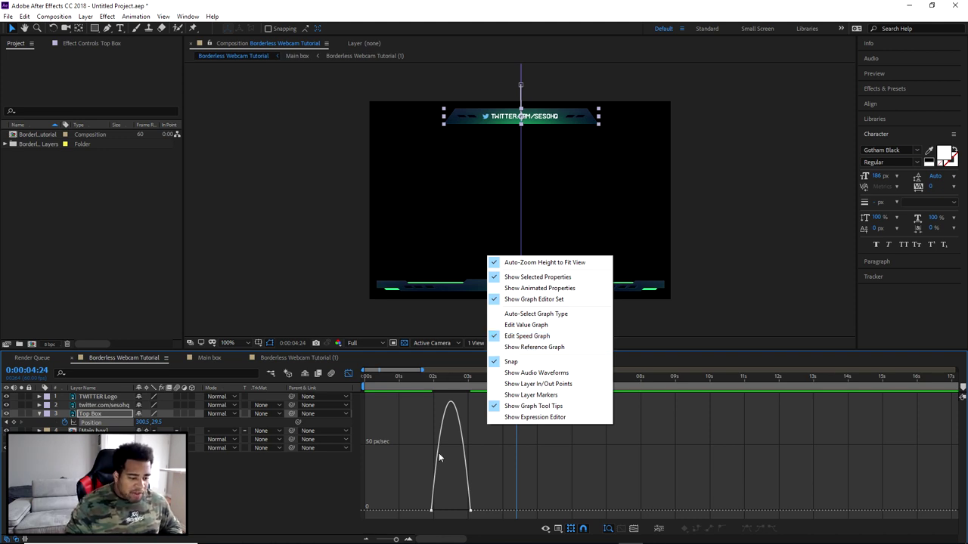
click(405, 481)
drag(450, 516, 484, 519)
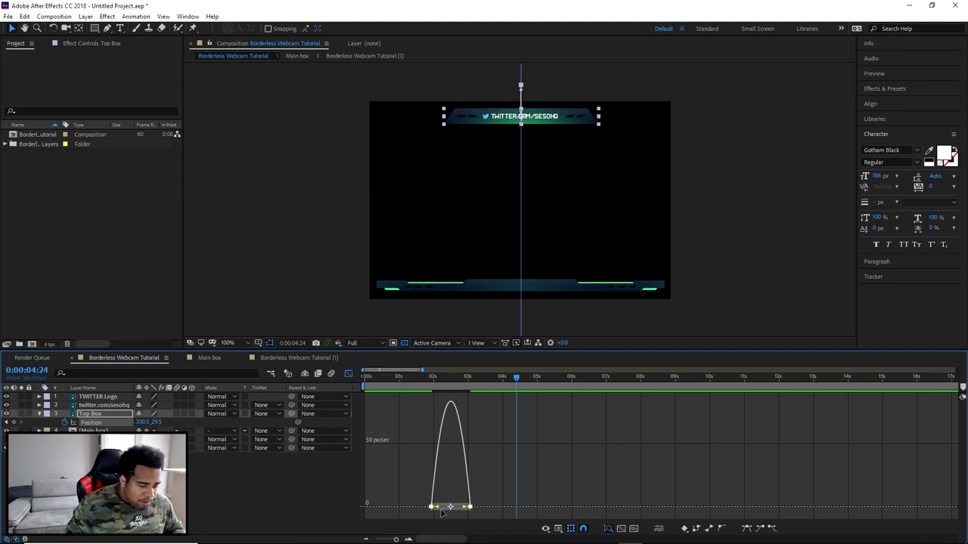
drag(438, 508, 458, 508)
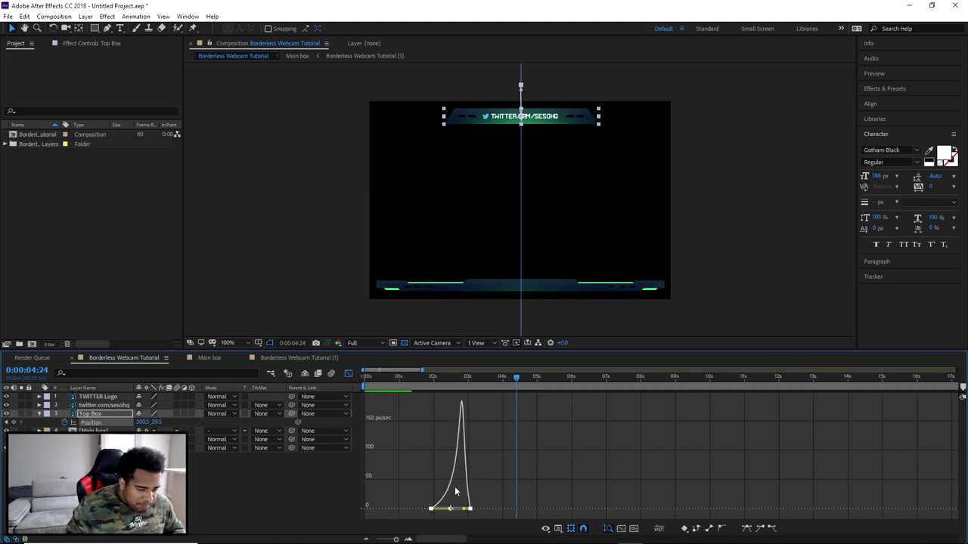
click(430, 376)
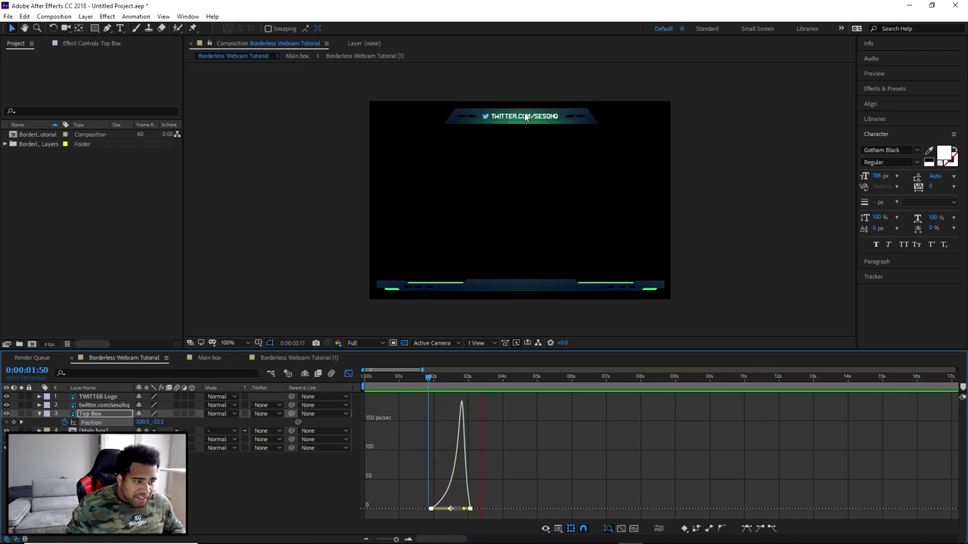
key(space)
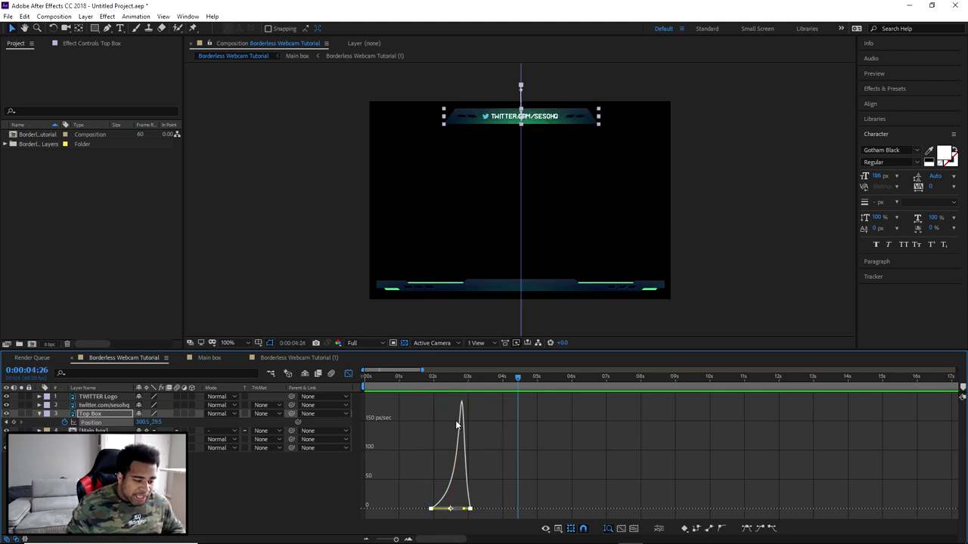
Drag the ease influence handles out to about 76% for a tall speed spike, then preview.
drag(465, 511, 455, 508)
click(420, 373)
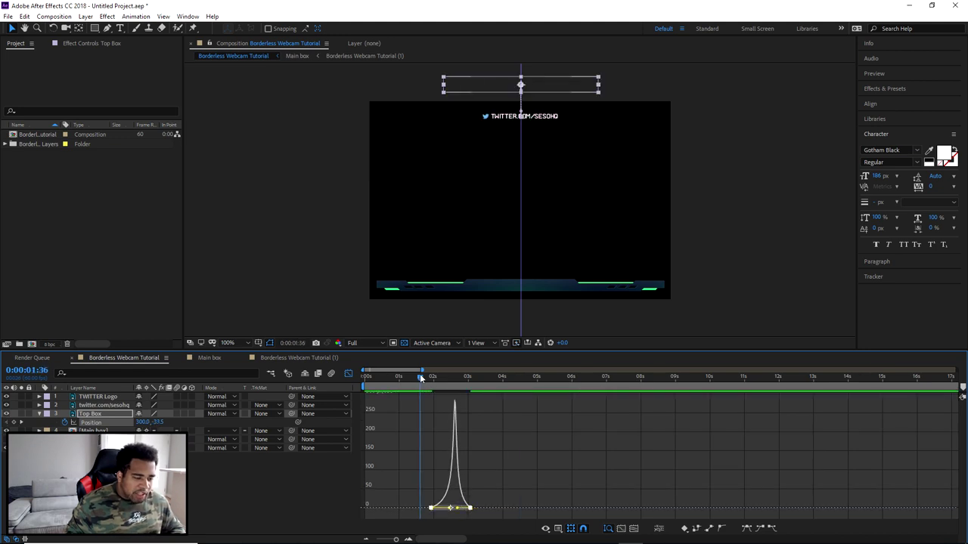
key(space)
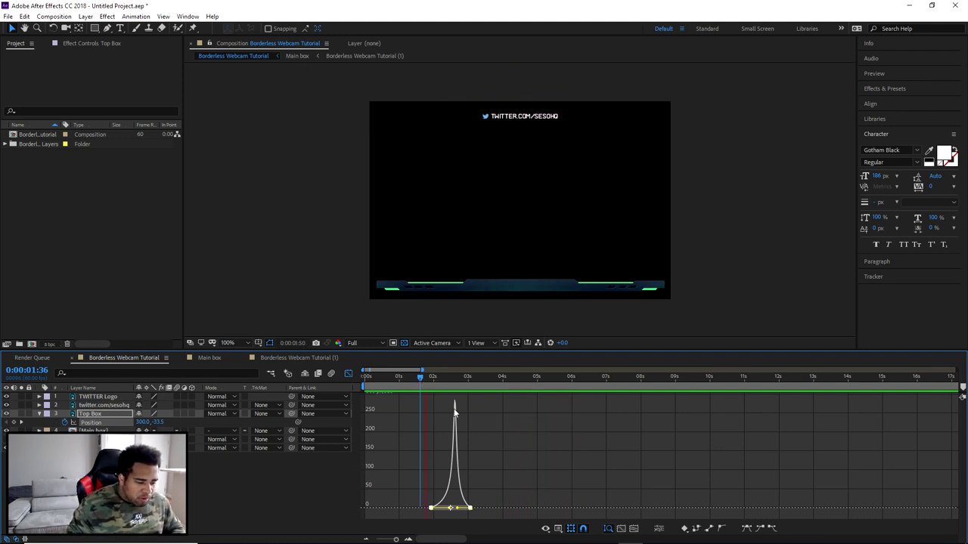
key(F9)
click(422, 375)
click(432, 503)
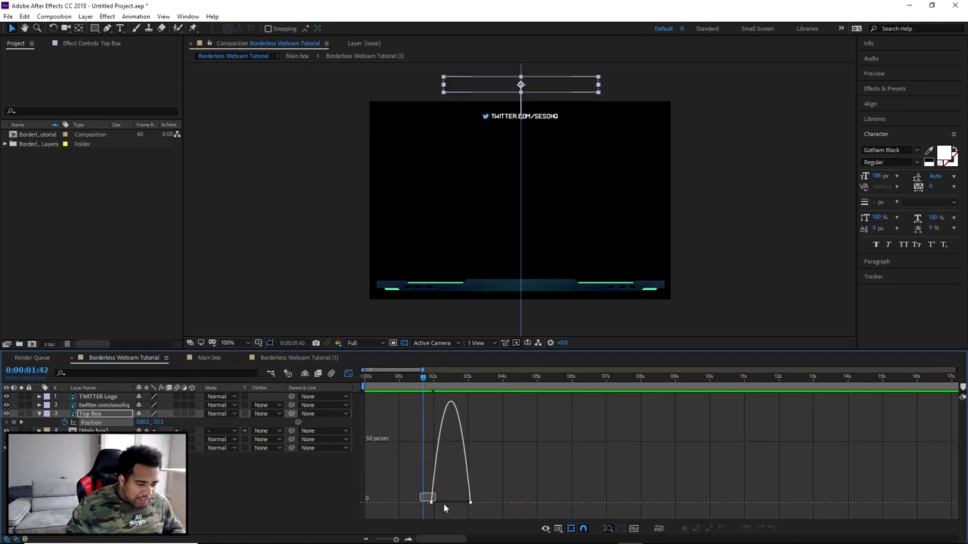
drag(439, 510, 447, 511)
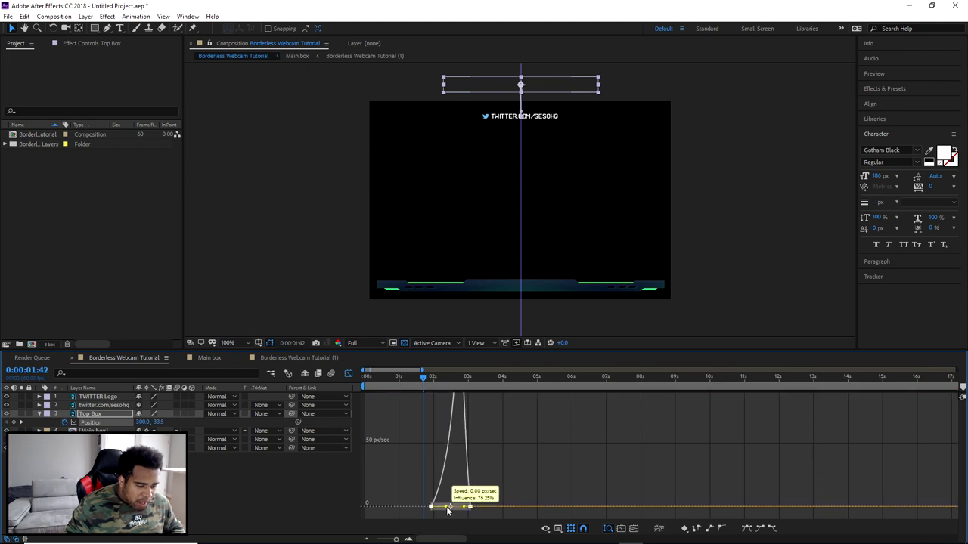
drag(447, 511, 458, 511)
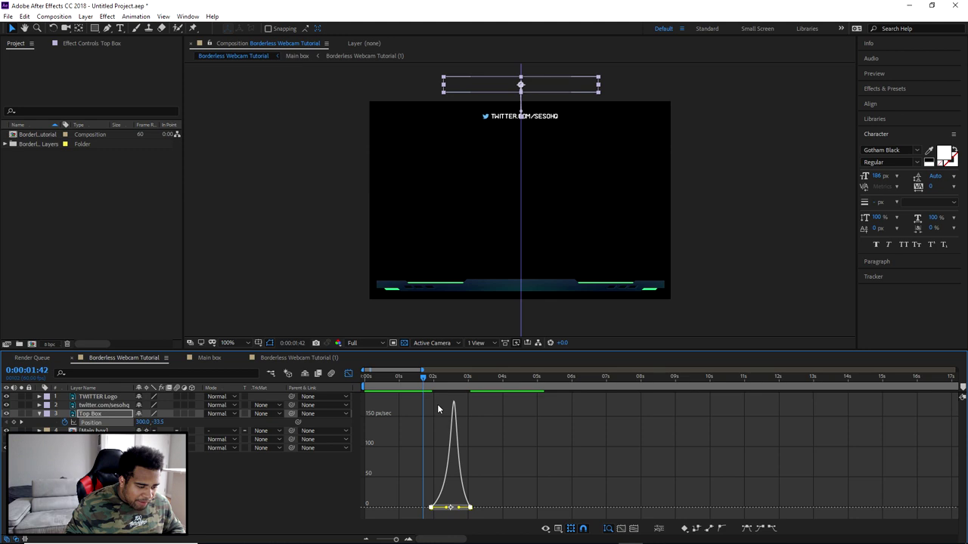
key(space)
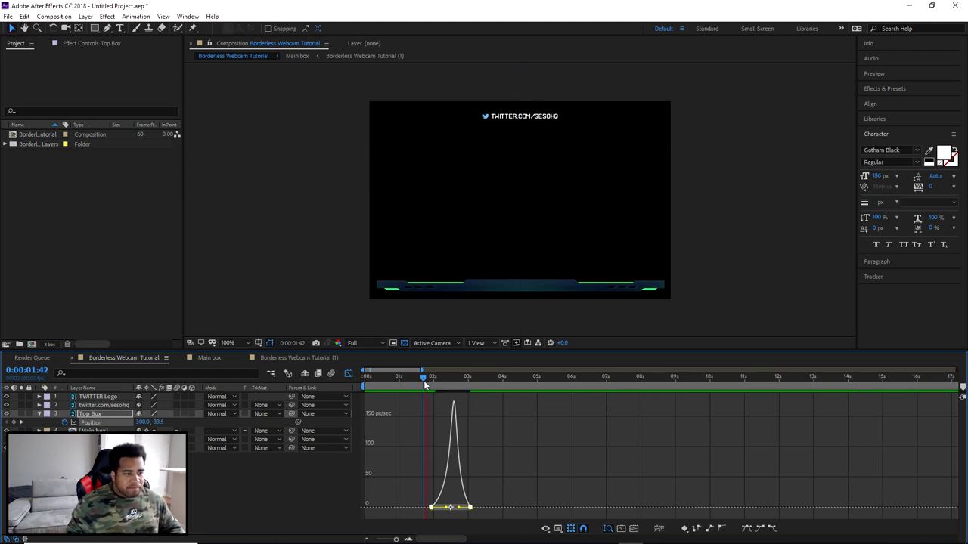
key(space)
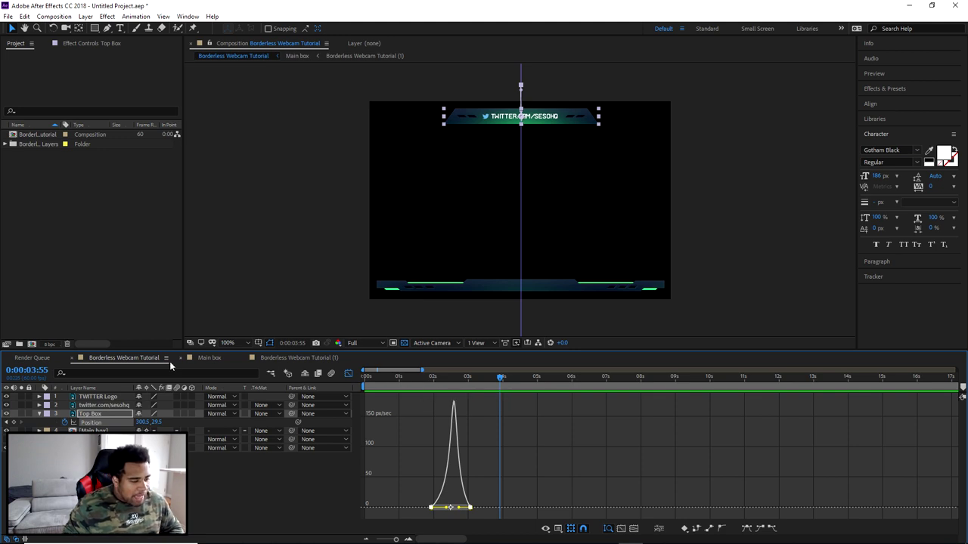
click(348, 373)
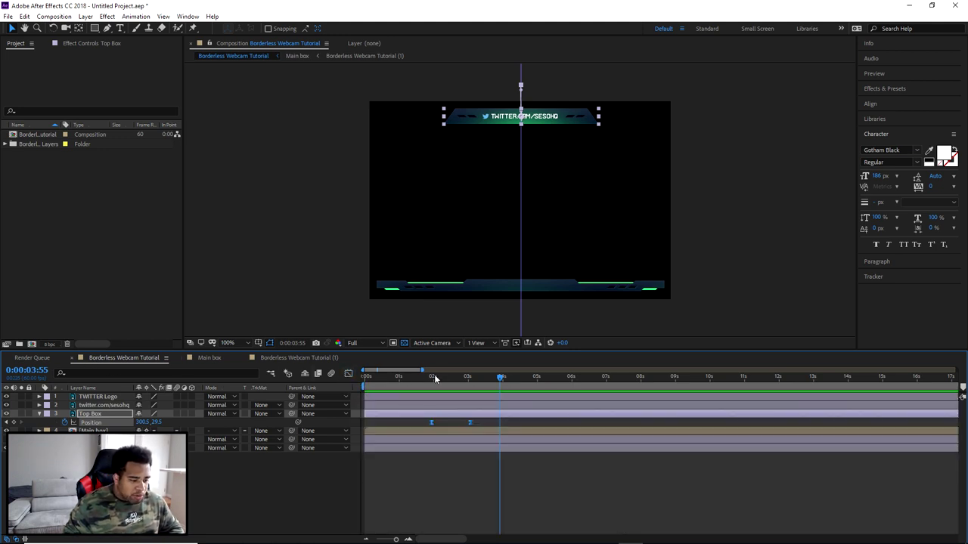
At 0:00:02:49, apply Effect > Transition > Linear Wipe to the twitter.com/sesohq text layer.
key(Home)
key(space)
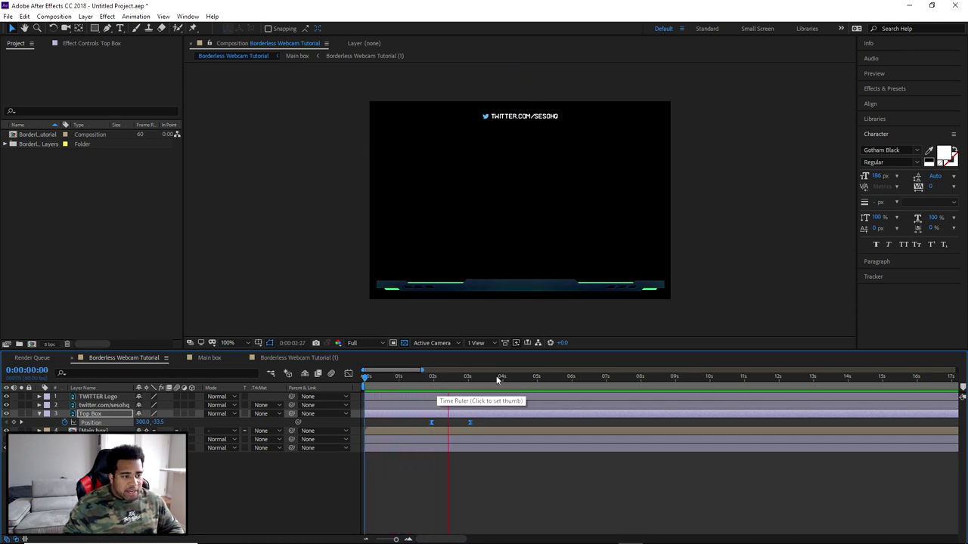
mouse_move(470, 377)
mouse_down()
mouse_move(441, 378)
mouse_move(463, 383)
mouse_up()
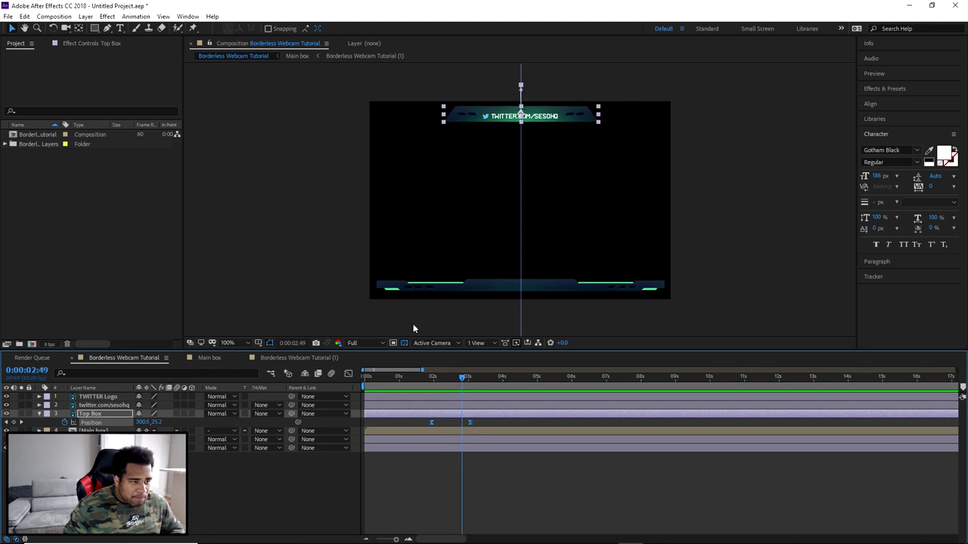
click(78, 405)
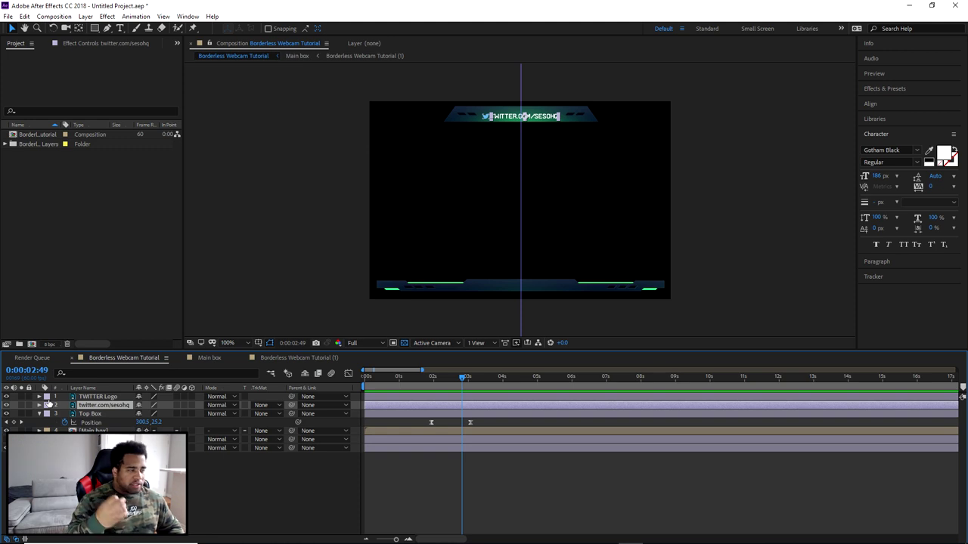
click(106, 16)
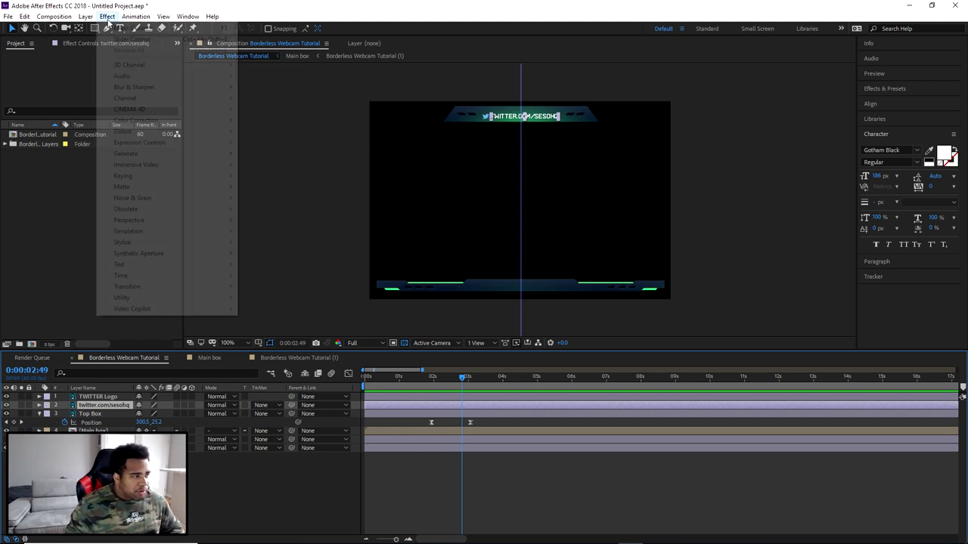
mouse_move(174, 287)
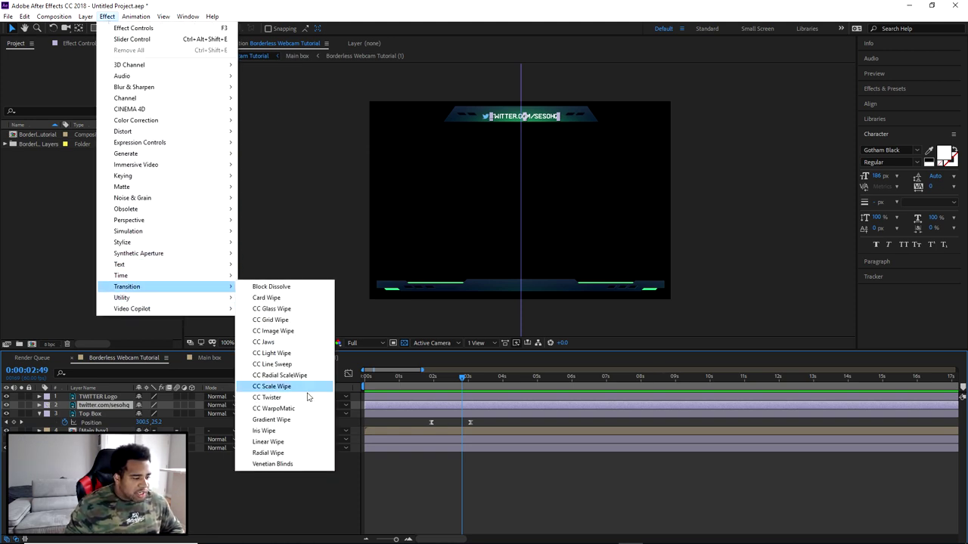
click(278, 442)
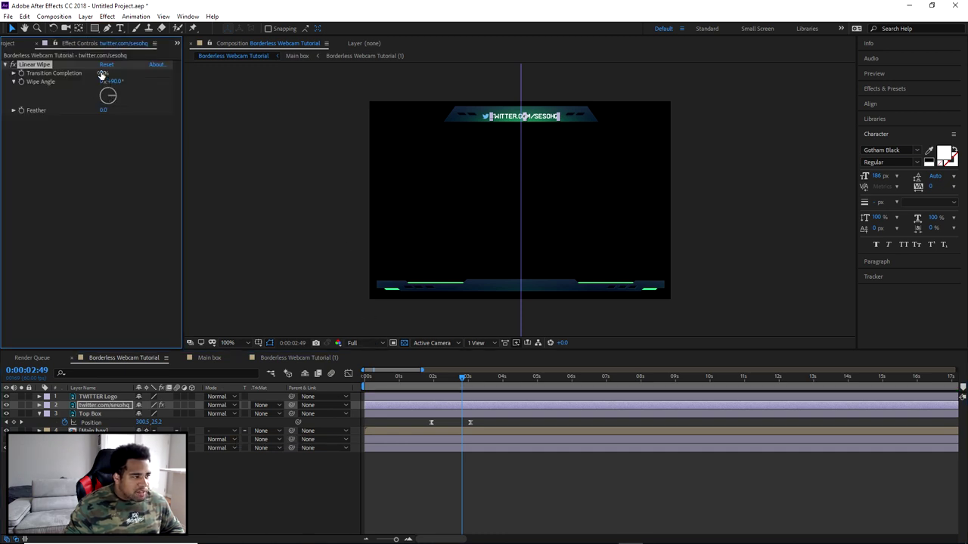
Set the Linear Wipe's Transition Completion to 100%, hiding the text.
drag(196, 75, 244, 80)
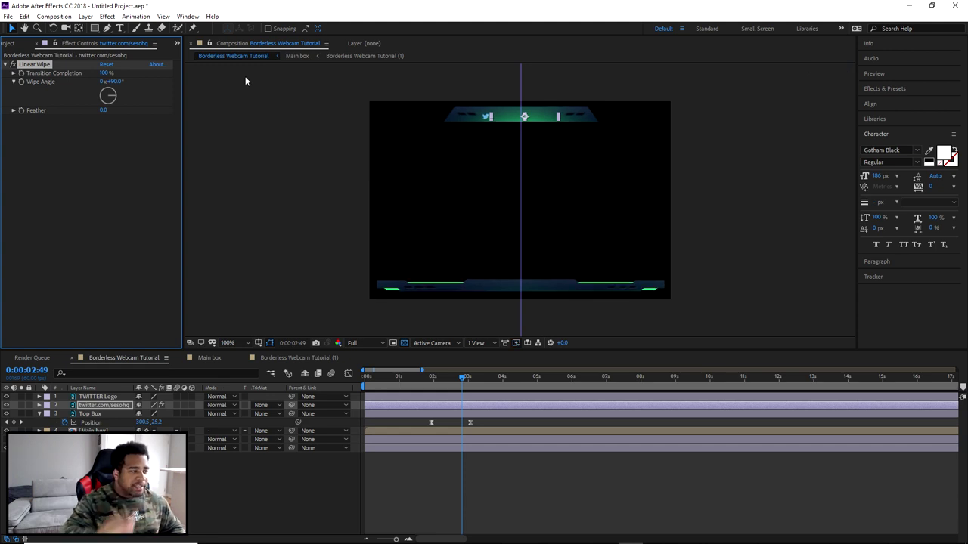
click(106, 73)
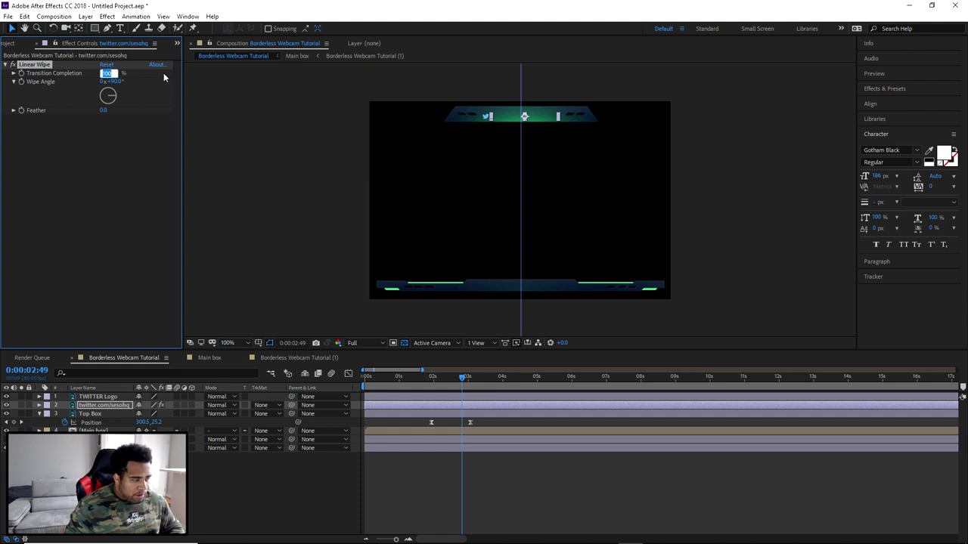
text(0)
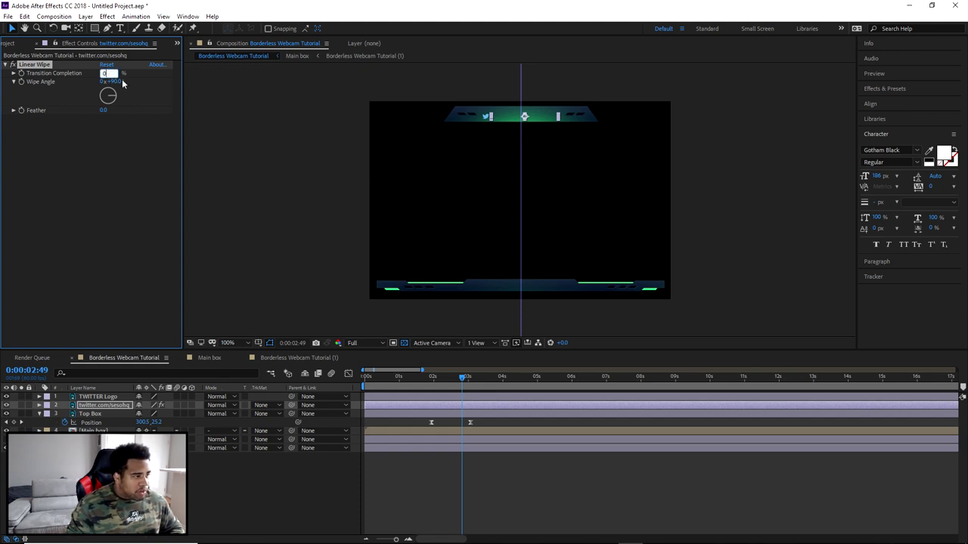
key(Return)
drag(106, 72, 168, 70)
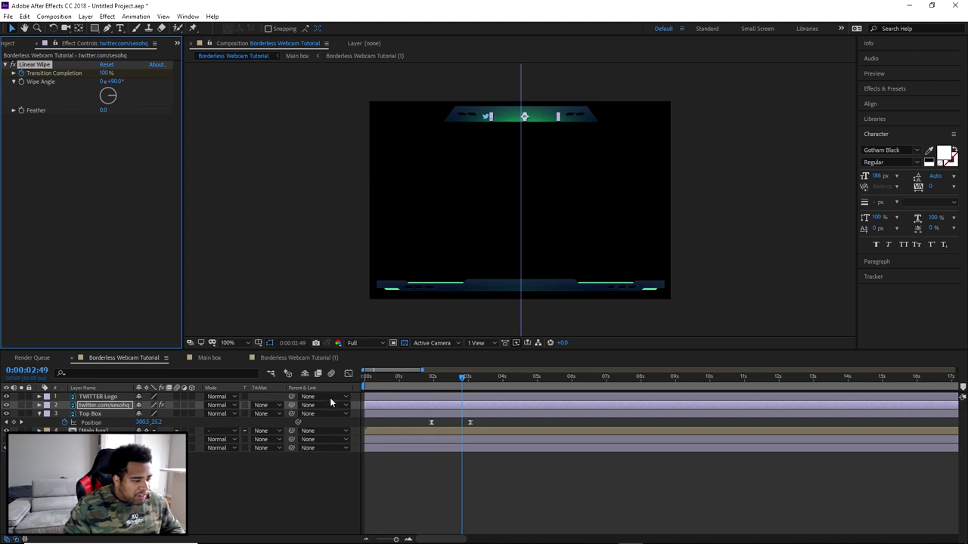
Keyframe Transition Completion down to 0% around 0:00:03:29 so the handle wipes in, then preview.
click(110, 408)
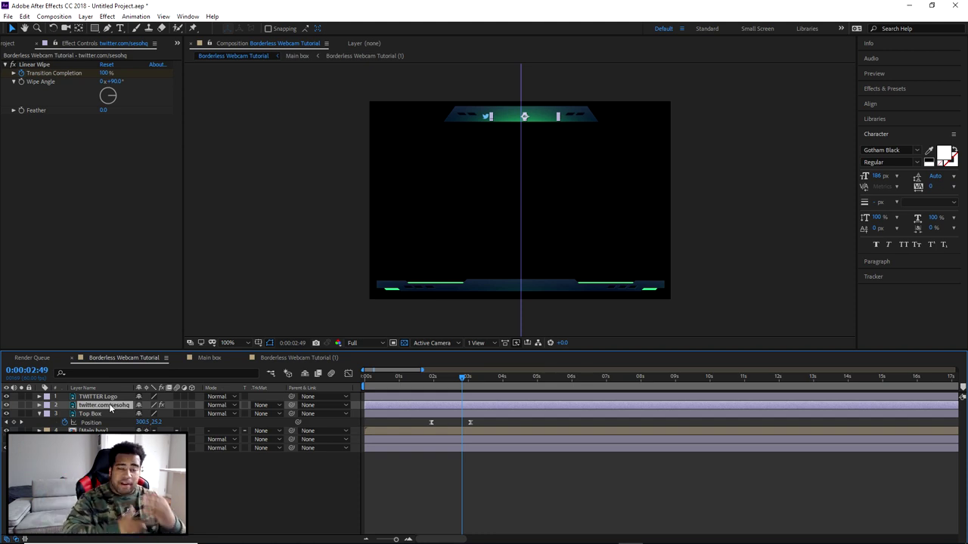
key(u)
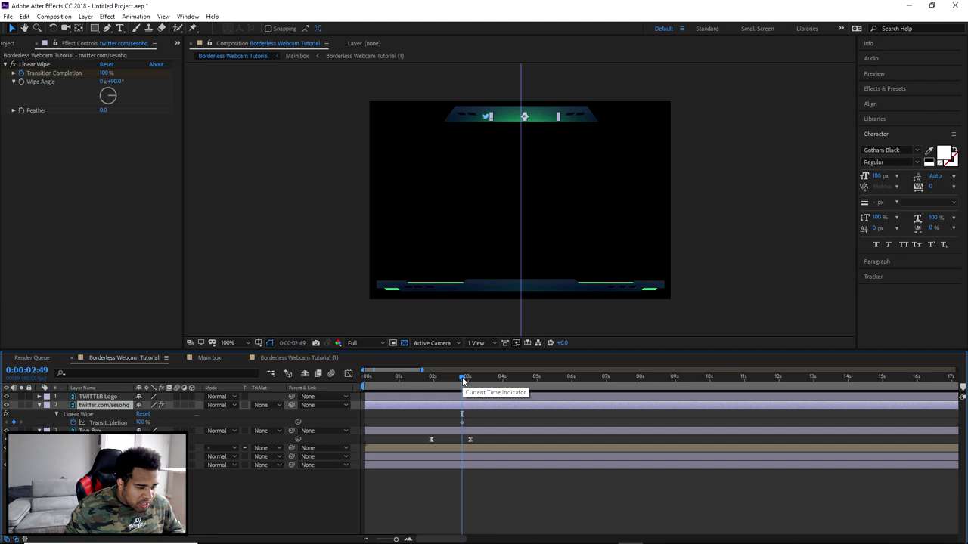
drag(463, 380, 484, 379)
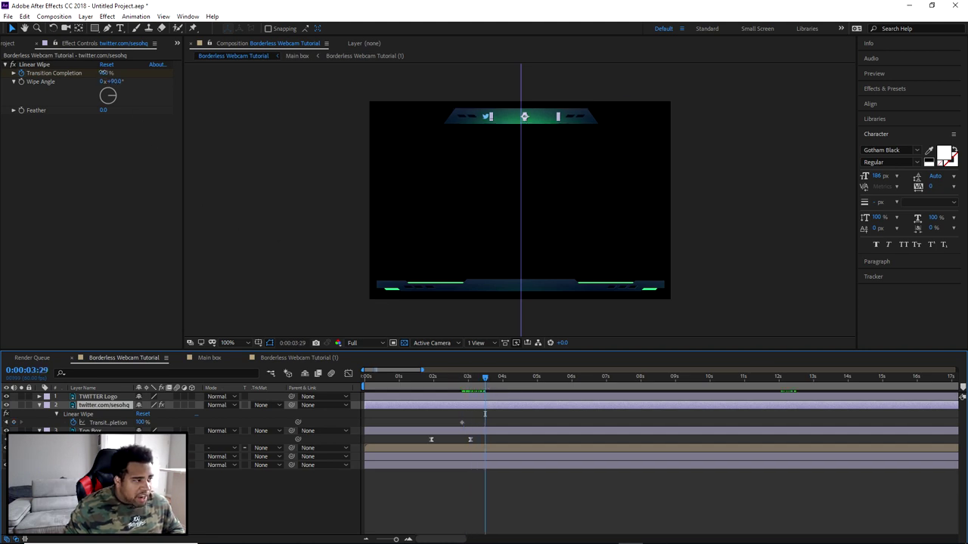
drag(105, 72, 50, 73)
drag(485, 381, 462, 393)
key(space)
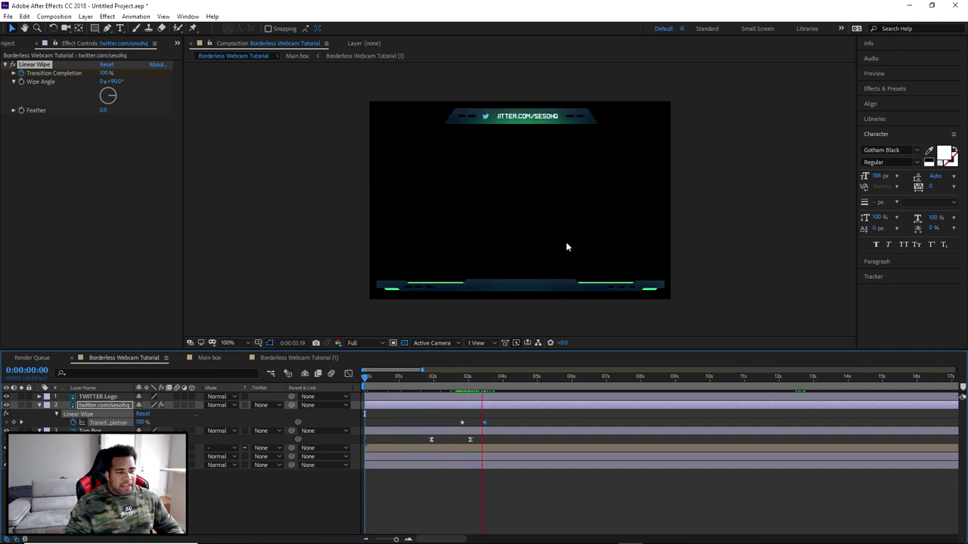
key(space)
right_click(488, 422)
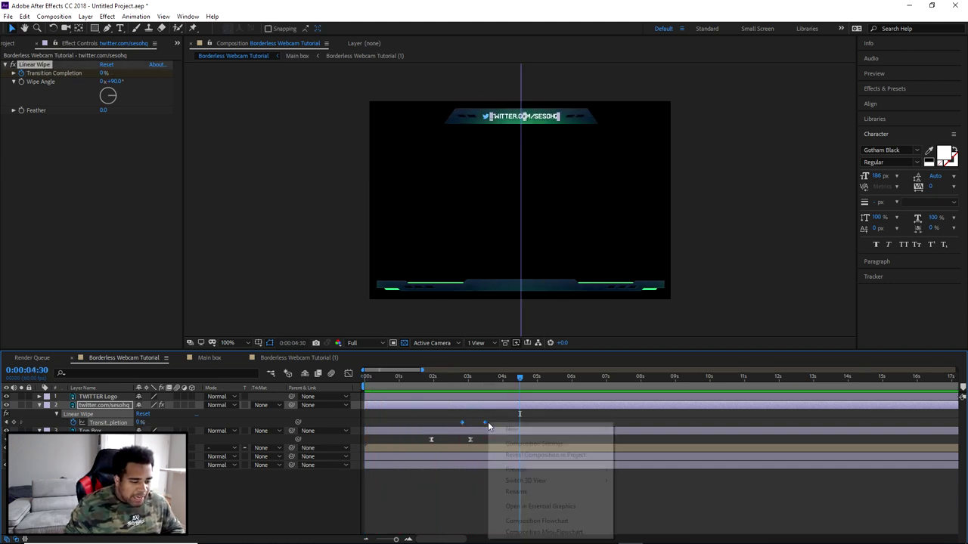
Apply Easy Ease to the Transition Completion keyframes and check their curve in the Graph Editor.
right_click(464, 423)
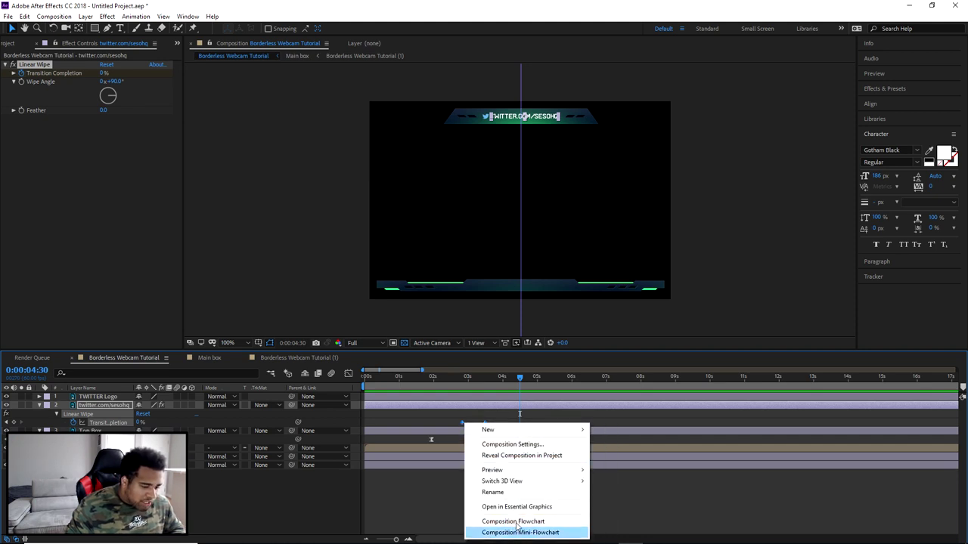
right_click(462, 422)
mouse_move(522, 413)
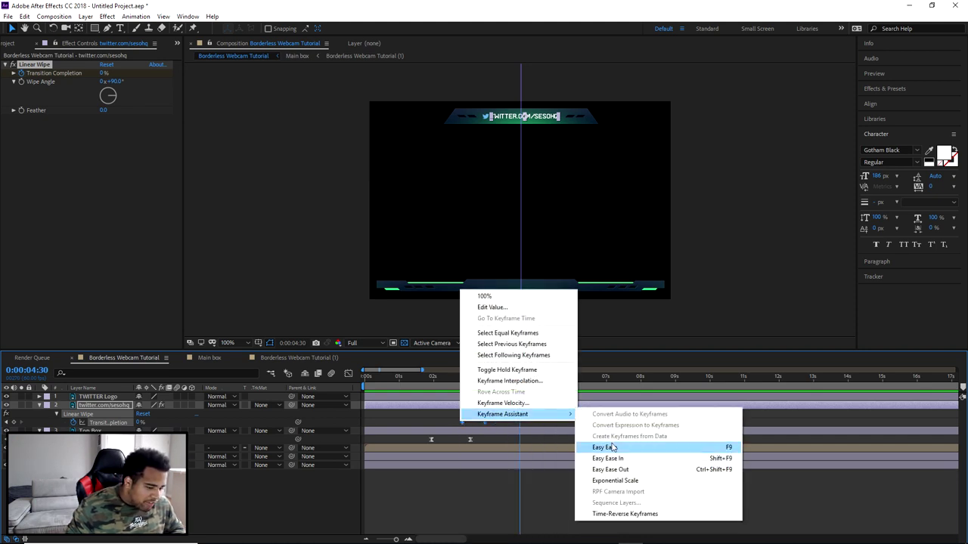
click(608, 447)
click(348, 374)
drag(510, 413, 460, 405)
click(348, 373)
Preview the eased wipe, then select its keyframes and the TWITTER Logo layer.
click(403, 376)
key(space)
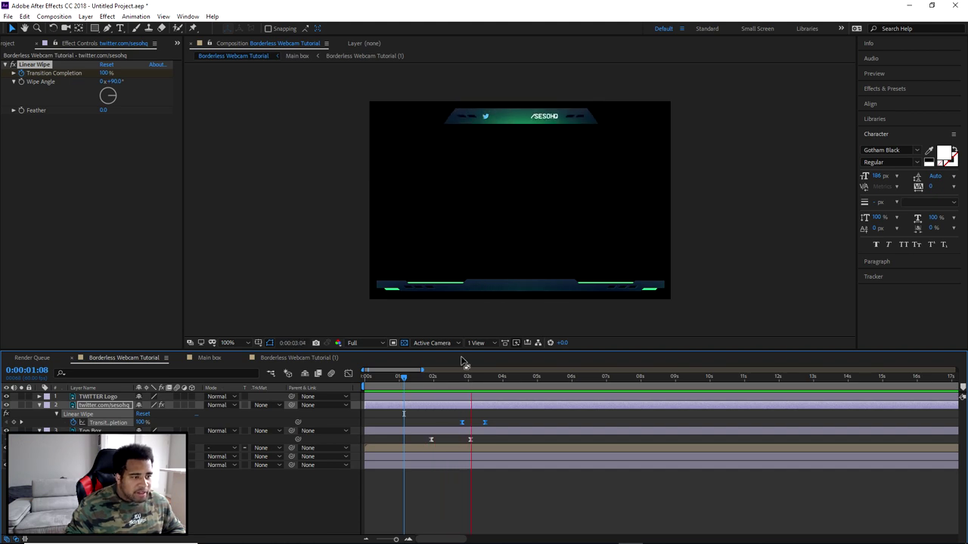
mouse_move(462, 376)
mouse_down()
mouse_move(449, 376)
mouse_move(492, 386)
mouse_move(461, 387)
mouse_up()
drag(448, 421, 496, 423)
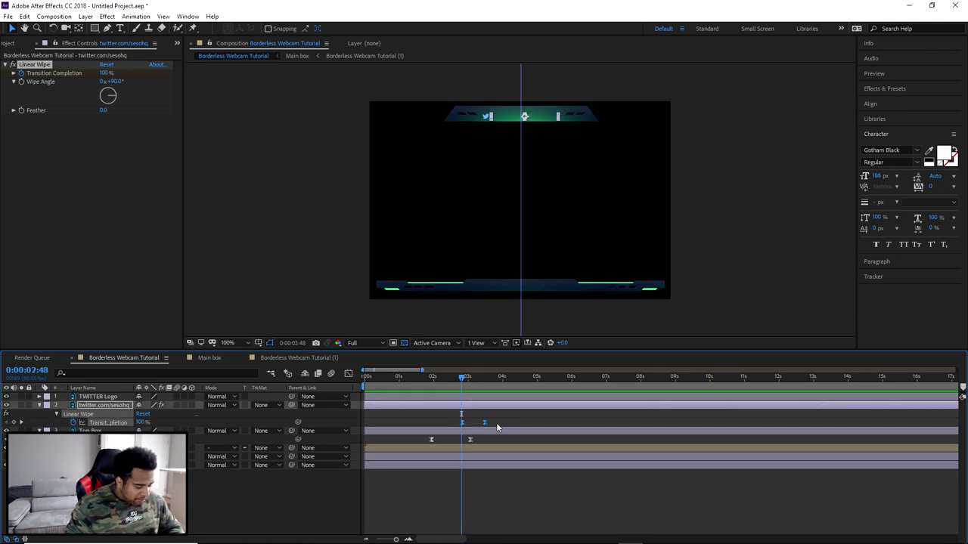
click(101, 398)
drag(465, 382, 464, 382)
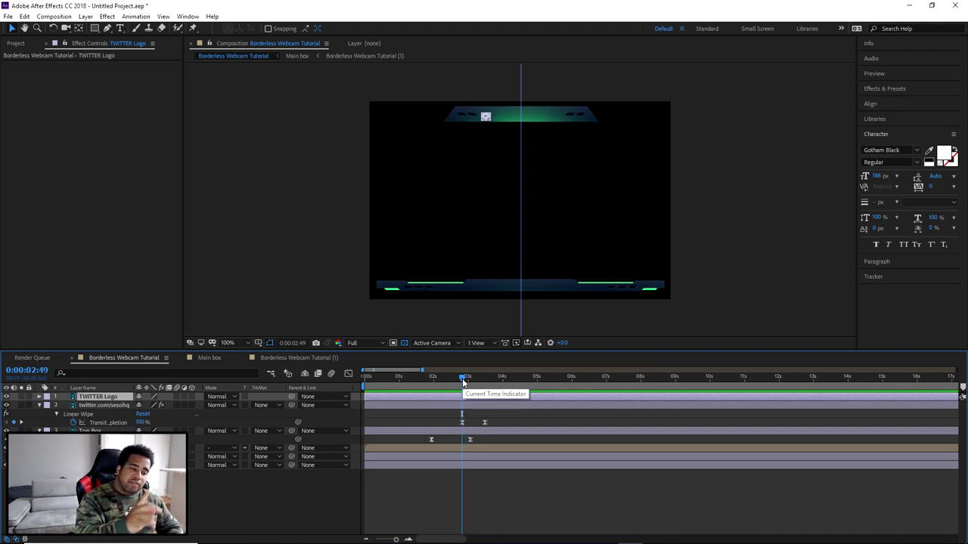
Preview the TWITTER Logo and handle wipe-in, then zoom the timeline out to show 0–3:00.
click(496, 396)
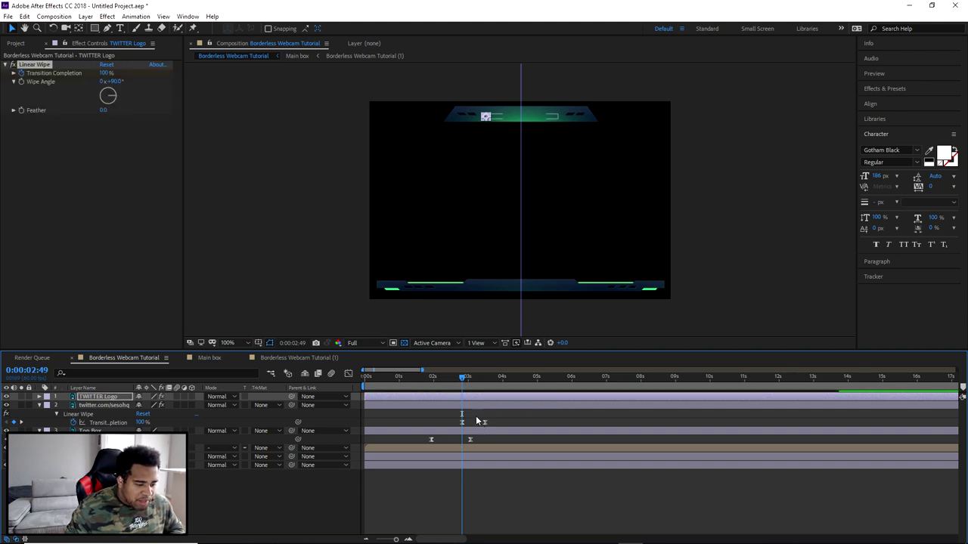
key(u)
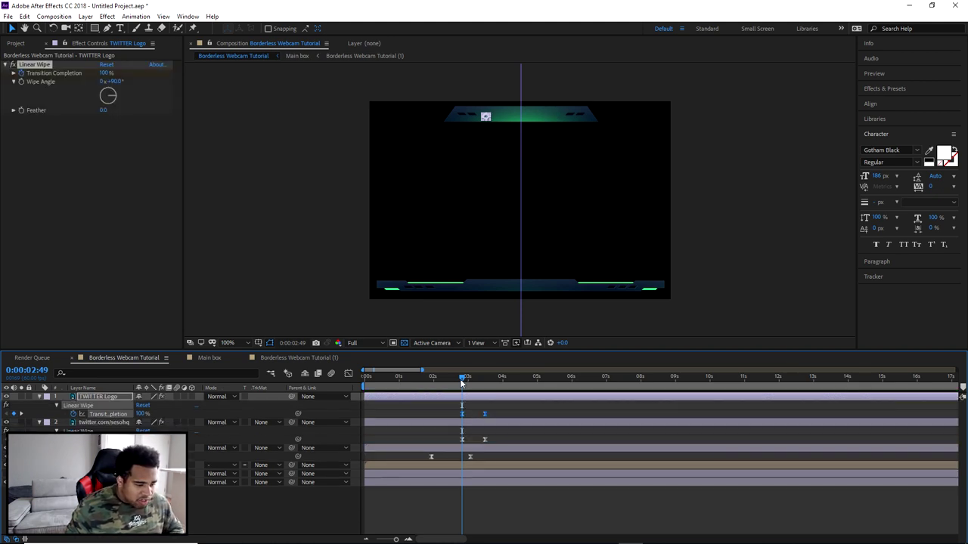
click(90, 404)
click(412, 388)
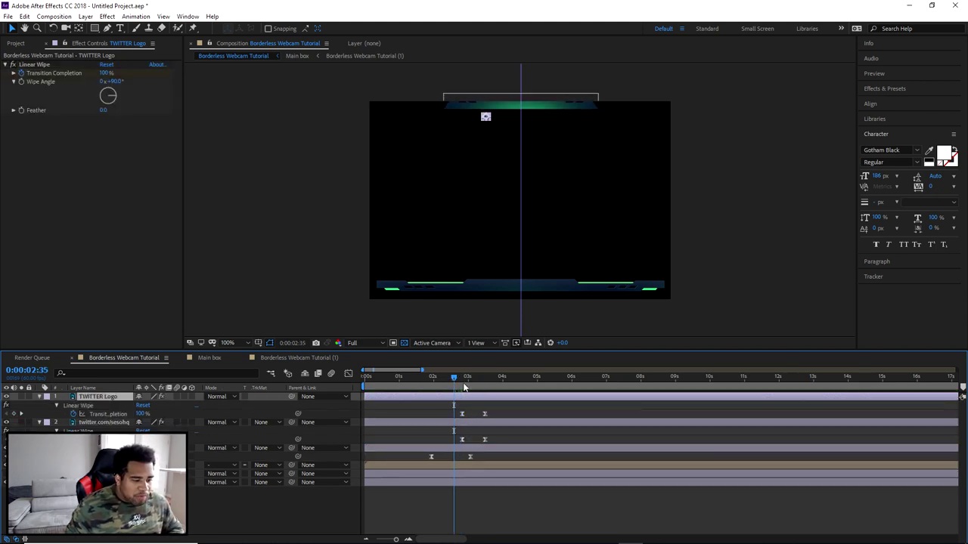
key(space)
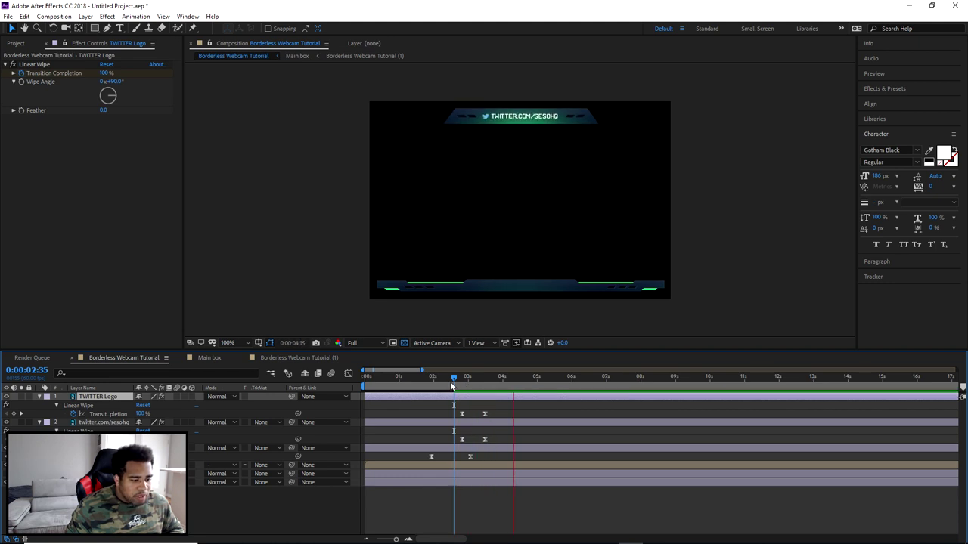
click(441, 393)
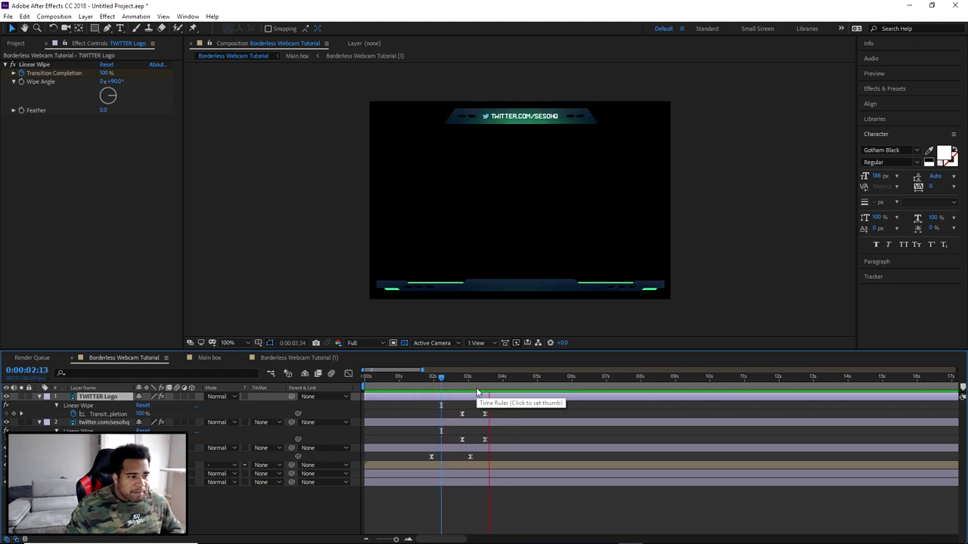
key(Home)
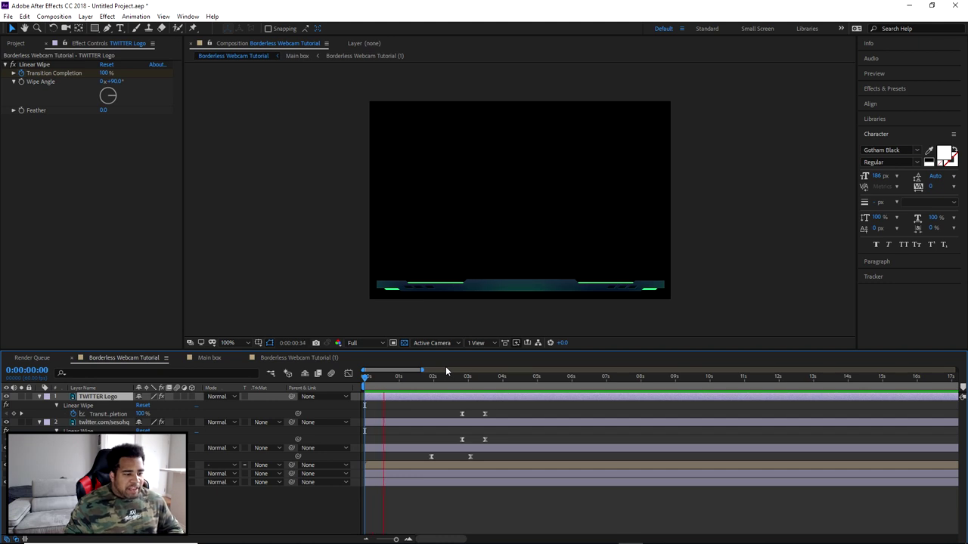
mouse_move(386, 534)
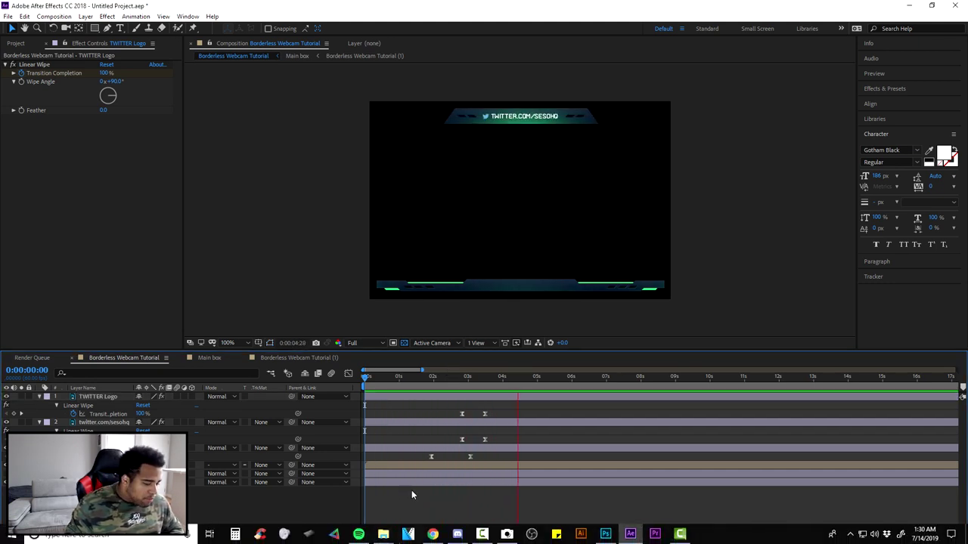
drag(396, 539, 376, 539)
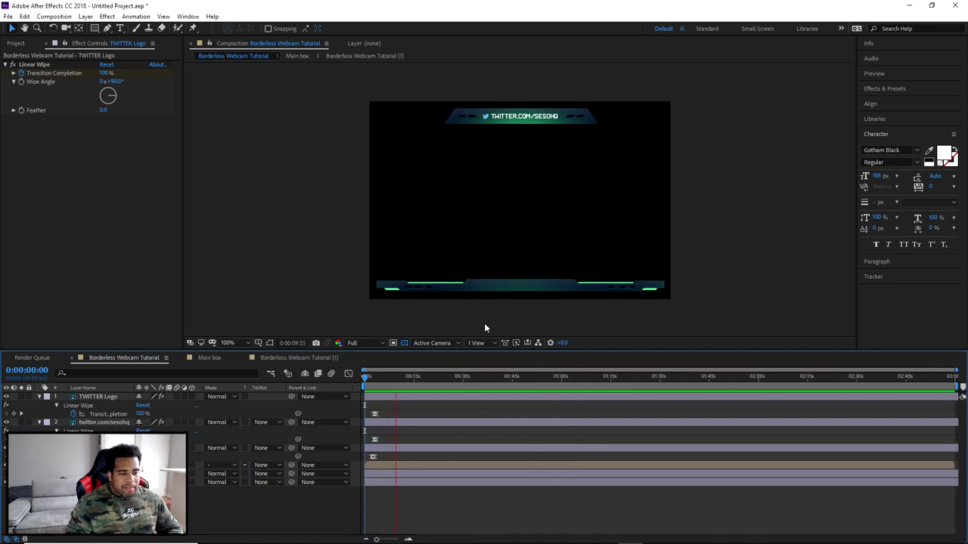
At 0:00:29:58, select the TWITTER Logo, handle text and bar shape layers together.
click(429, 378)
drag(429, 378, 463, 377)
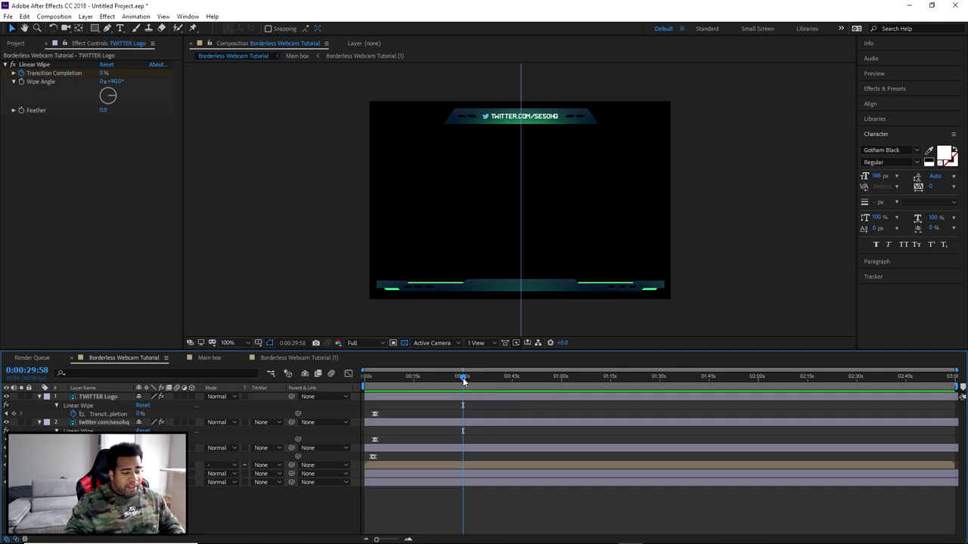
drag(376, 539, 387, 539)
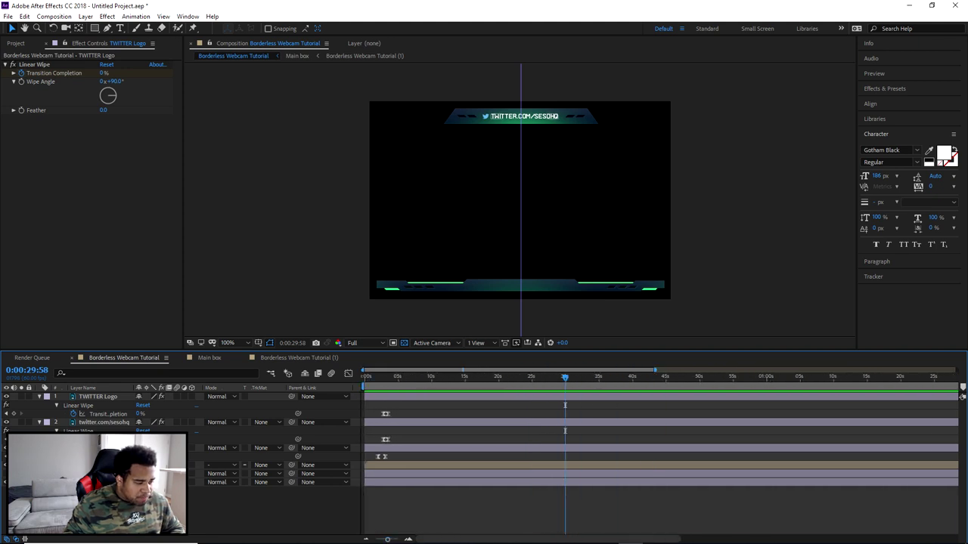
click(98, 396)
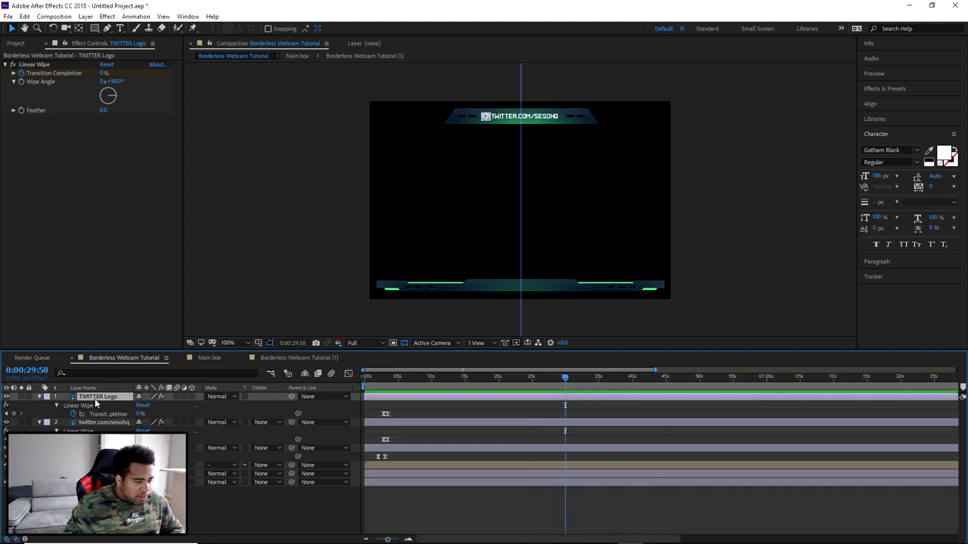
shift+click(96, 423)
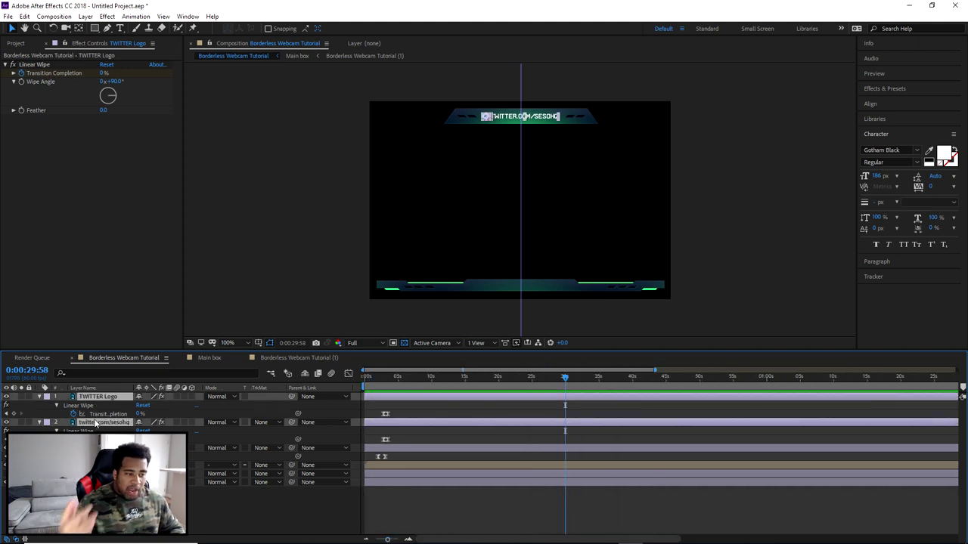
shift+click(98, 448)
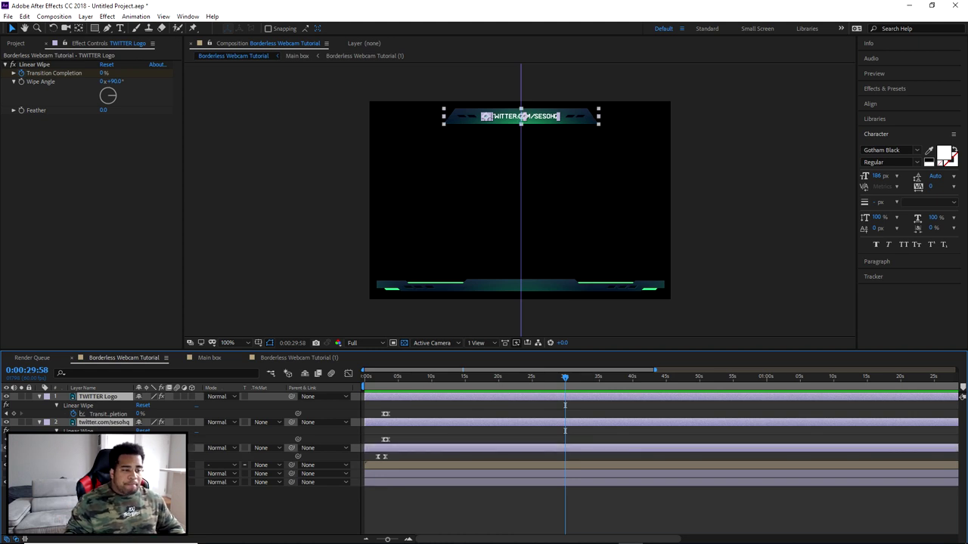
right_click(86, 448)
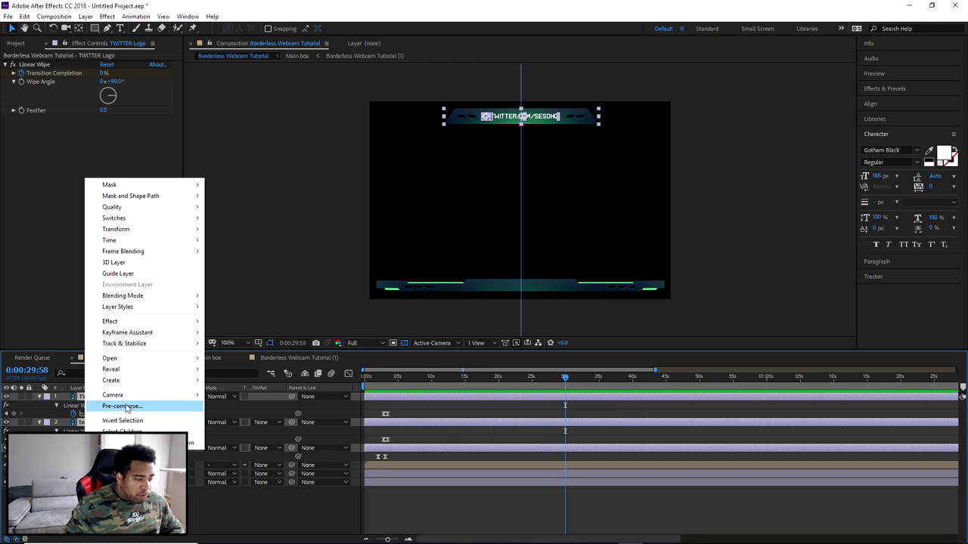
Pre-compose the banner layers into Pre-comp 1 and paste the Linear Wipe onto it.
click(123, 406)
click(135, 156)
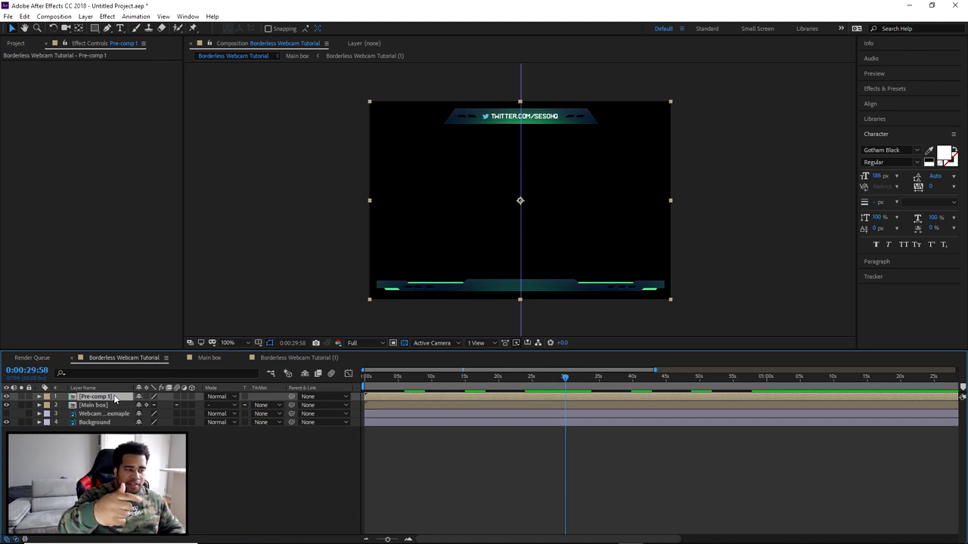
key(ctrl+alt+shift+e)
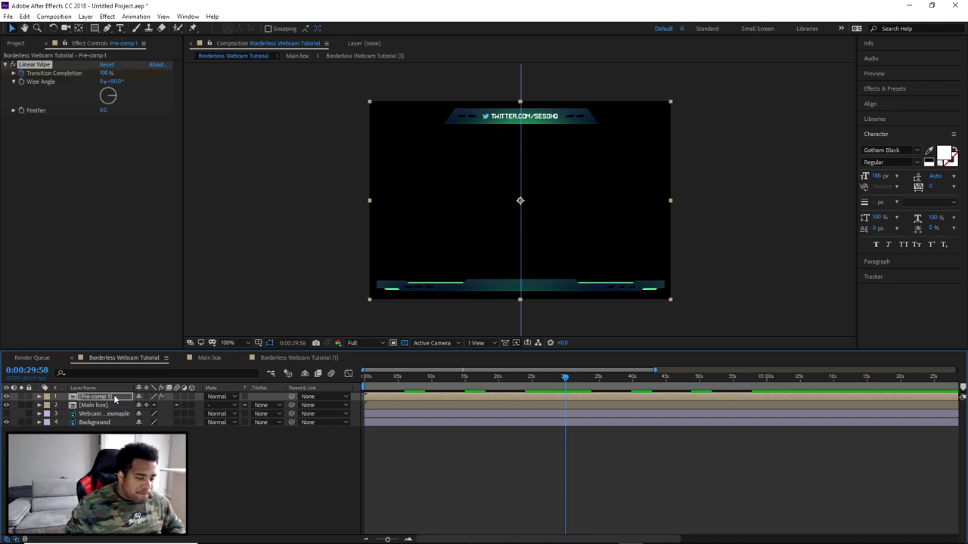
key(u)
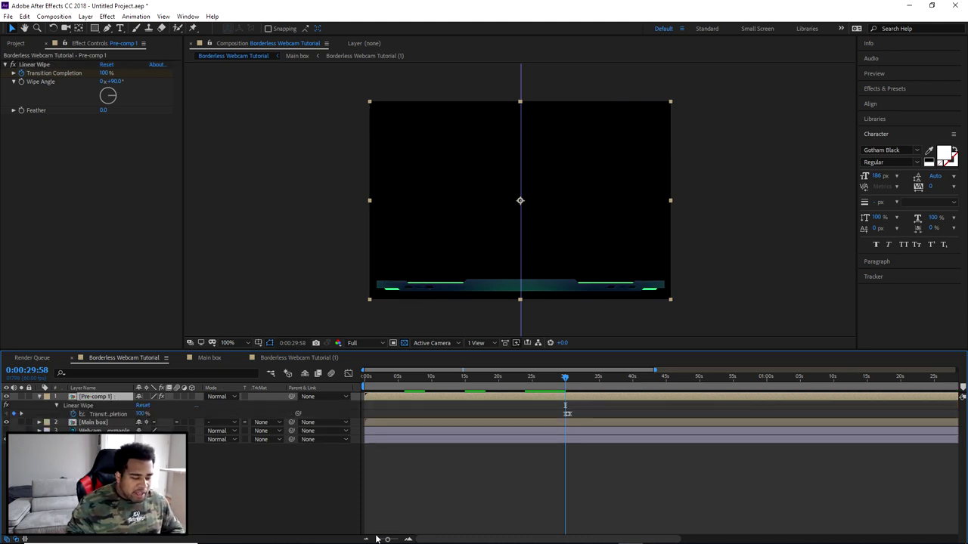
Set Pre-comp 1's Transition Completion to 0% at 0:00:29:58.
drag(387, 539, 398, 540)
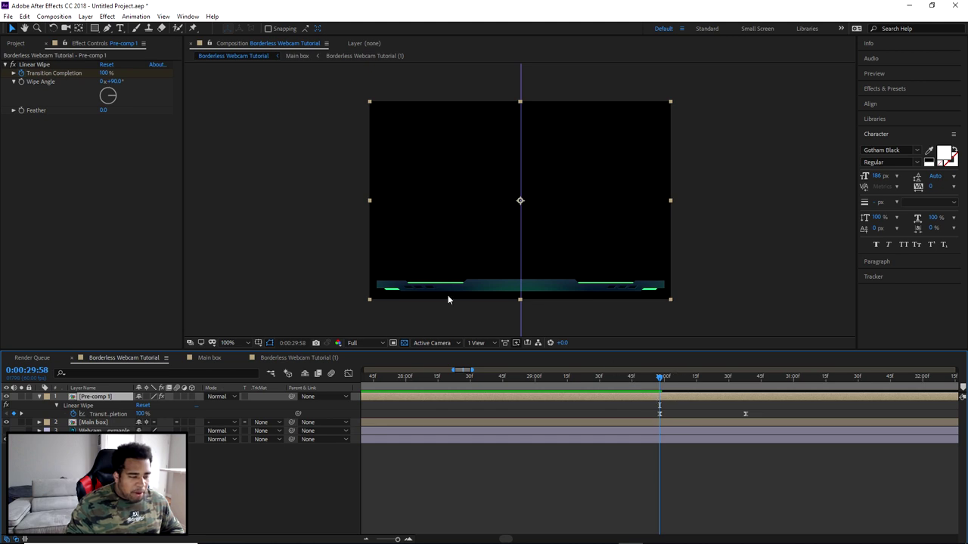
click(105, 73)
text(0)
key(Return)
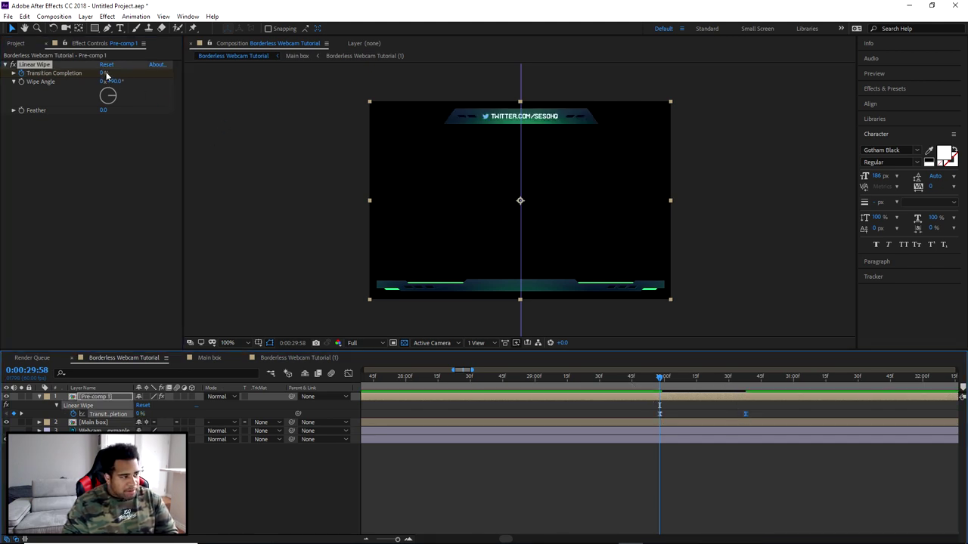
Set Transition Completion to 100% at 0:00:30:38 and scrub through the banner wipe-out.
drag(659, 377, 747, 381)
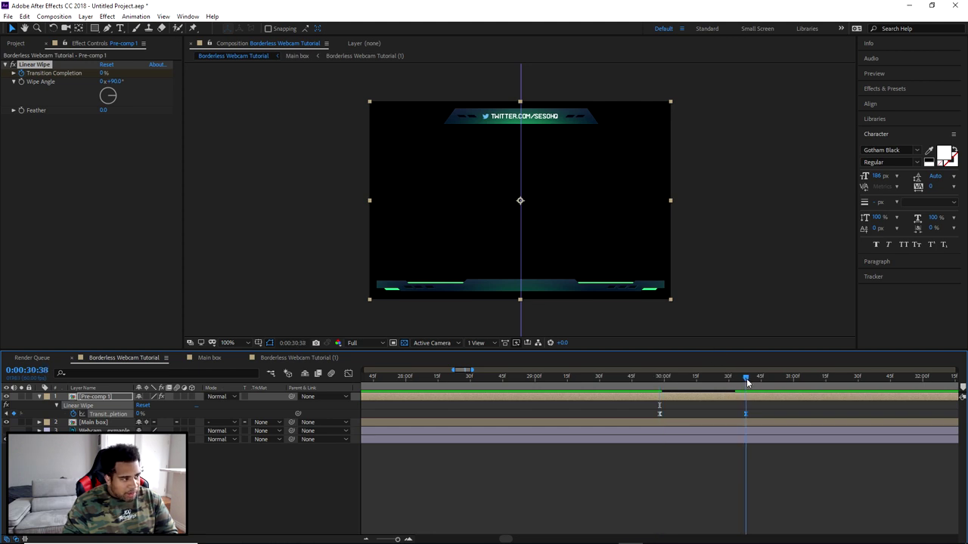
click(103, 73)
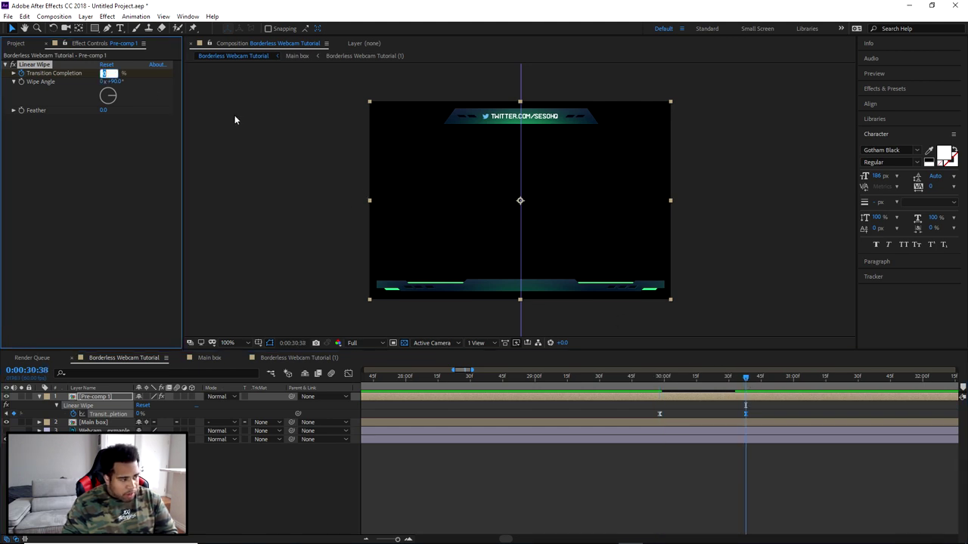
text(100)
key(Return)
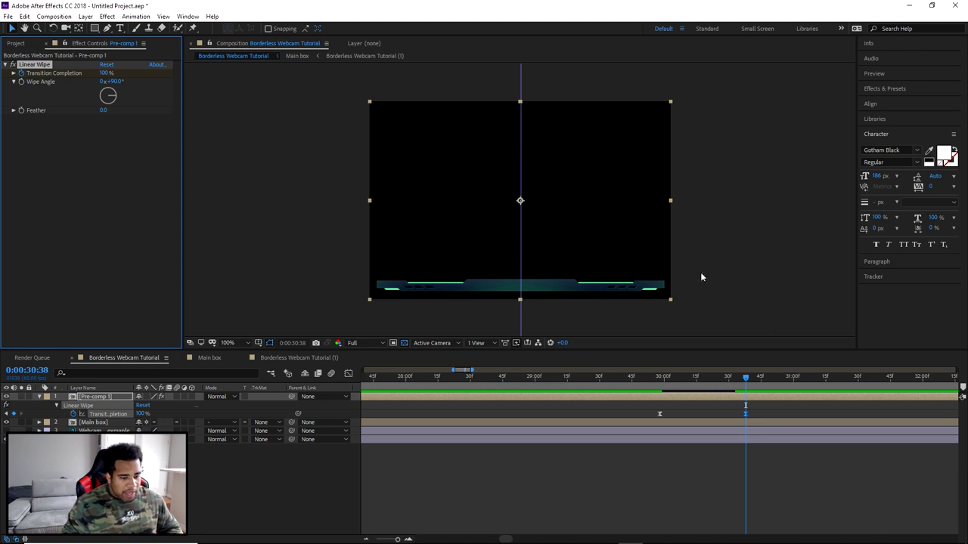
drag(656, 387, 733, 386)
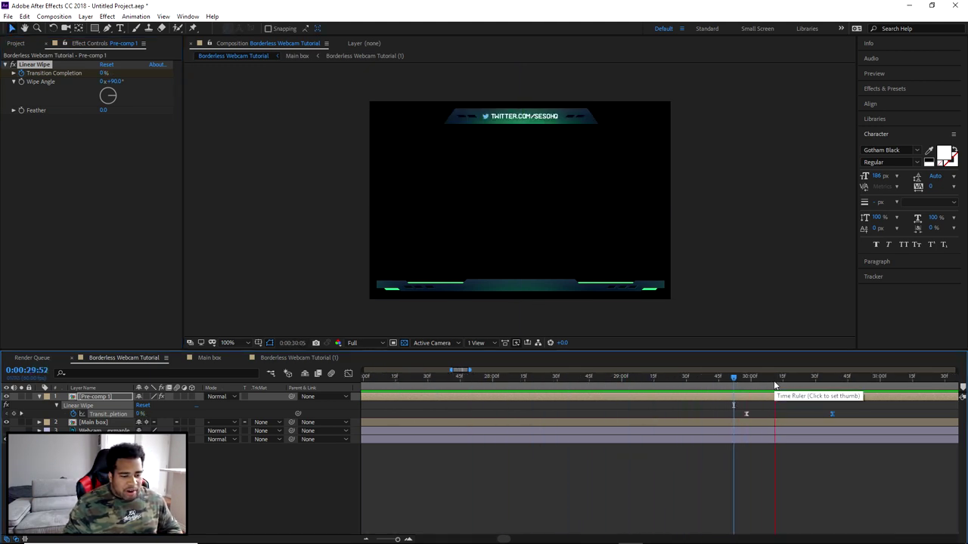
drag(756, 382, 621, 376)
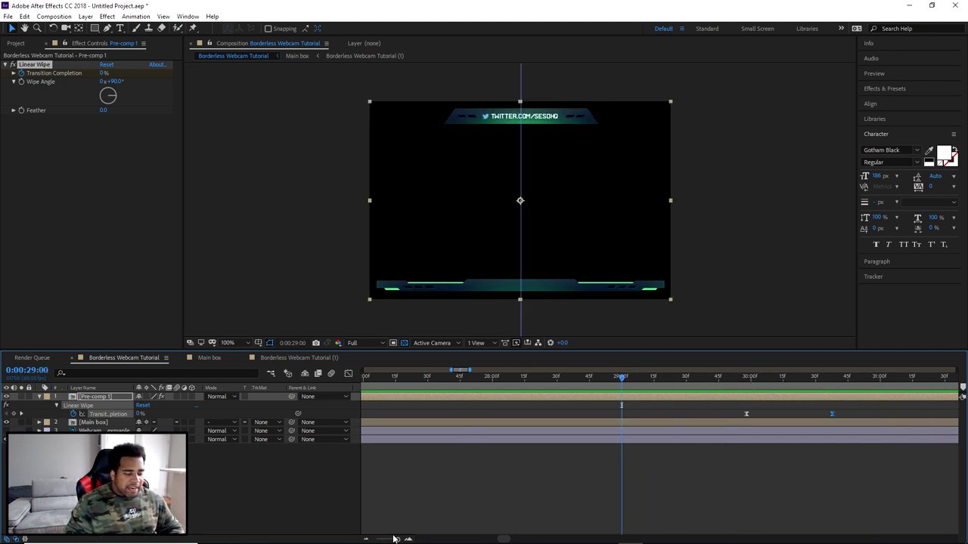
drag(393, 538, 376, 540)
drag(353, 387, 962, 399)
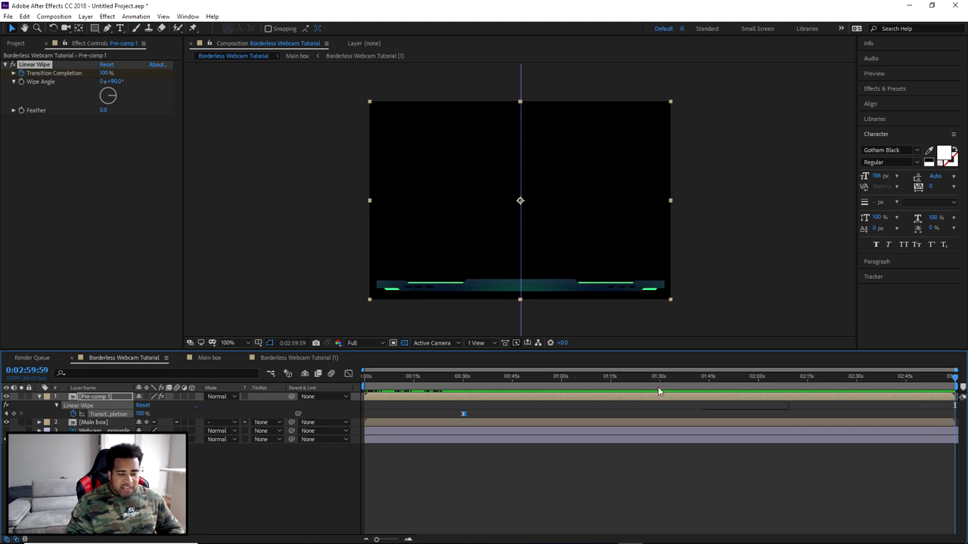
mouse_move(374, 376)
mouse_down()
mouse_move(329, 378)
mouse_move(393, 376)
mouse_move(358, 380)
mouse_up()
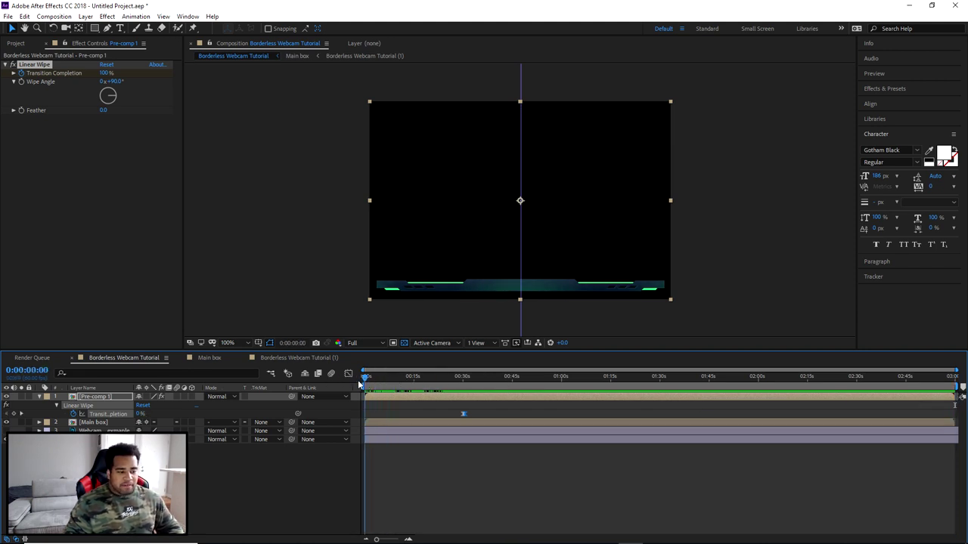
Preview the comp and turn on the transparency grid to confirm the overlay's surroundings are transparent.
key(space)
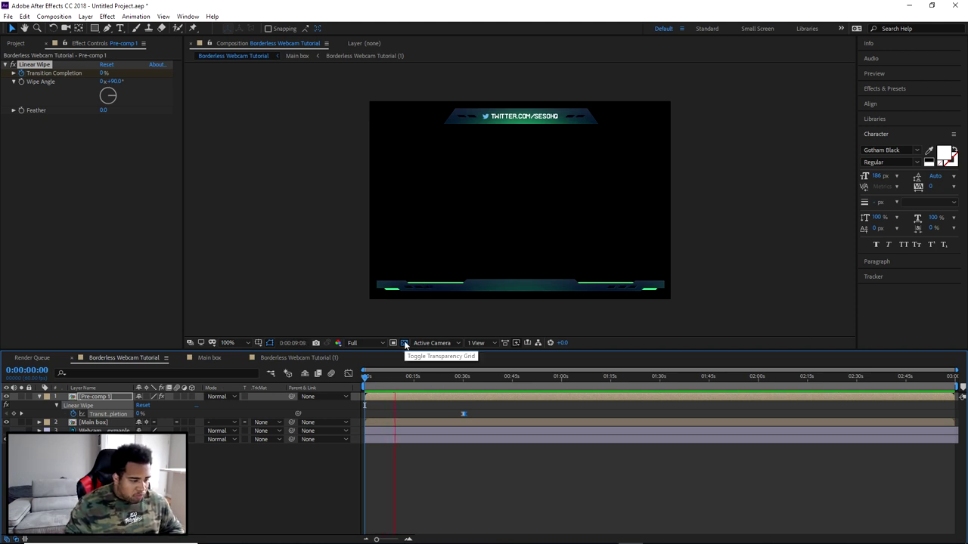
click(405, 344)
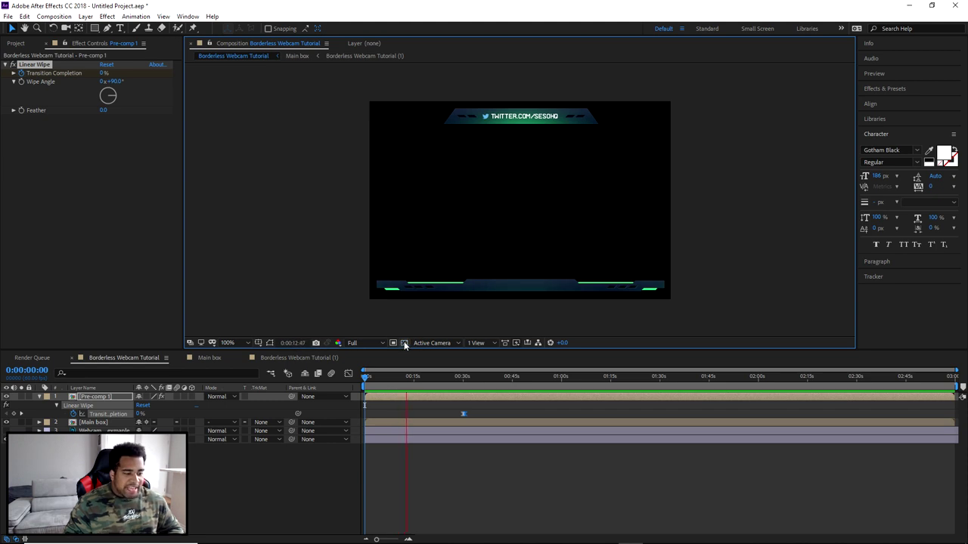
click(423, 385)
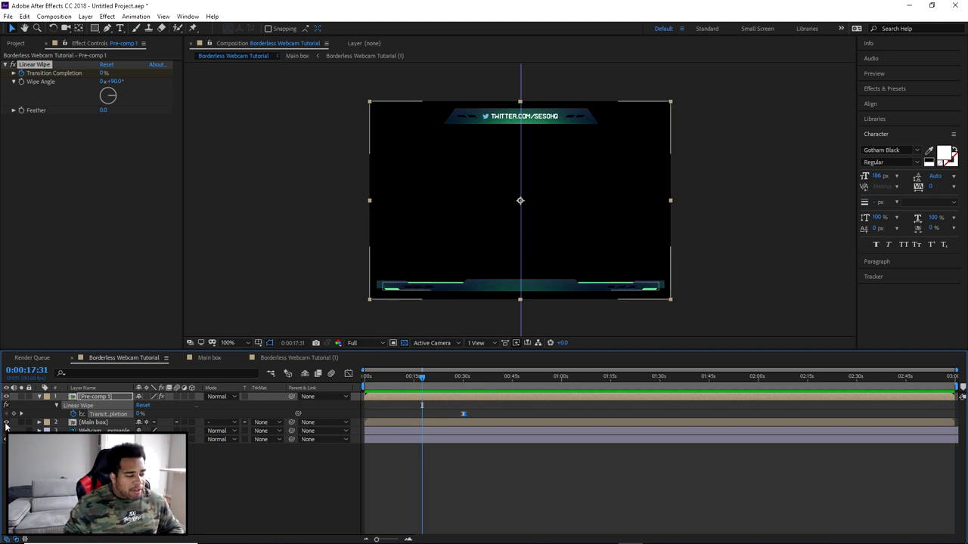
click(404, 342)
click(404, 343)
click(404, 342)
click(404, 343)
click(404, 343)
click(404, 342)
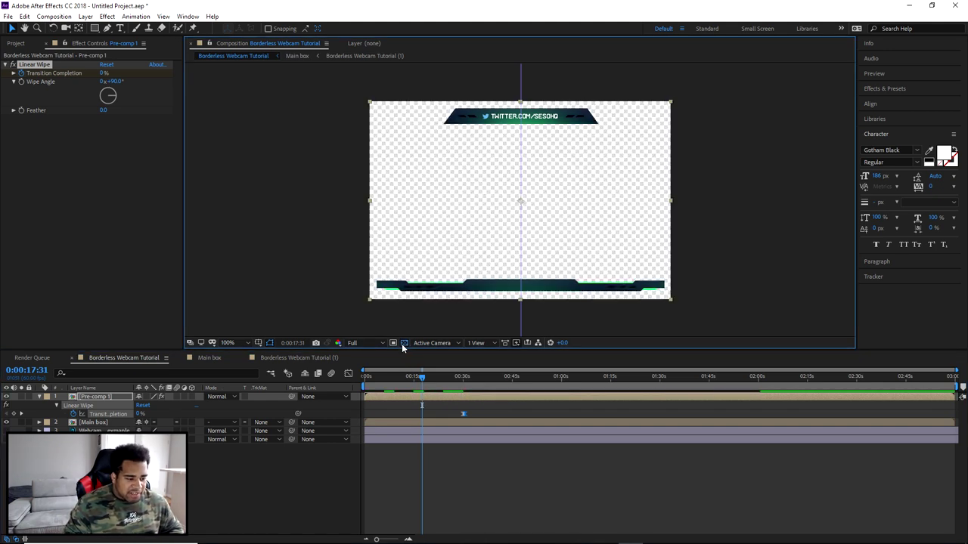
drag(400, 377, 353, 376)
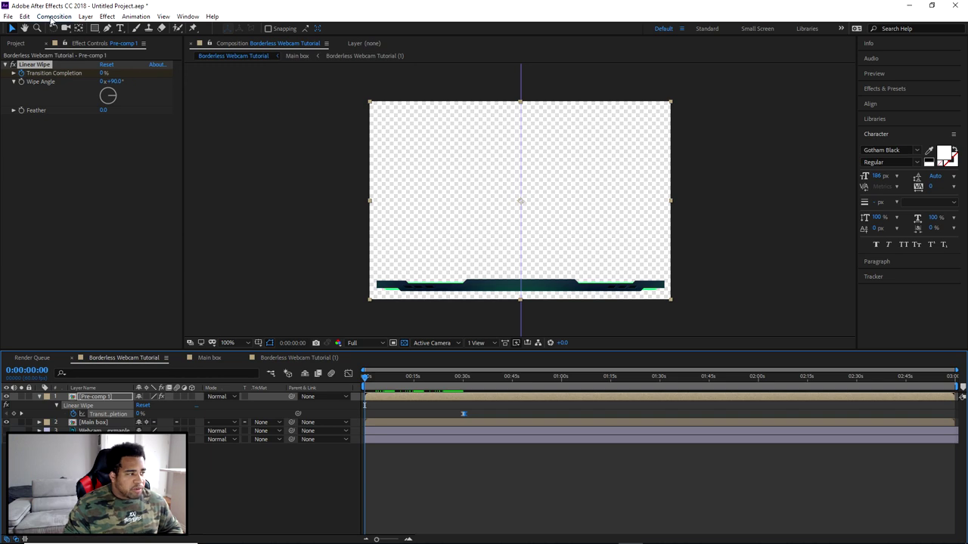
click(54, 18)
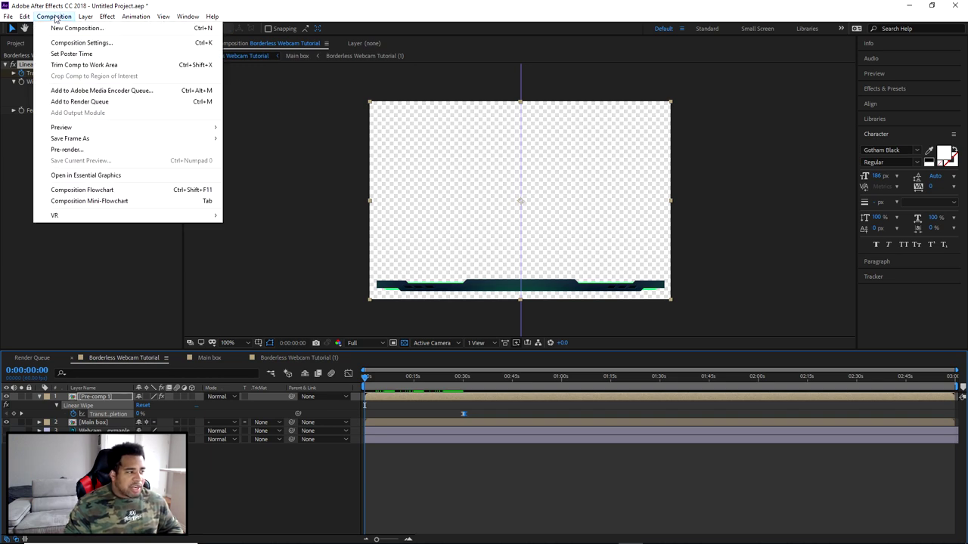
Add the composition to the render queue and set its output channels to RGB + Alpha.
click(75, 101)
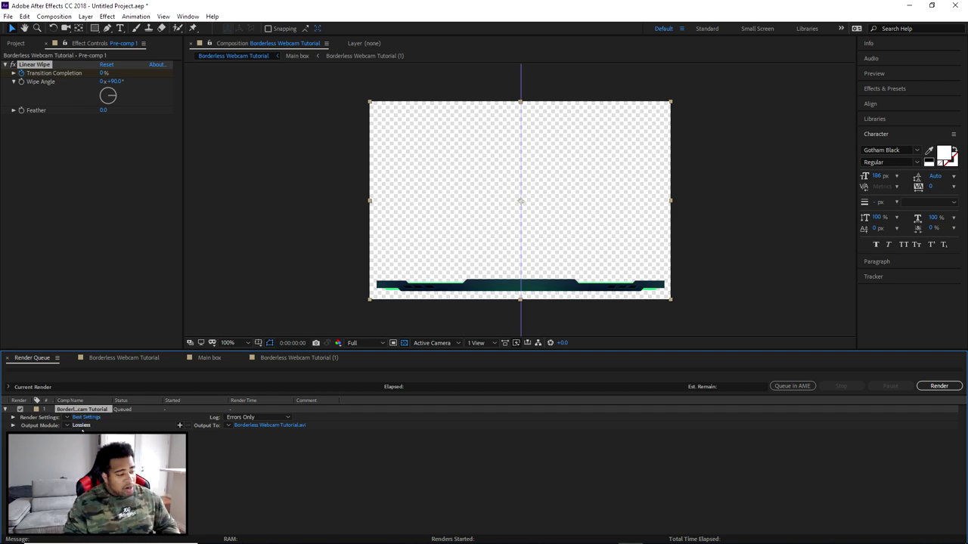
click(80, 426)
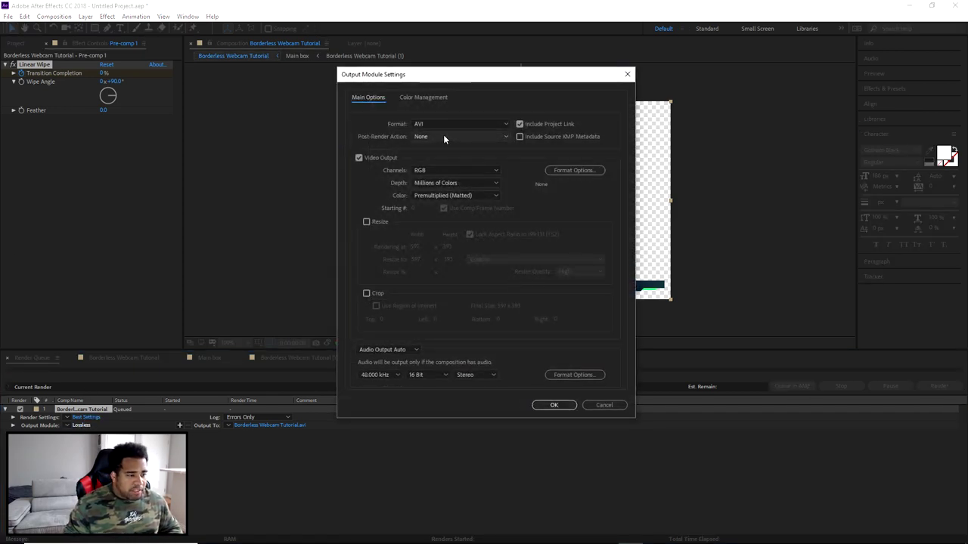
click(425, 125)
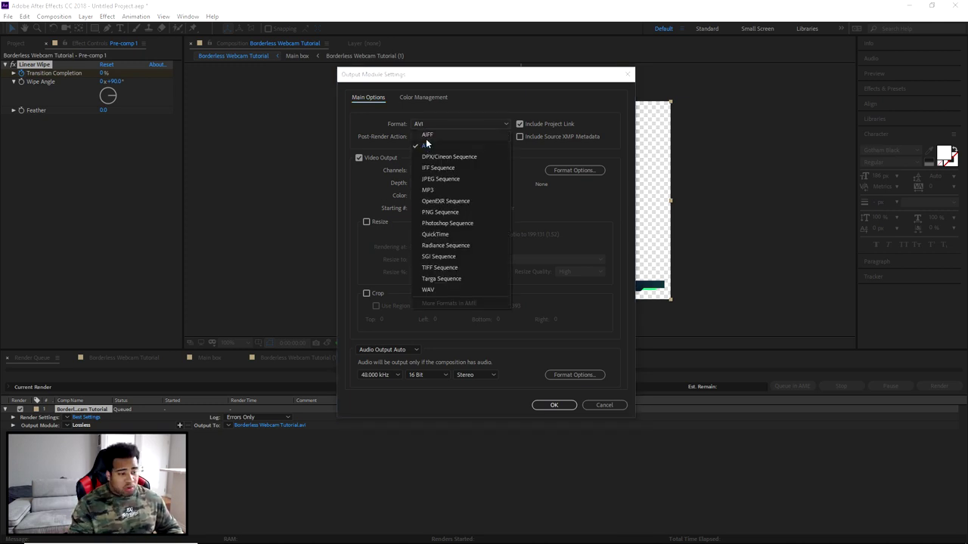
click(376, 121)
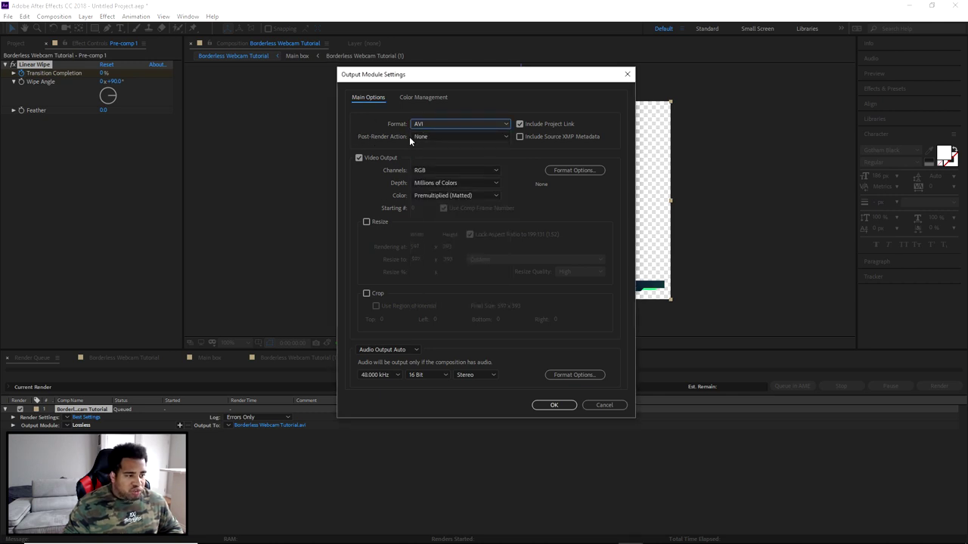
click(431, 136)
click(432, 136)
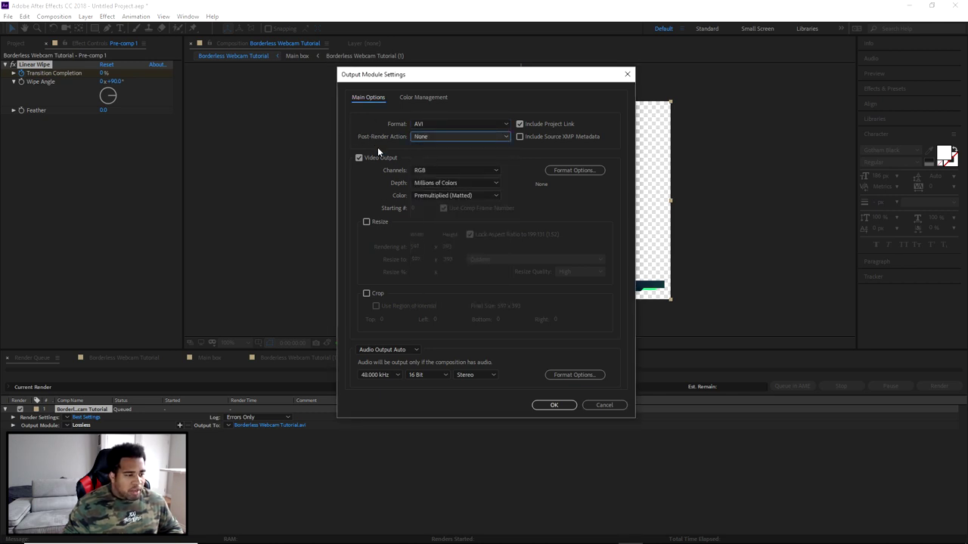
click(423, 170)
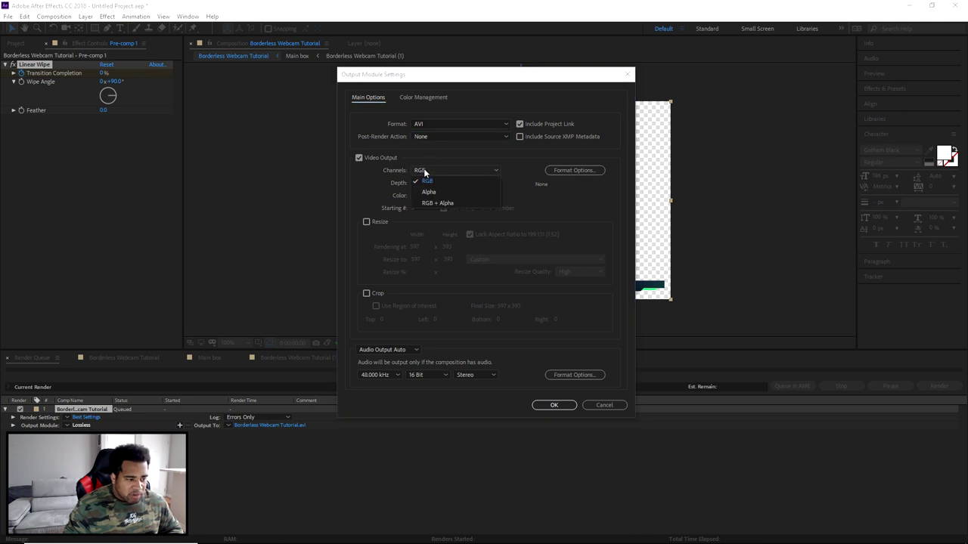
click(445, 203)
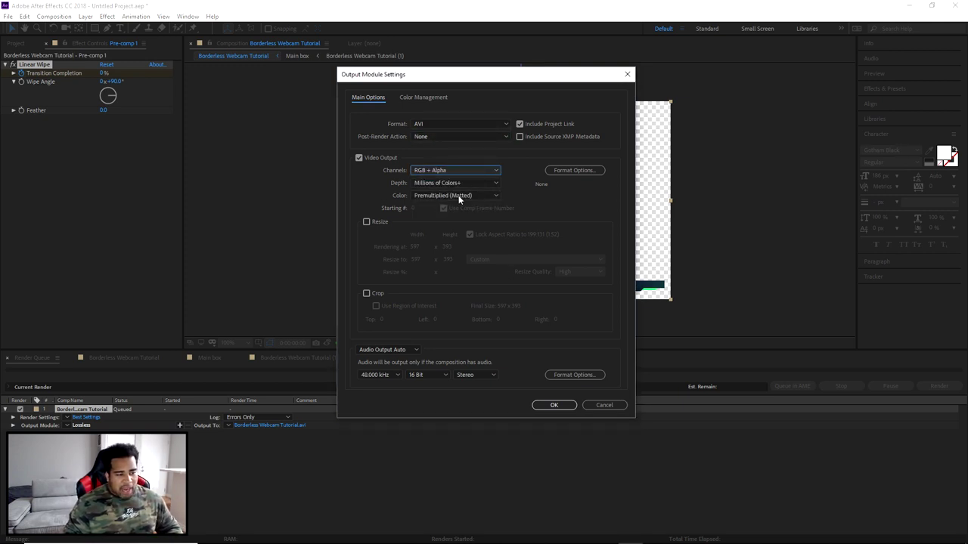
Set the output format to QuickTime, keep RGB + Alpha, and turn audio output off.
click(453, 124)
click(437, 233)
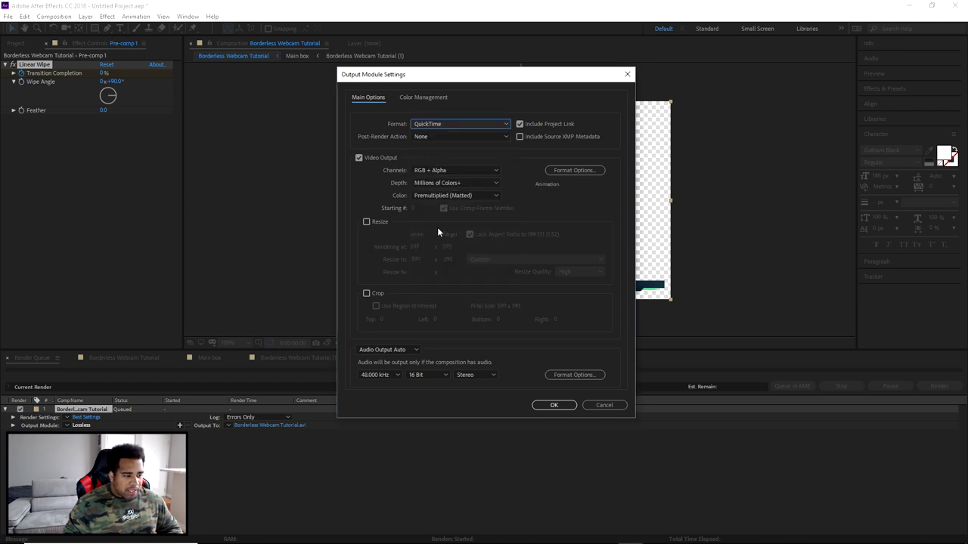
click(426, 167)
click(425, 167)
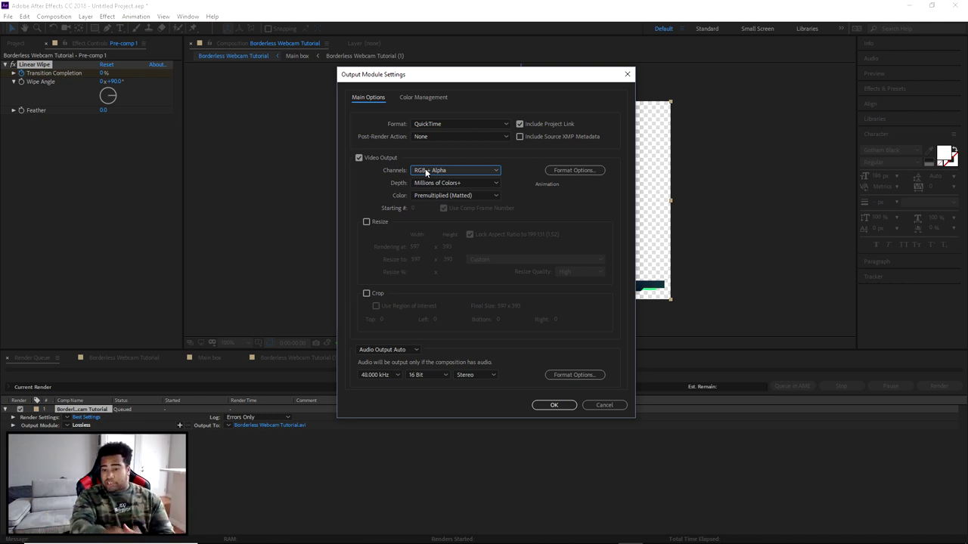
click(383, 350)
click(395, 382)
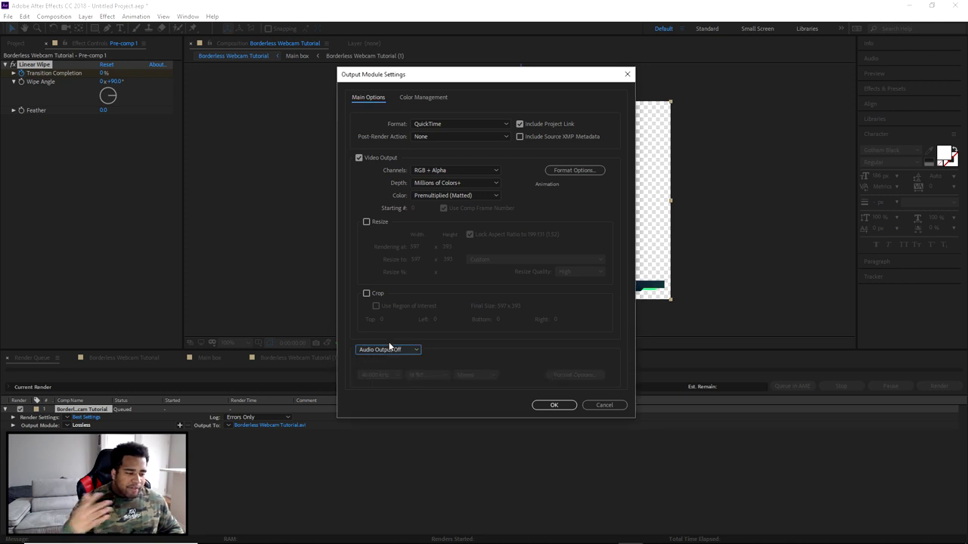
click(553, 405)
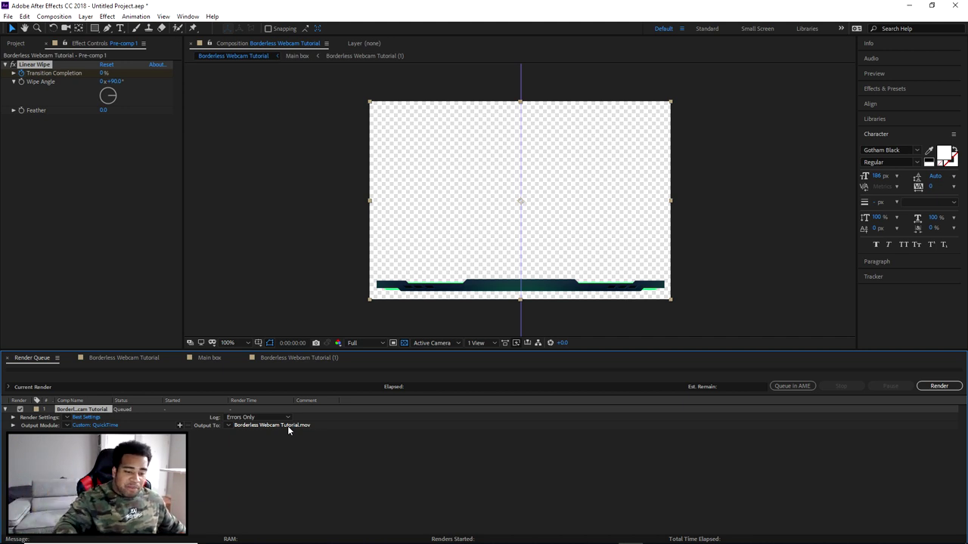
Return to the Borderless Webcam Tutorial composition tab while the render completes.
click(102, 356)
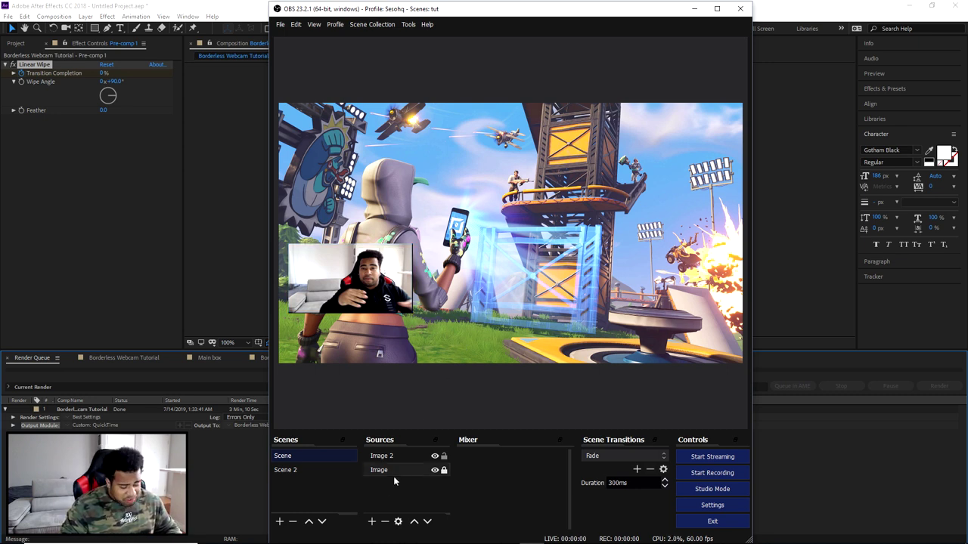
Add a Media Source playing Borderless Webcam Tutorial.mov with Loop turned on.
click(372, 522)
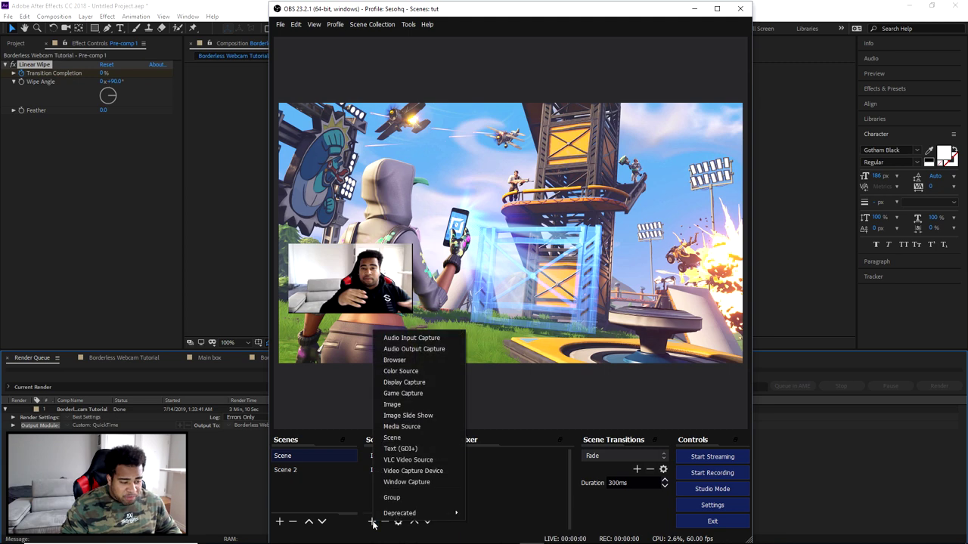
click(403, 426)
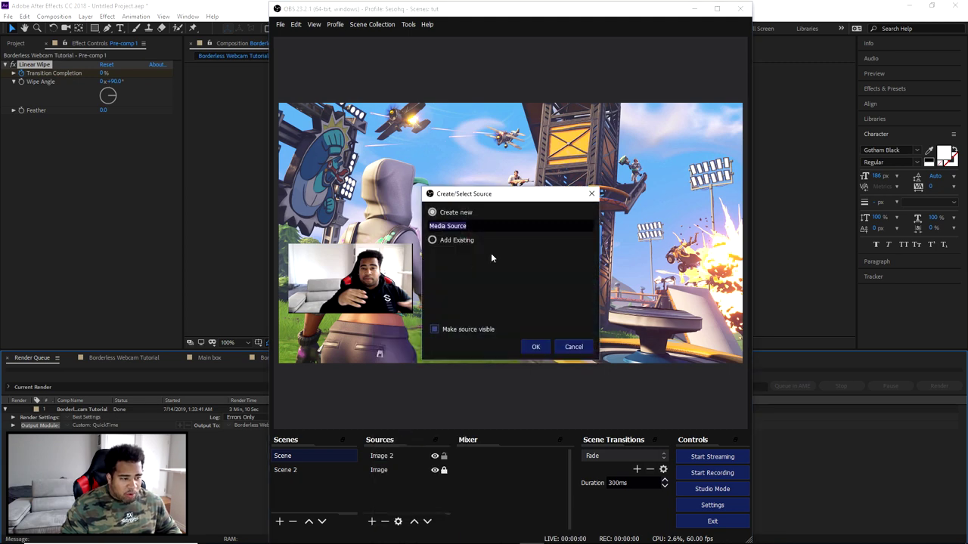
click(536, 347)
click(645, 327)
scroll(476, 287, down, 4)
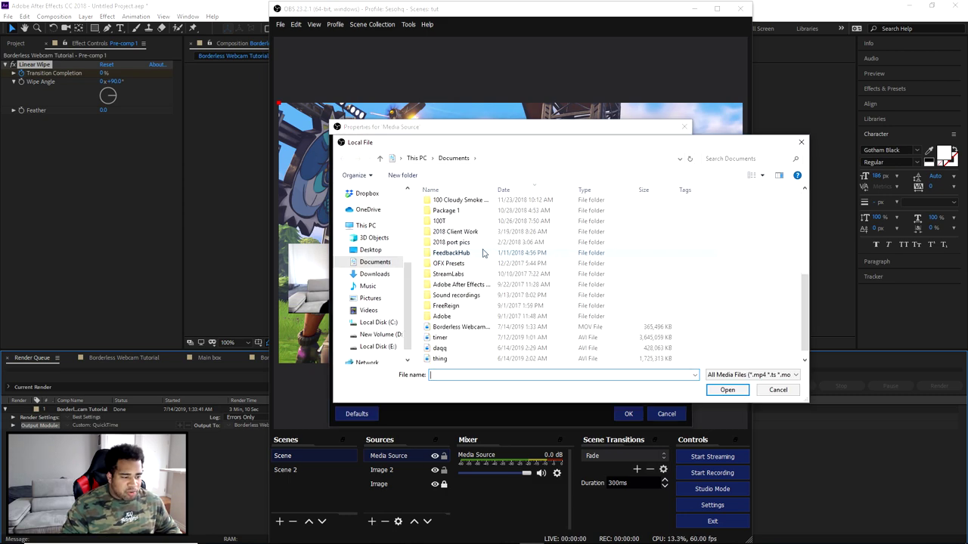
click(465, 316)
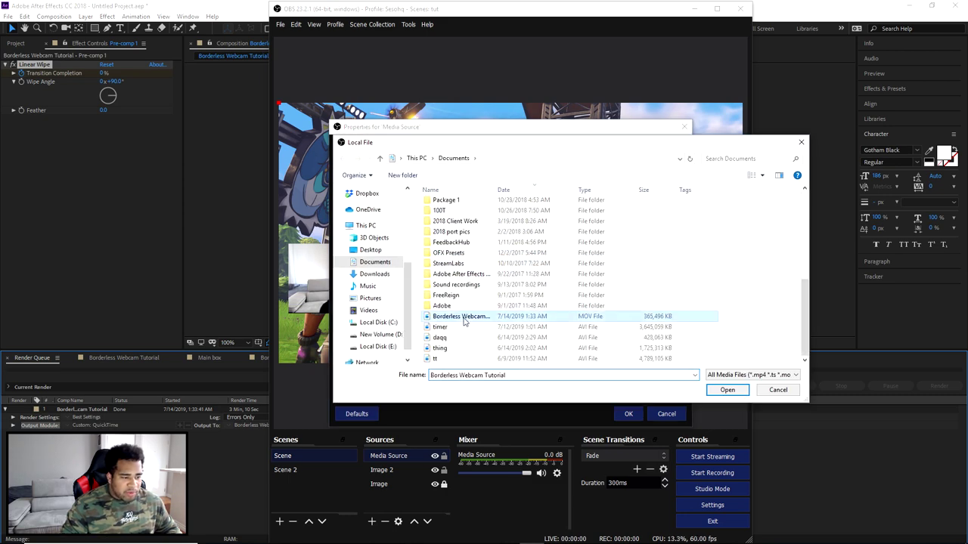
click(728, 390)
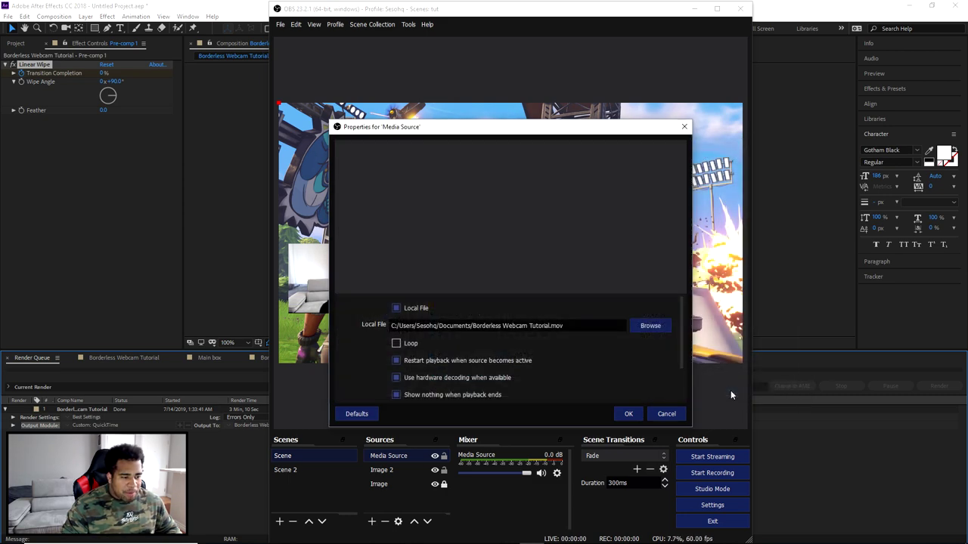
click(400, 342)
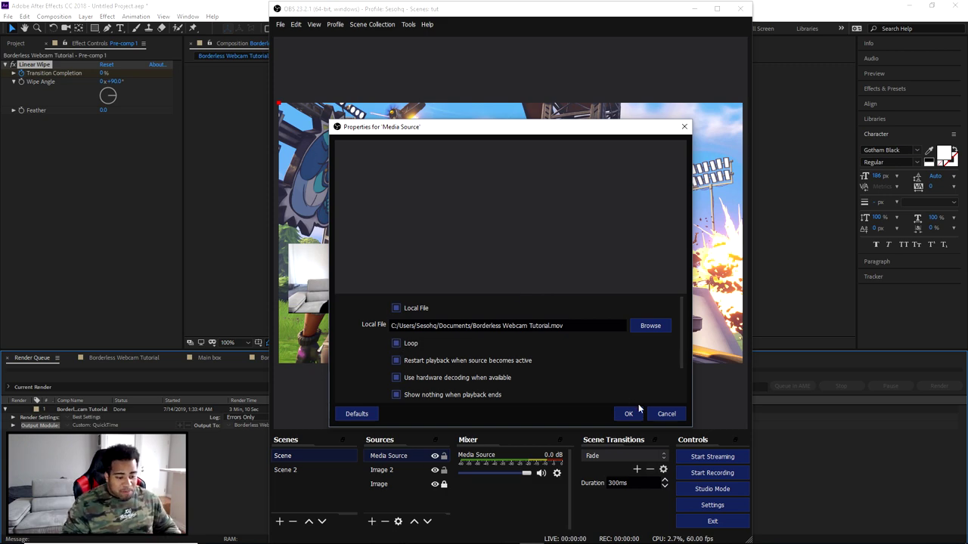
click(630, 411)
Move the overlay down over the webcam feed and shrink it slightly to fit.
drag(324, 161, 322, 296)
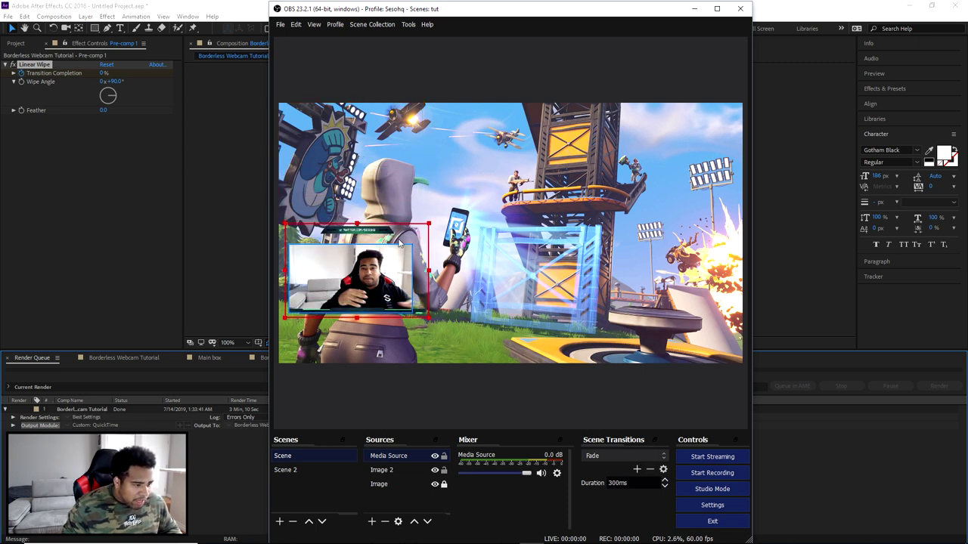
drag(433, 225, 415, 235)
click(455, 244)
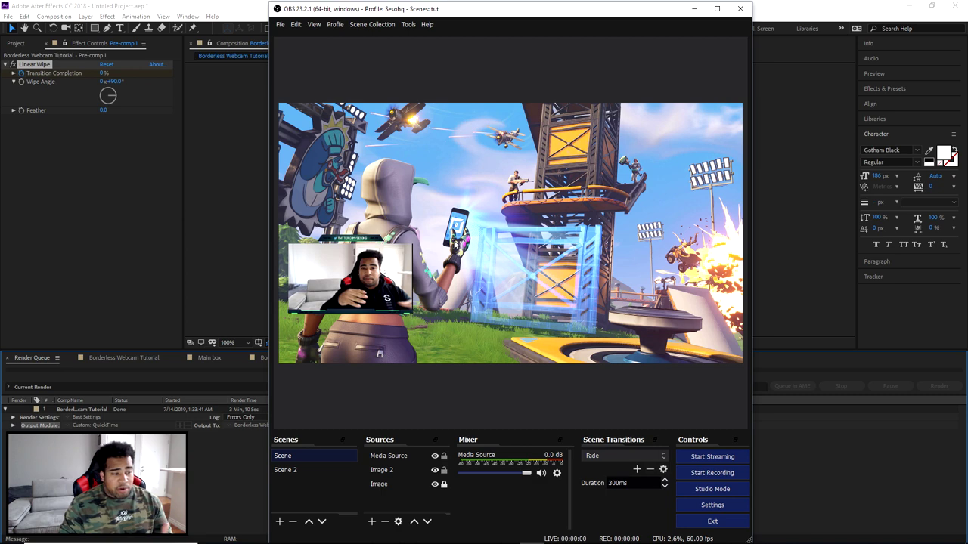
Set Preview Scaling to the 1920x1080 canvas and fine-tune the overlay's size and position.
right_click(455, 245)
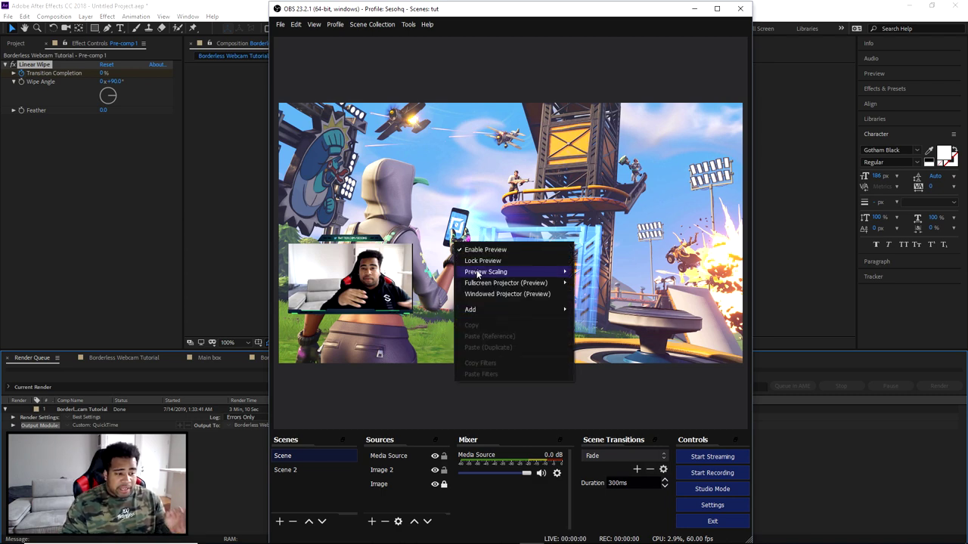
mouse_move(478, 273)
click(605, 285)
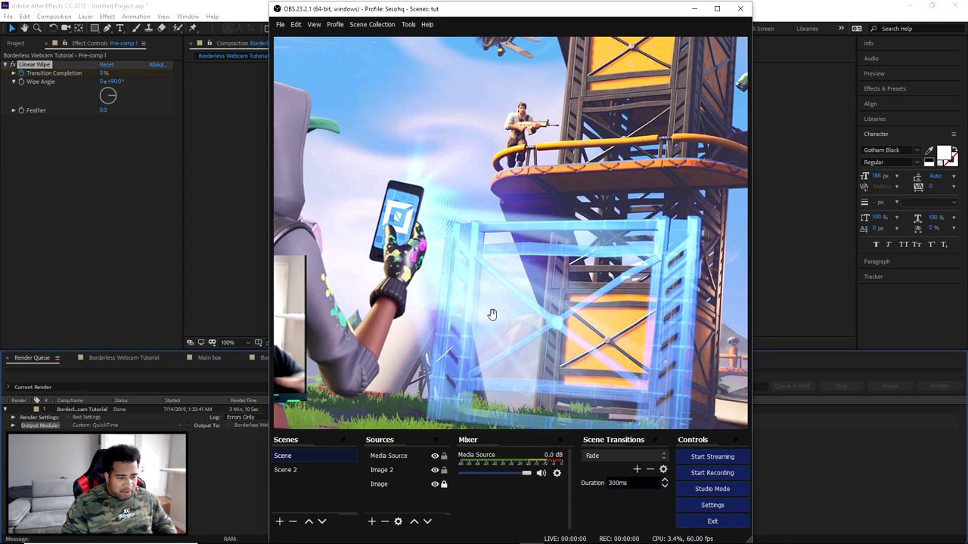
drag(417, 313, 653, 251)
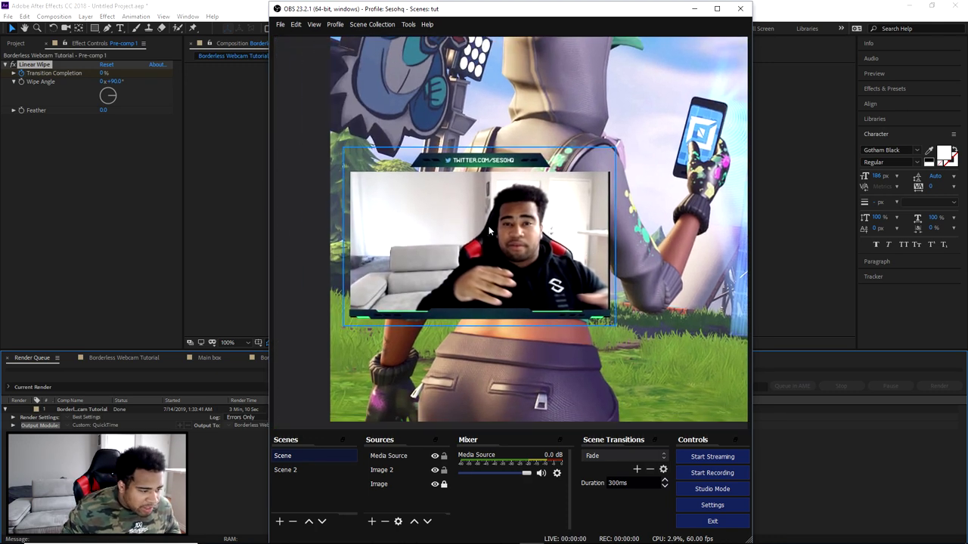
click(494, 317)
drag(616, 148, 615, 149)
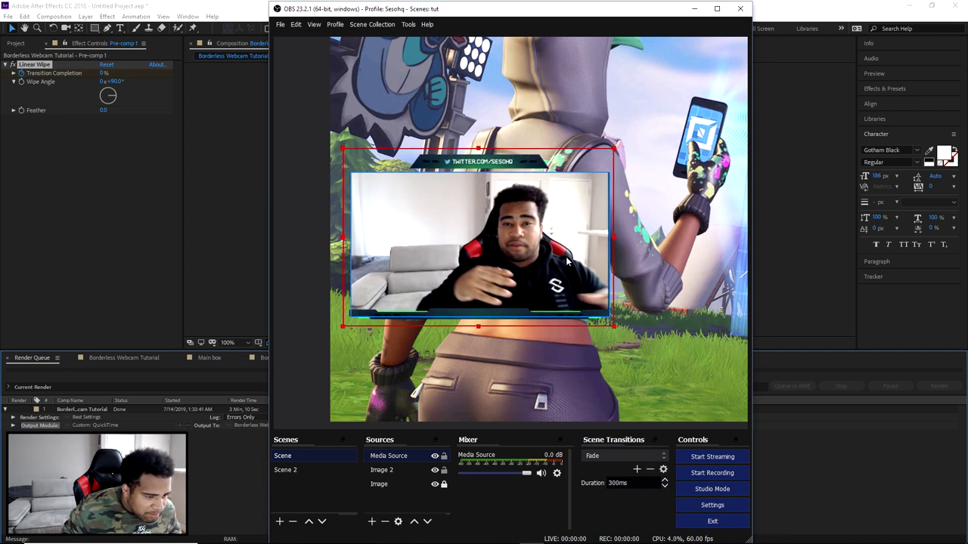
drag(567, 256, 567, 258)
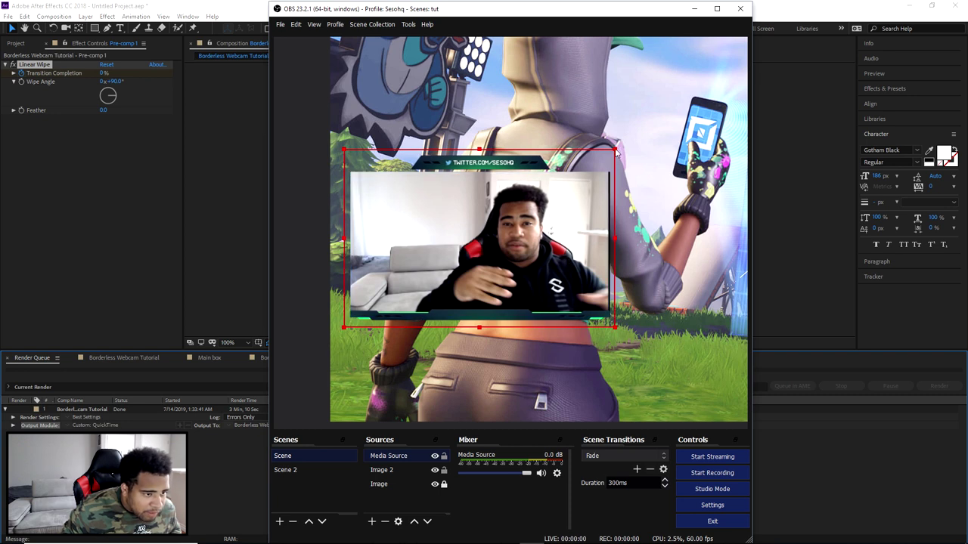
click(645, 160)
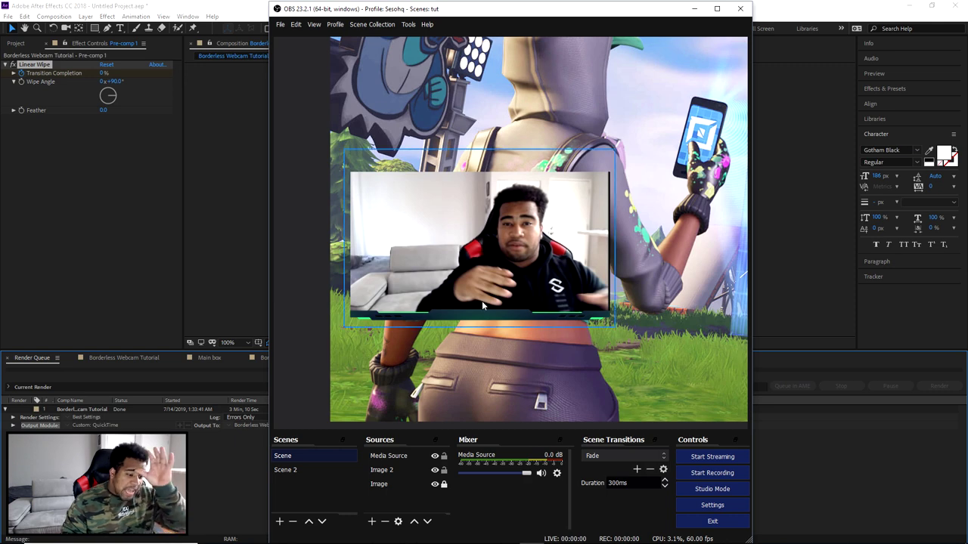
Lock the media source, then switch to Scene 2 and back to replay the animation.
click(443, 456)
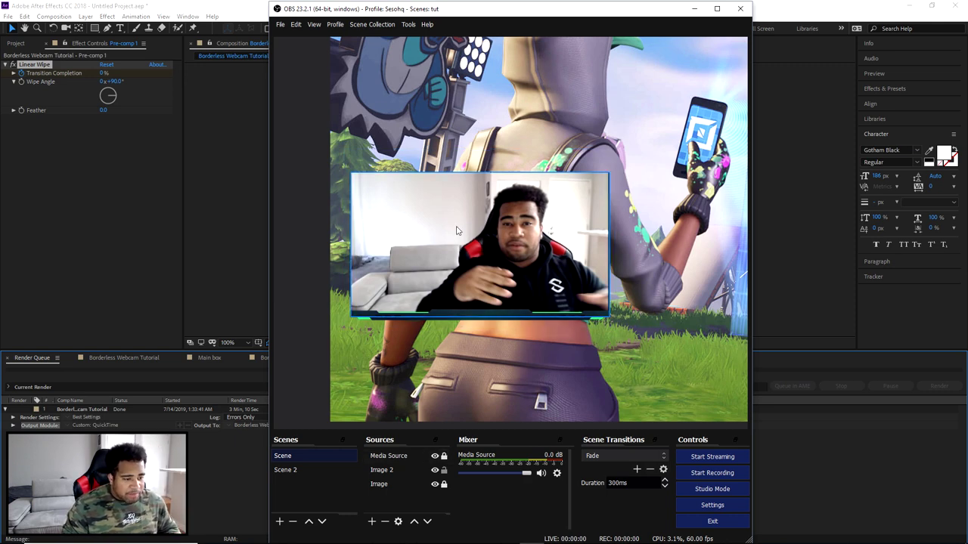
click(307, 469)
click(308, 455)
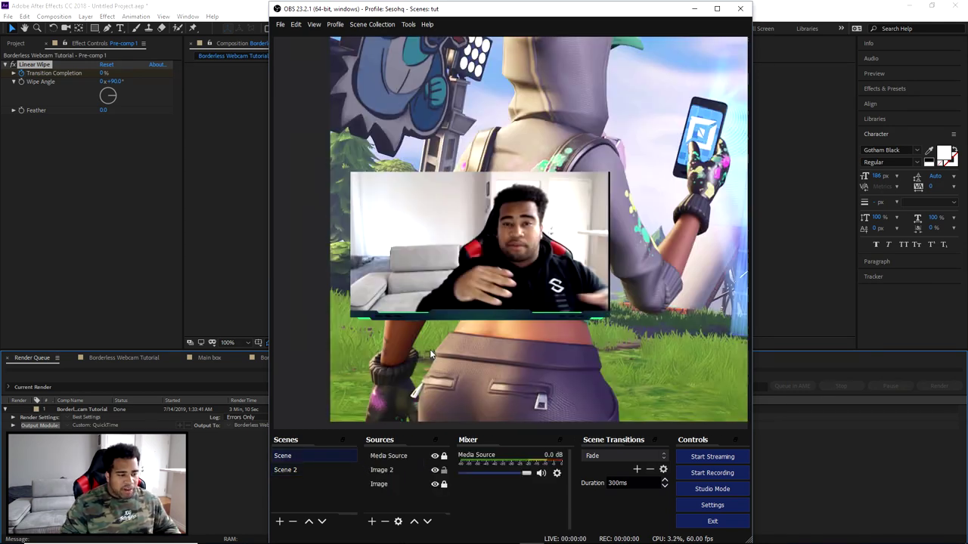